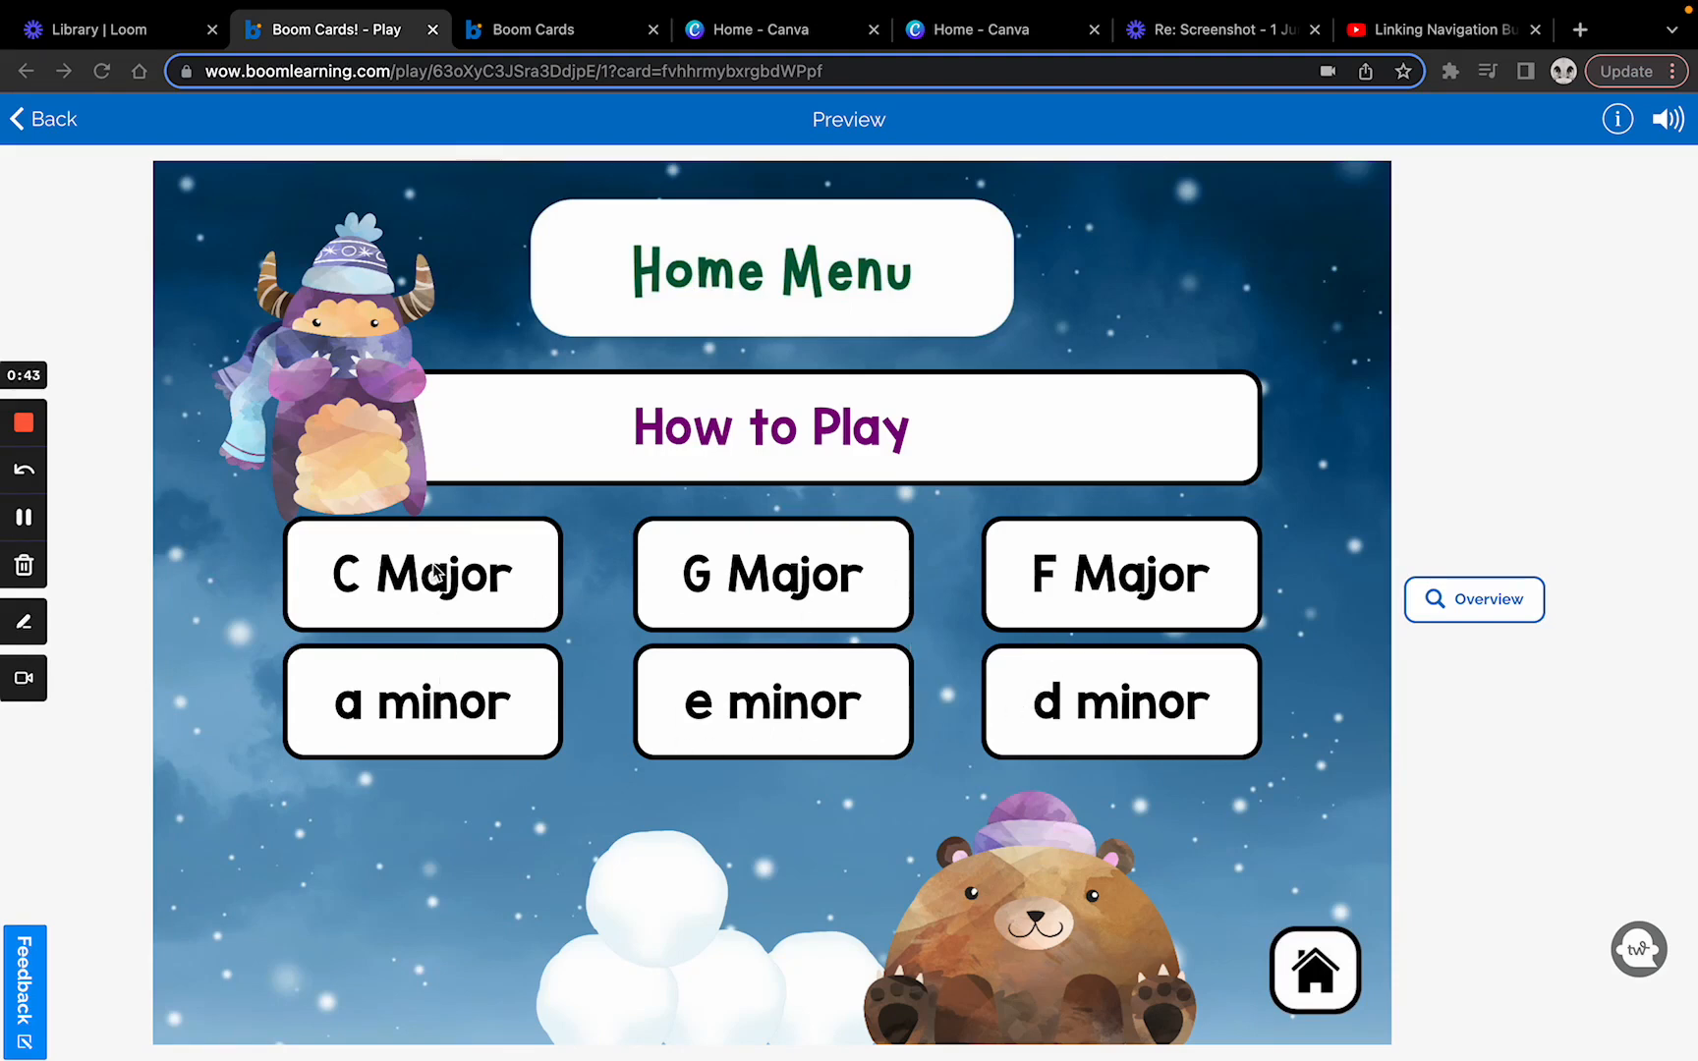
Preview the C Major card, marking articulation, steady tempo, dynamics and note accuracy, and return to the home menu
left_click(399, 590)
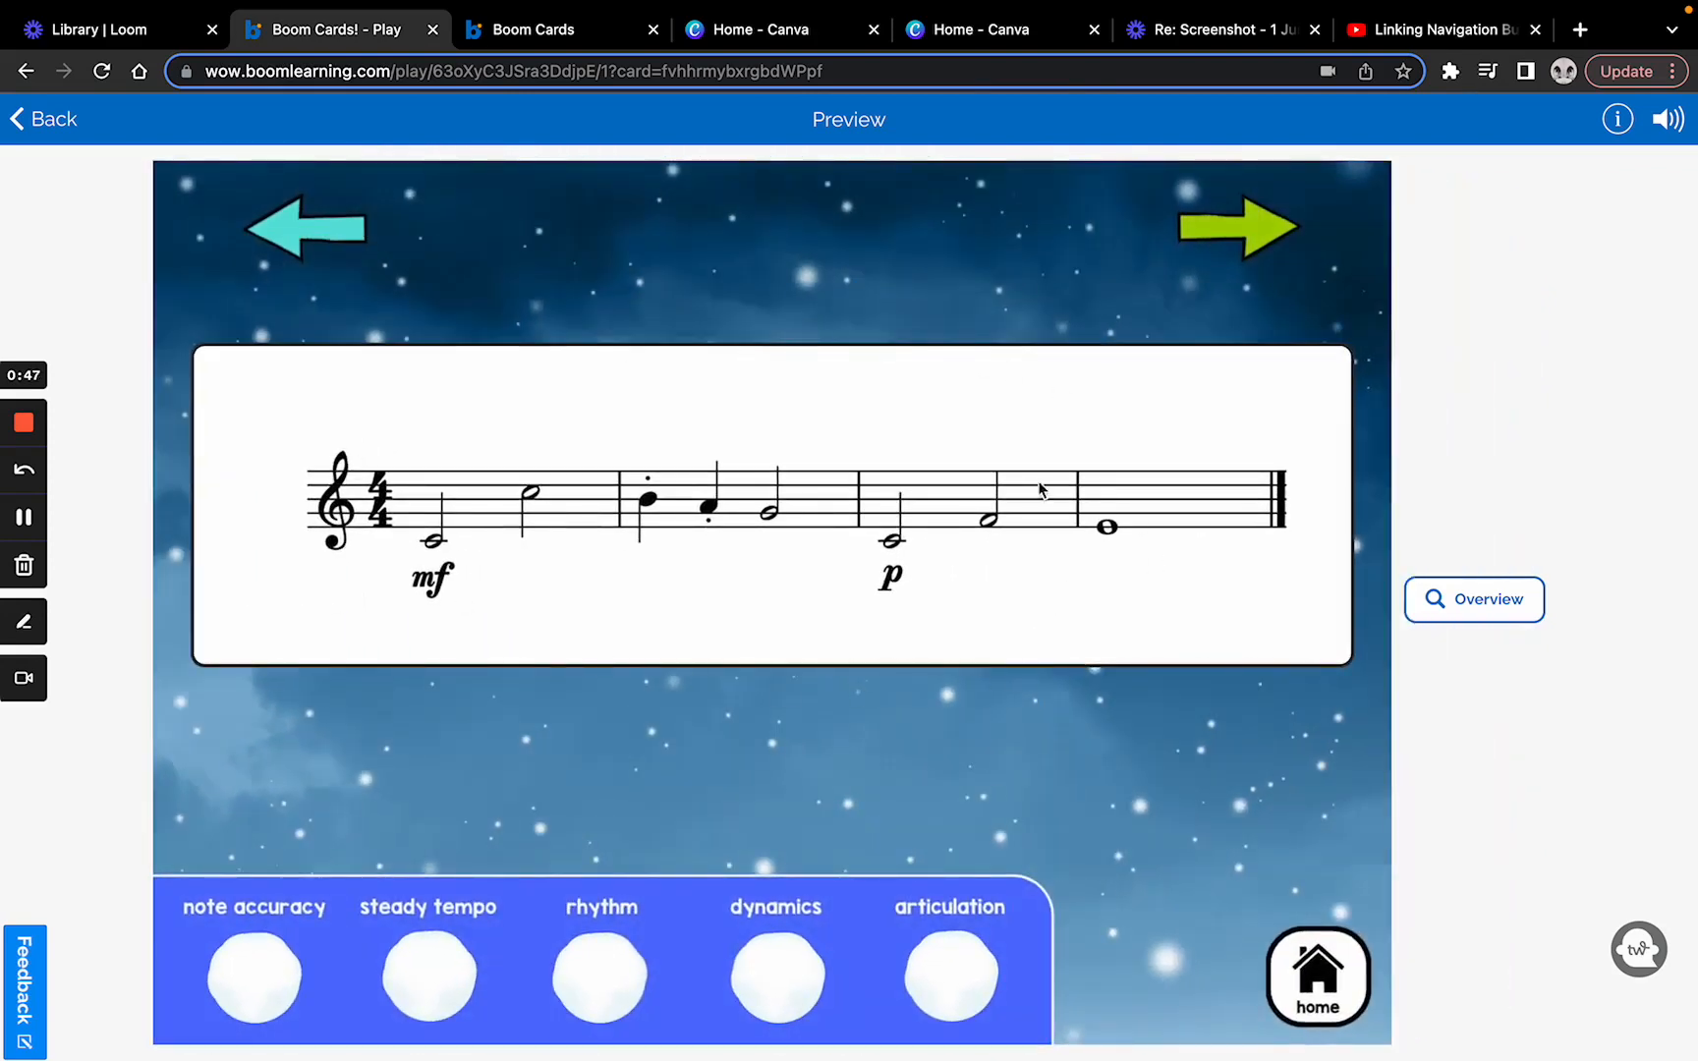
left_click(950, 973)
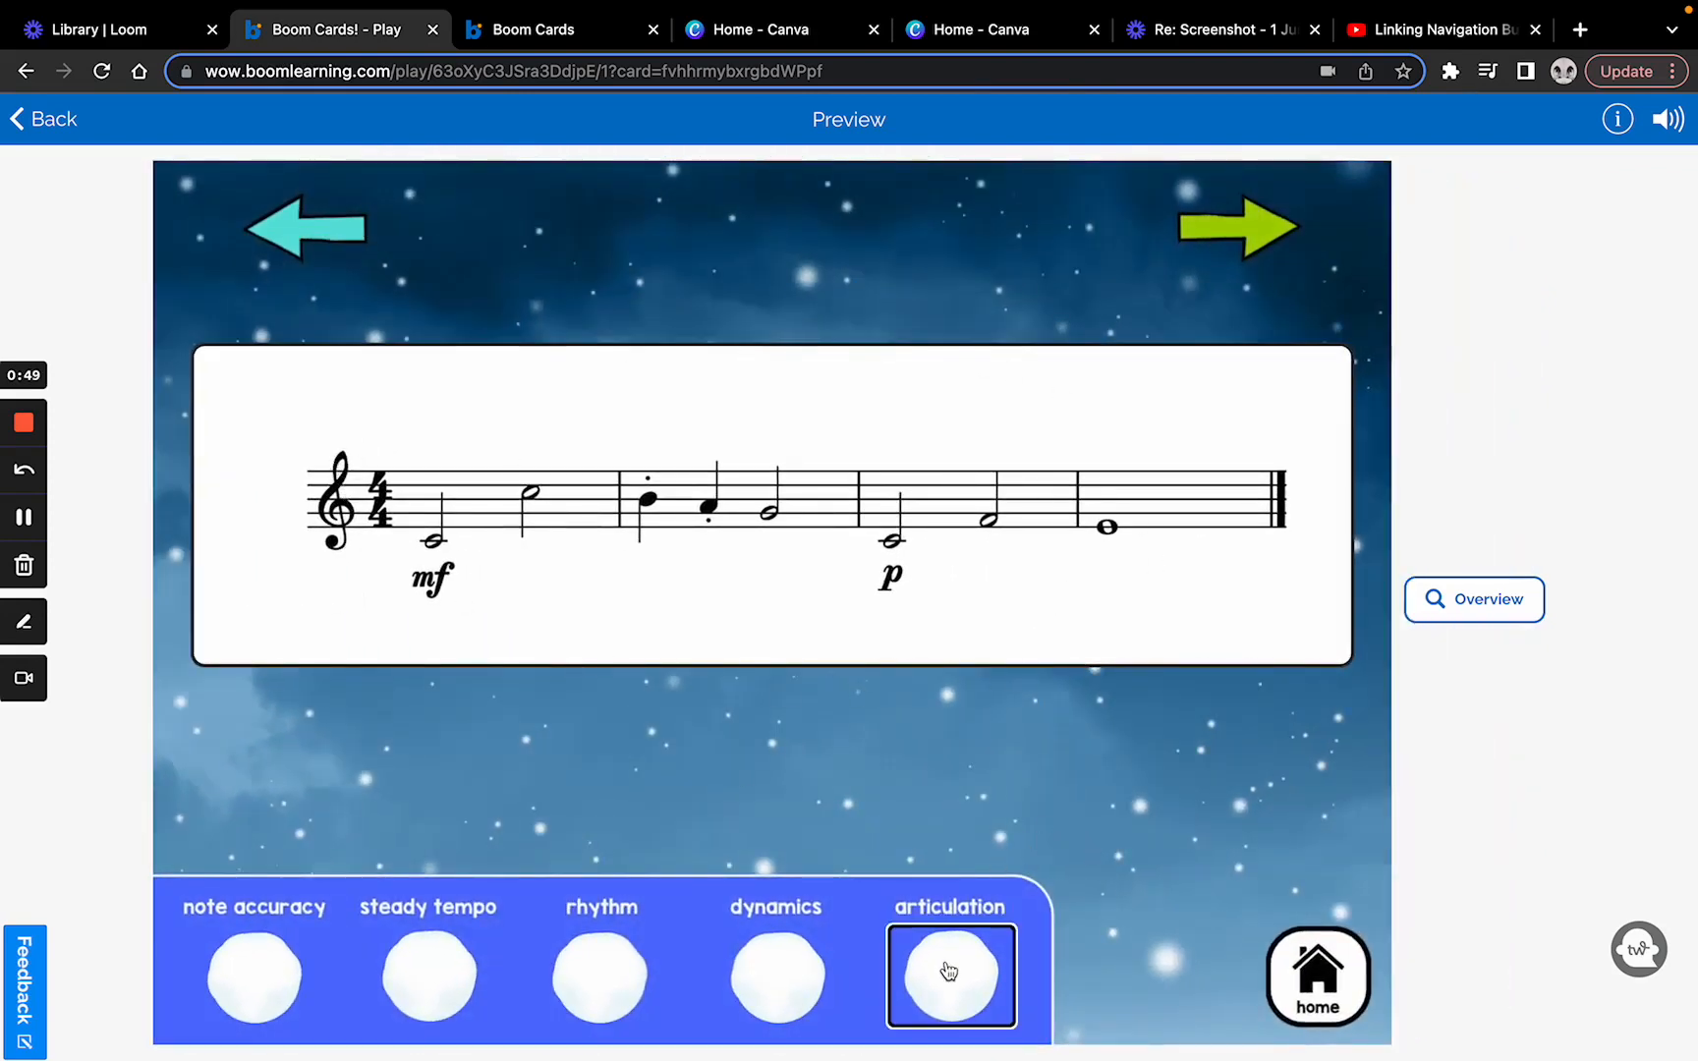
left_click(451, 987)
left_click(732, 980)
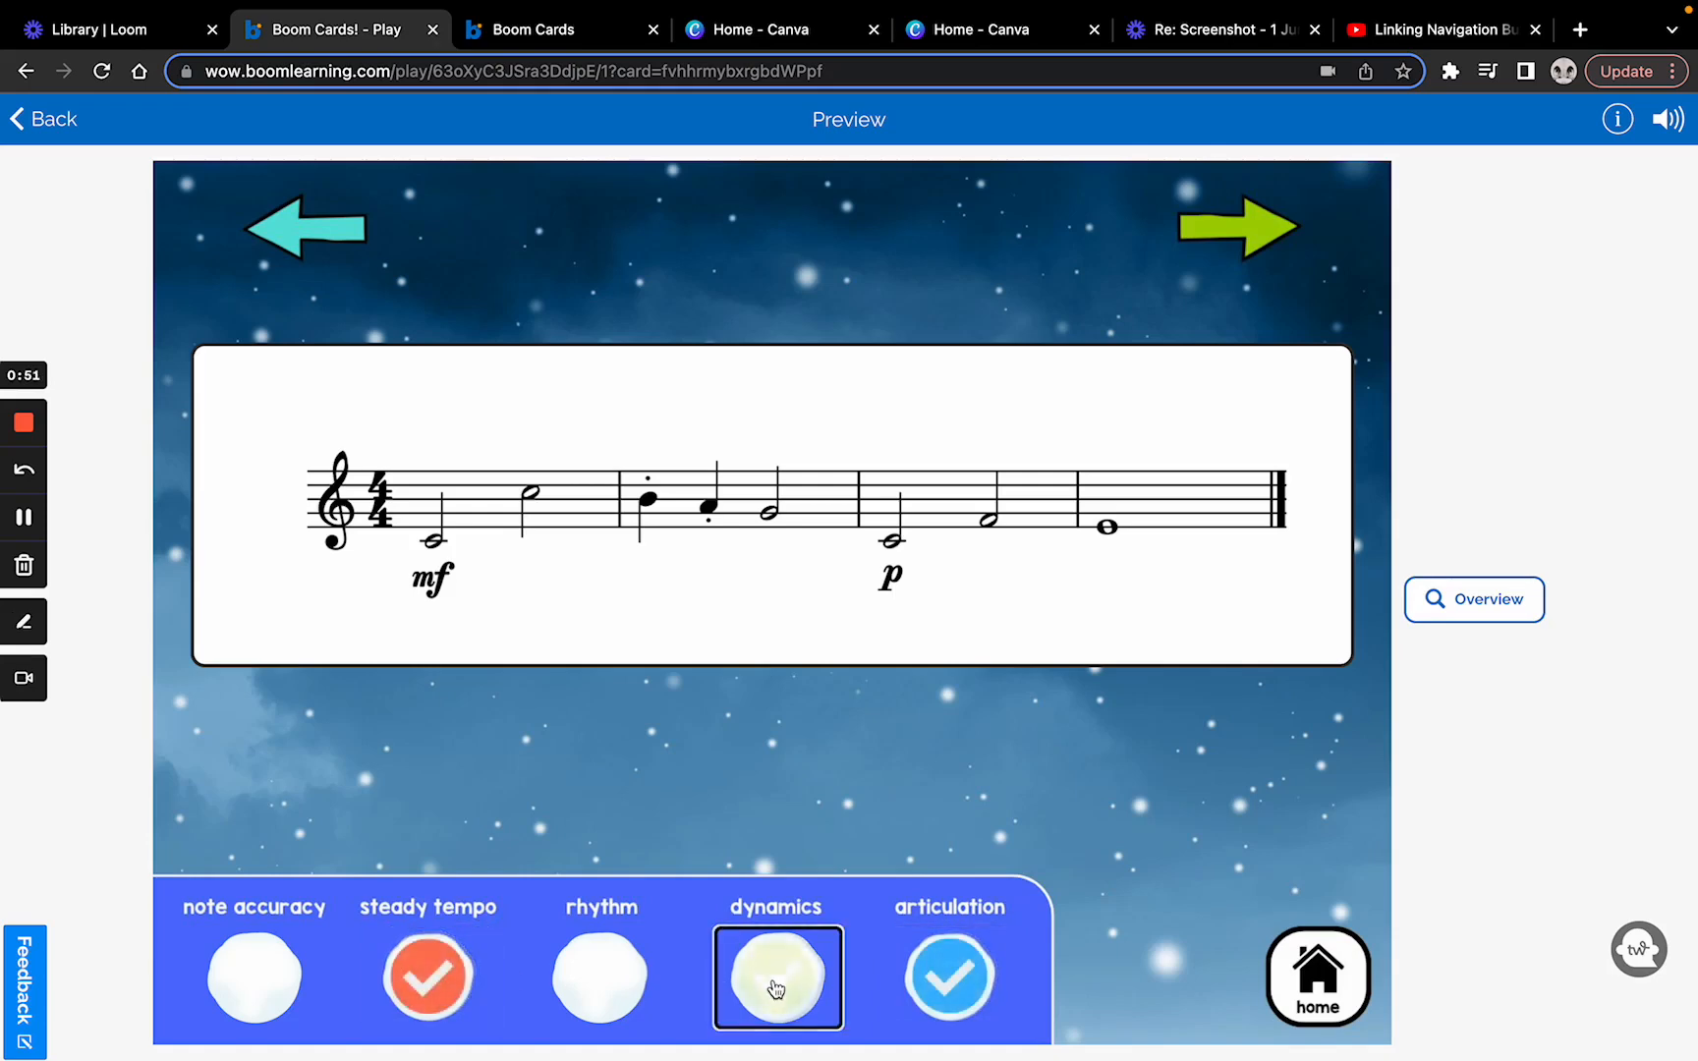
left_click(288, 994)
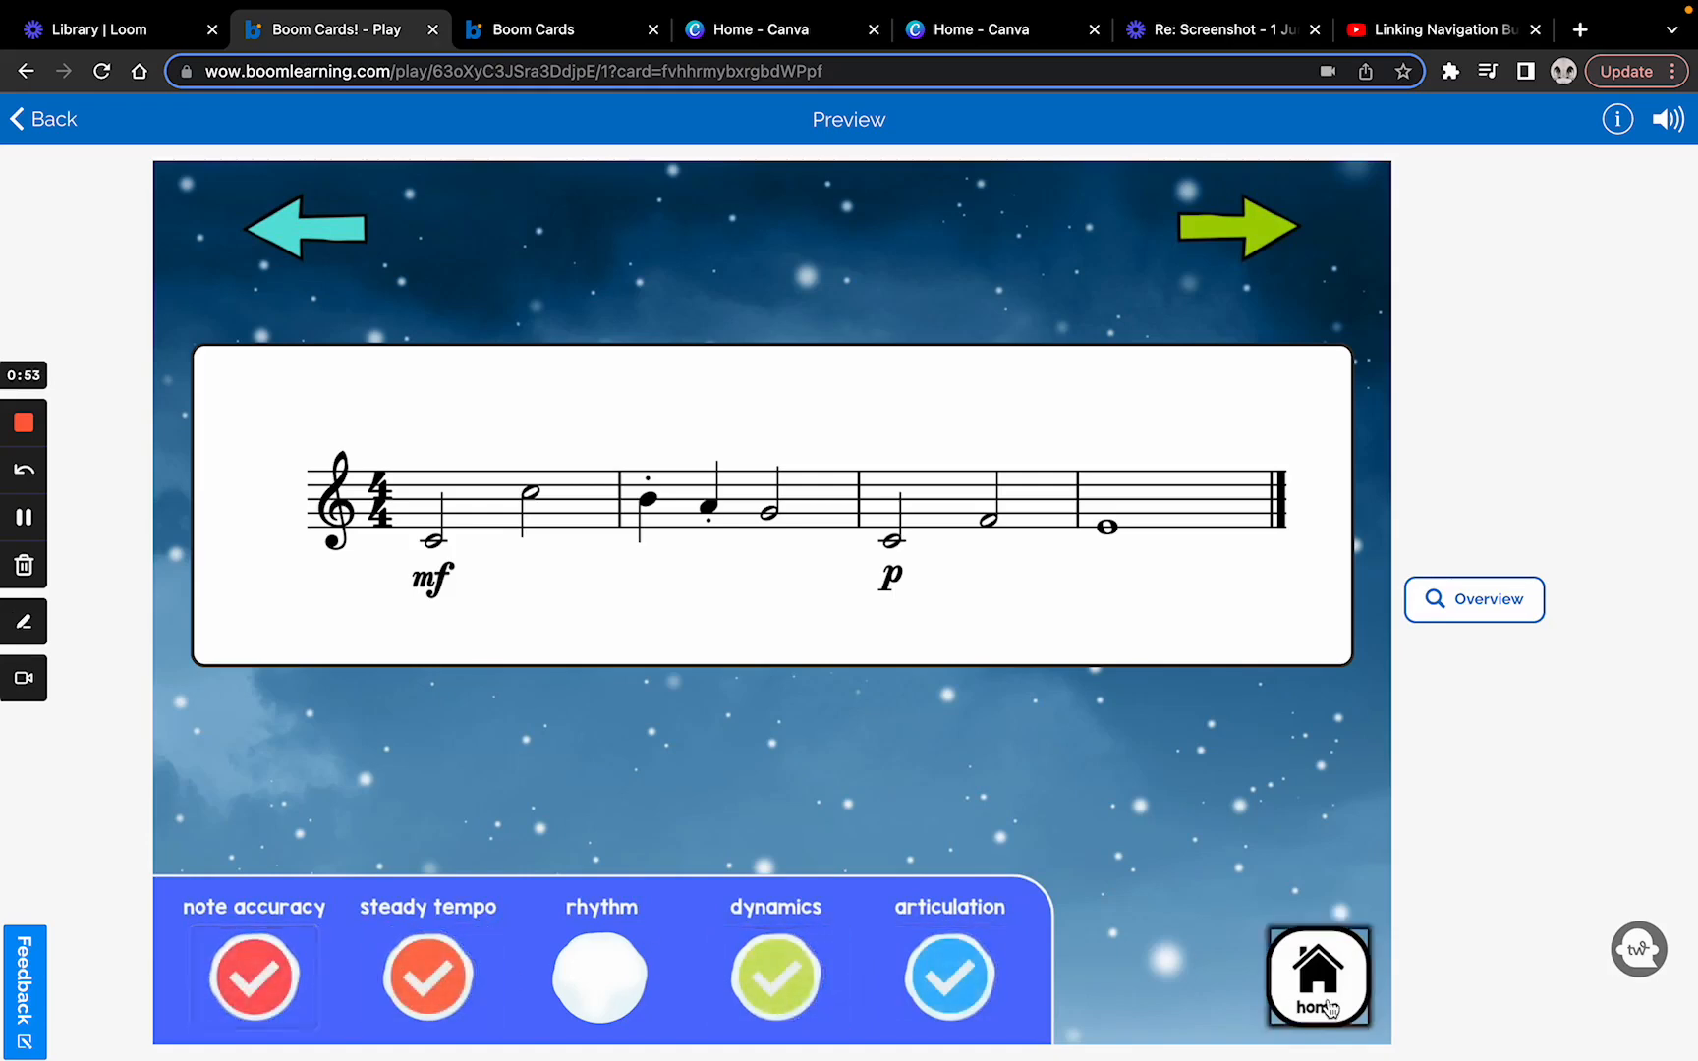
left_click(1296, 968)
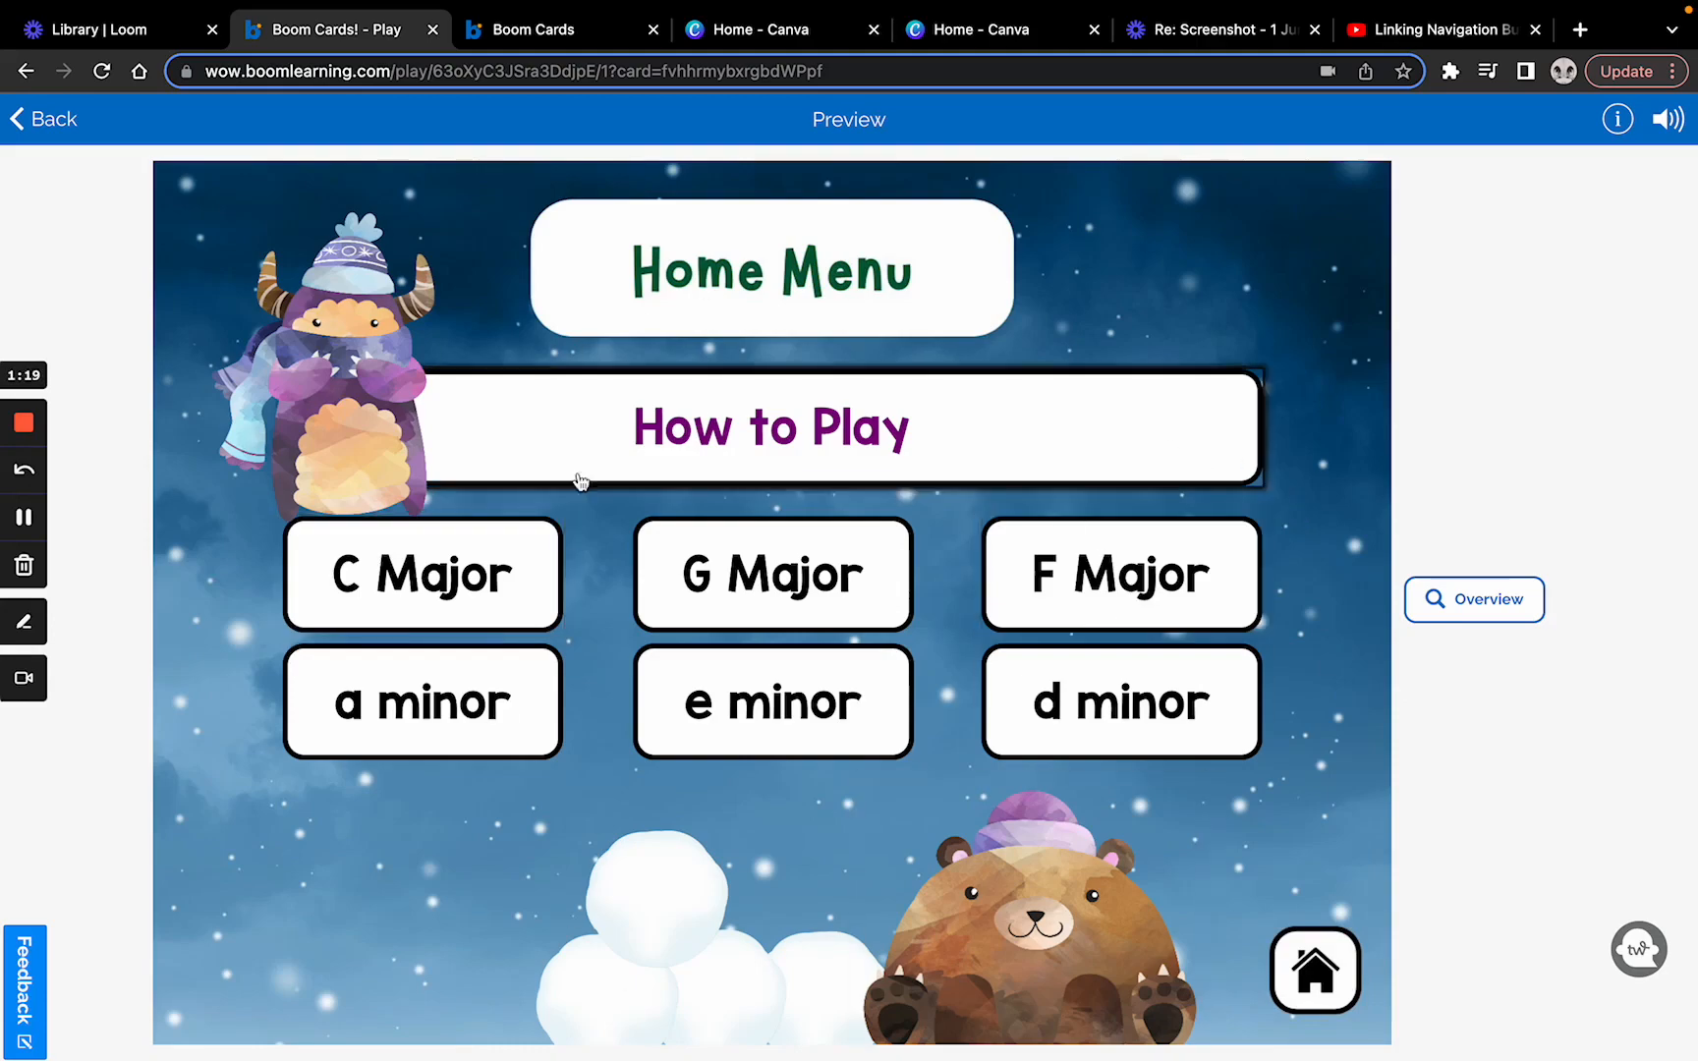
Preview the How to Play card with its teachers and students audio, marking note accuracy, rhythm and steady tempo, and return home
left_click(842, 441)
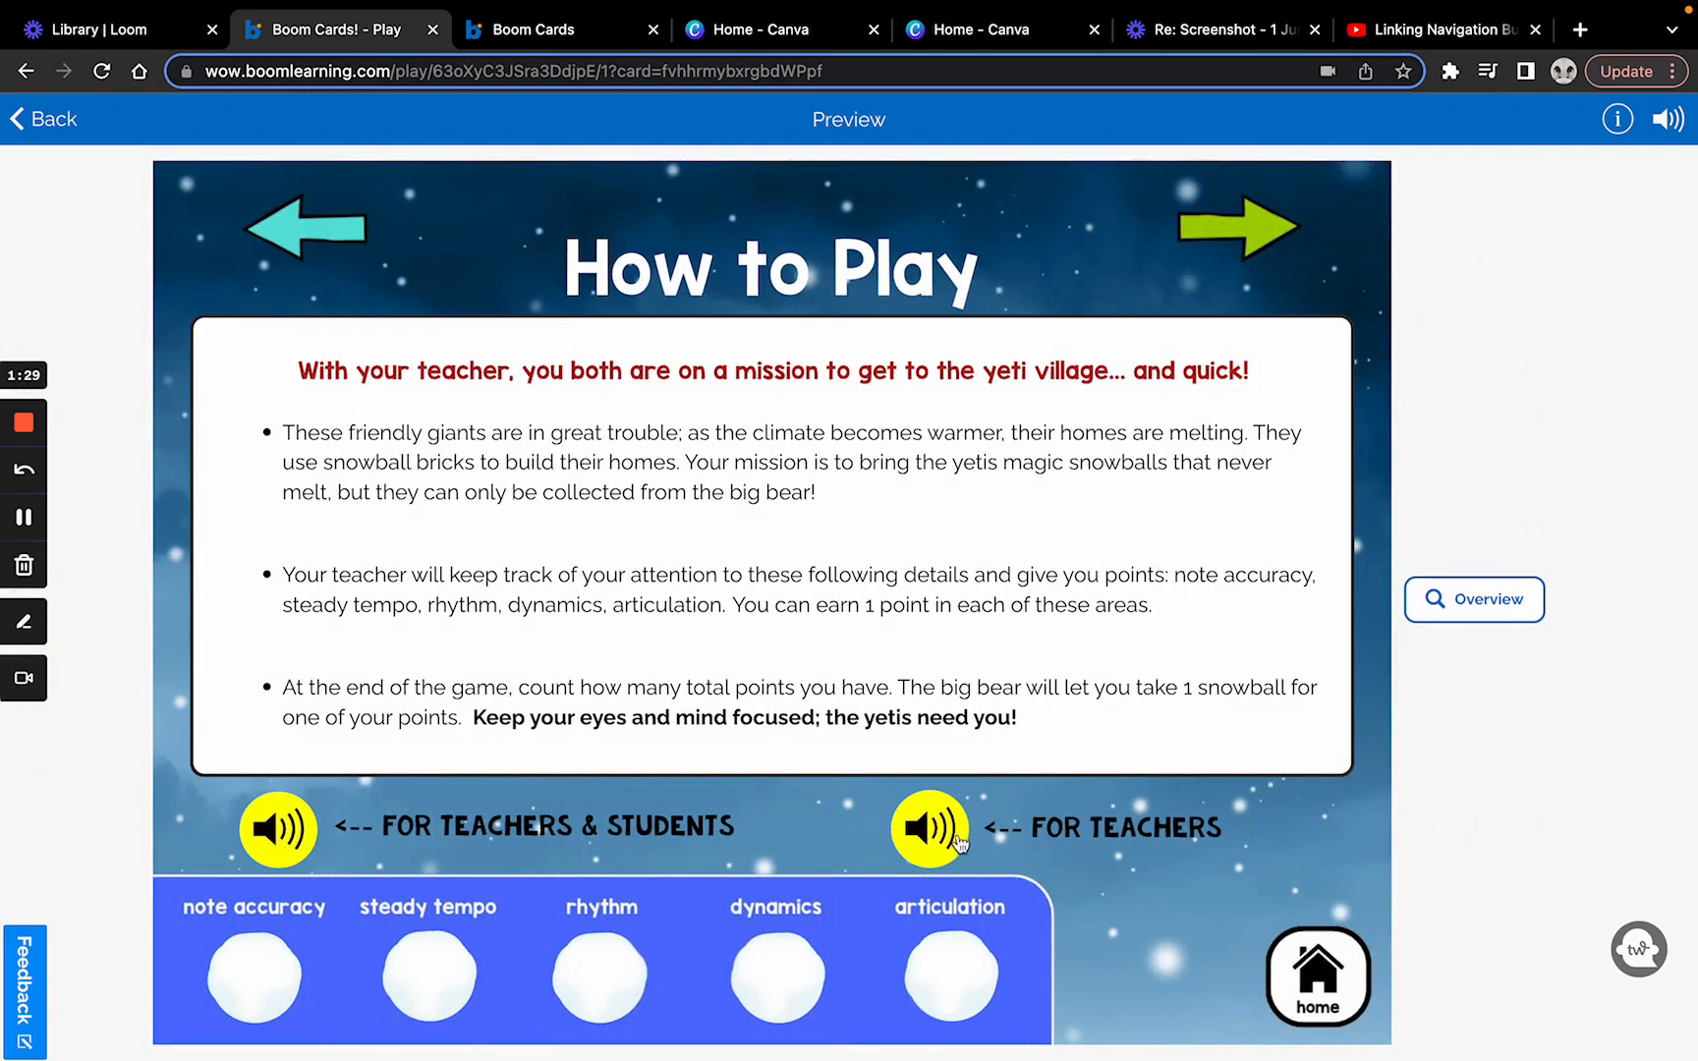
left_click(292, 840)
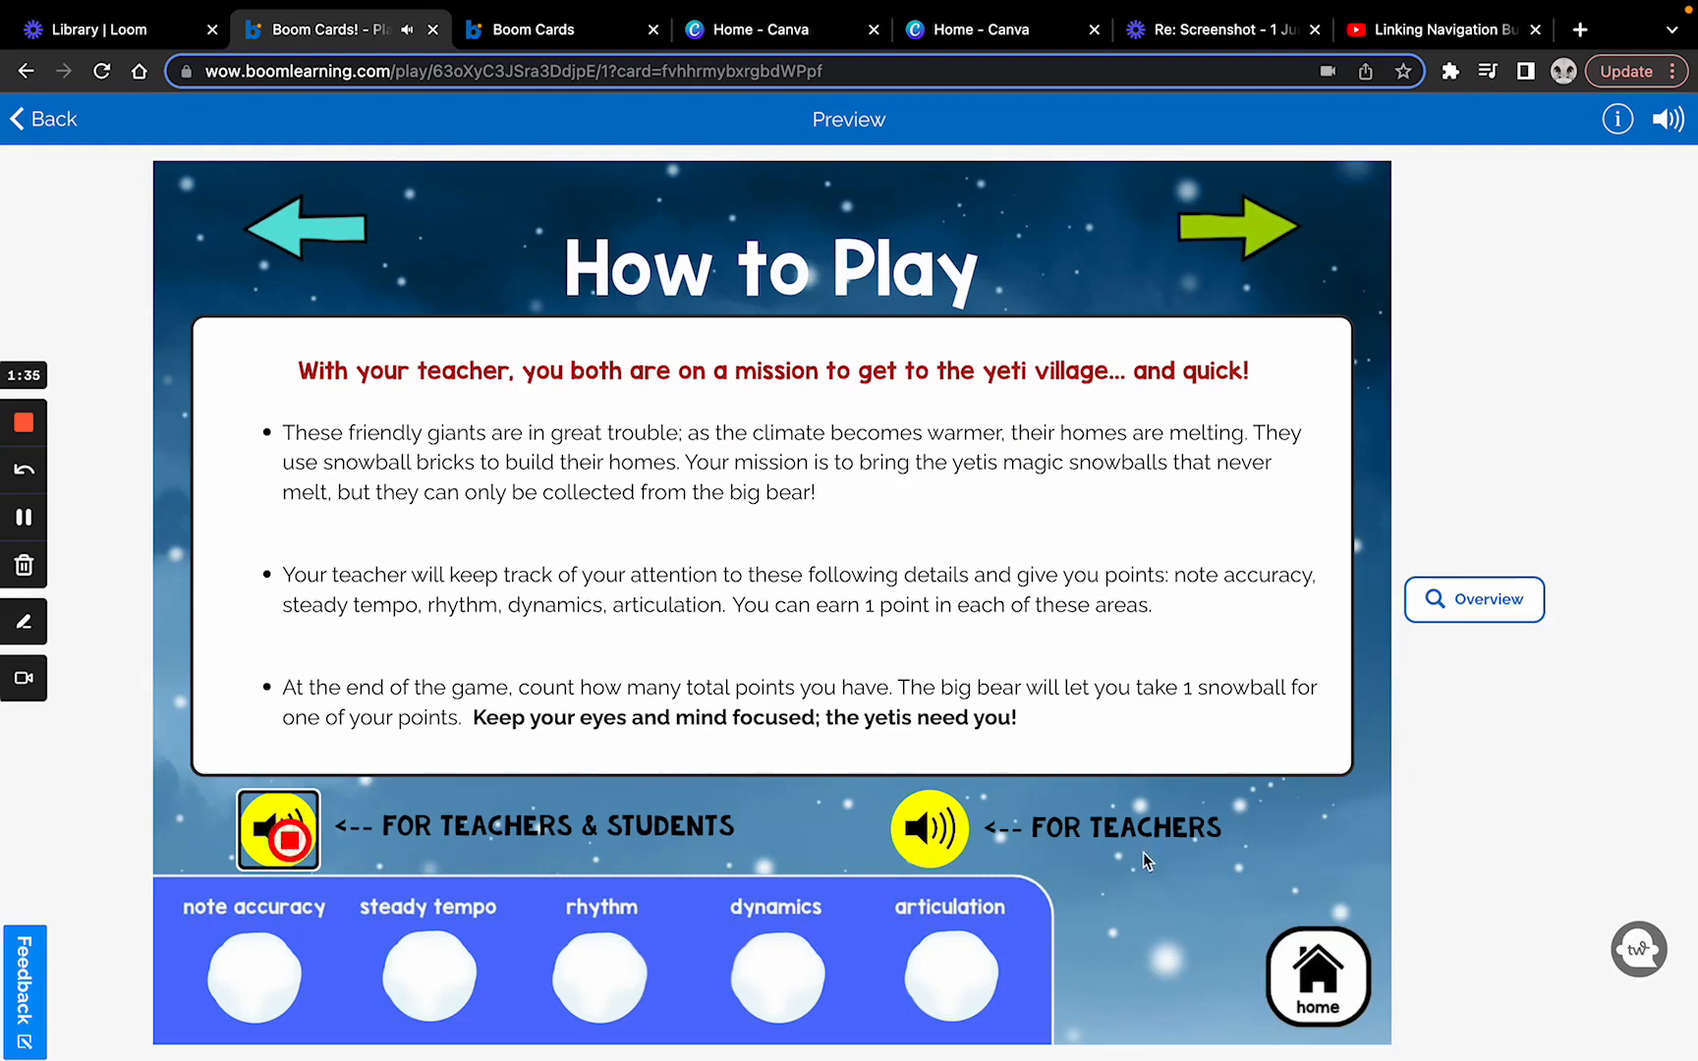
left_click(253, 973)
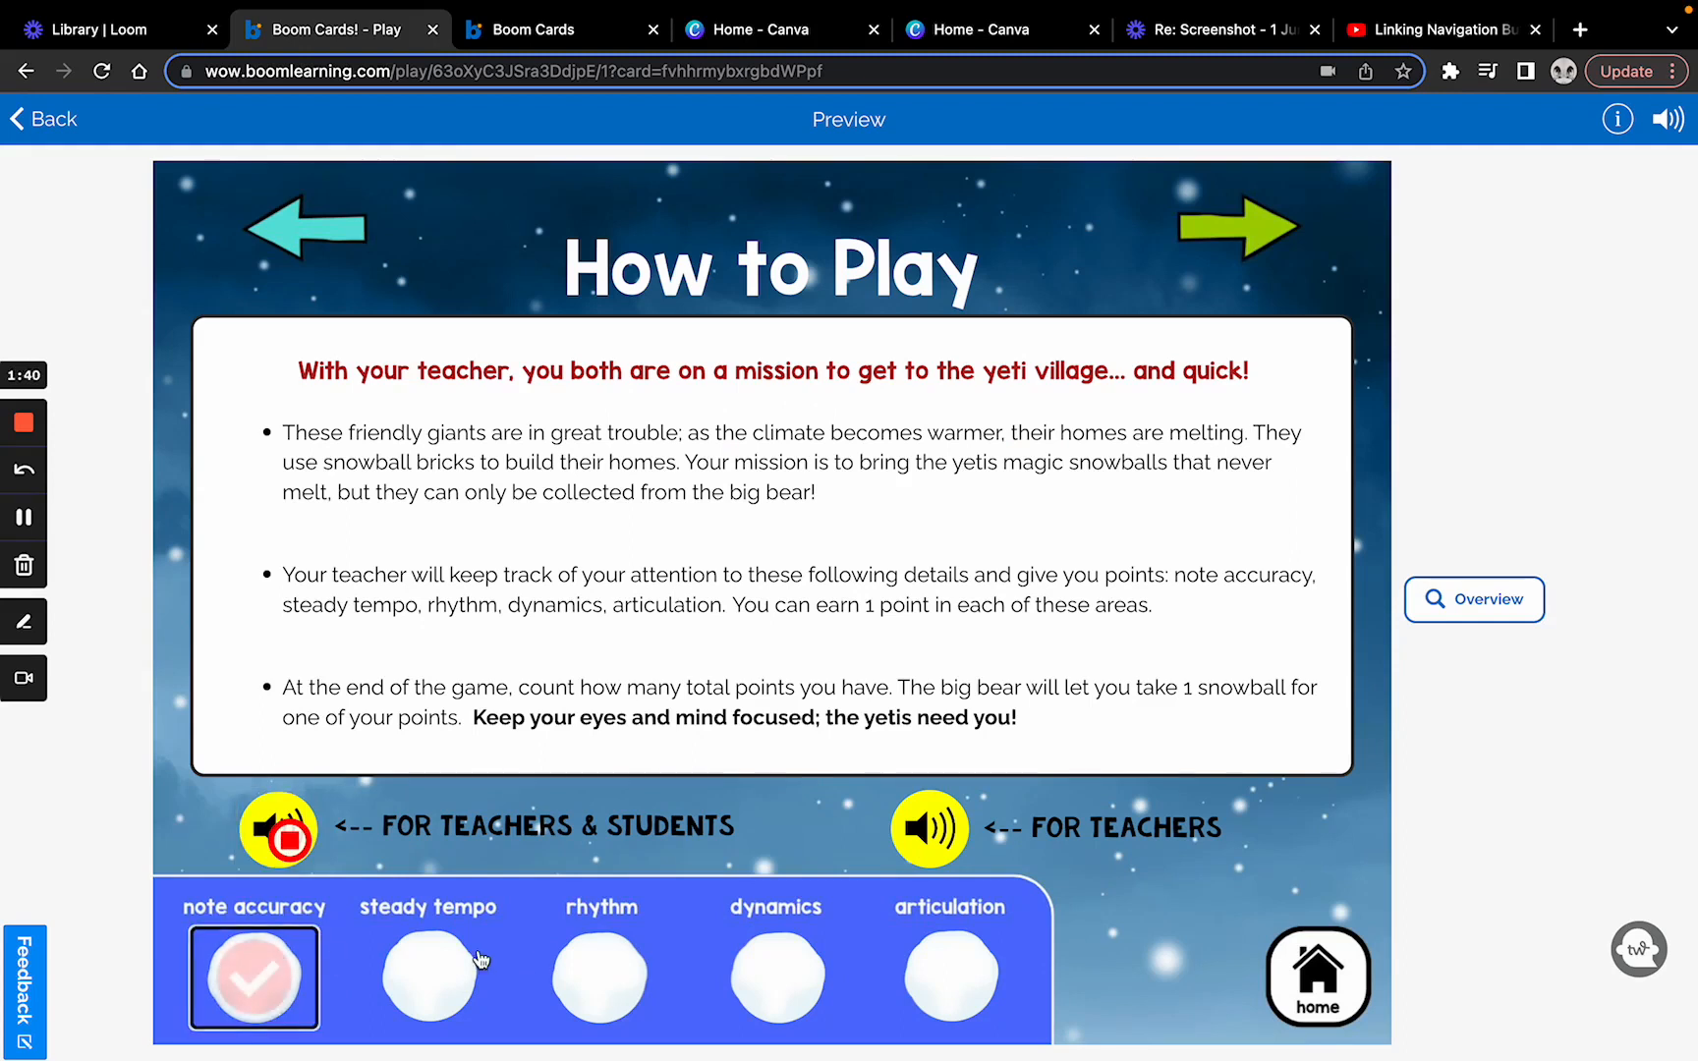
left_click(580, 978)
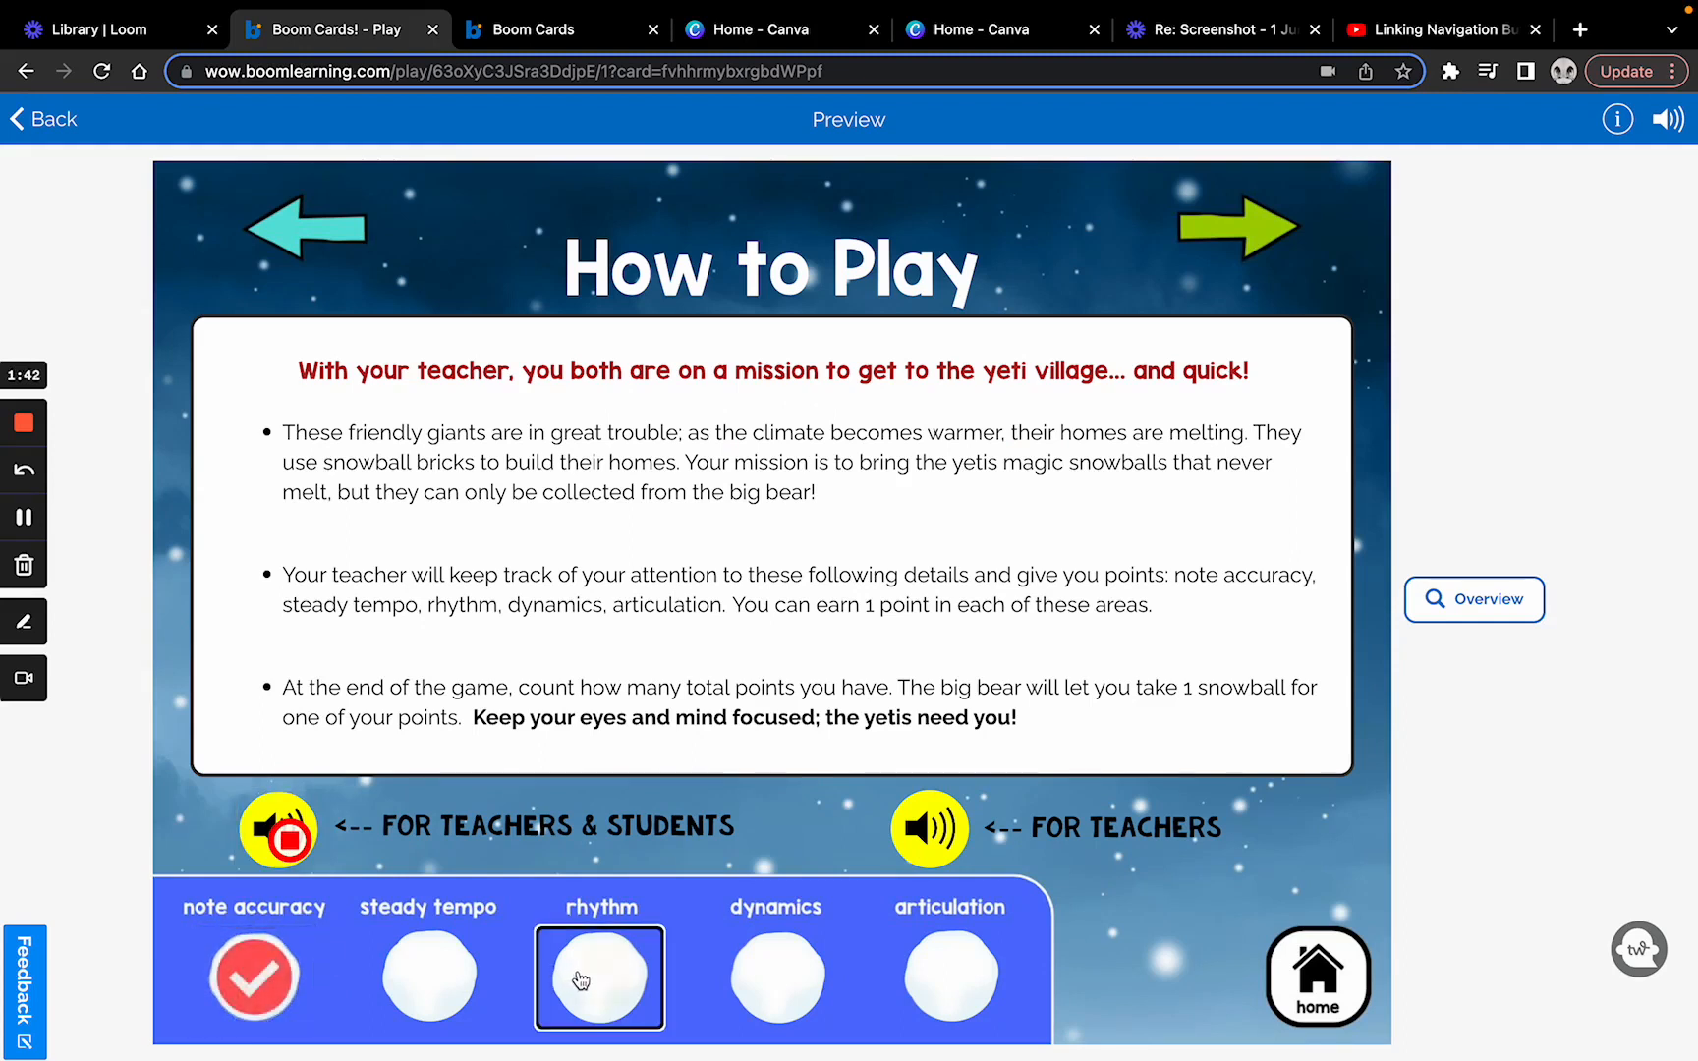
left_click(422, 975)
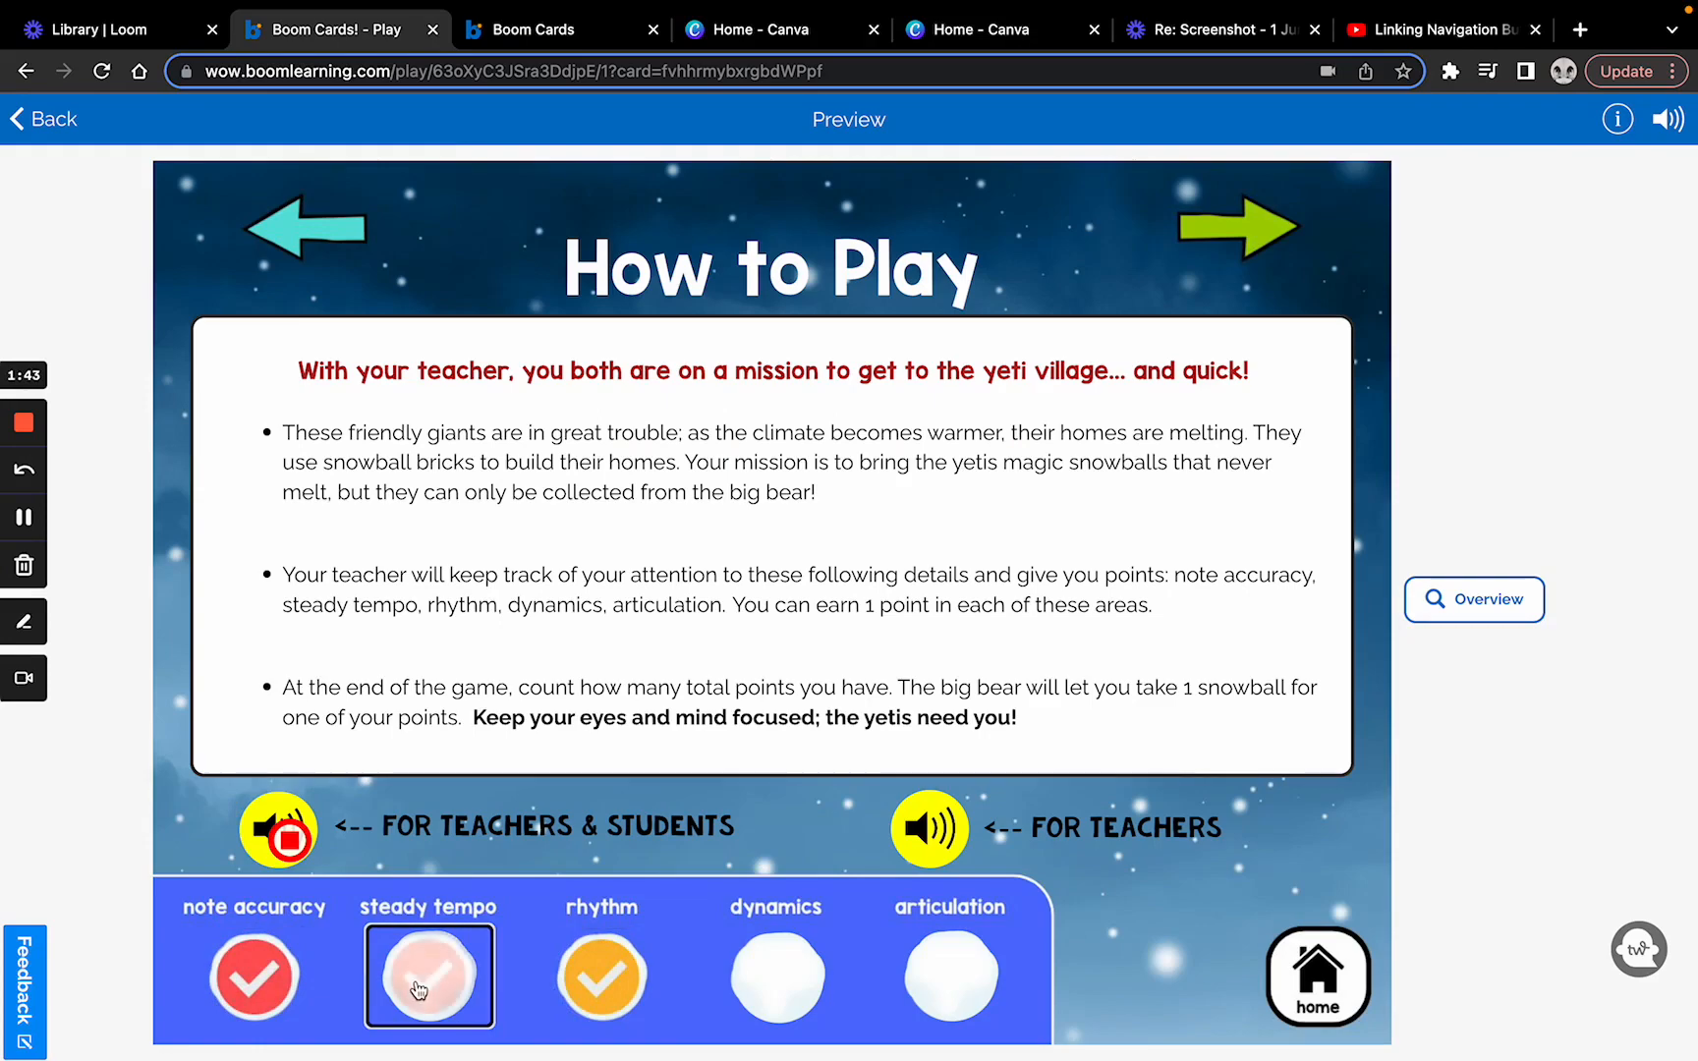
left_click(1339, 967)
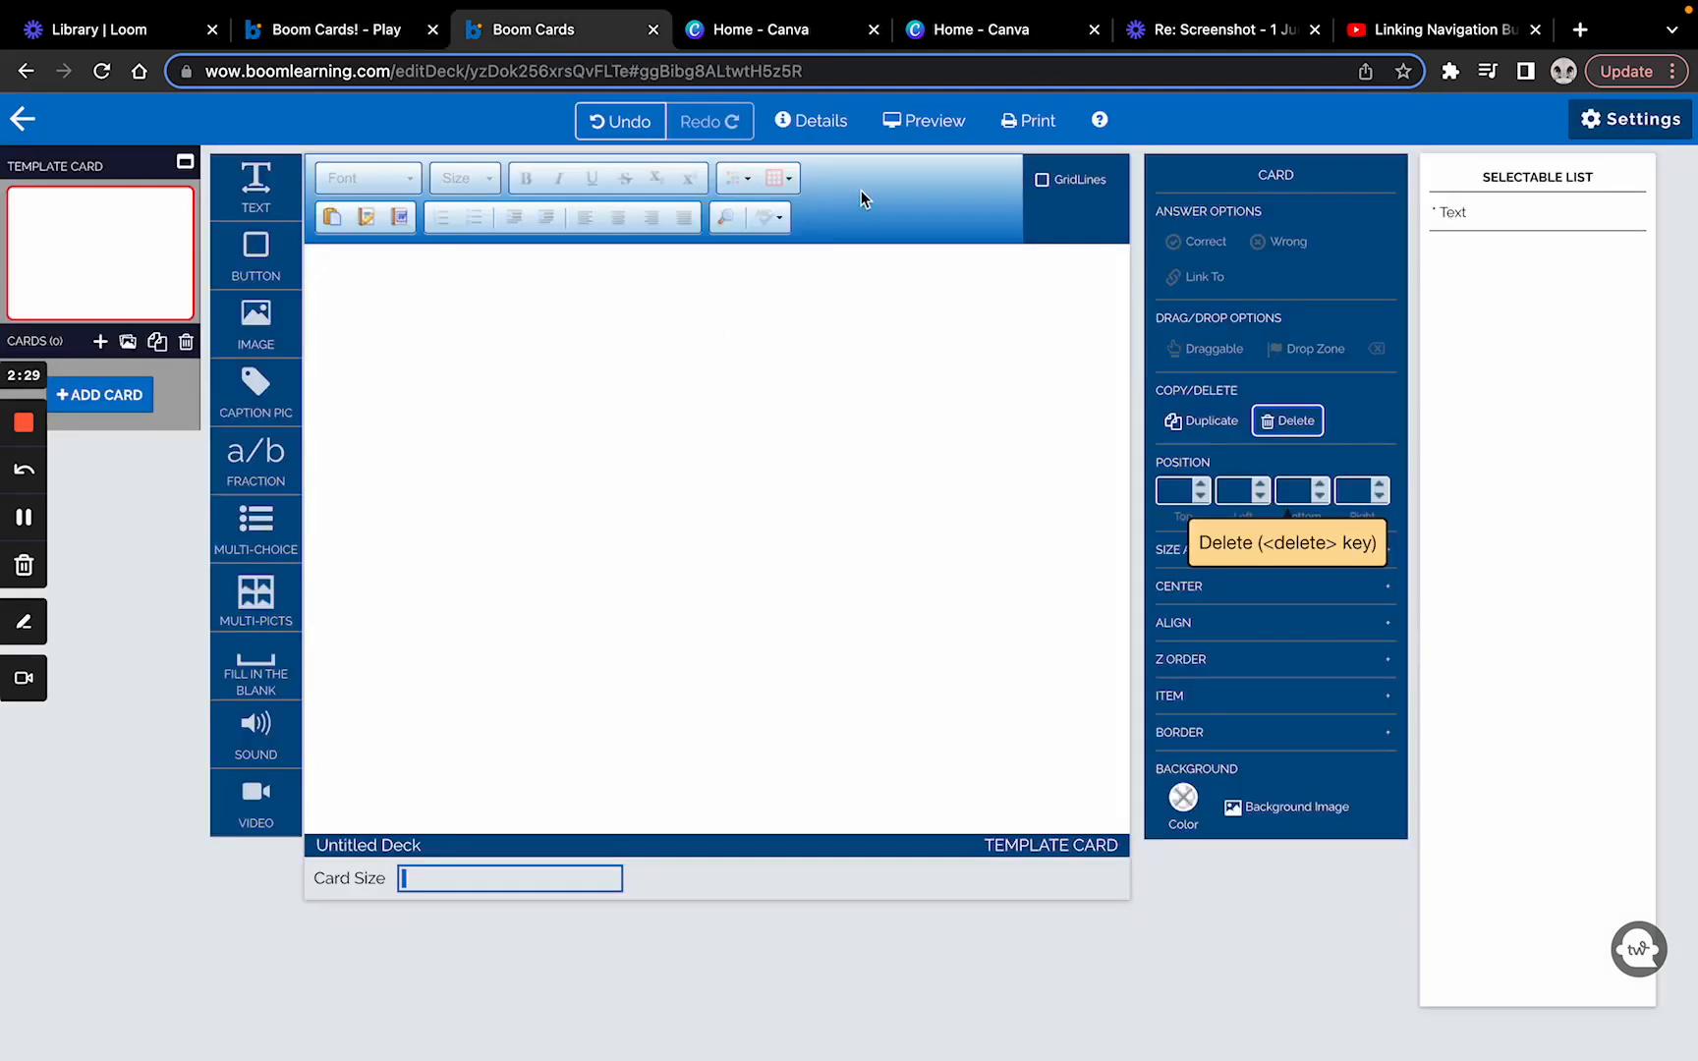
Open the untitled deck's play settings and examine the Sequential and Randomize card order options
left_click(821, 128)
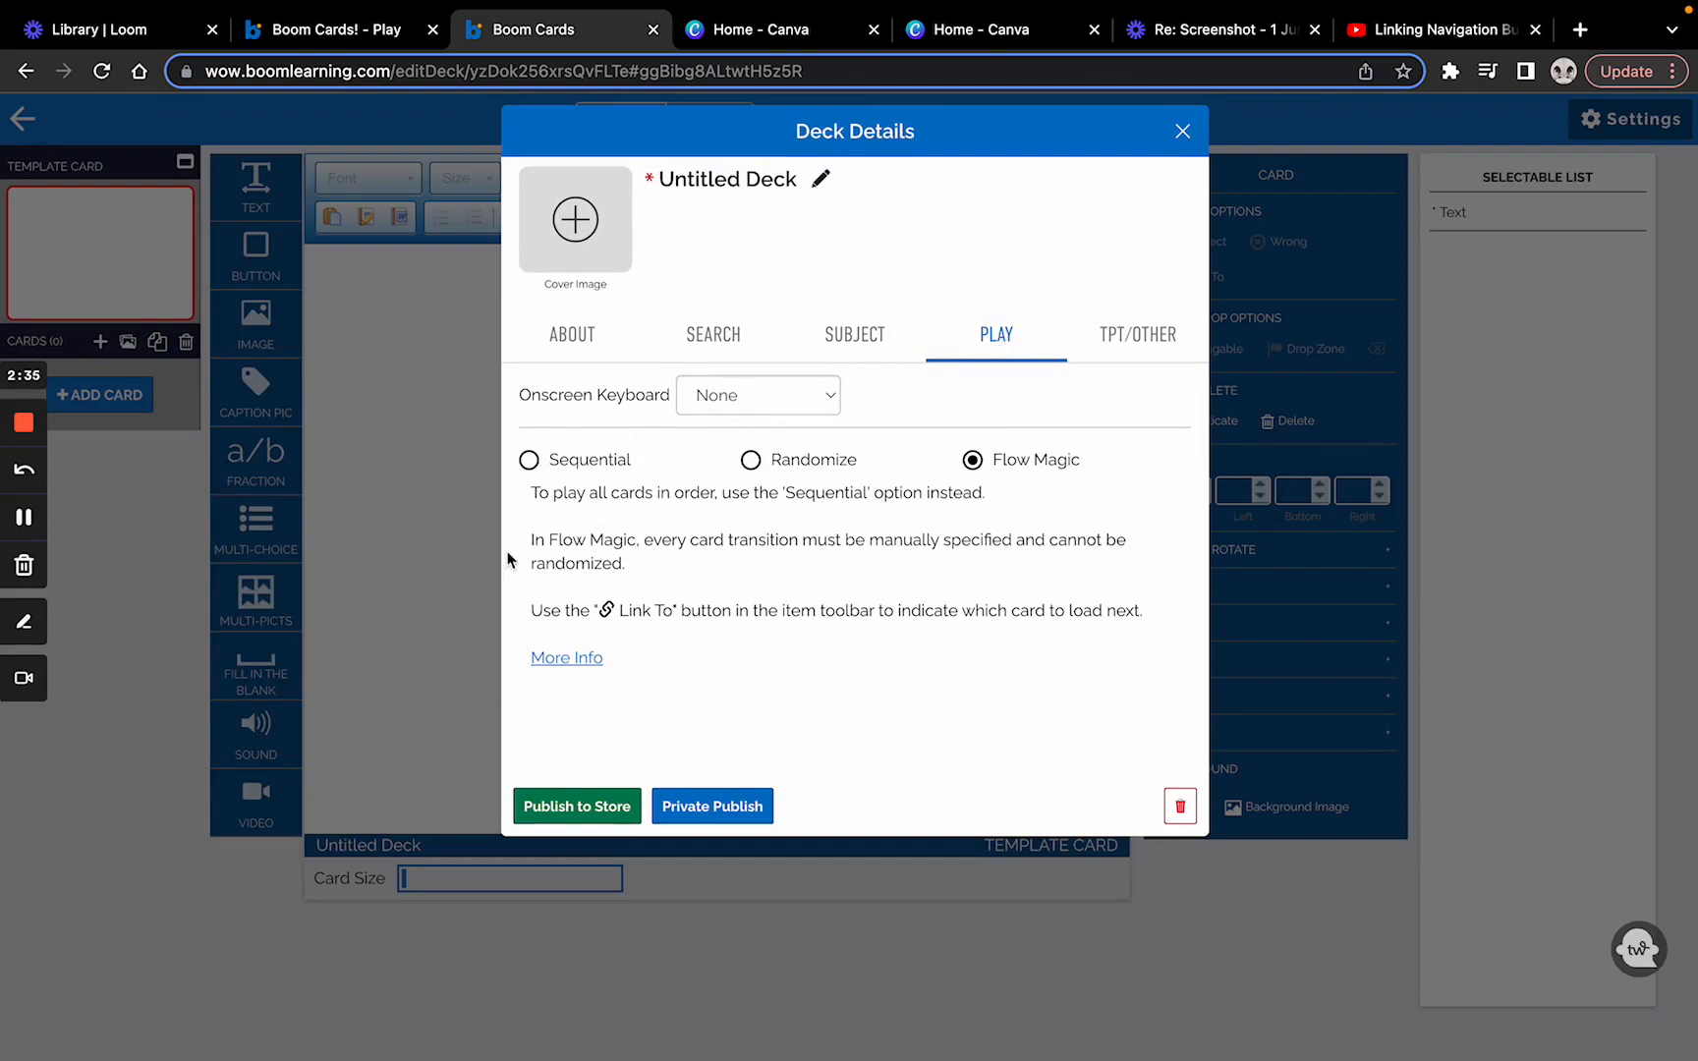
left_click(568, 463)
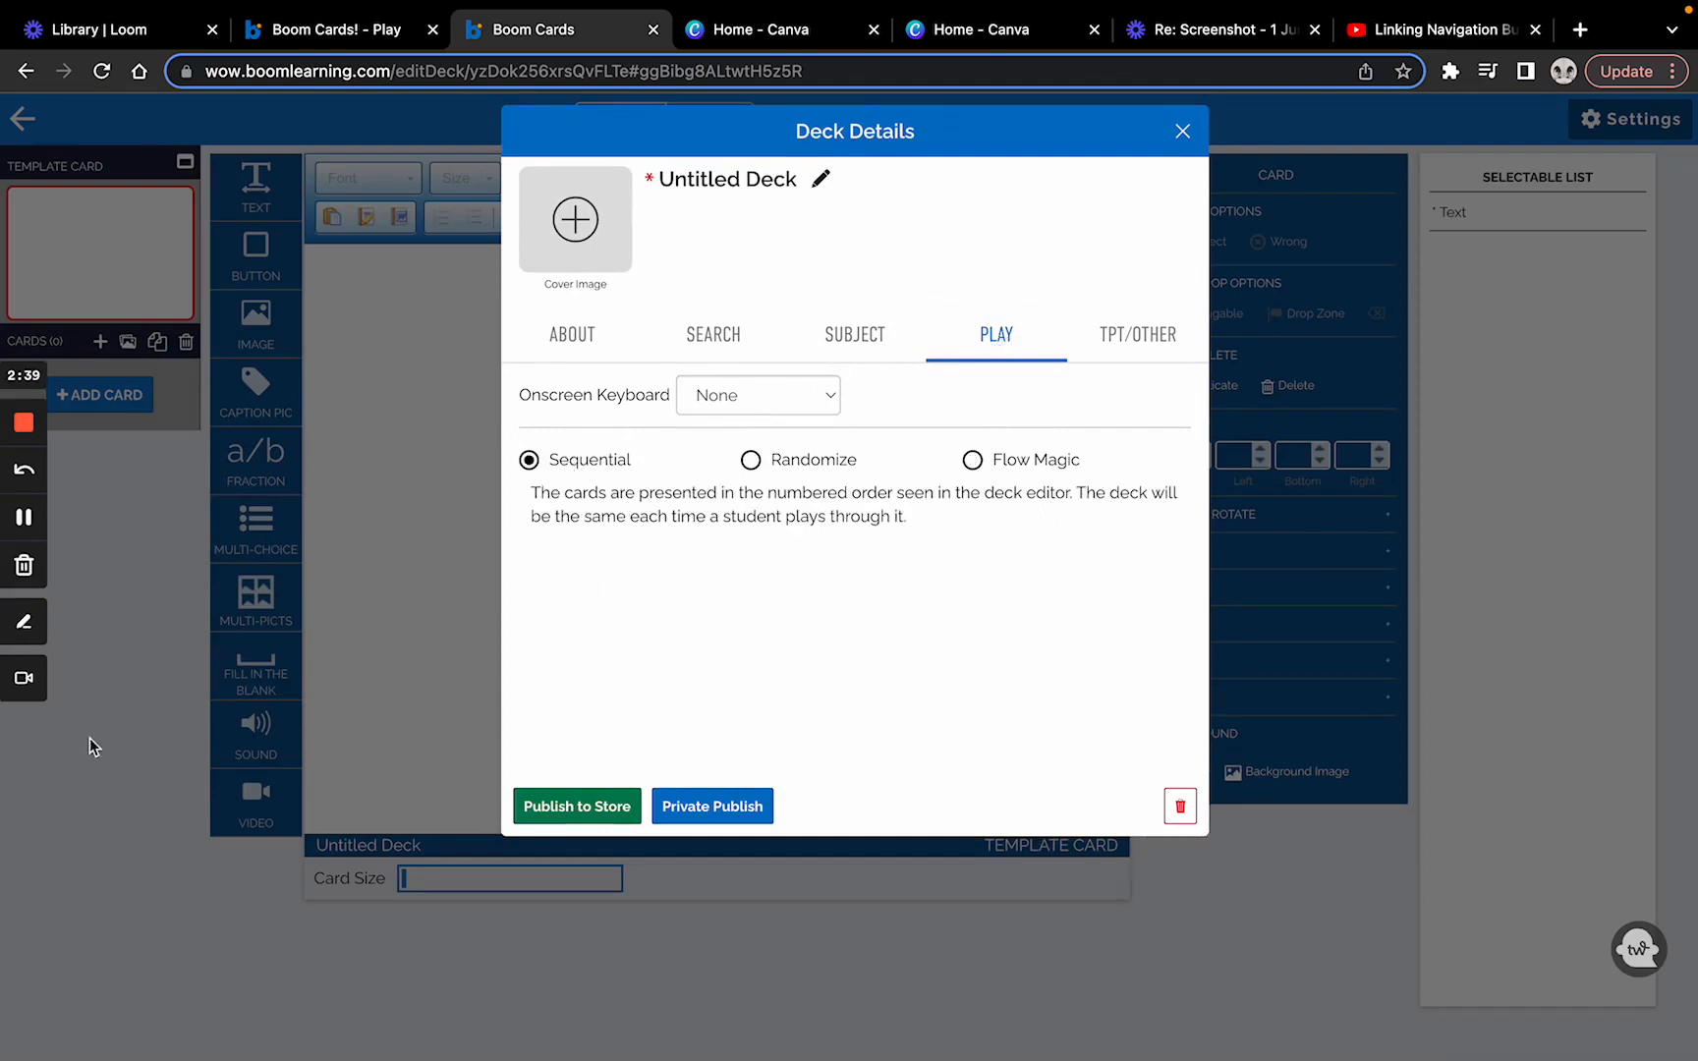
left_click(811, 466)
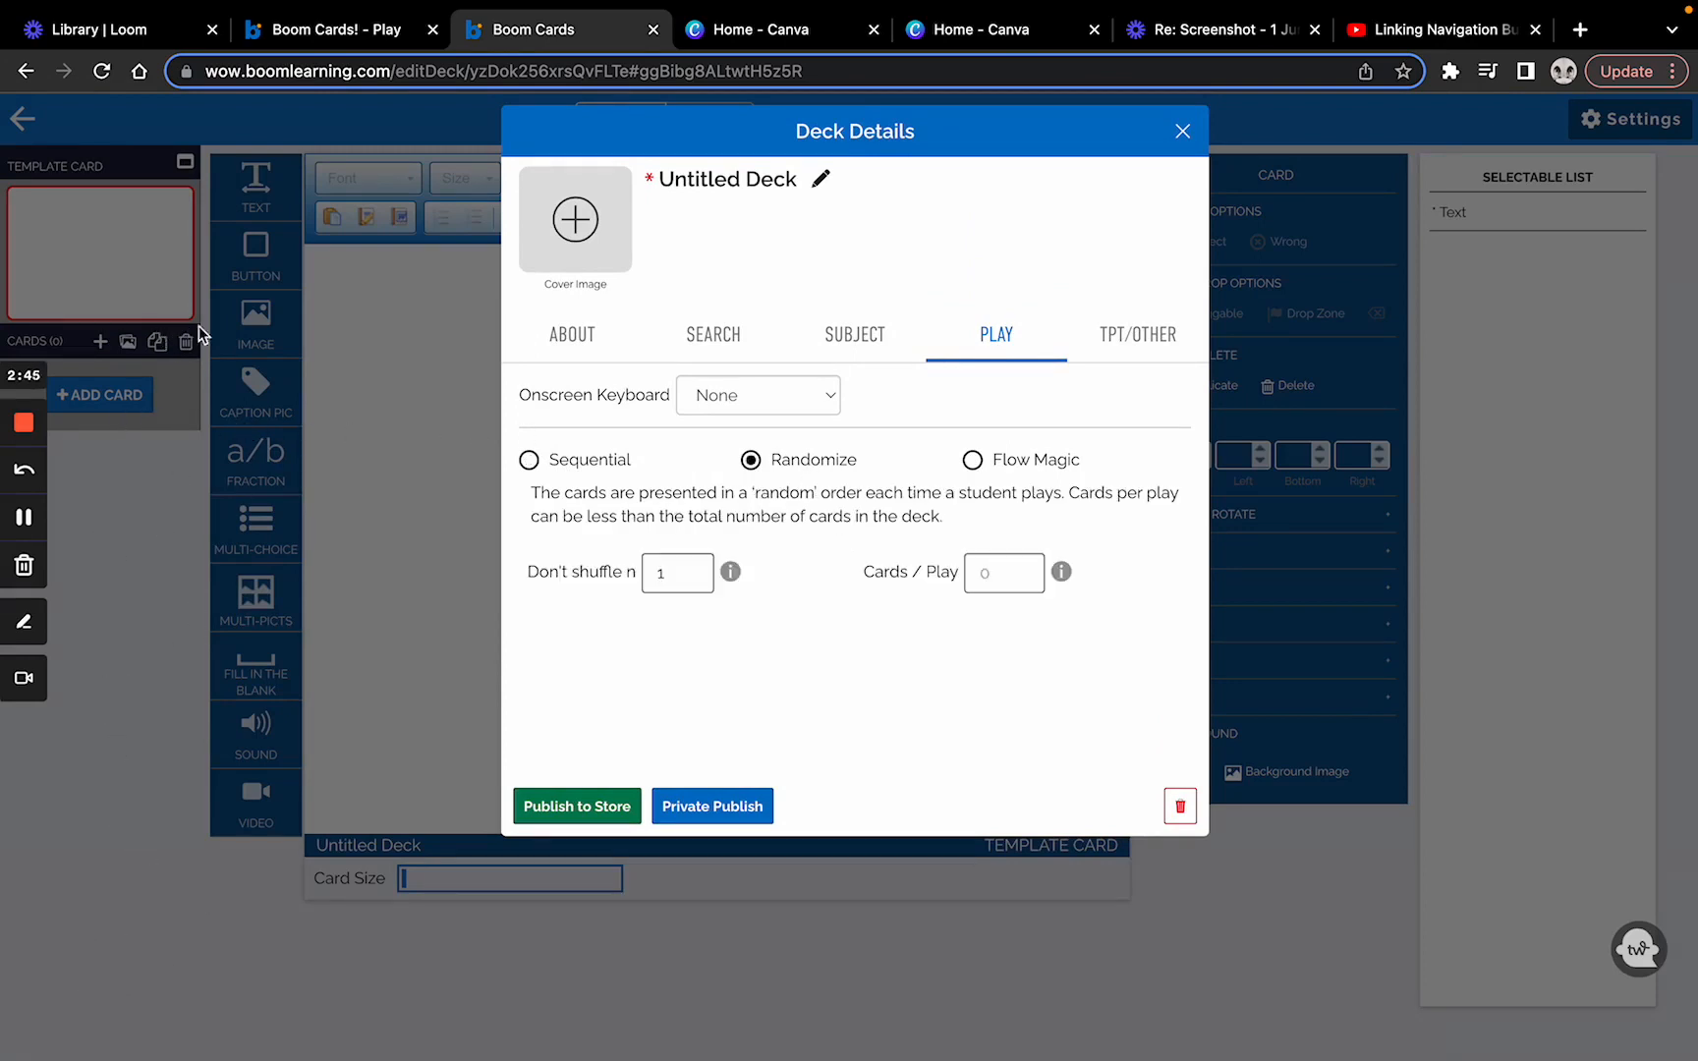
double_click(648, 578)
Set the deck's card order to Flow Magic and close the deck details
left_click(1040, 461)
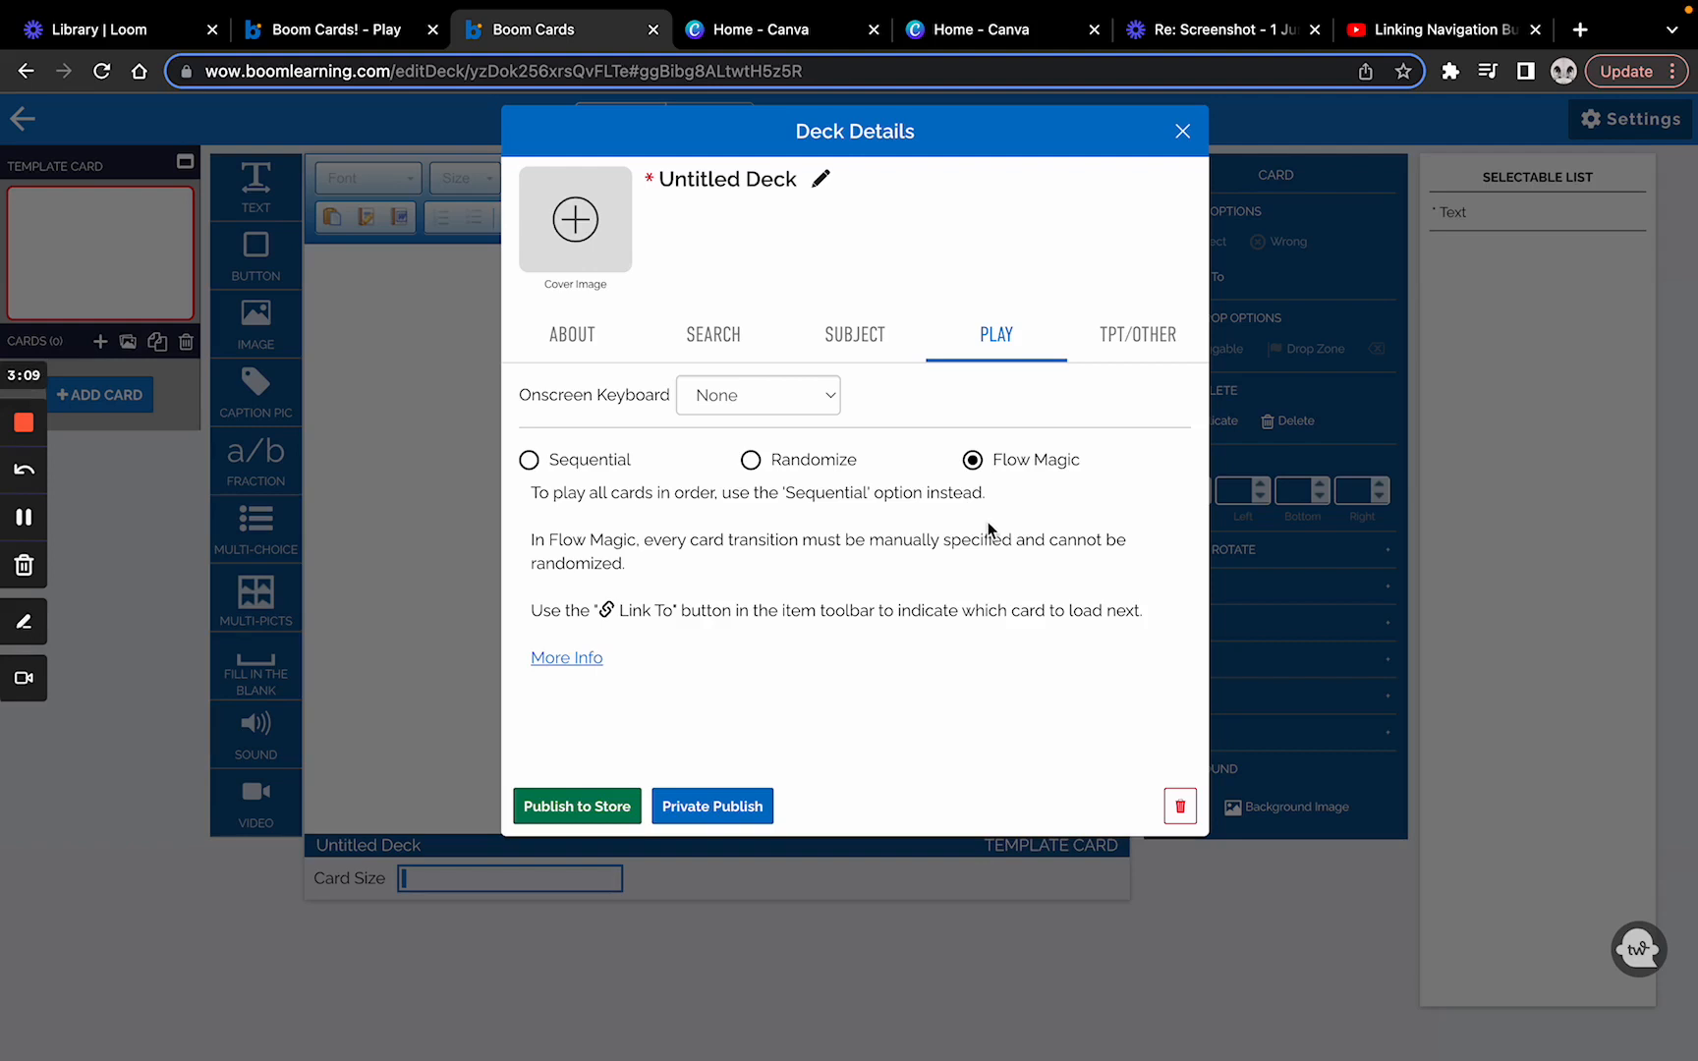
left_click(1026, 463)
left_click(1039, 464)
left_click(1183, 132)
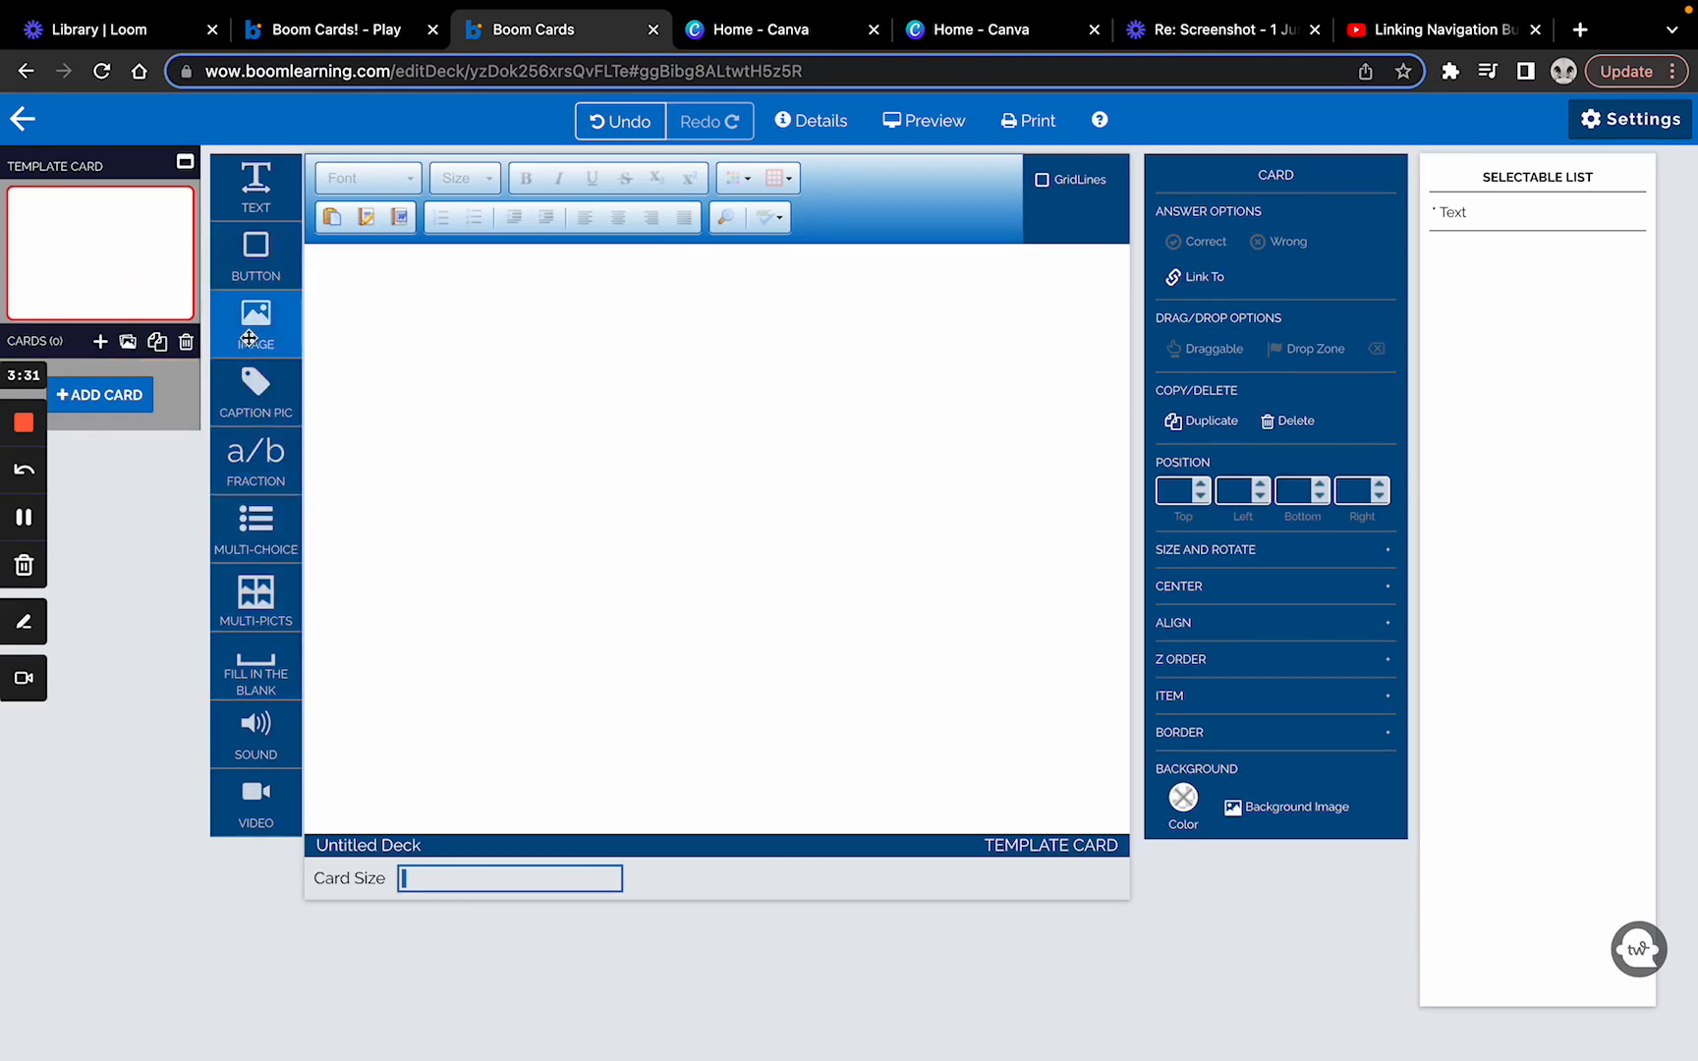
Add the image 005.jpg from the backgrounds folder to the template card and enlarge it to cover the card
left_click_drag(255, 324, 680, 477)
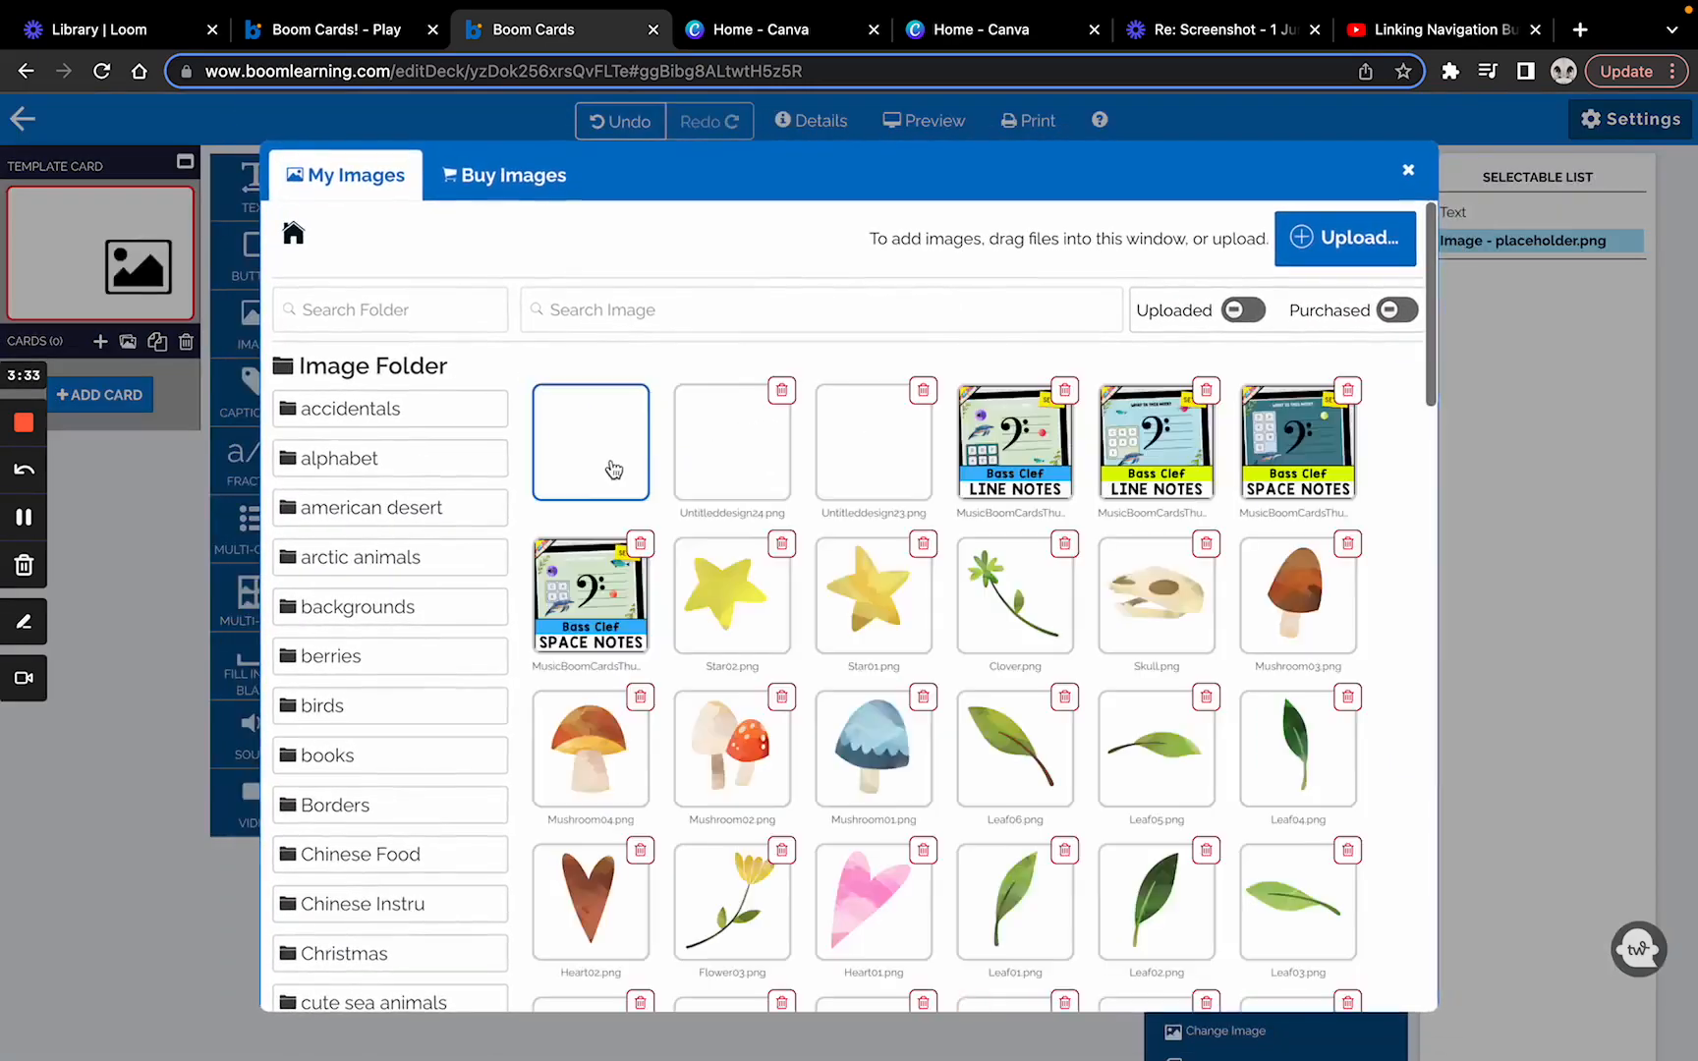
left_click(364, 617)
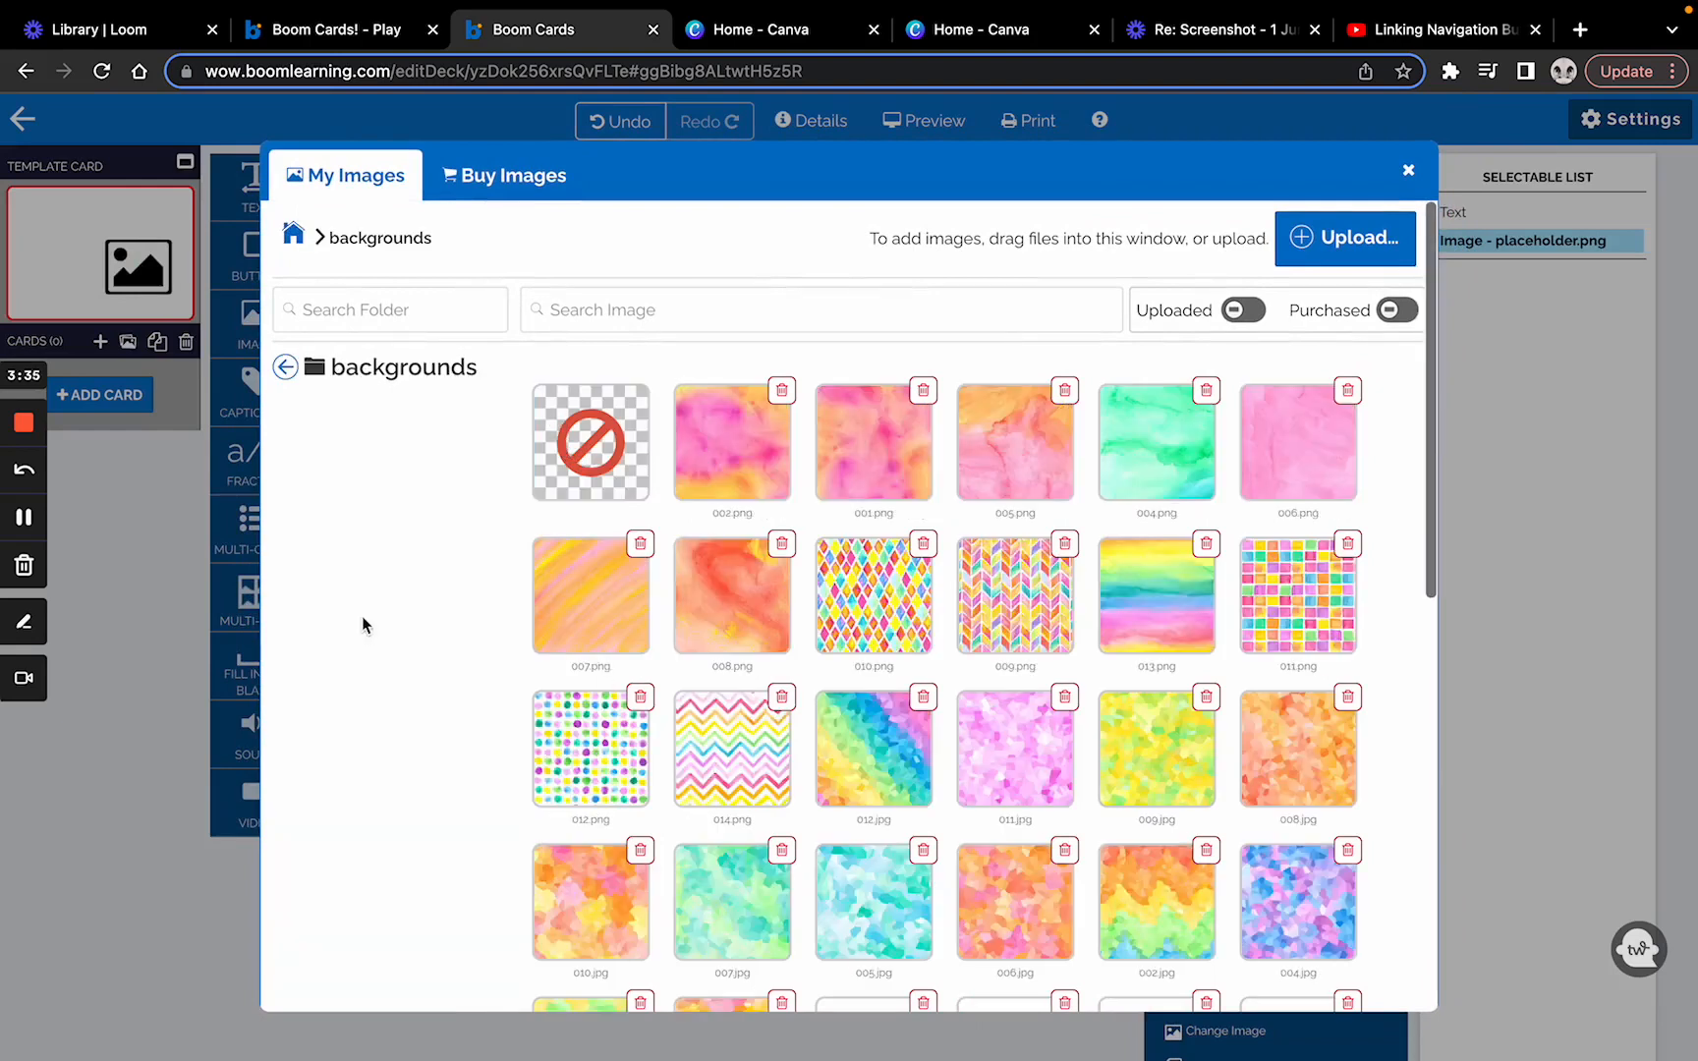
scroll(875, 884, "down", 1)
left_click(891, 865)
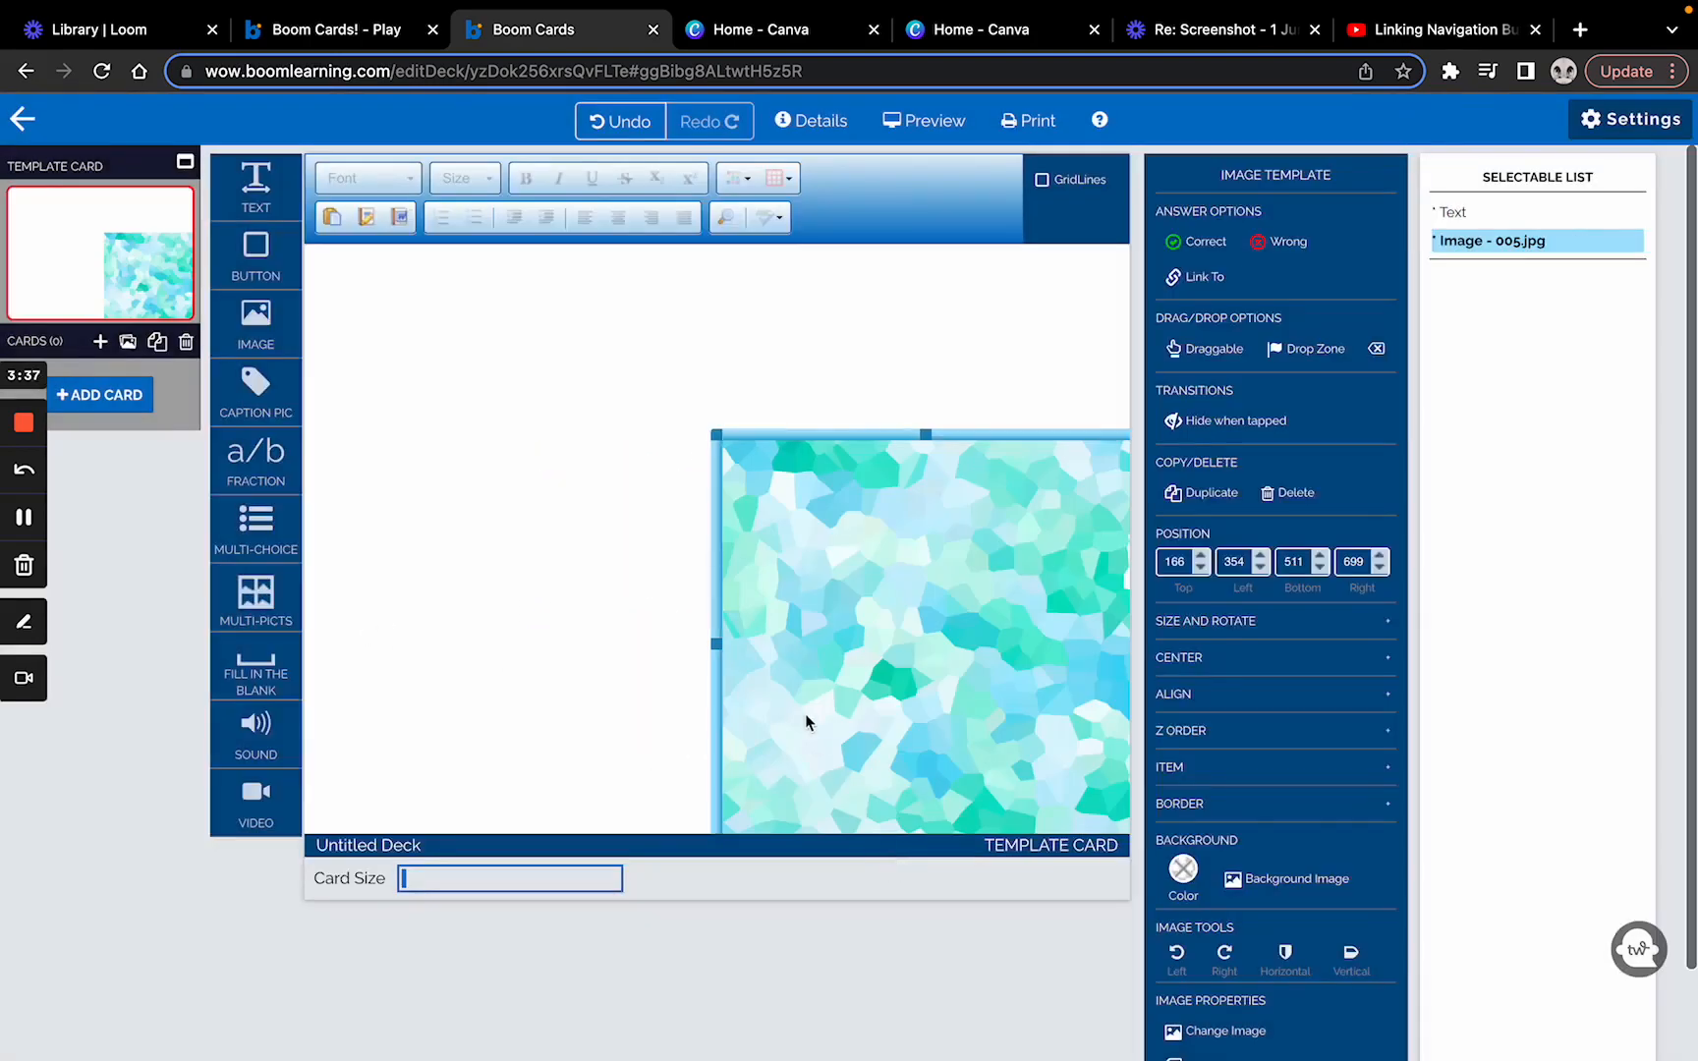
left_click_drag(805, 715, 358, 455)
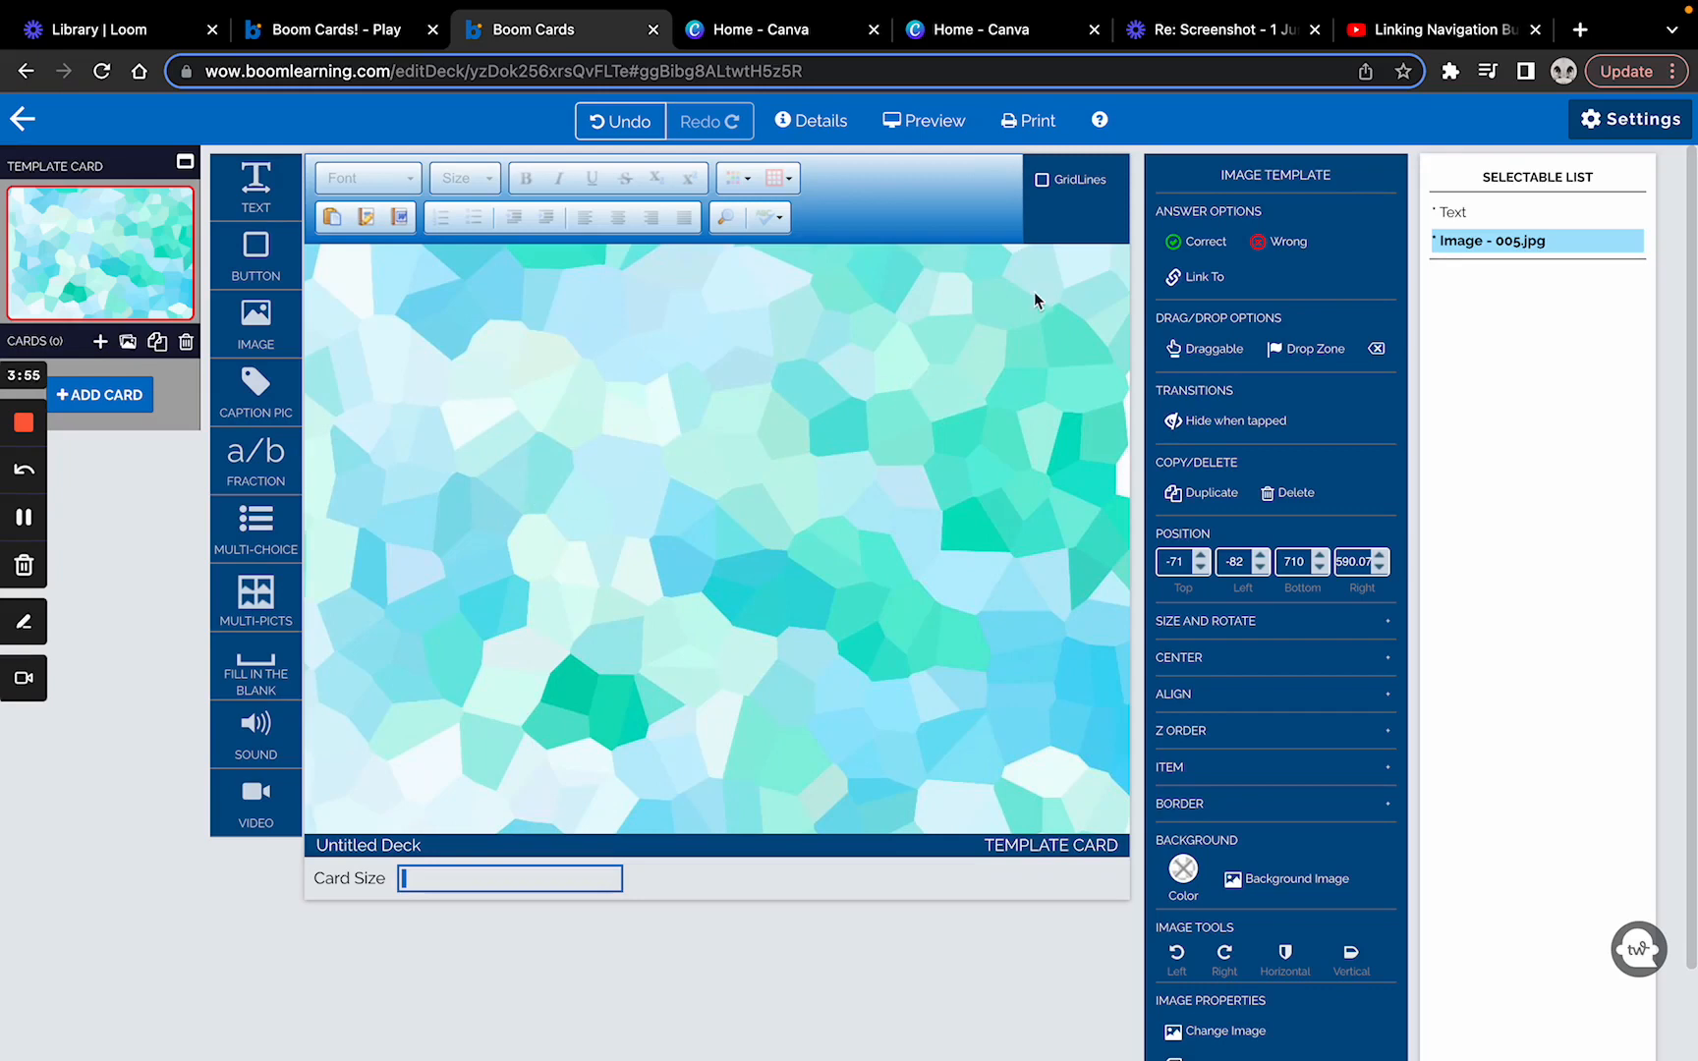
left_click_drag(1016, 287, 1091, 297)
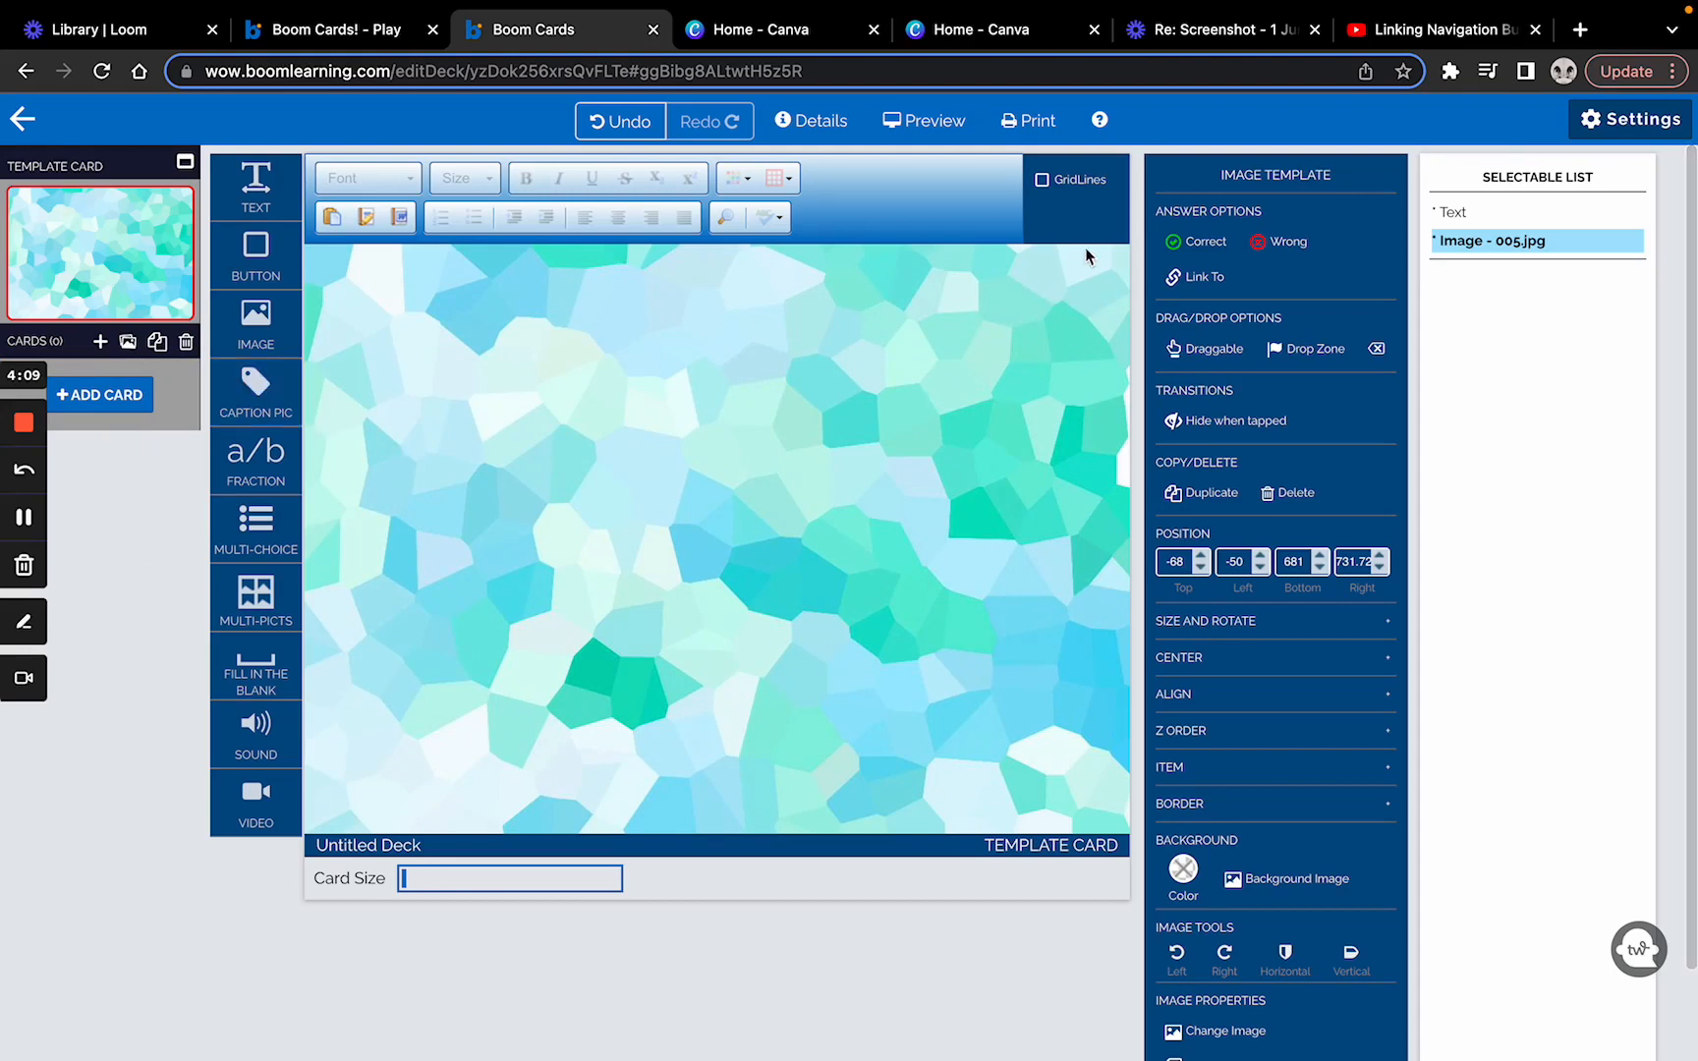
Switch to Canva and create a blank Instagram Post (Square) design
left_click(958, 32)
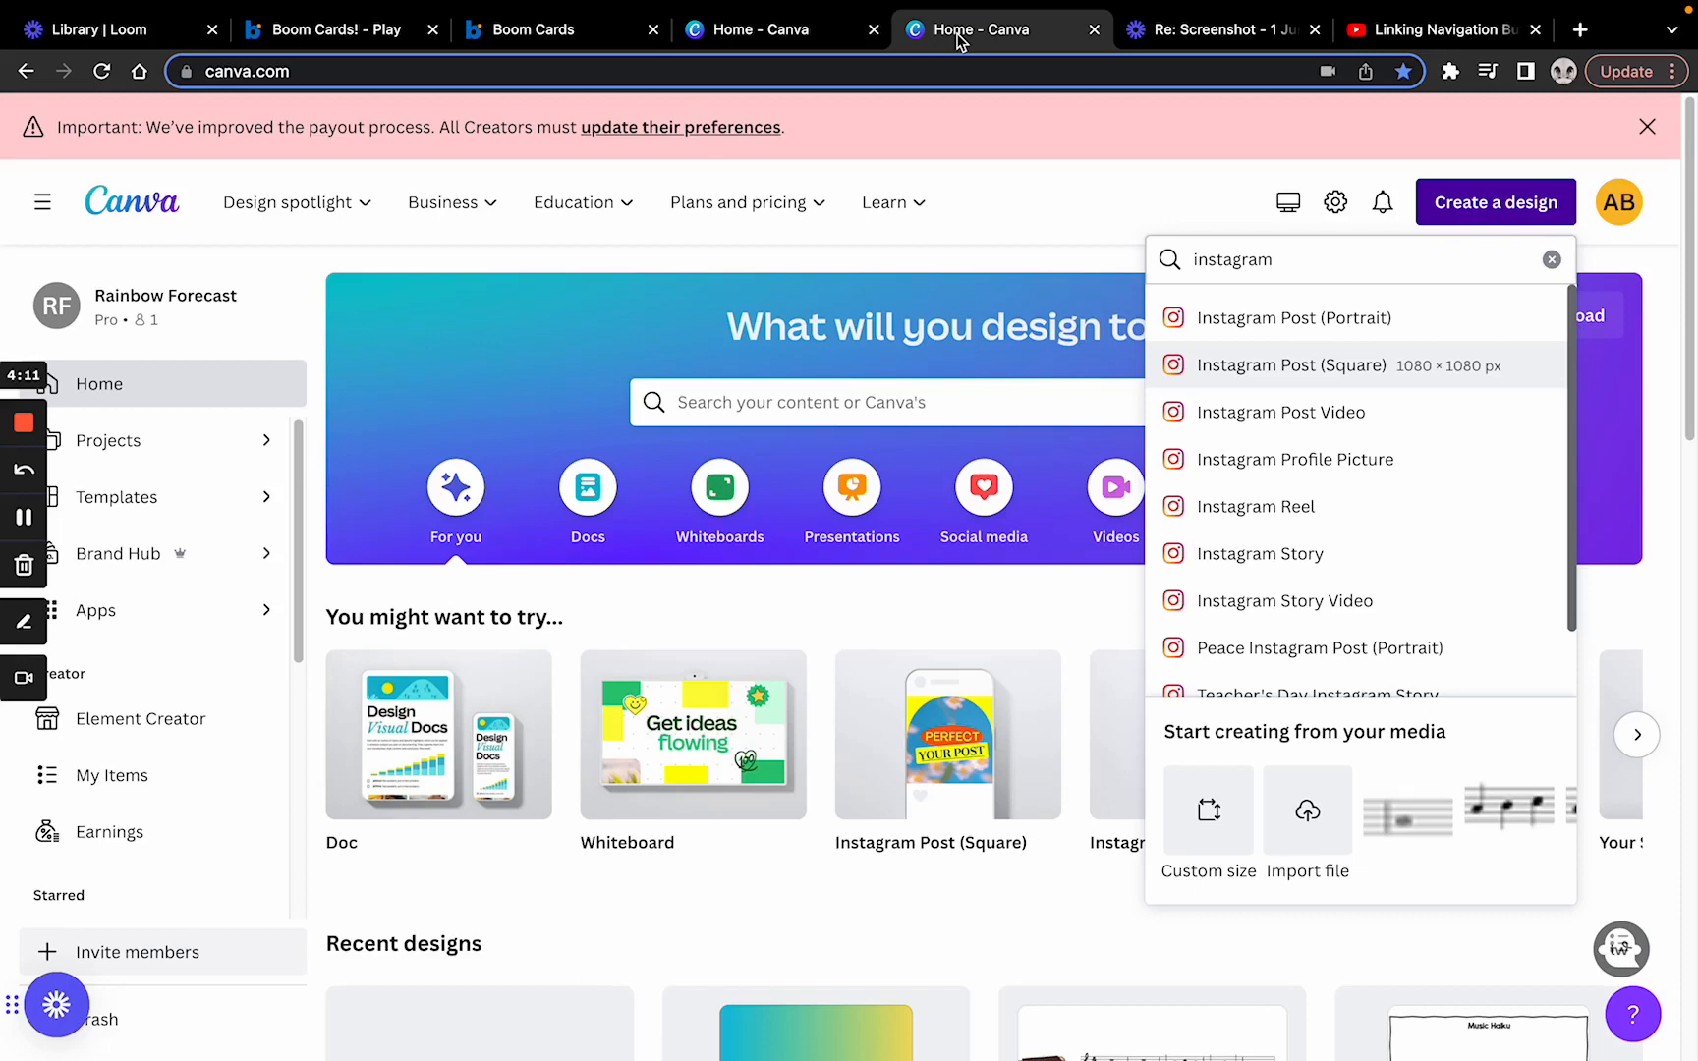
left_click(1079, 200)
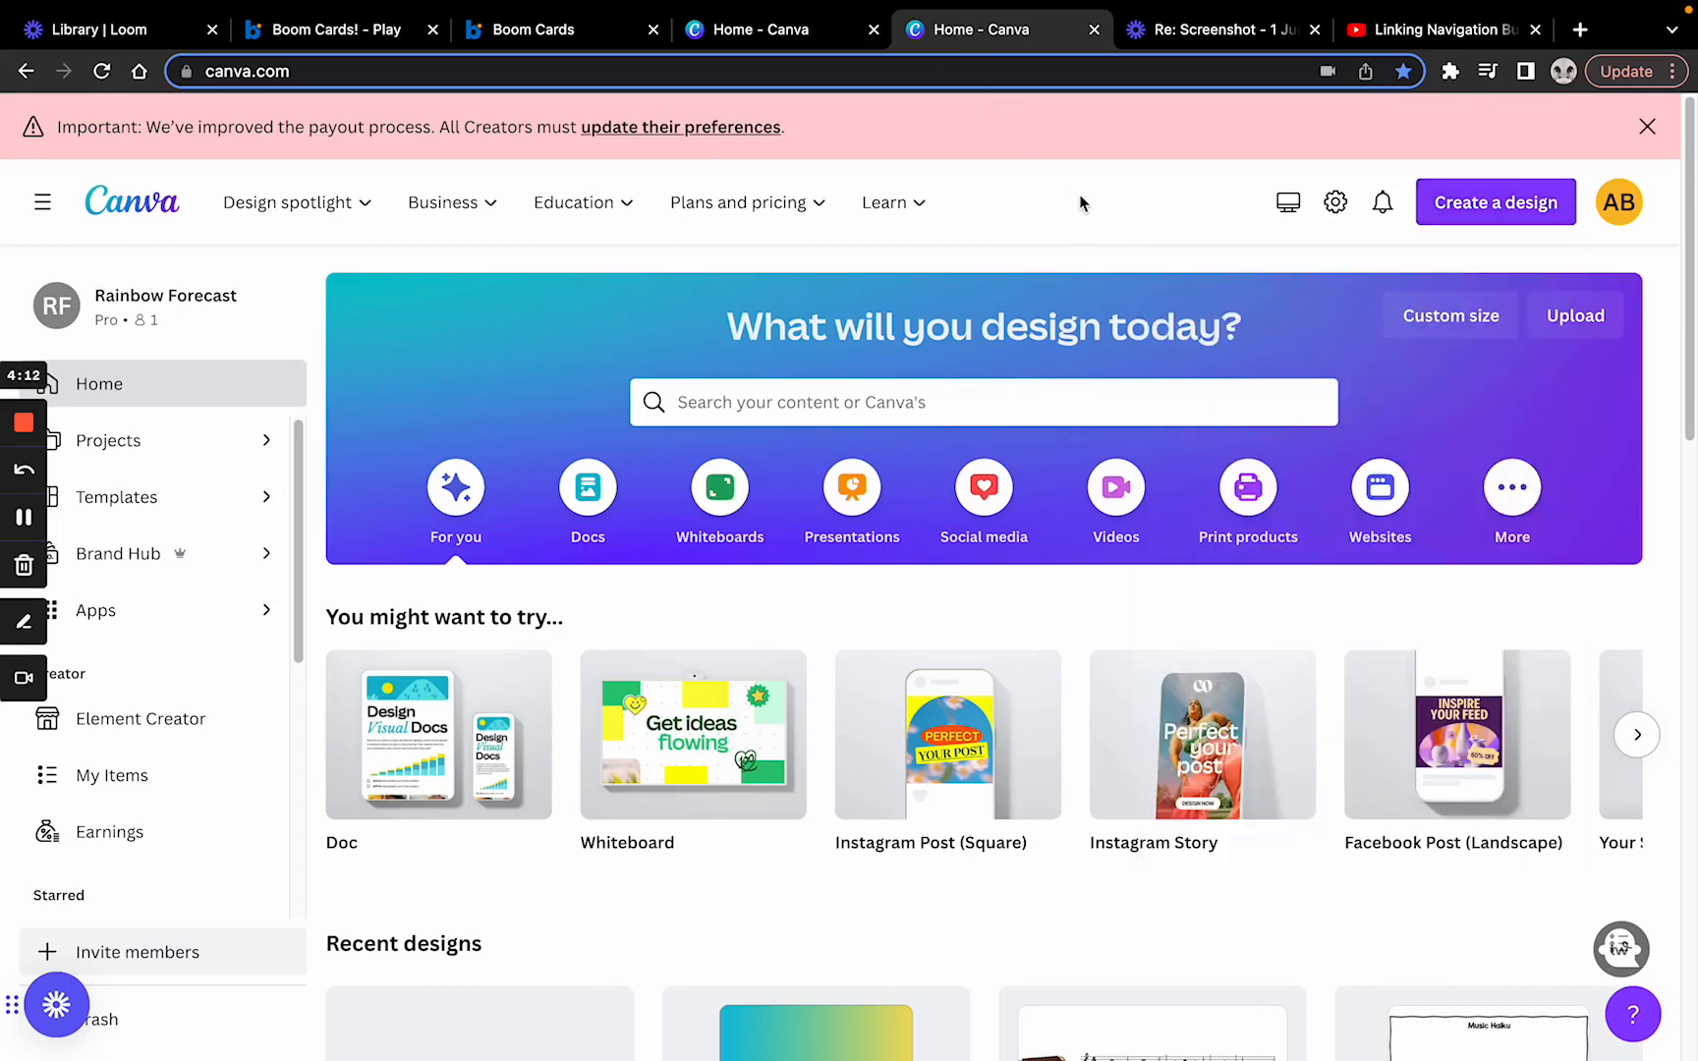
left_click(1512, 204)
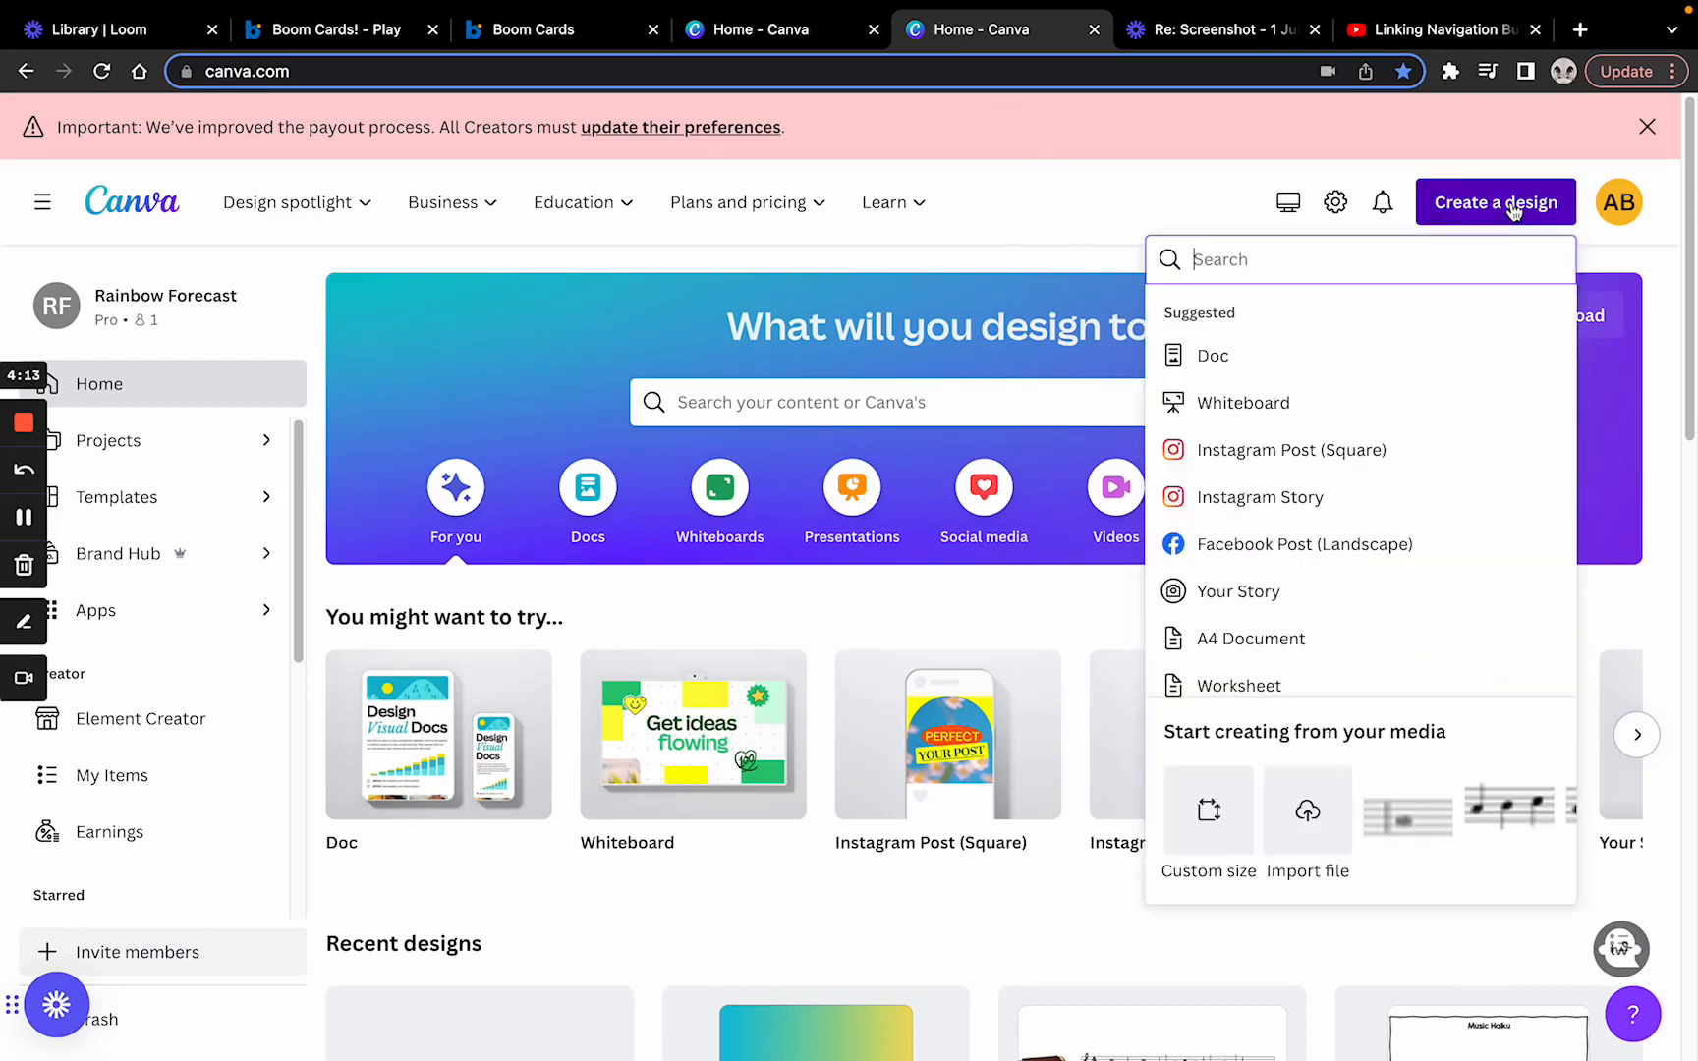
left_click(1365, 439)
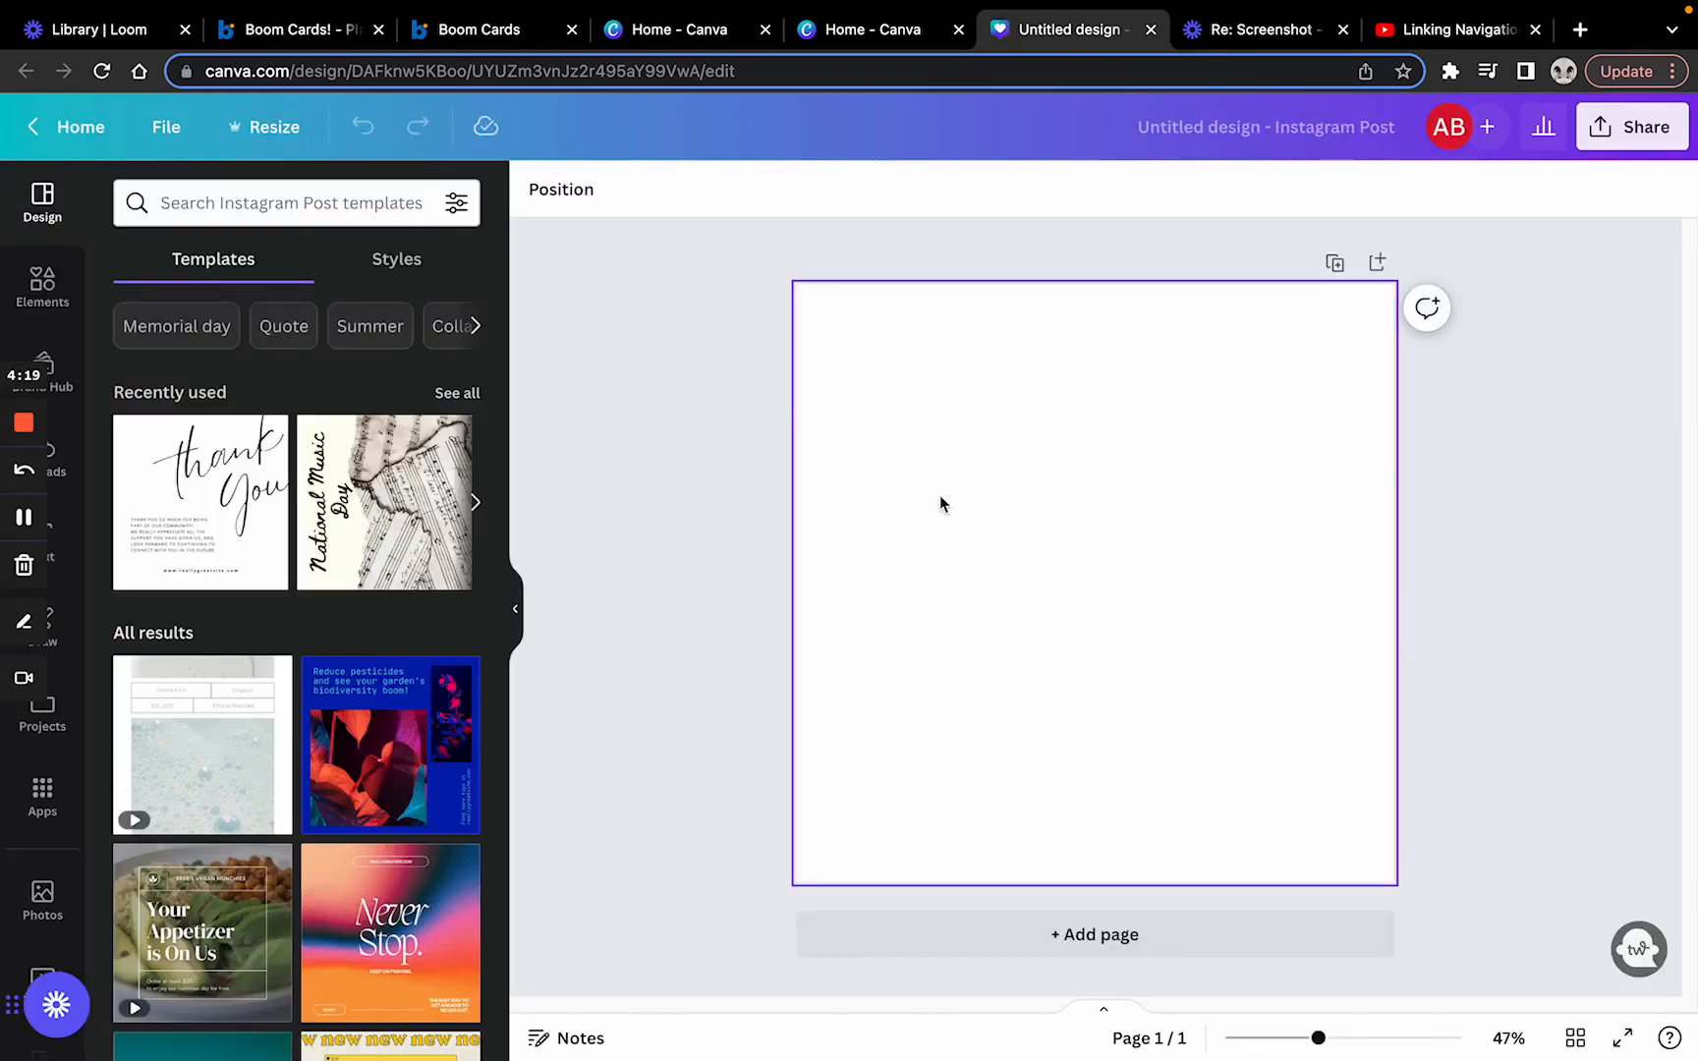
Add a square shape to the blank page, enlarge it to nearly fill the page, and centre it
left_click(515, 609)
left_click(707, 537)
key("r")
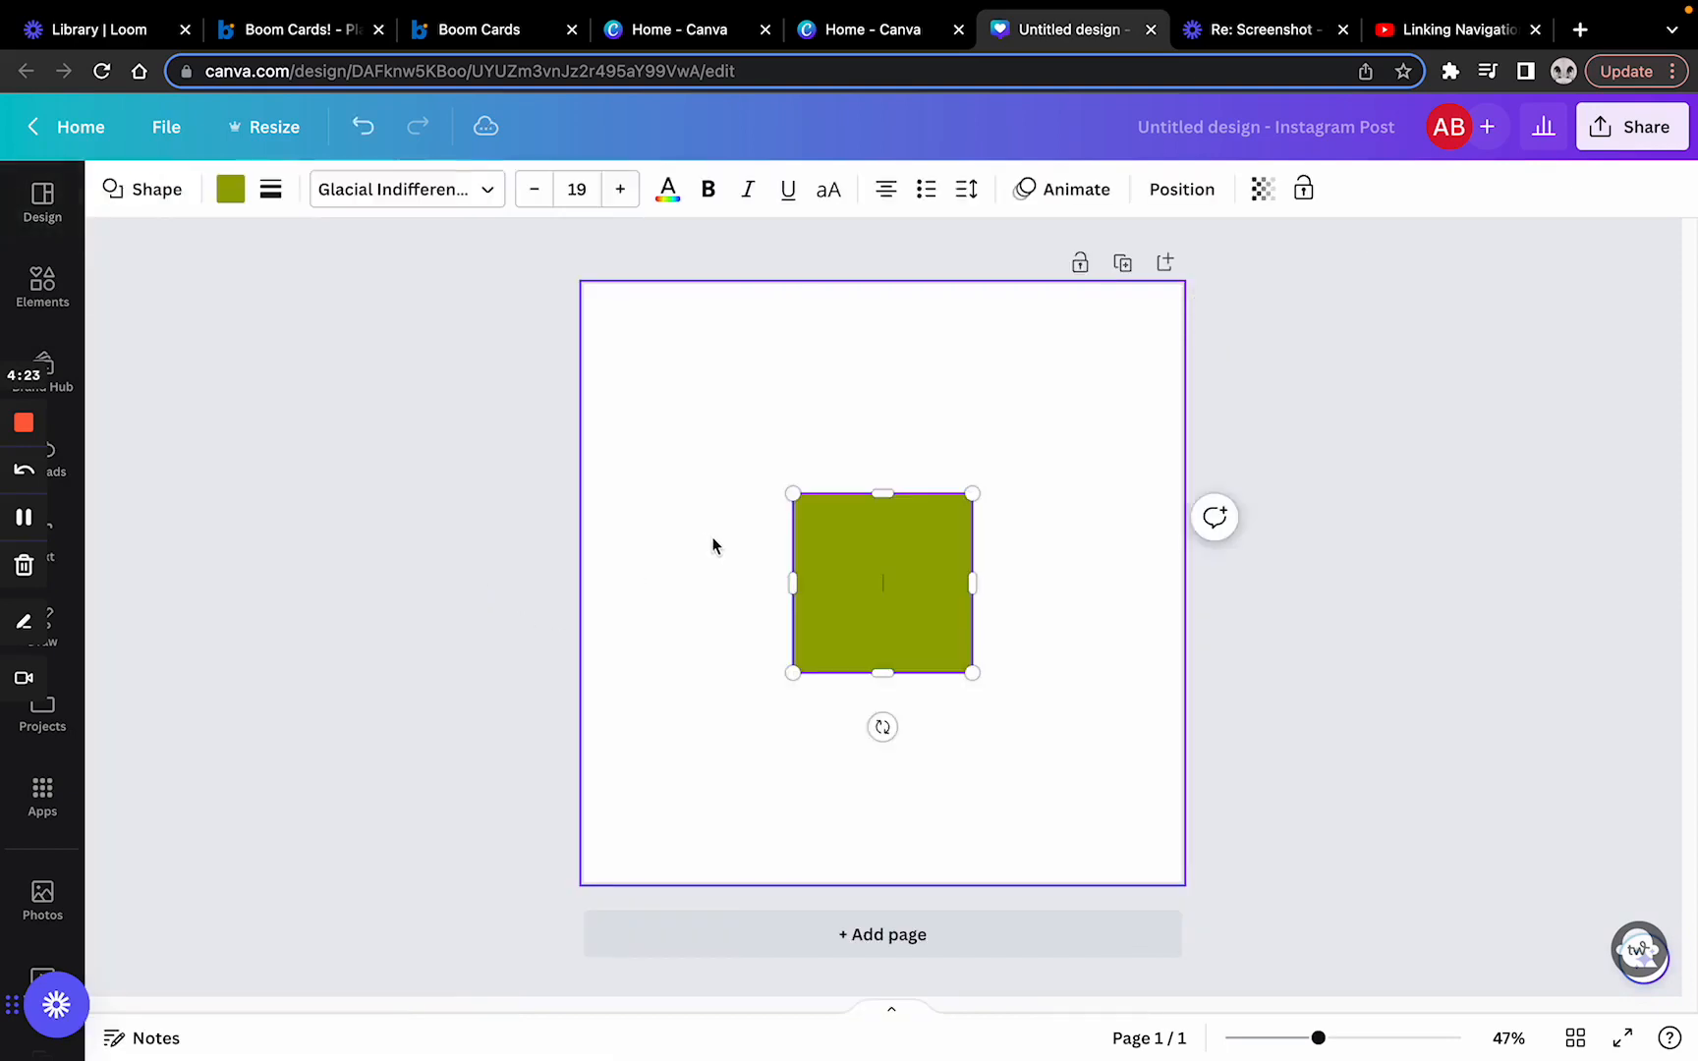
left_click_drag(791, 497, 609, 315)
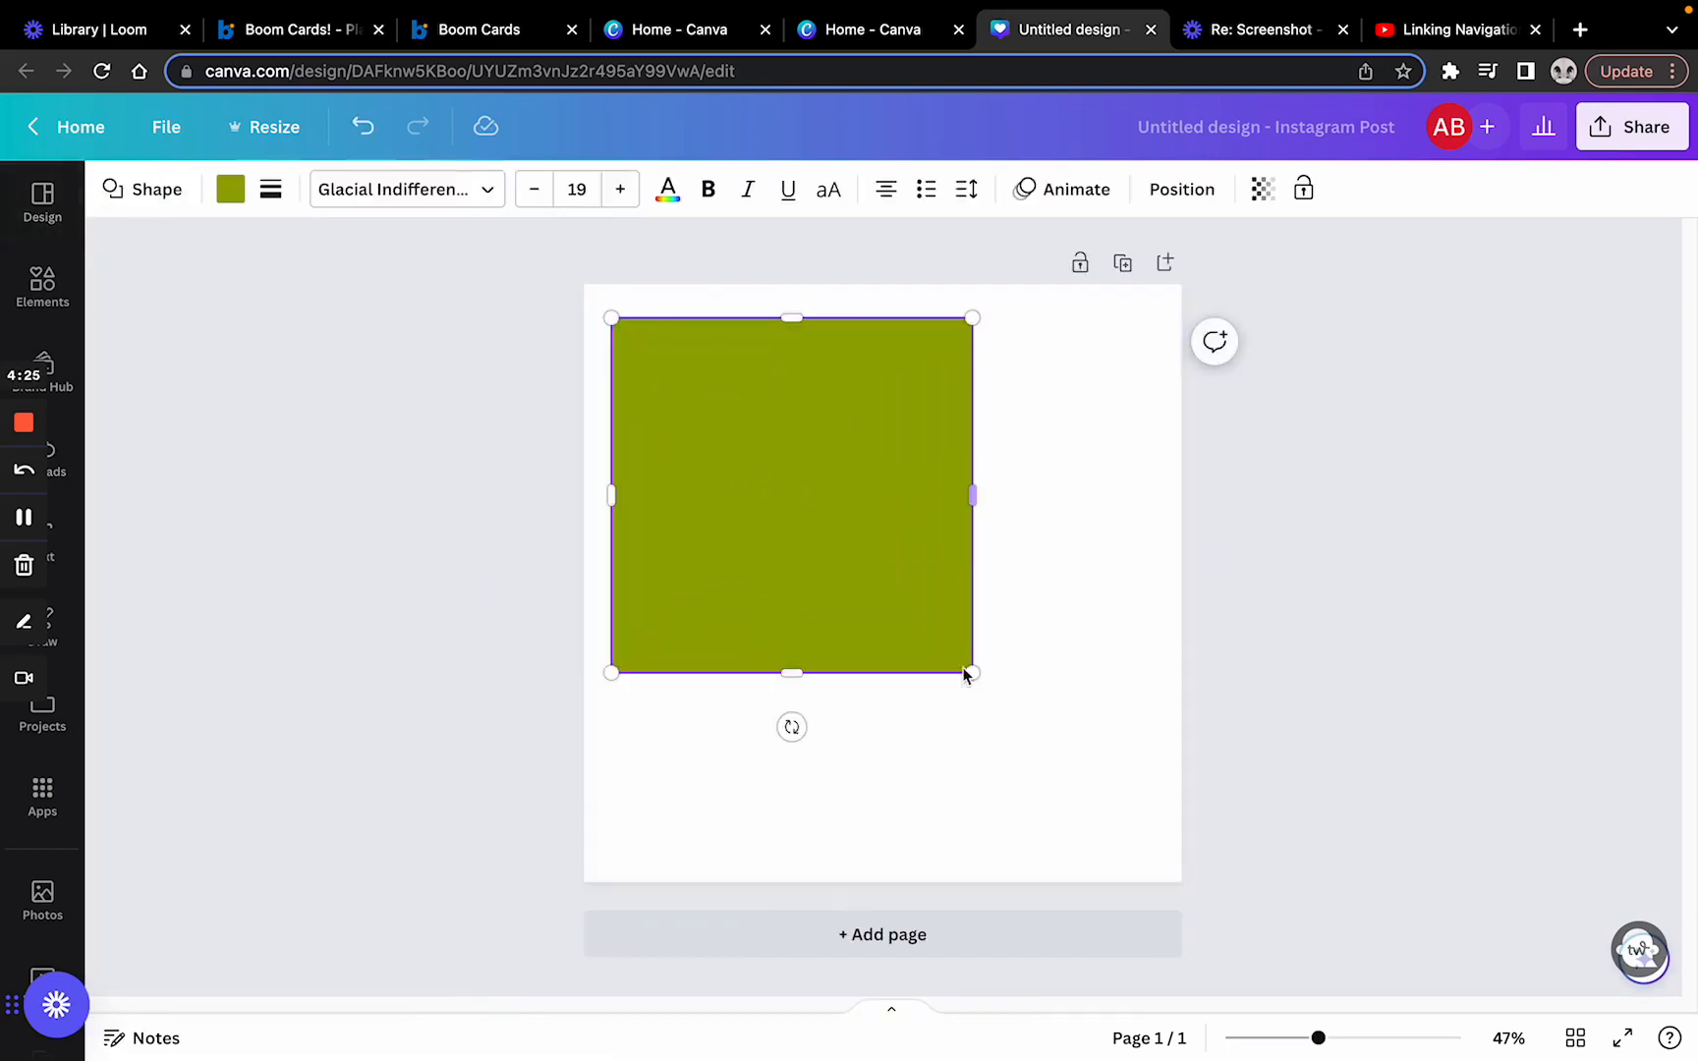
left_click_drag(970, 673, 1163, 852)
left_click_drag(1034, 686, 1023, 675)
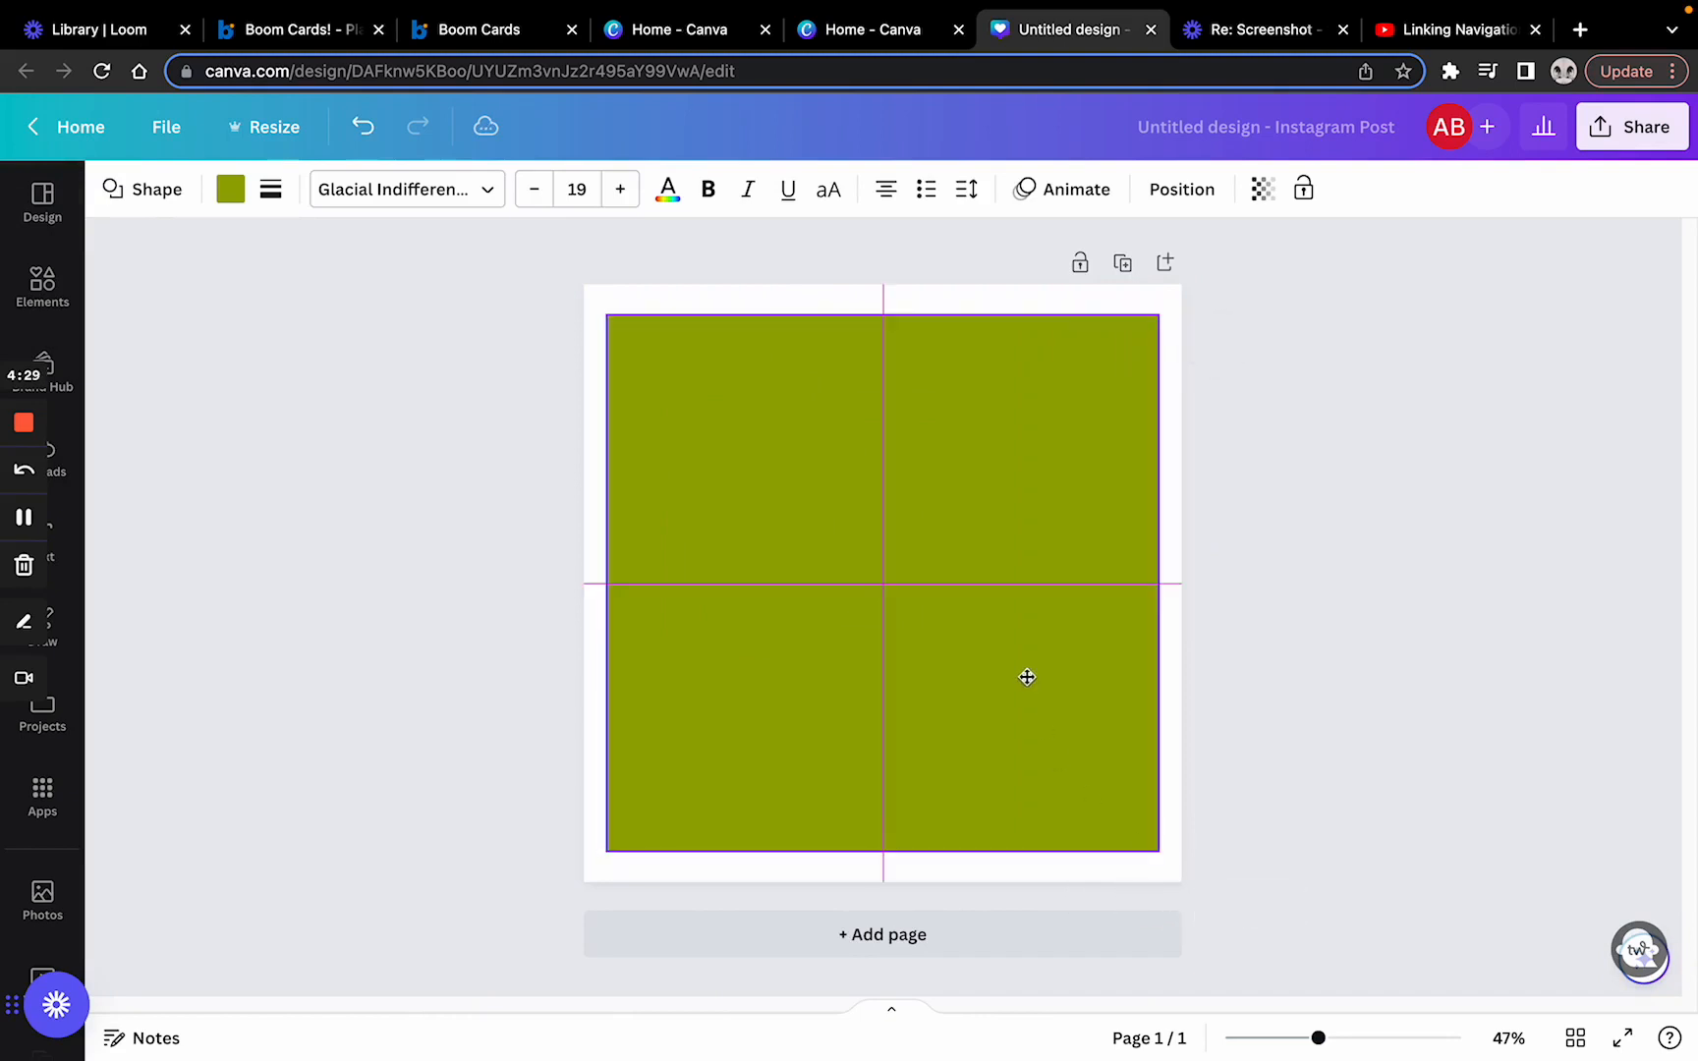
Give the square a solid black border of weight 16 and the off-white fill from the Dot Dot Go brand colours
left_click(270, 189)
left_click(314, 341)
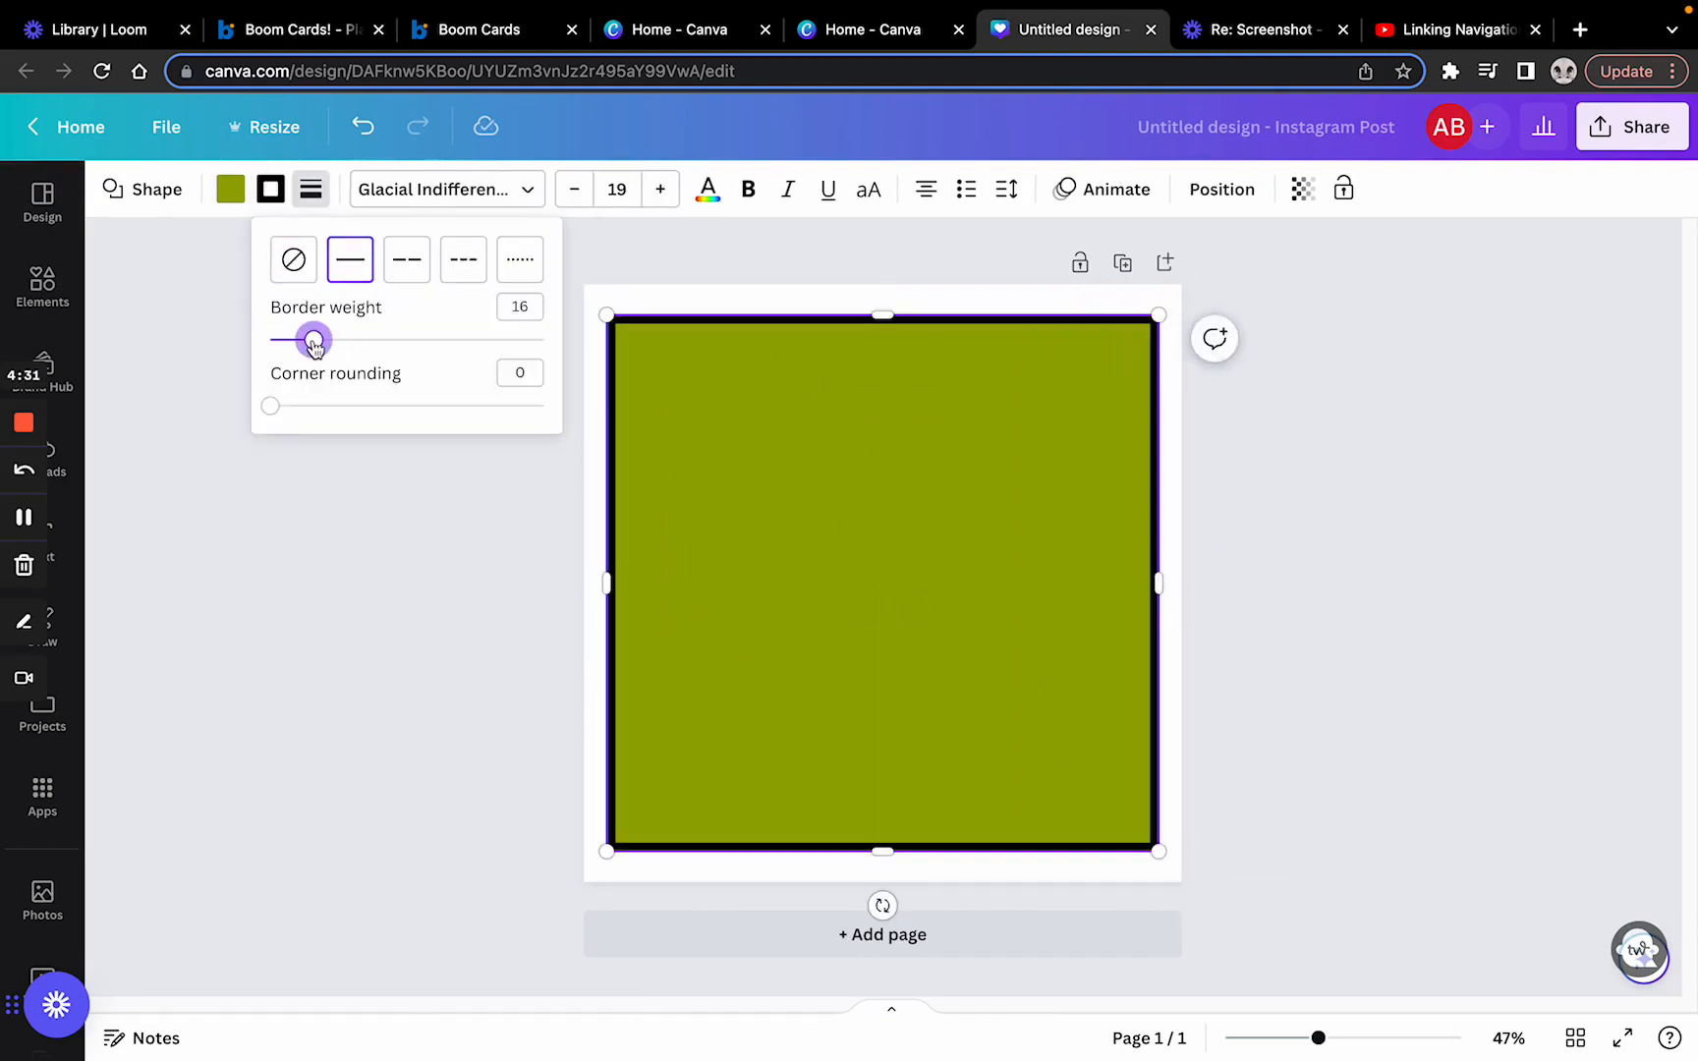
left_click(234, 197)
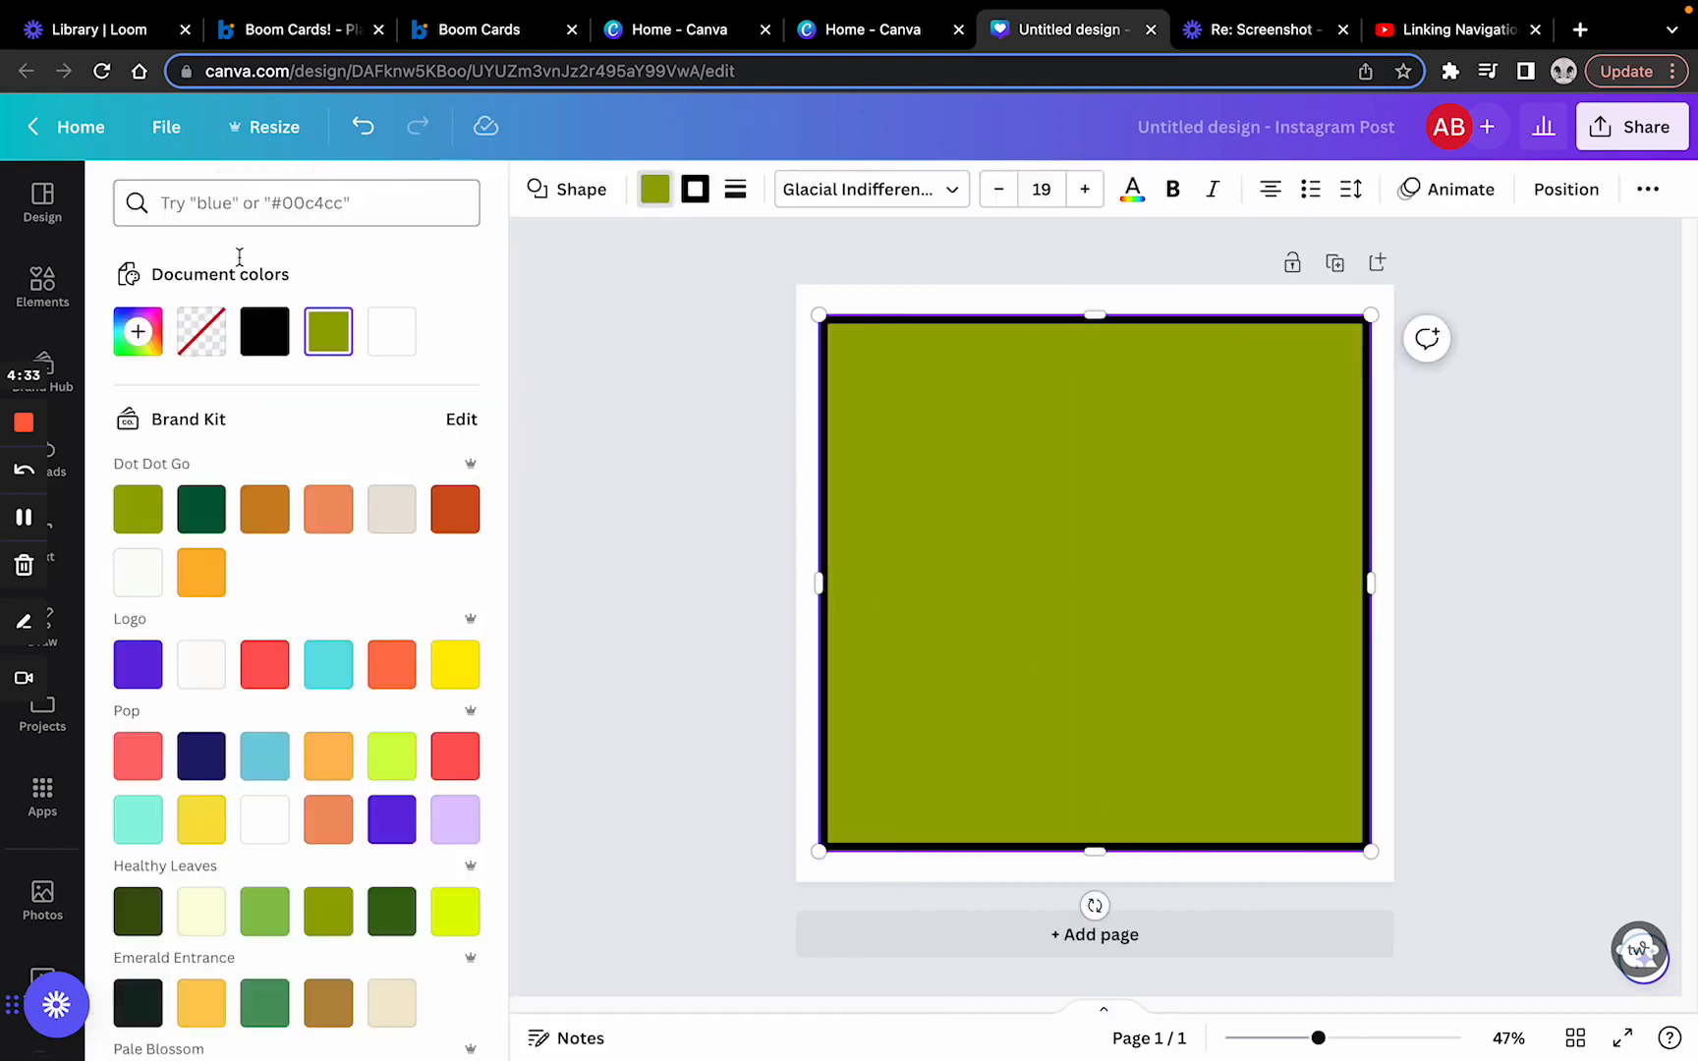
left_click(451, 674)
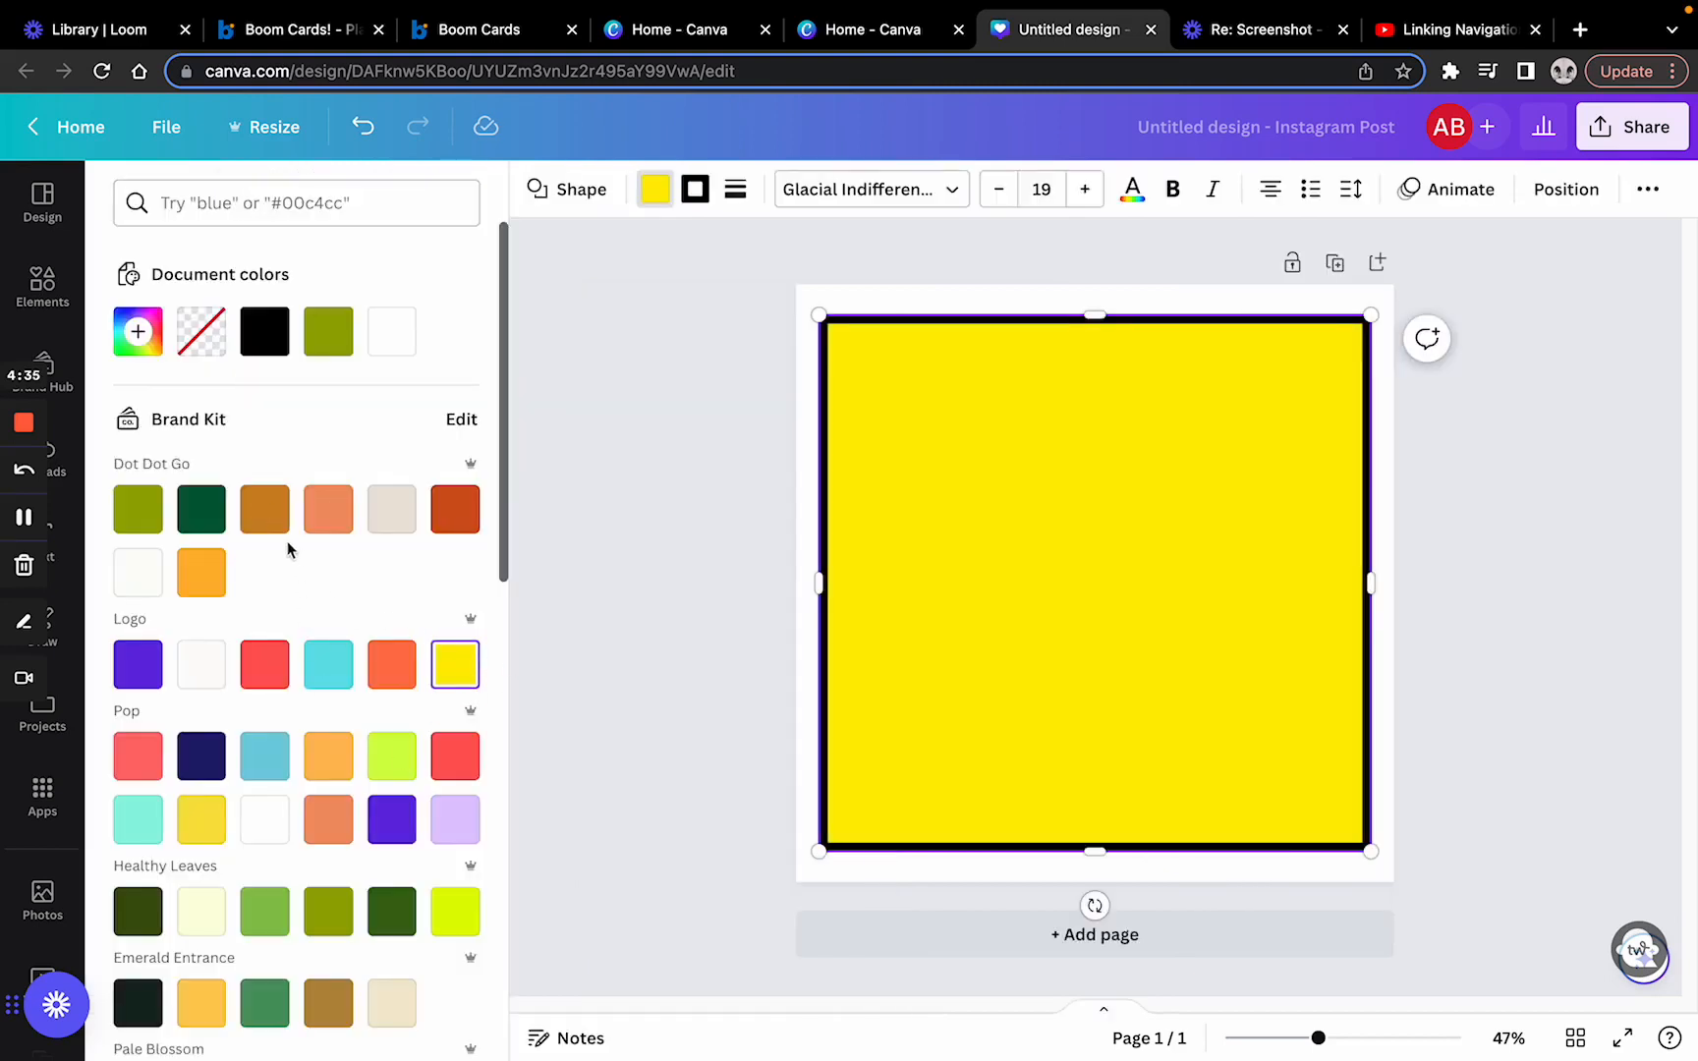
left_click(153, 586)
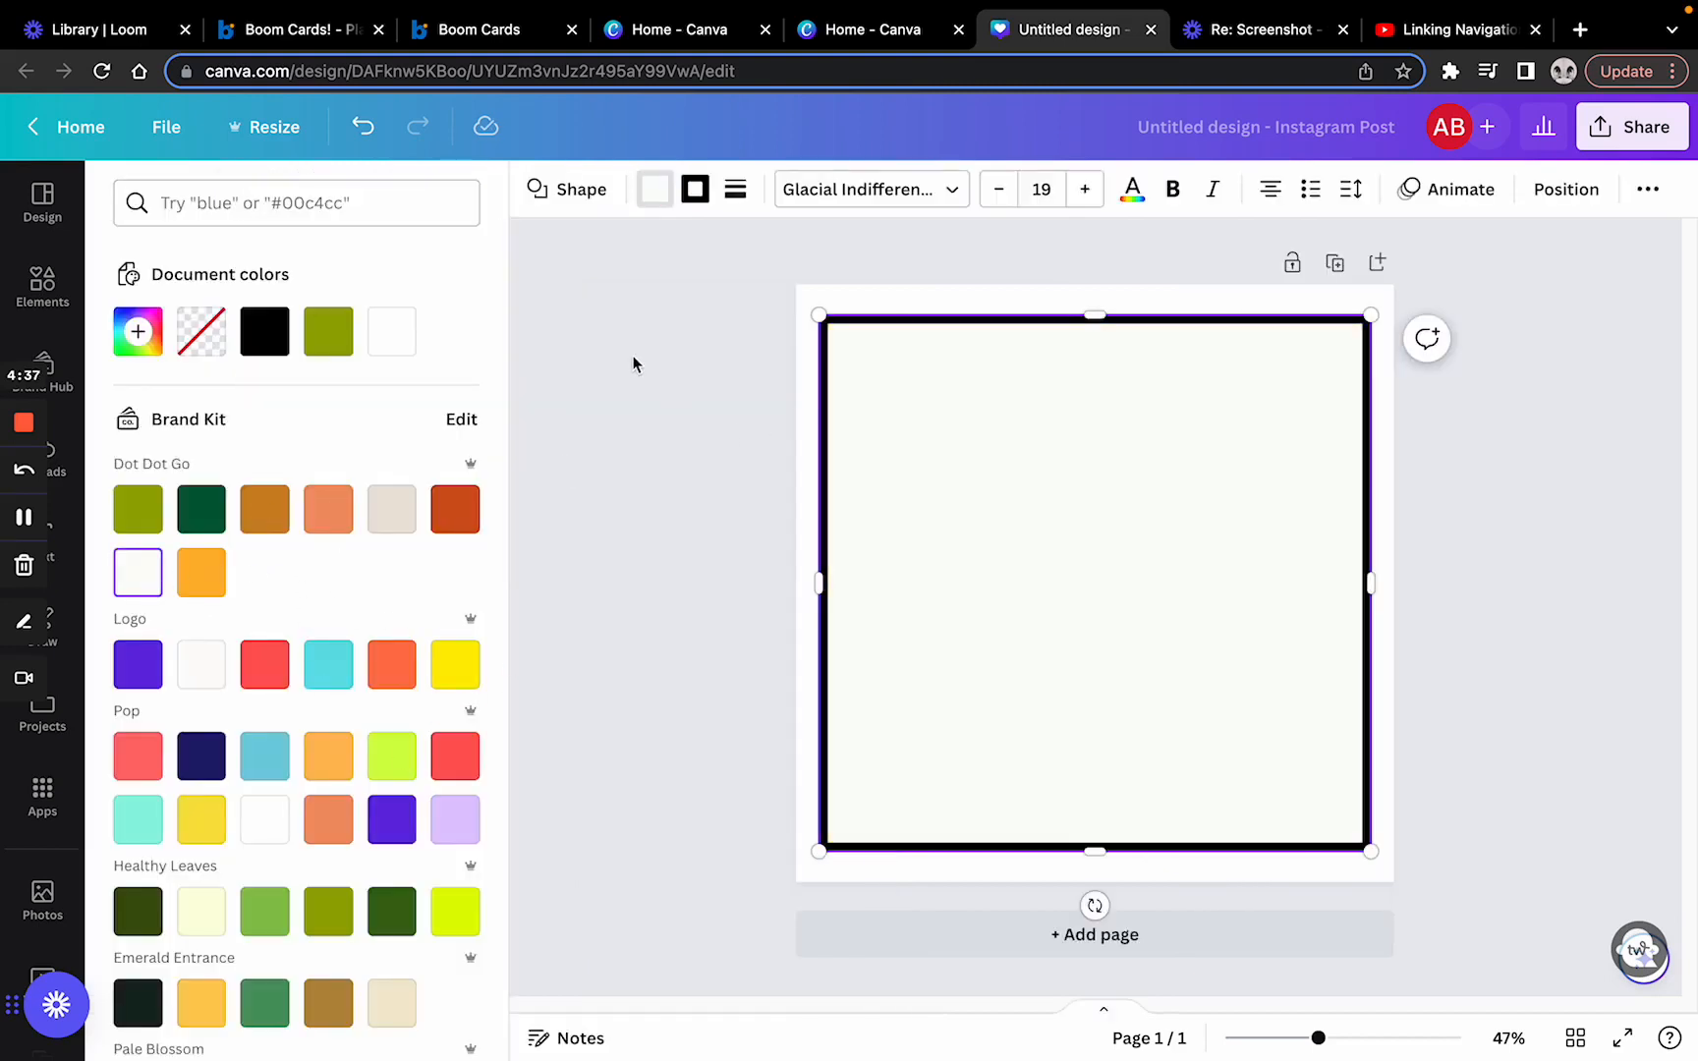
left_click(636, 364)
Search the elements for "home" and add the circular house graphic to the design
left_click(70, 300)
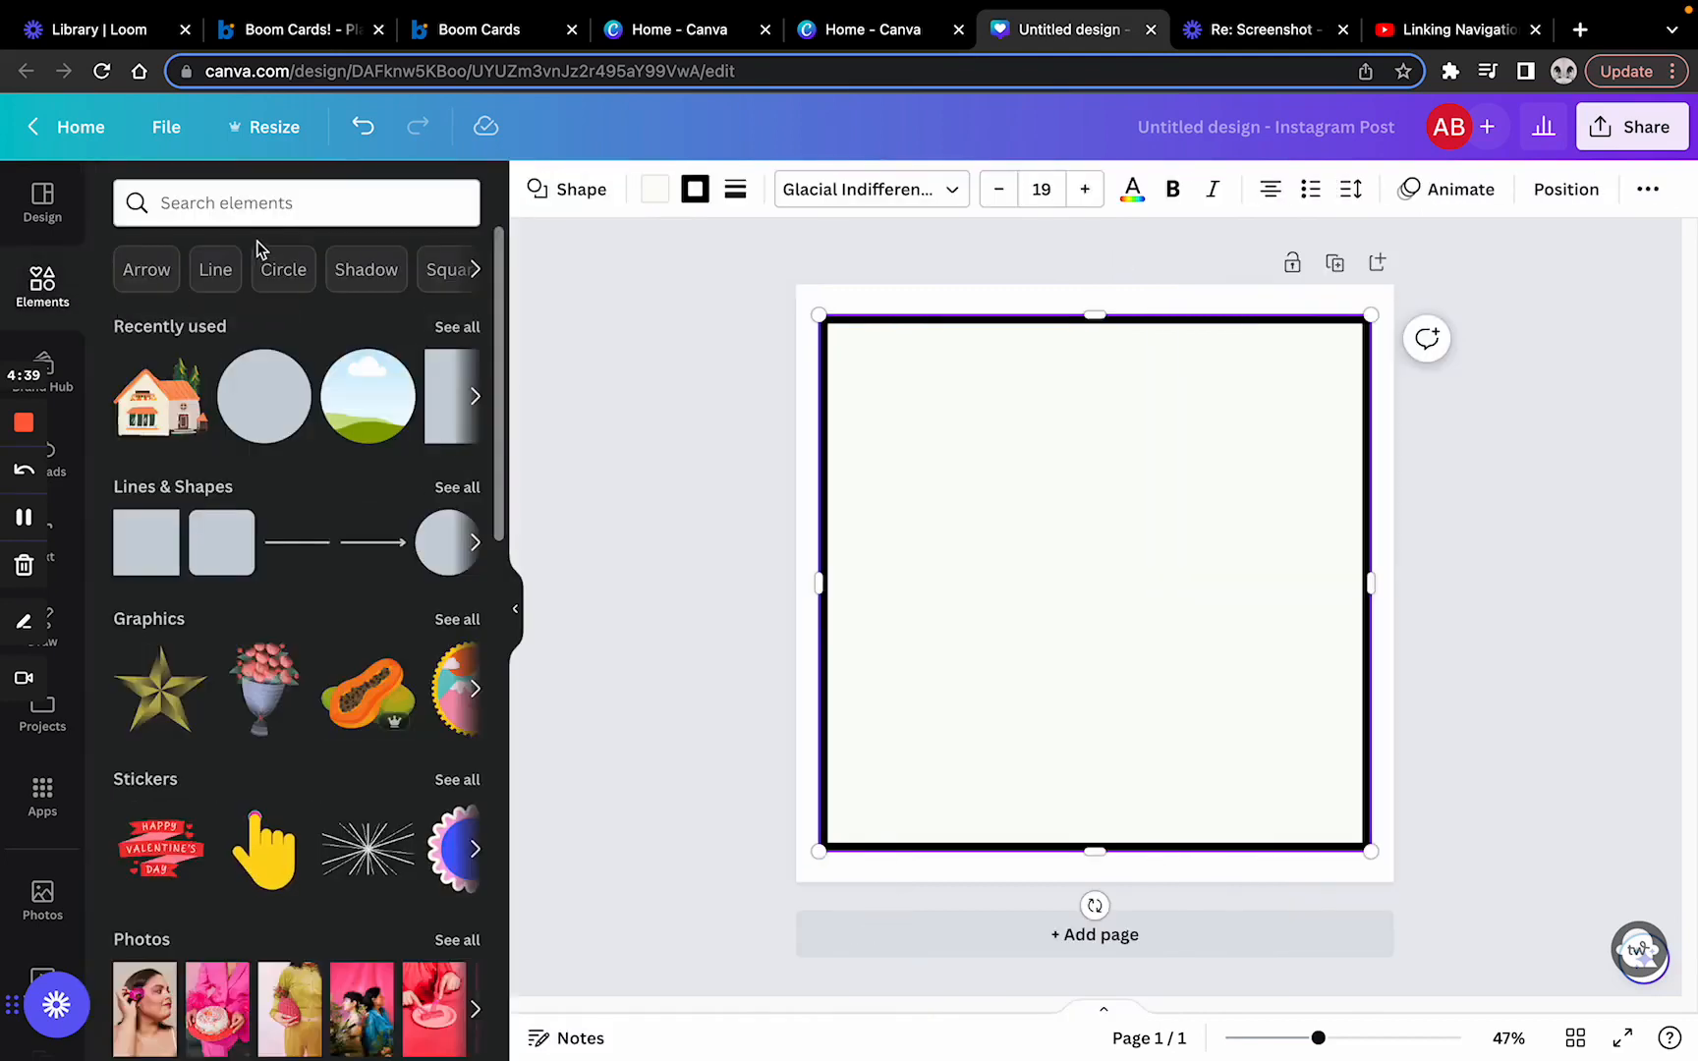
left_click(267, 207)
type("home")
key("Return")
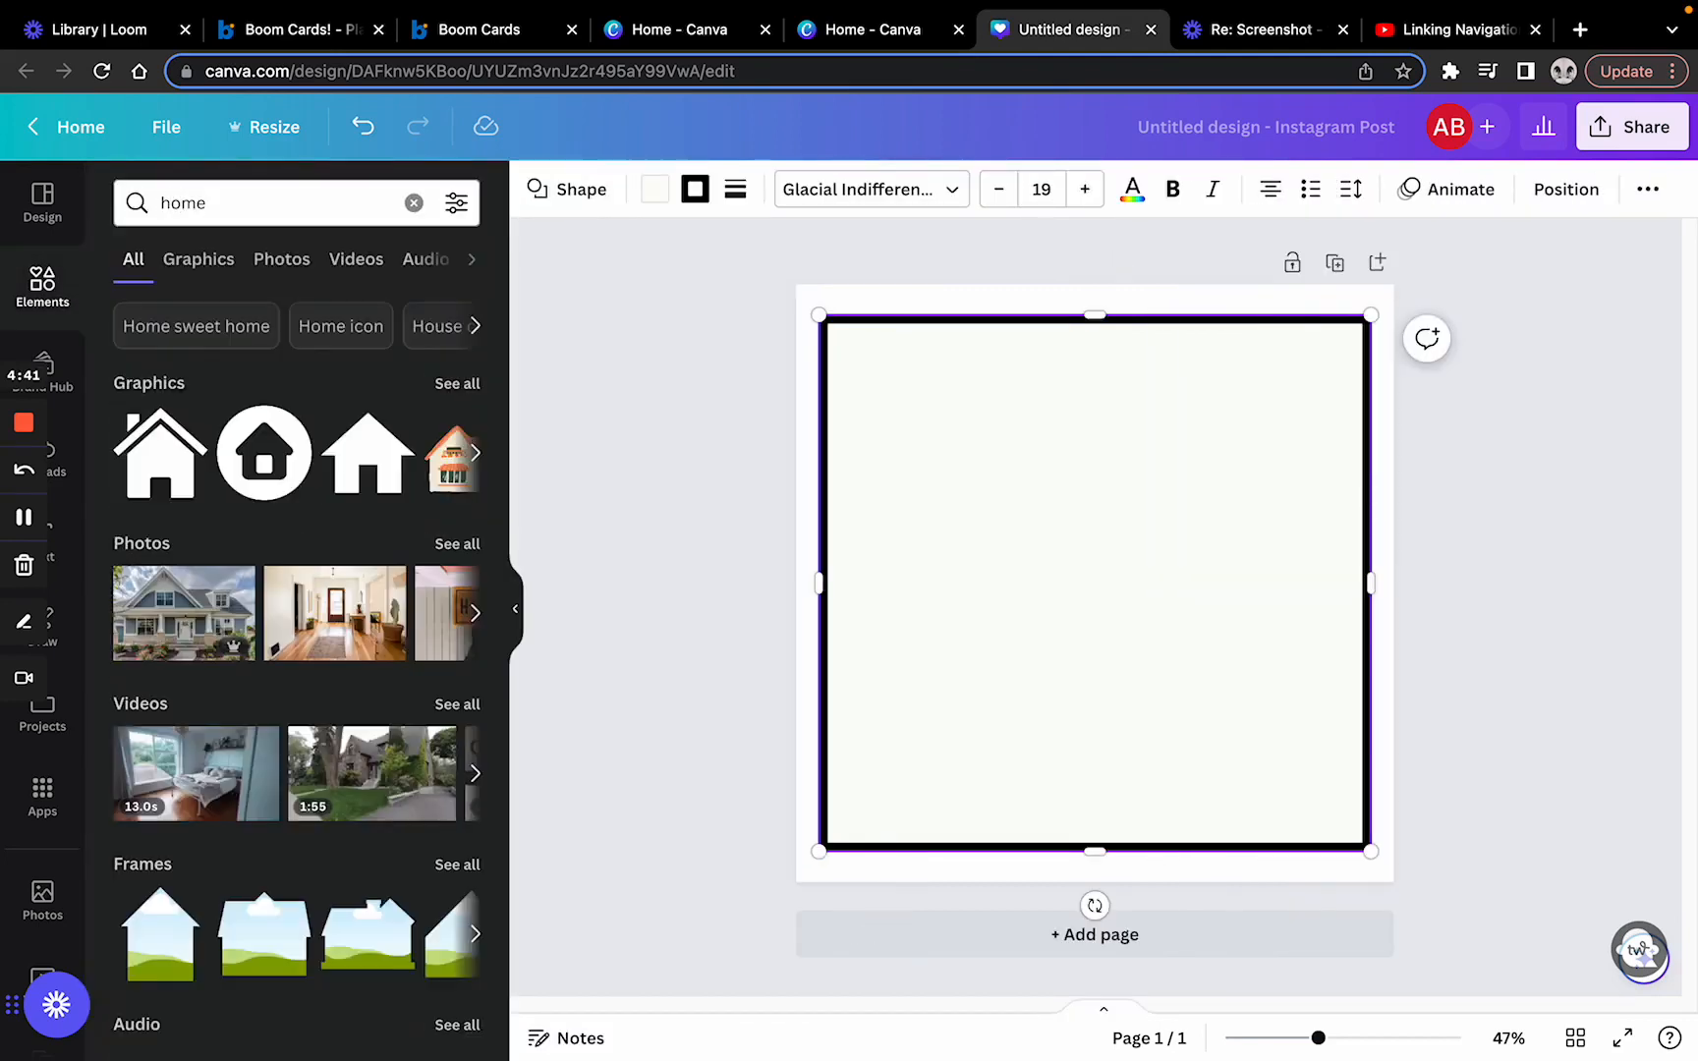
left_click(279, 450)
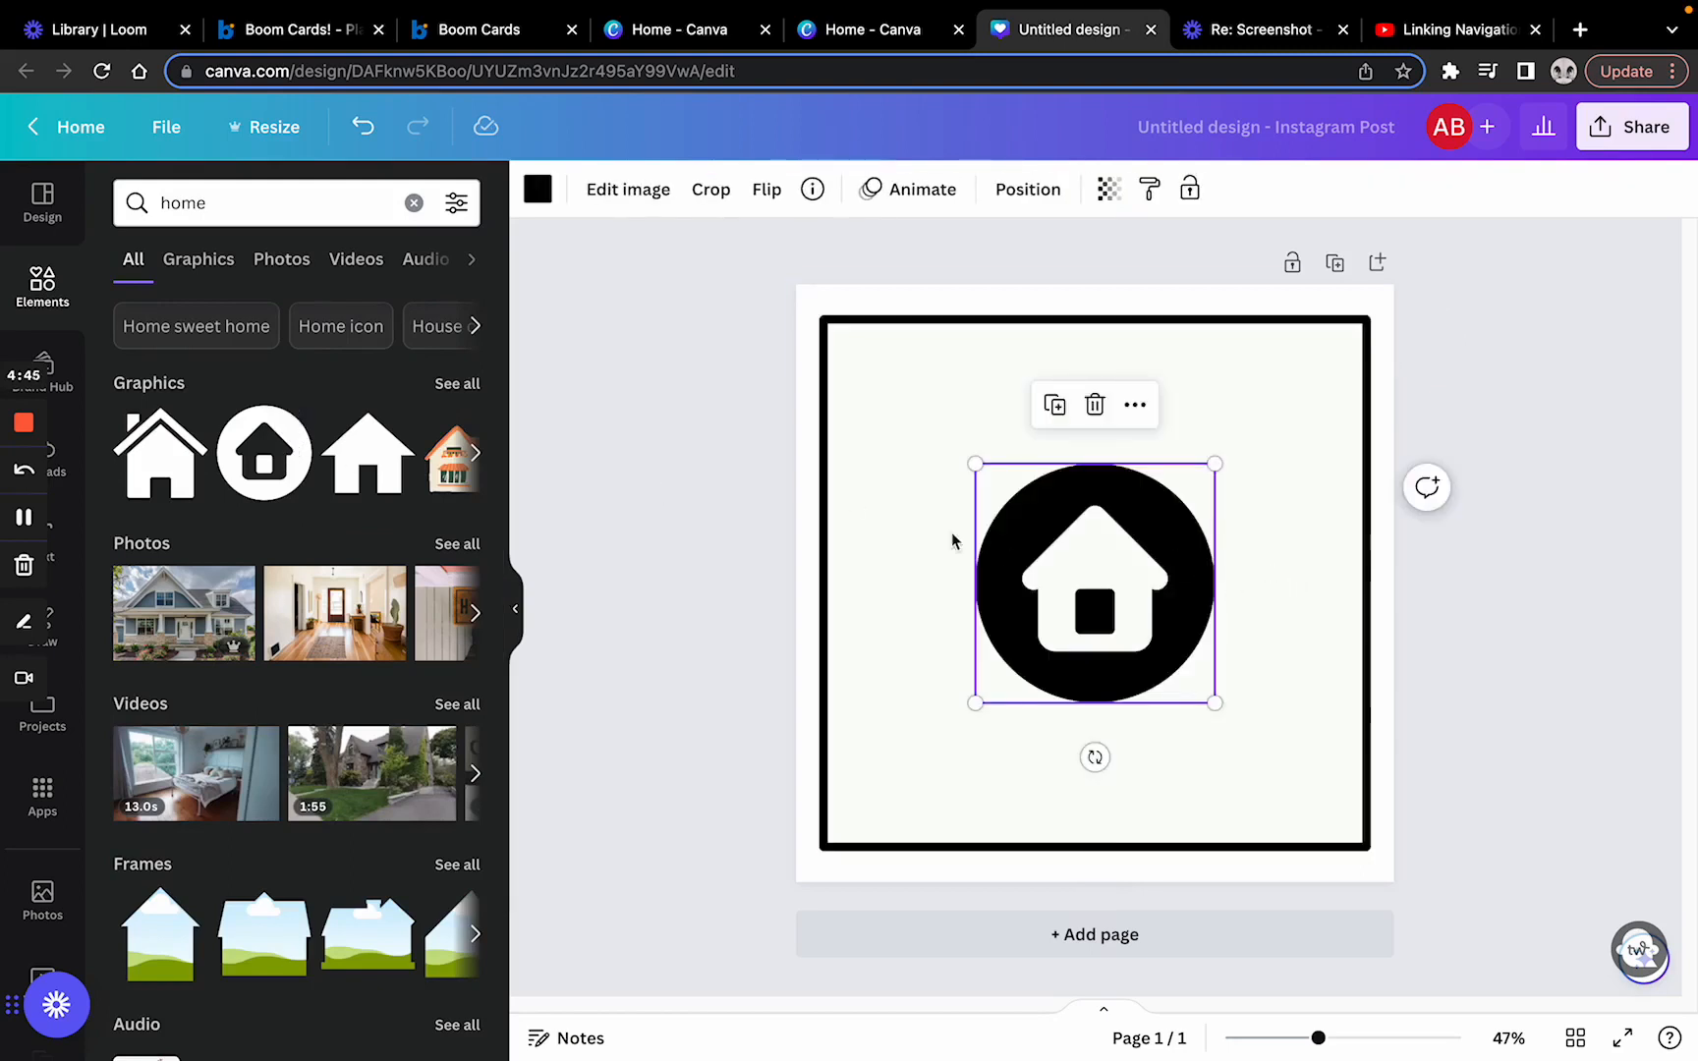
Replace the circular house graphic with the orange-roofed house illustration and enlarge it slightly inside the square
key("Delete")
scroll(462, 478, "right", 3)
scroll(461, 479, "right", 2)
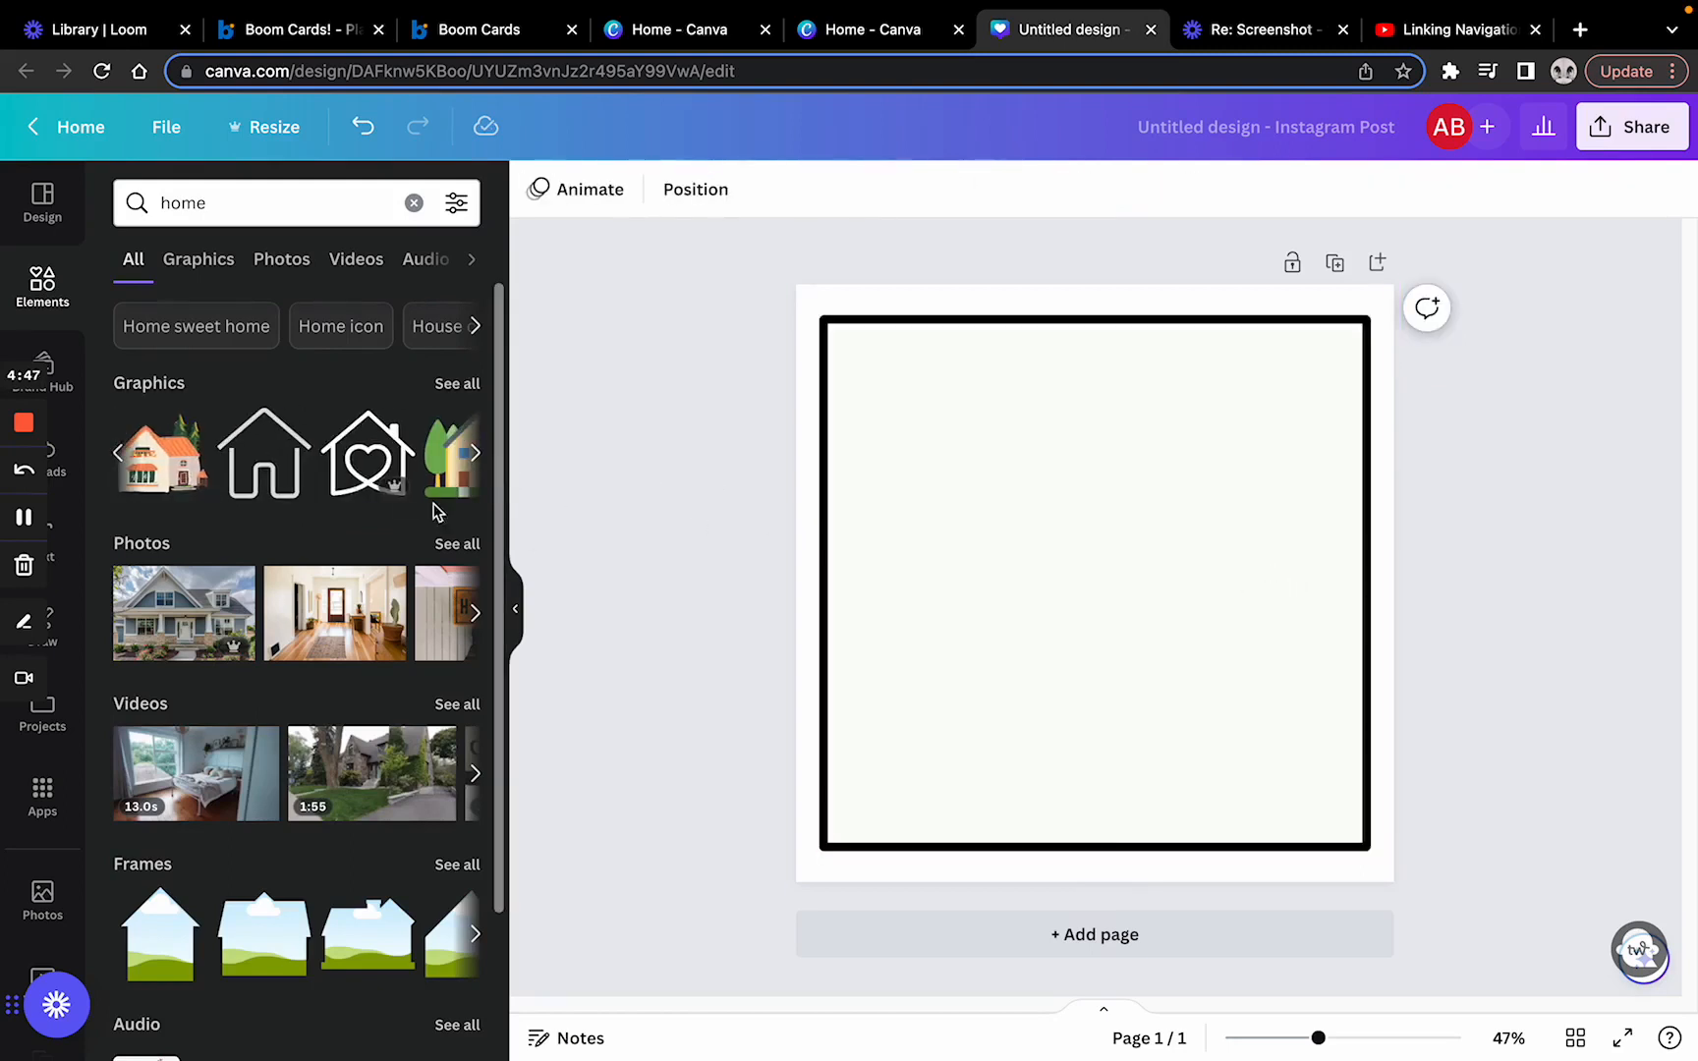
scroll(442, 460, "left", 5)
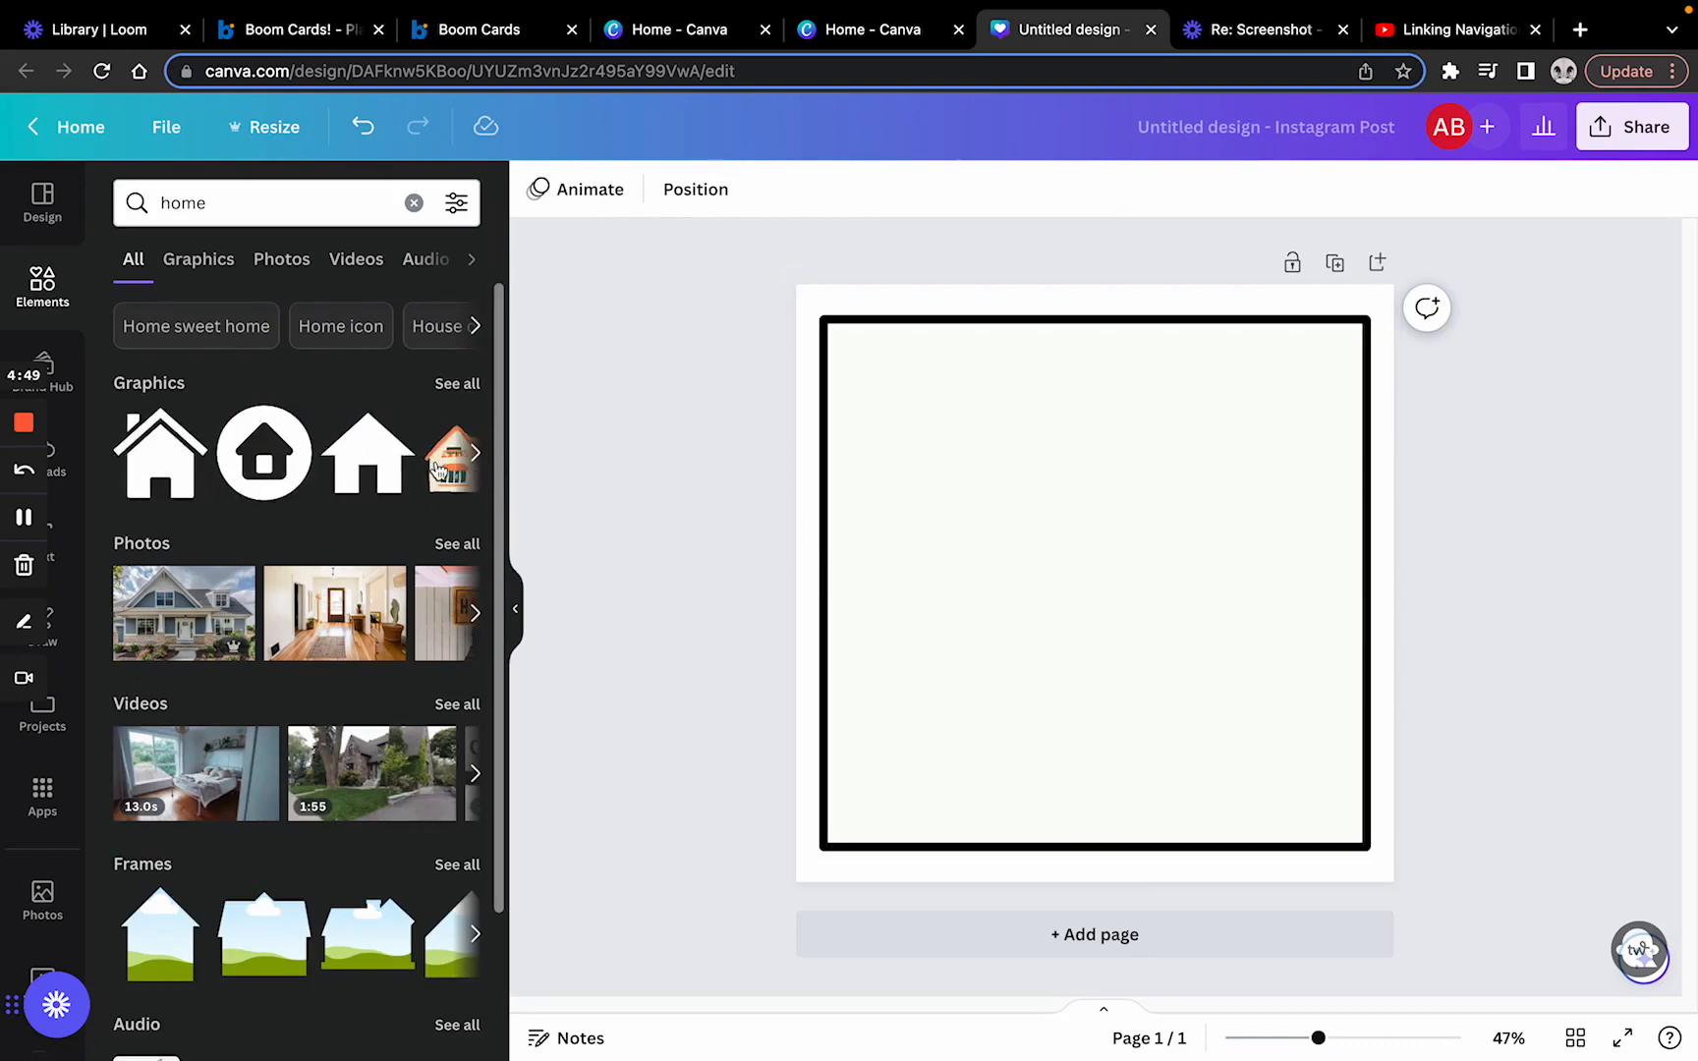
left_click(440, 469)
left_click(1474, 588)
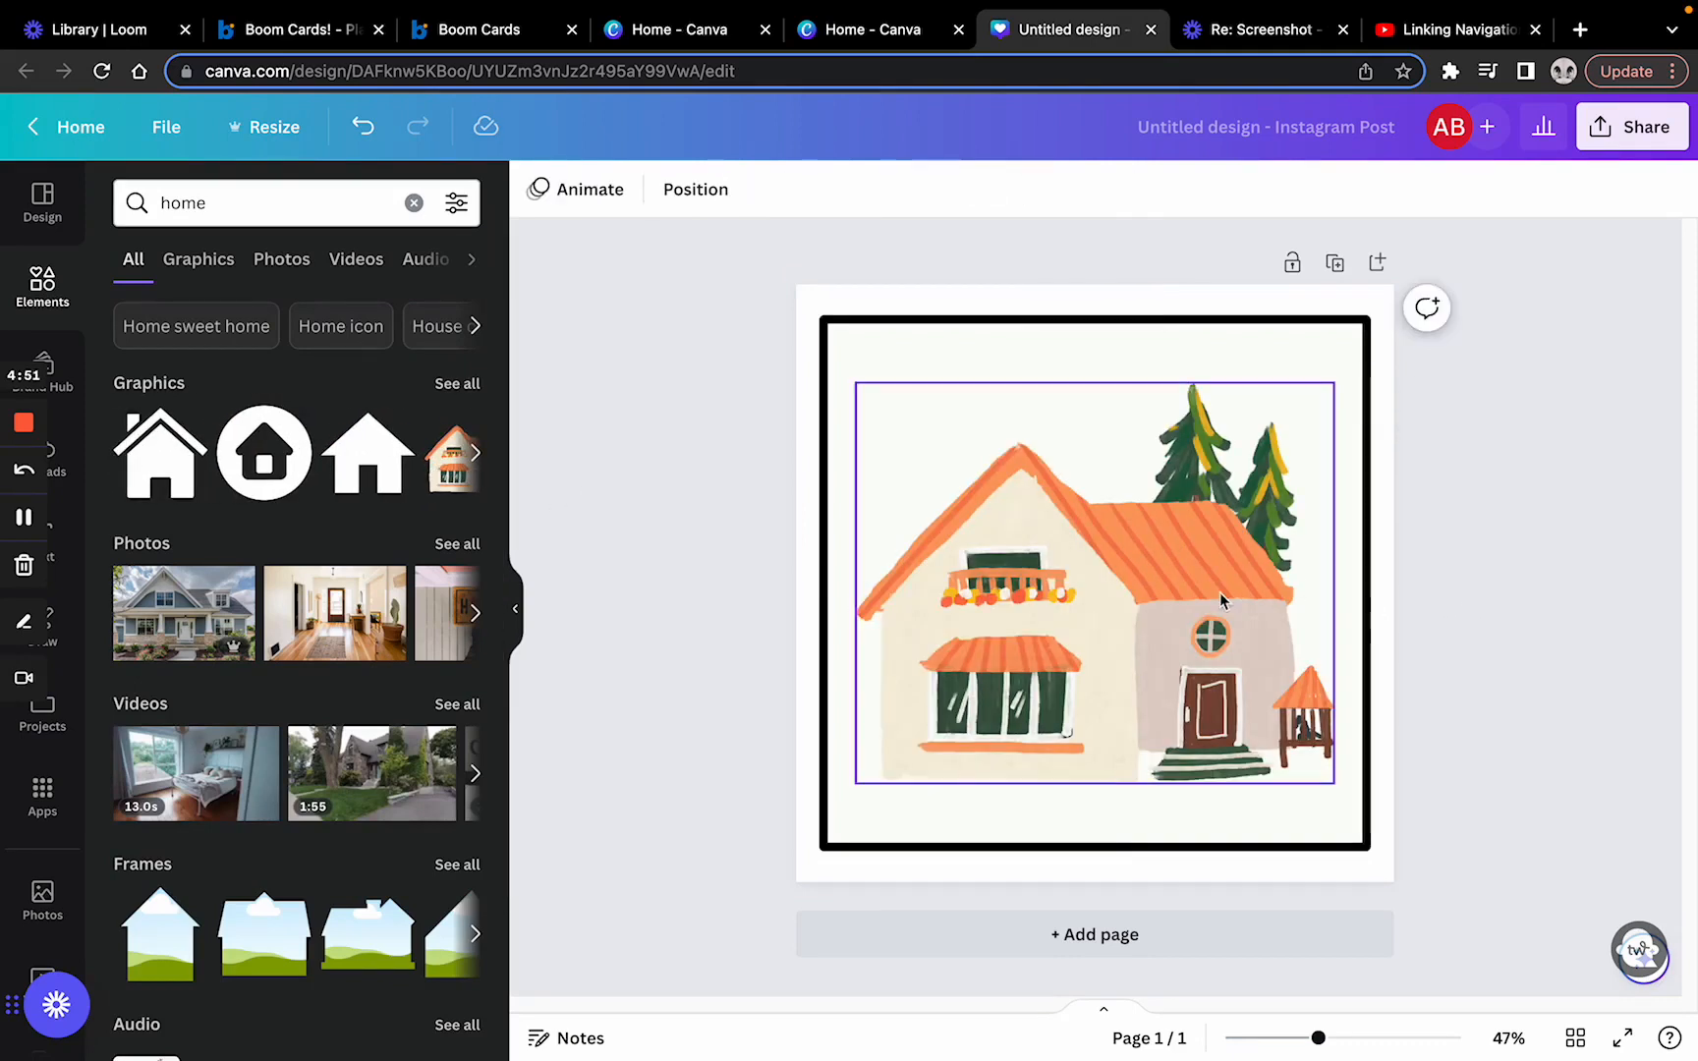
left_click_drag(1143, 607, 1140, 602)
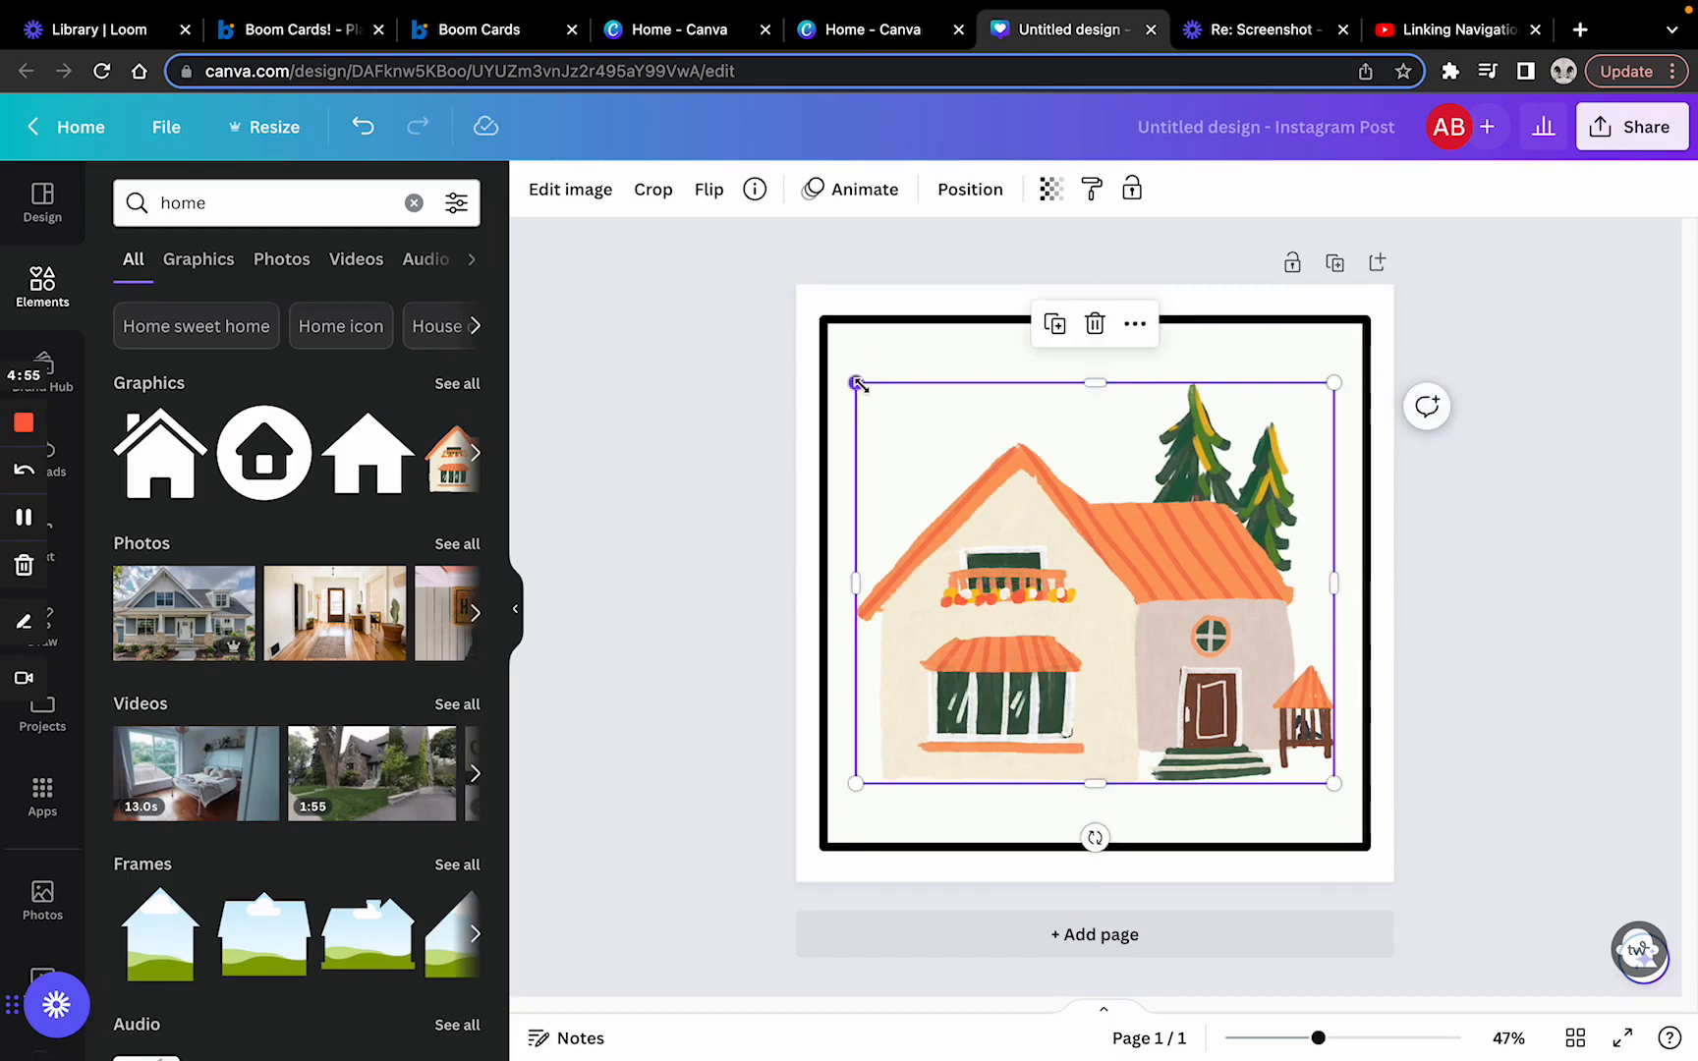
left_click_drag(858, 384, 847, 375)
left_click_drag(1181, 568, 1185, 575)
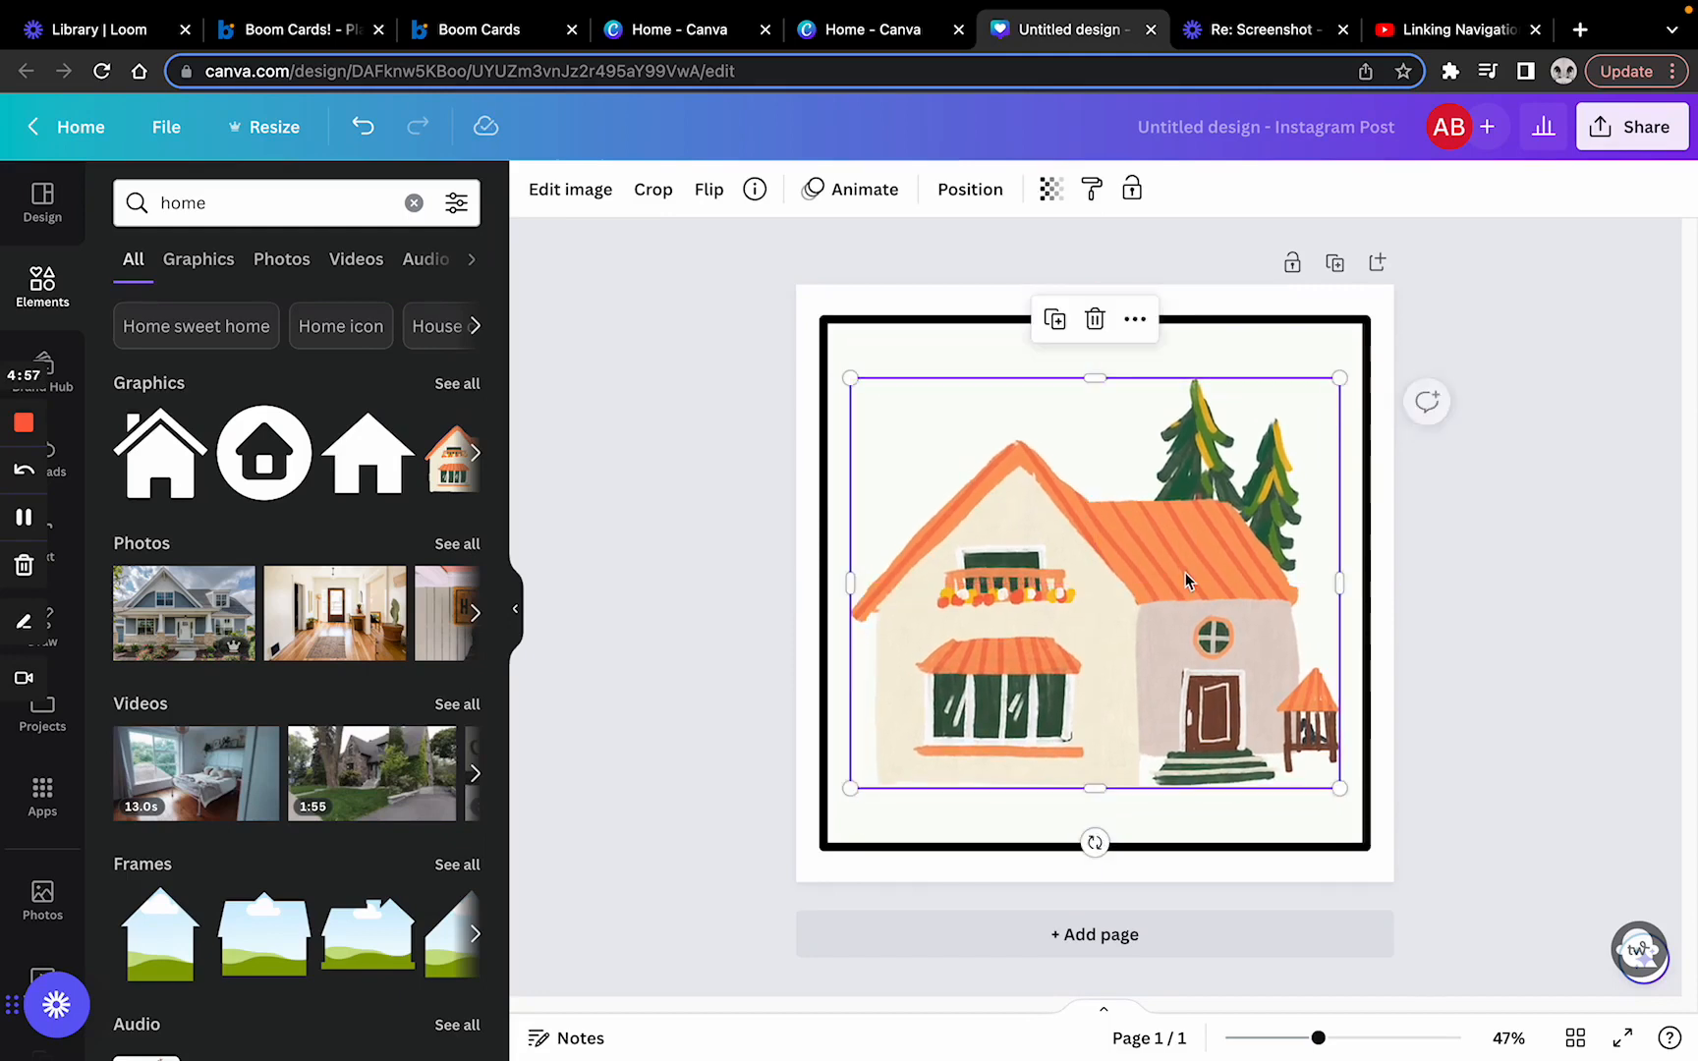
Add the text "home" to the page, enlarge it to size 125, and set its font to KASunnyDays Medium
left_click(1555, 513)
type("tH")
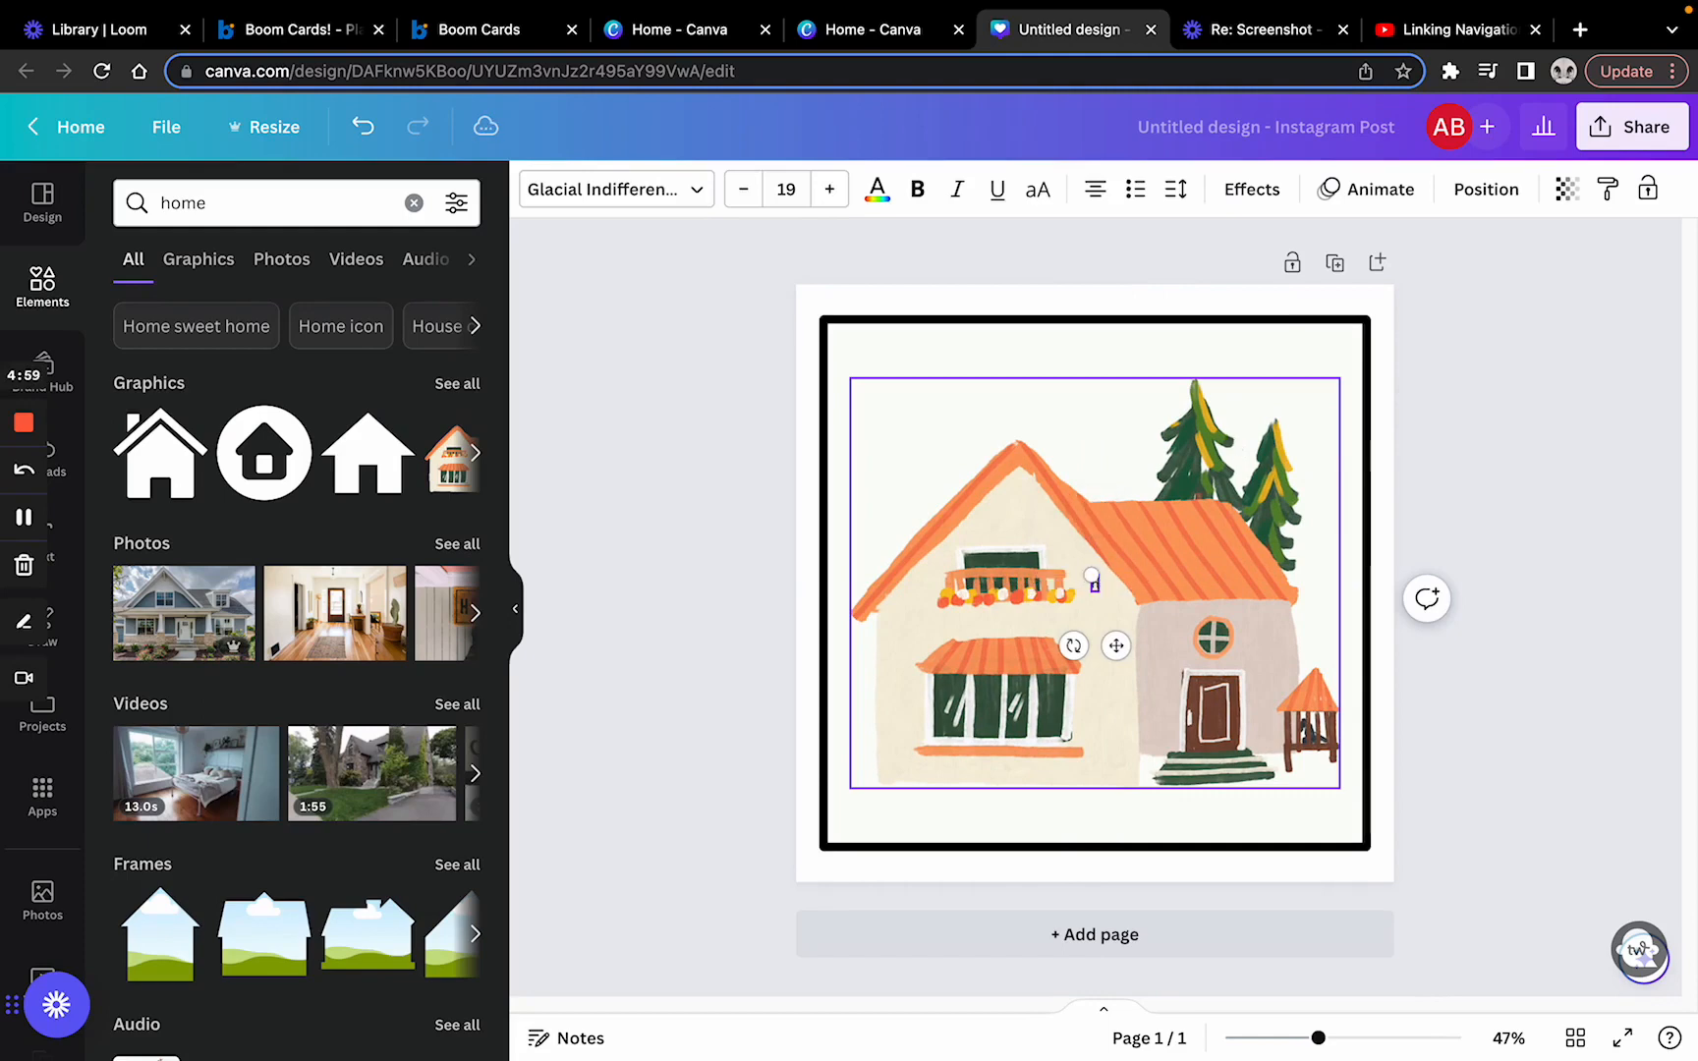
type("ome")
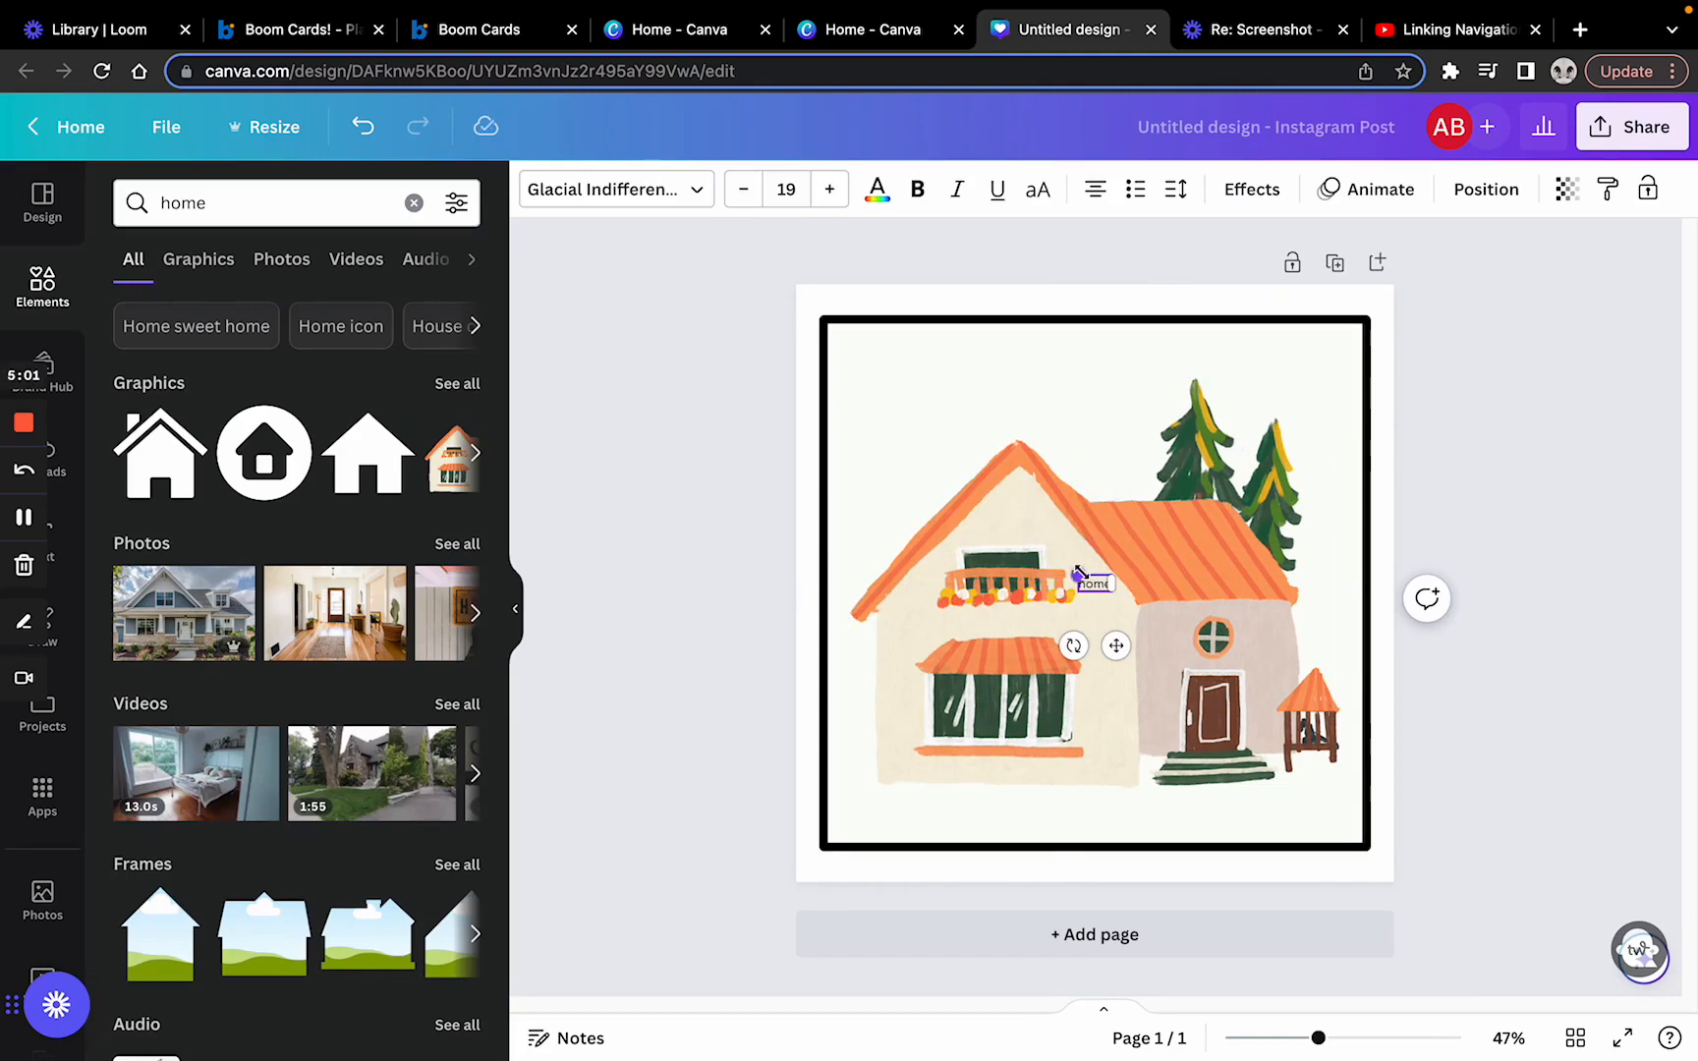
left_click_drag(1078, 574, 837, 327)
left_click(666, 187)
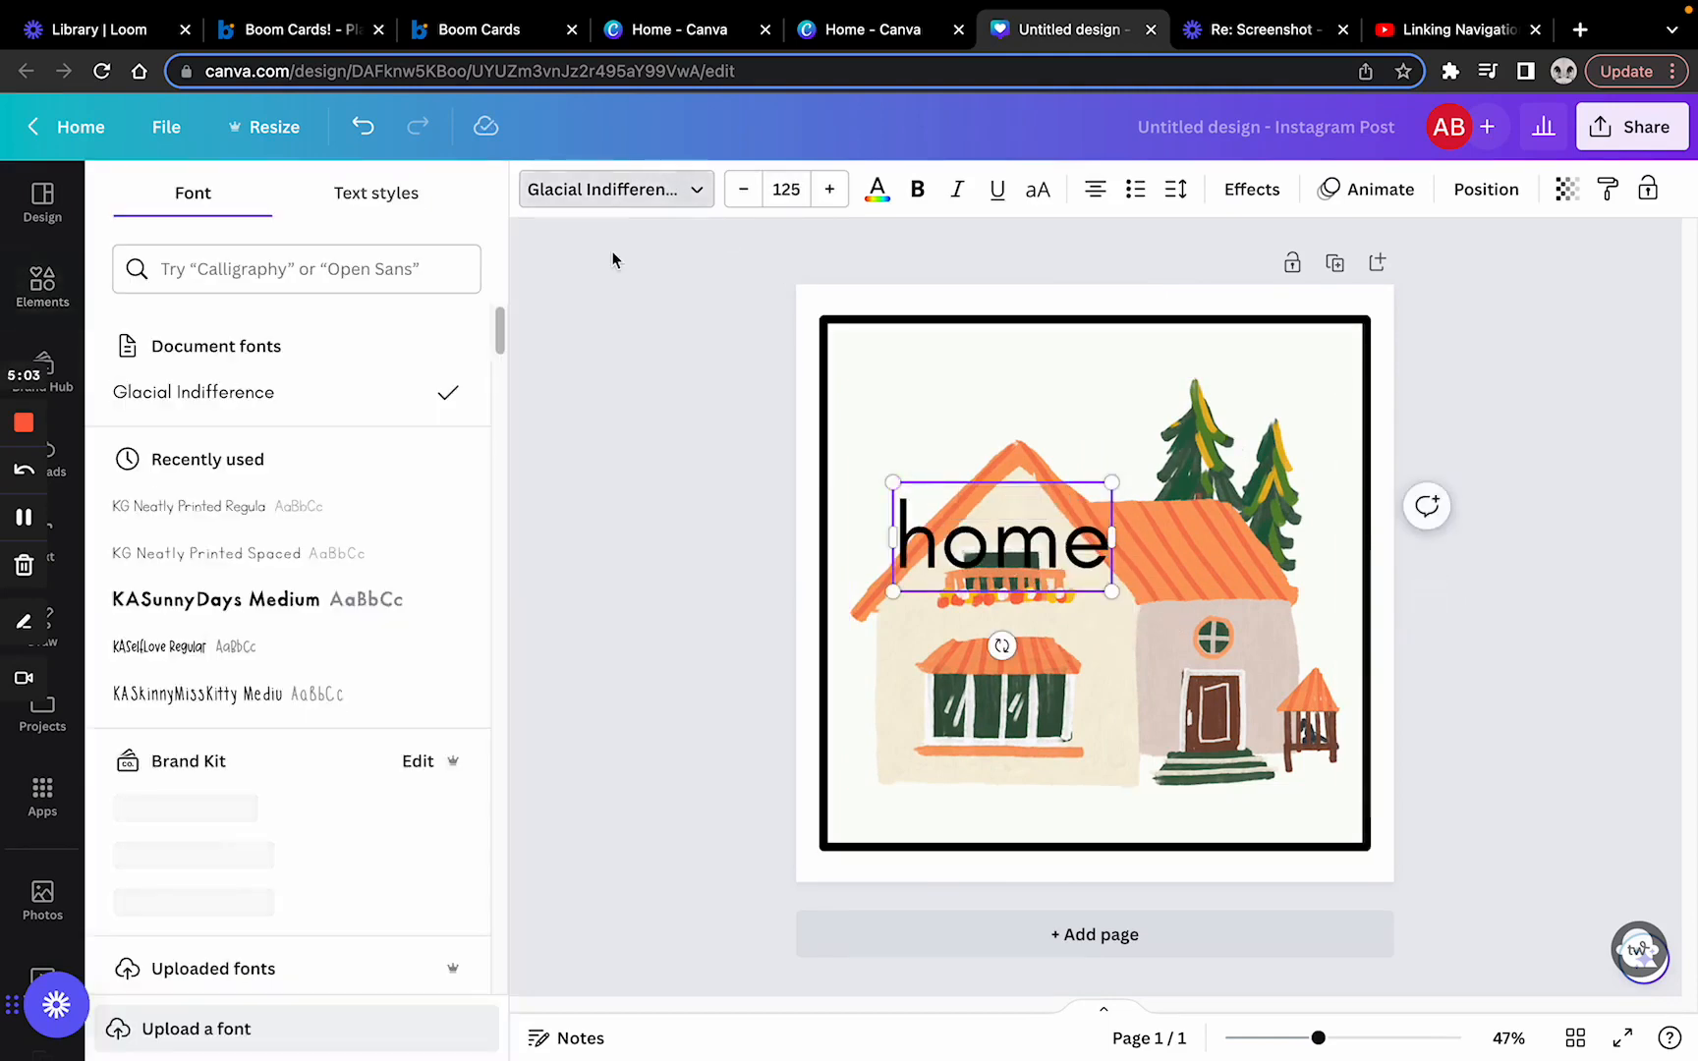
scroll(315, 669, "down", 5)
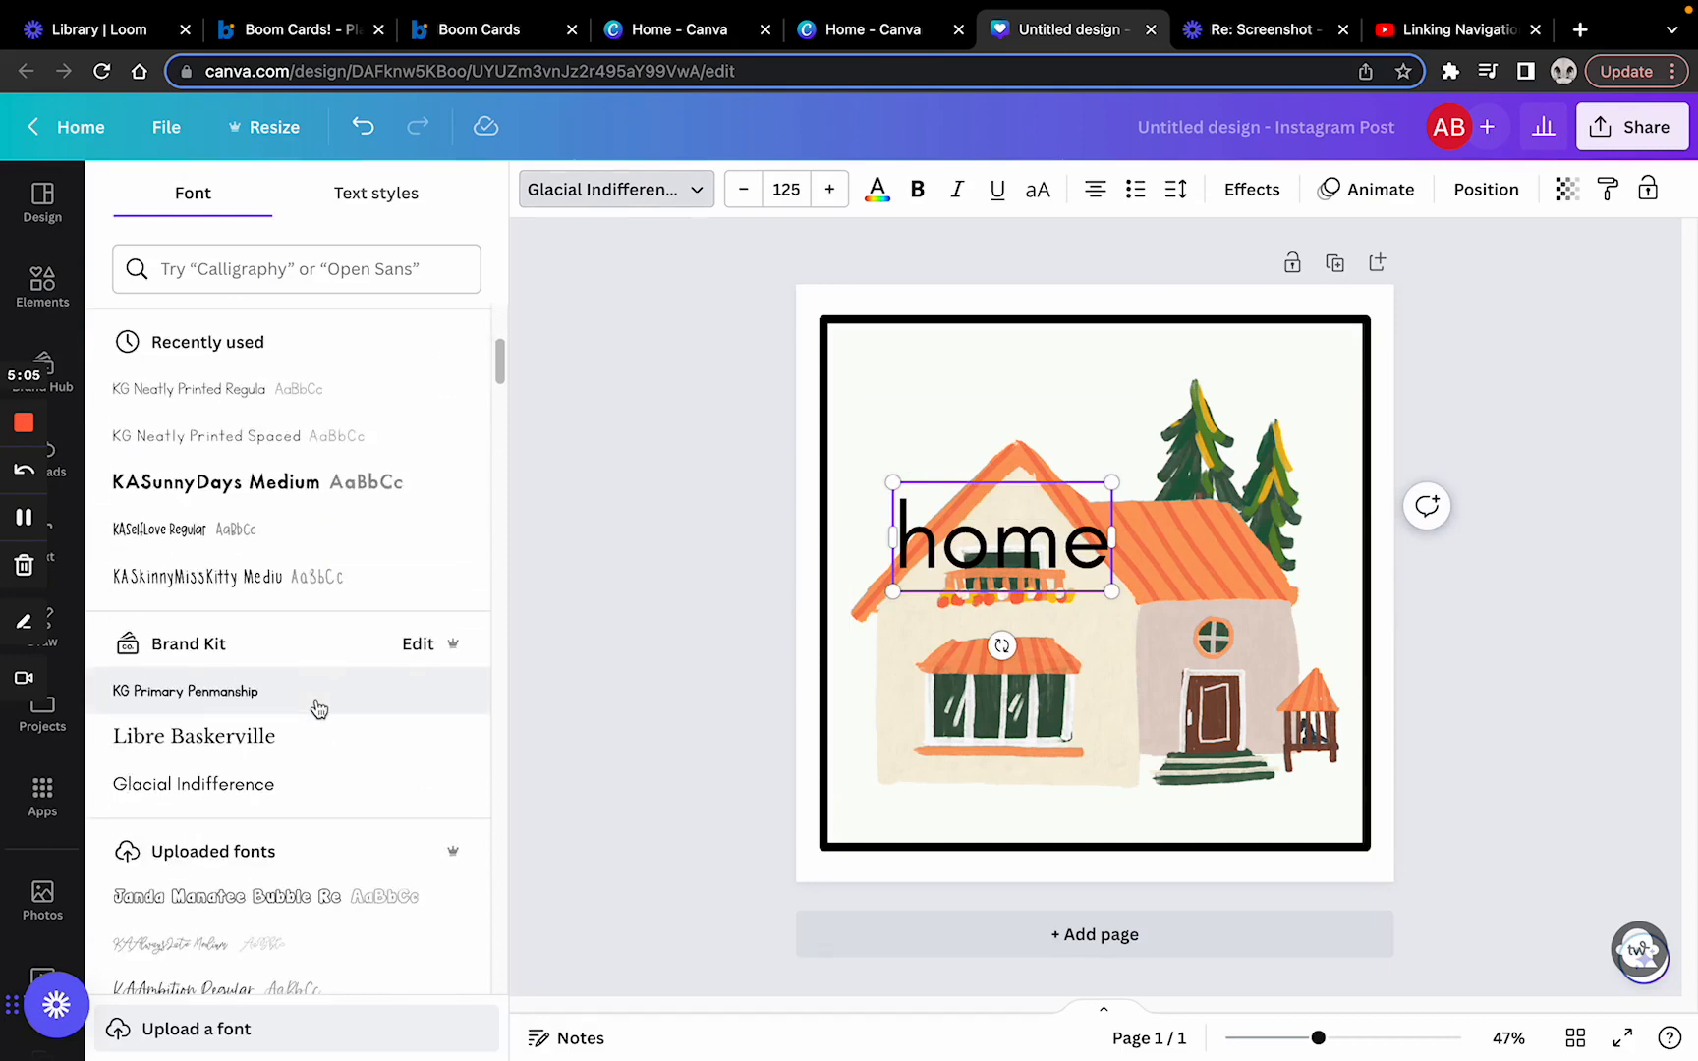
left_click(326, 487)
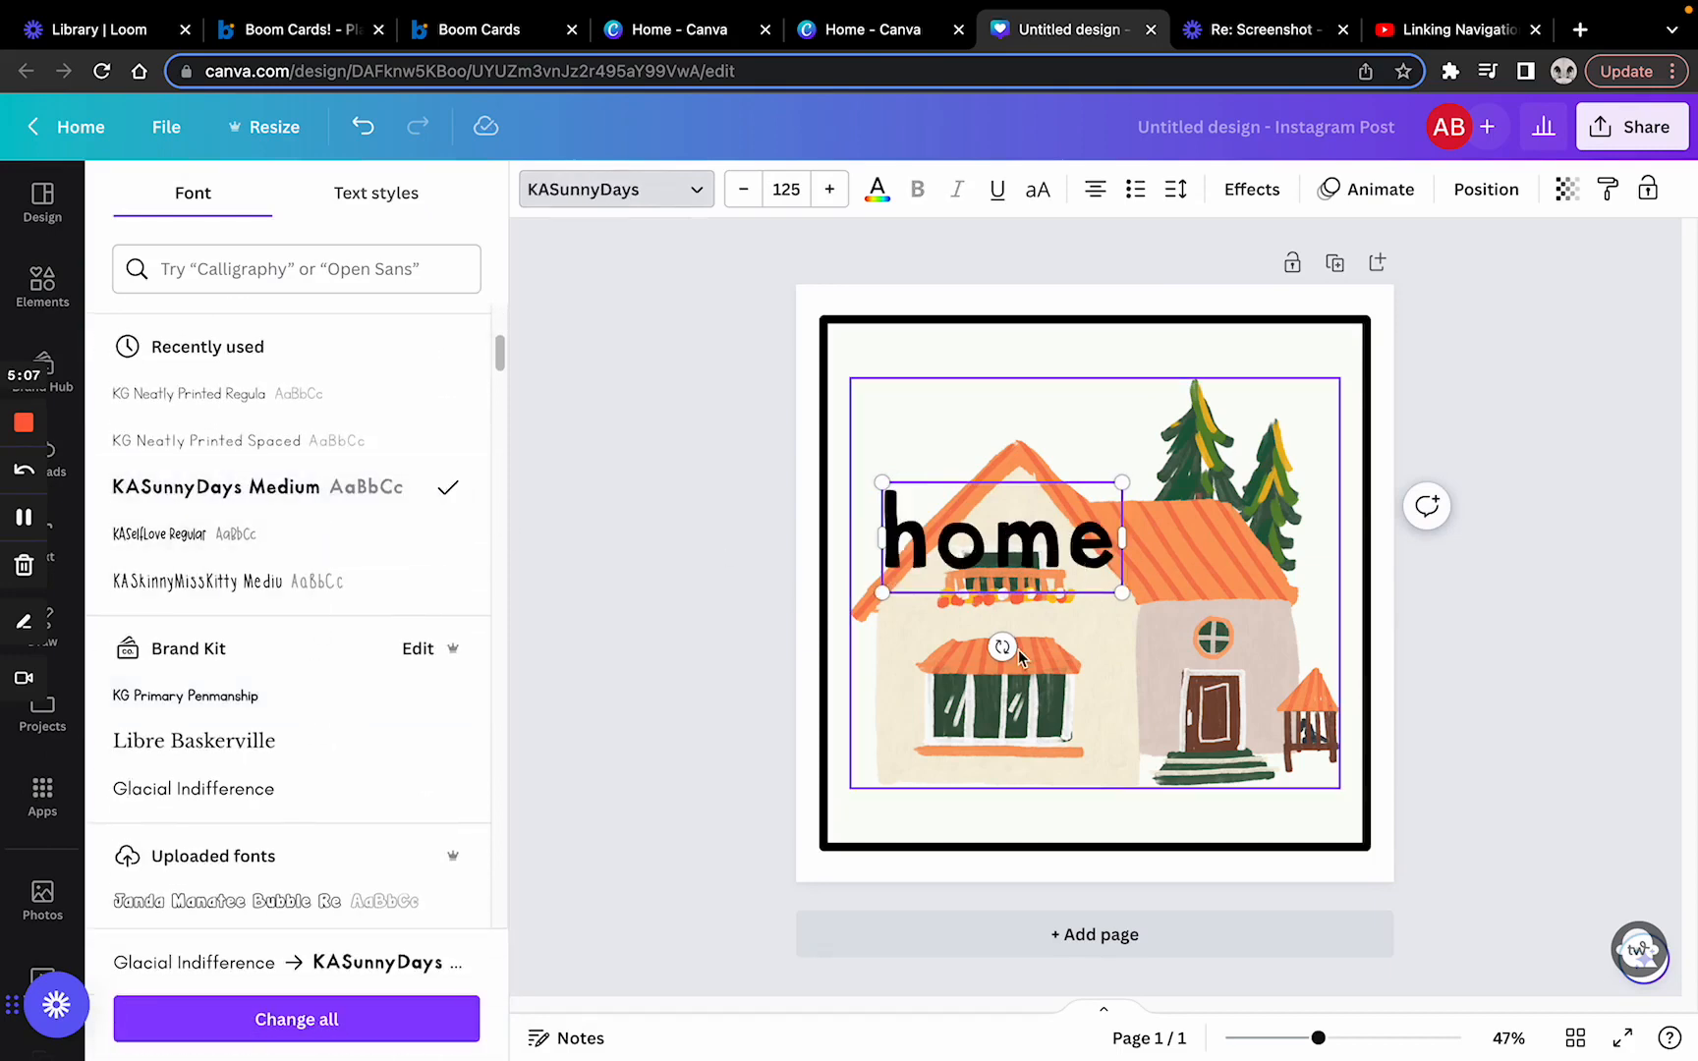
left_click(769, 557)
Move the word "home" to the square's upper-left area and shift the house illustration down slightly beneath it
left_click_drag(995, 548, 968, 391)
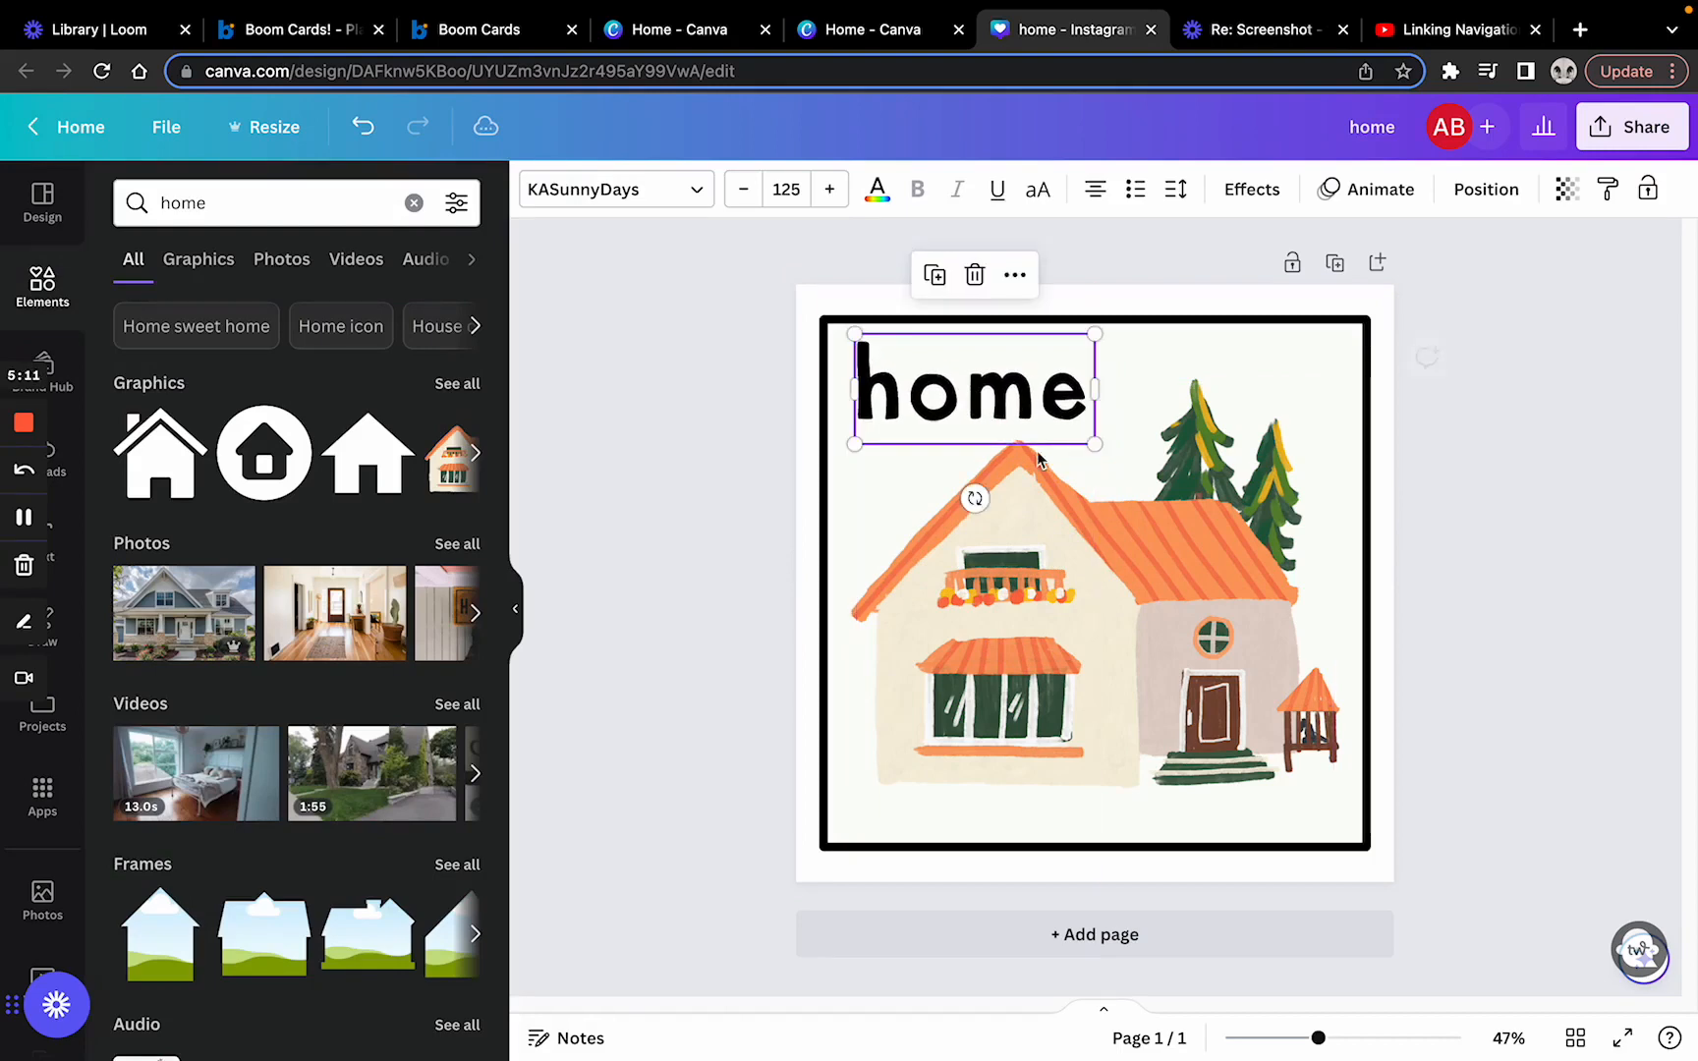
left_click_drag(1148, 592, 1146, 625)
left_click(1399, 477)
Download the home button design as a PNG with a transparent background
left_click(1630, 128)
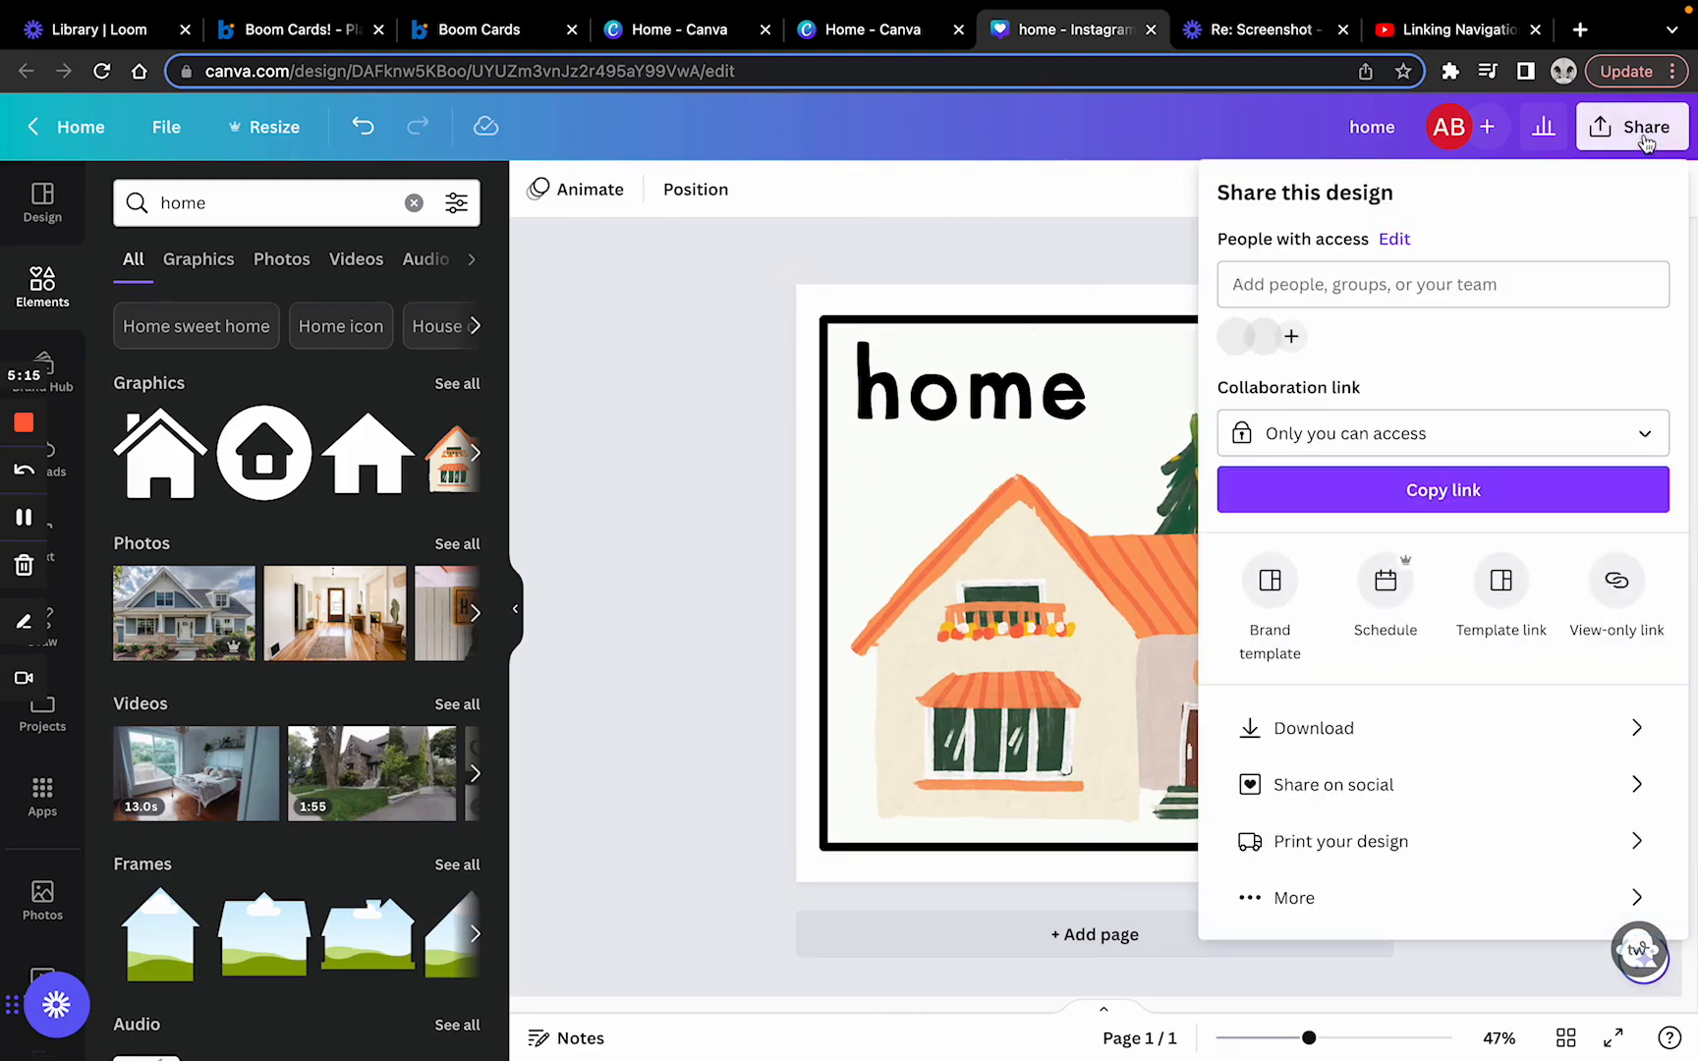
left_click(1428, 749)
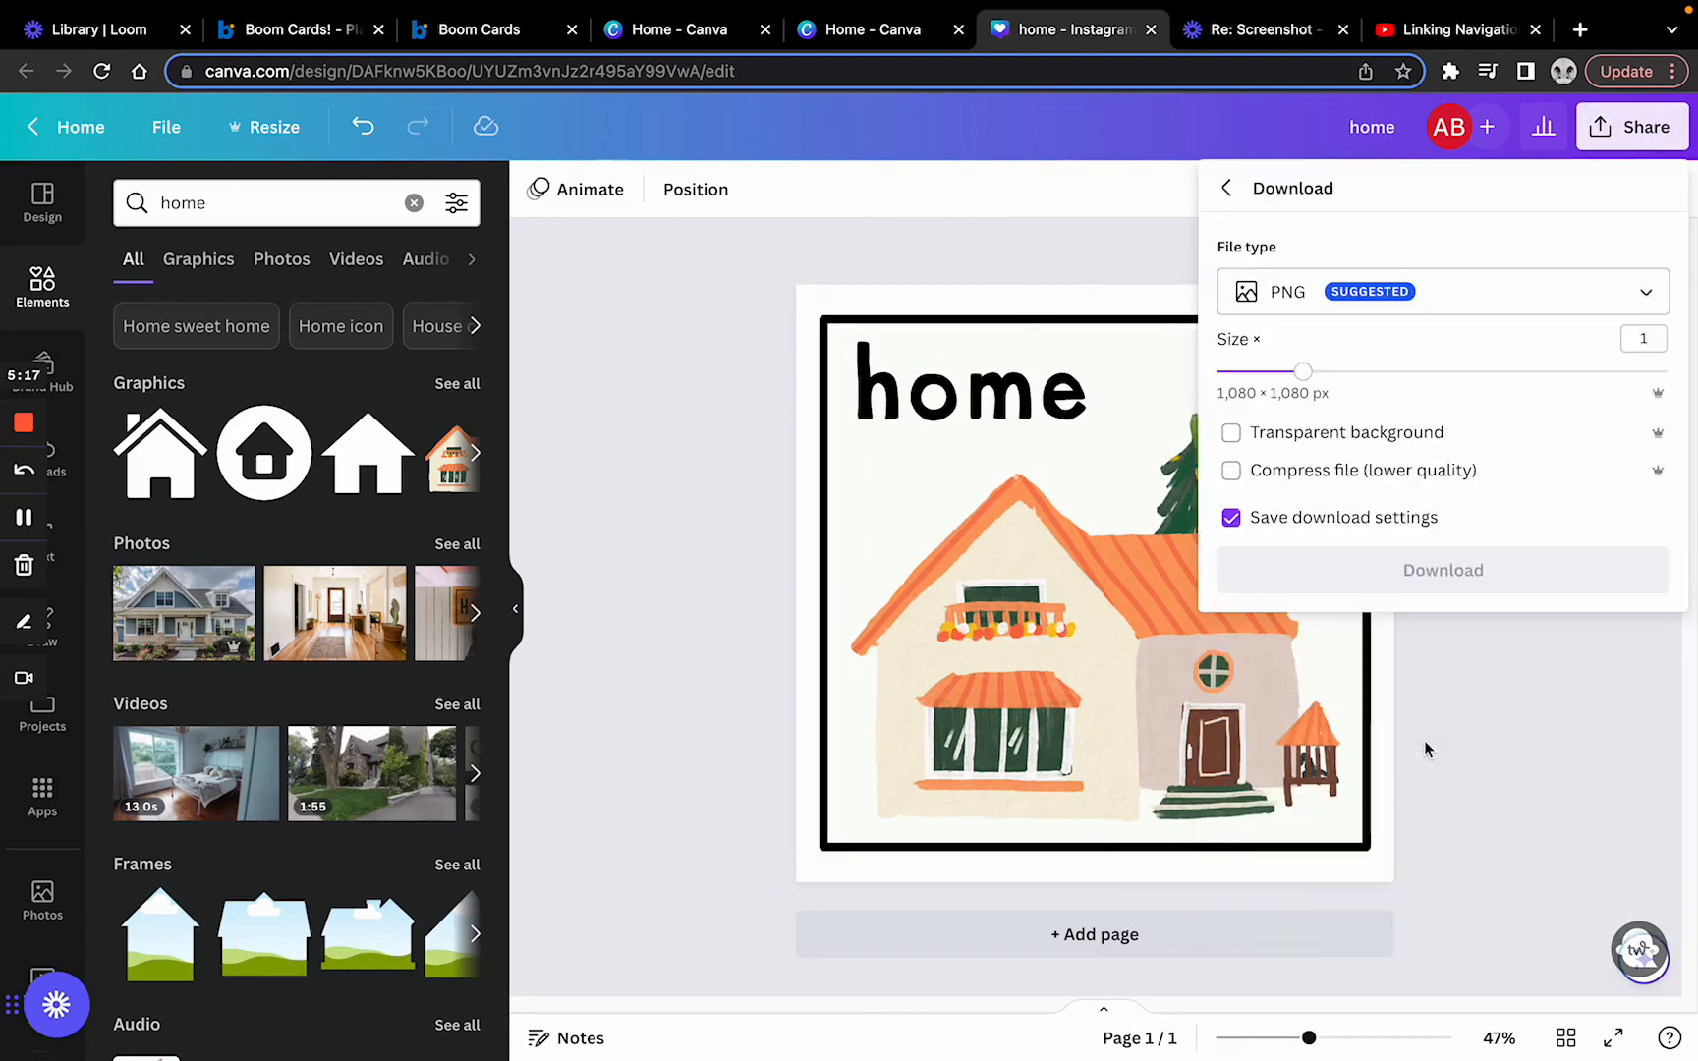
left_click(1319, 440)
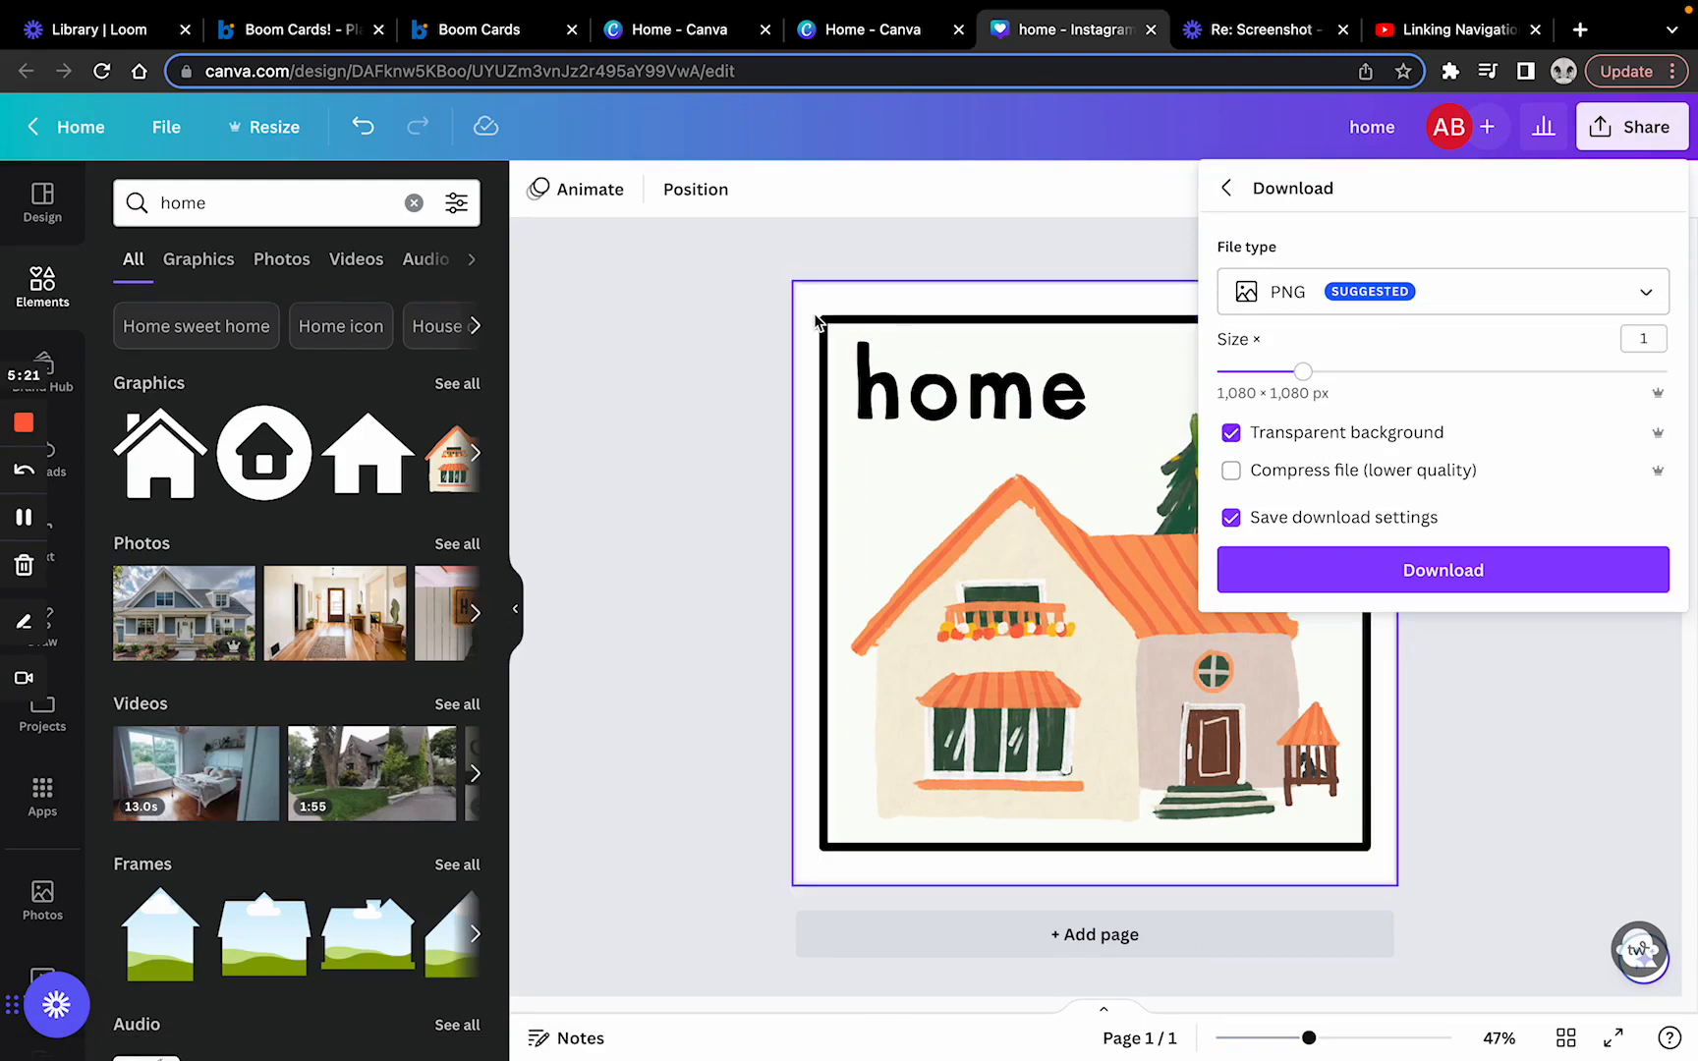
left_click(812, 870)
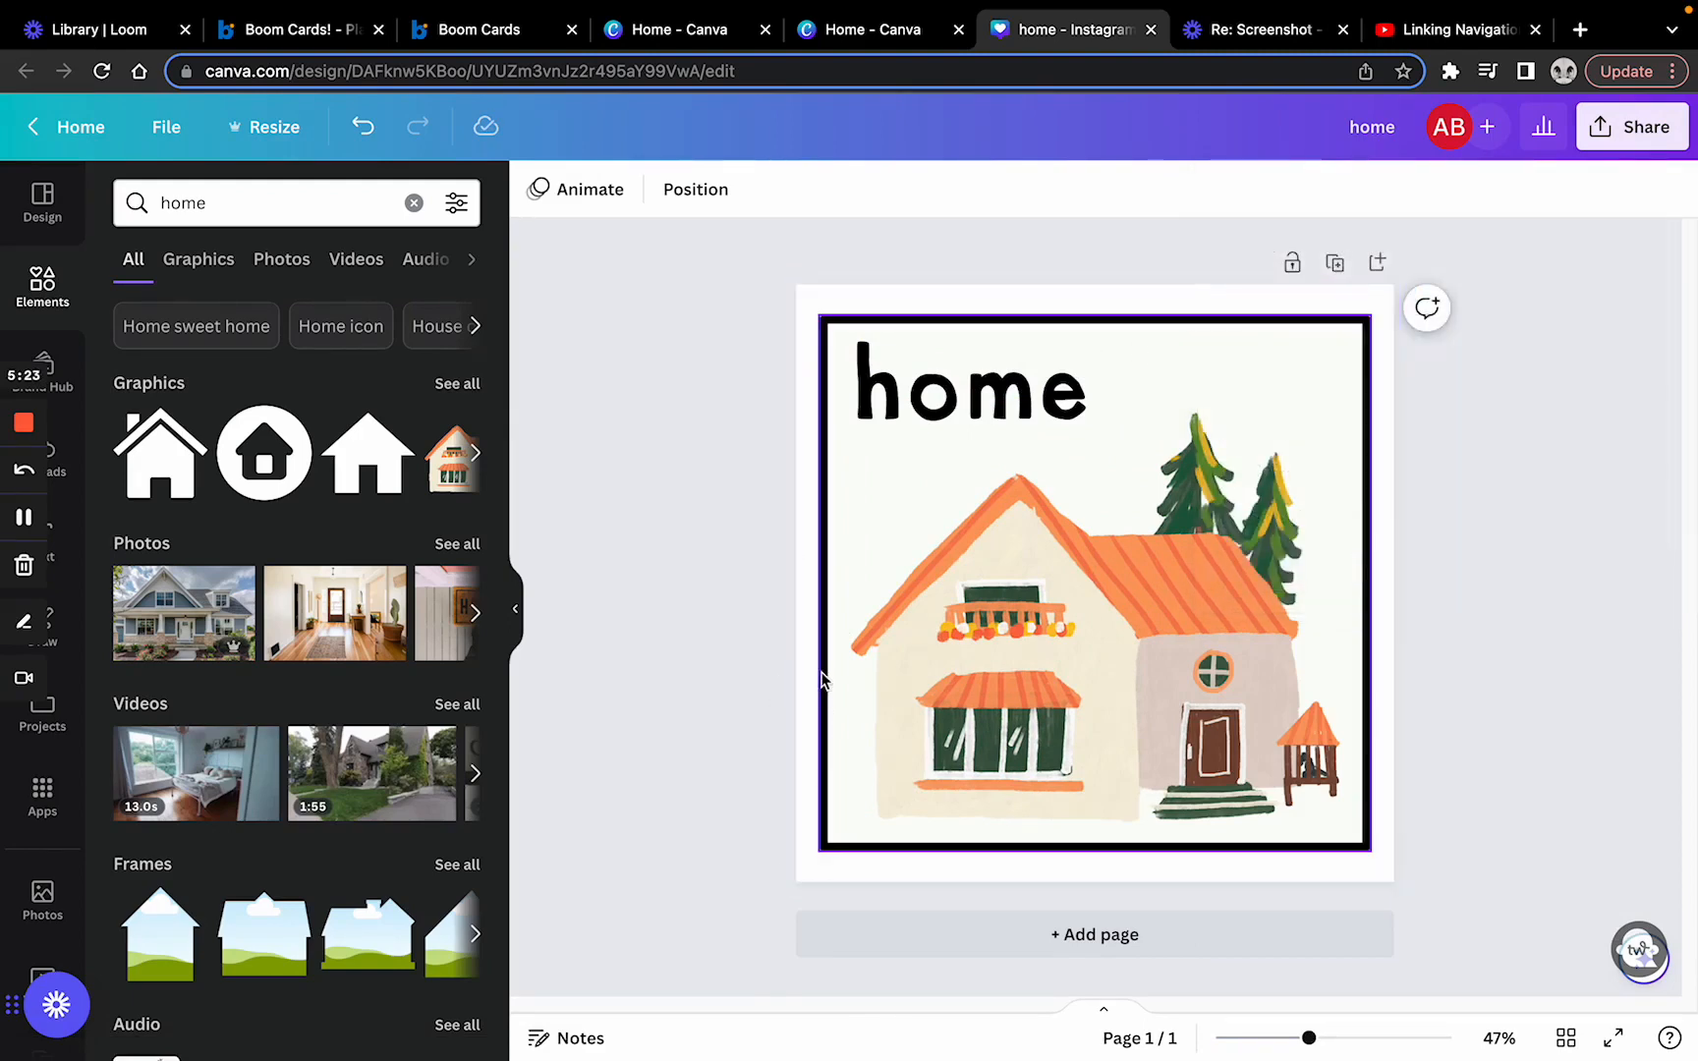
left_click(1634, 148)
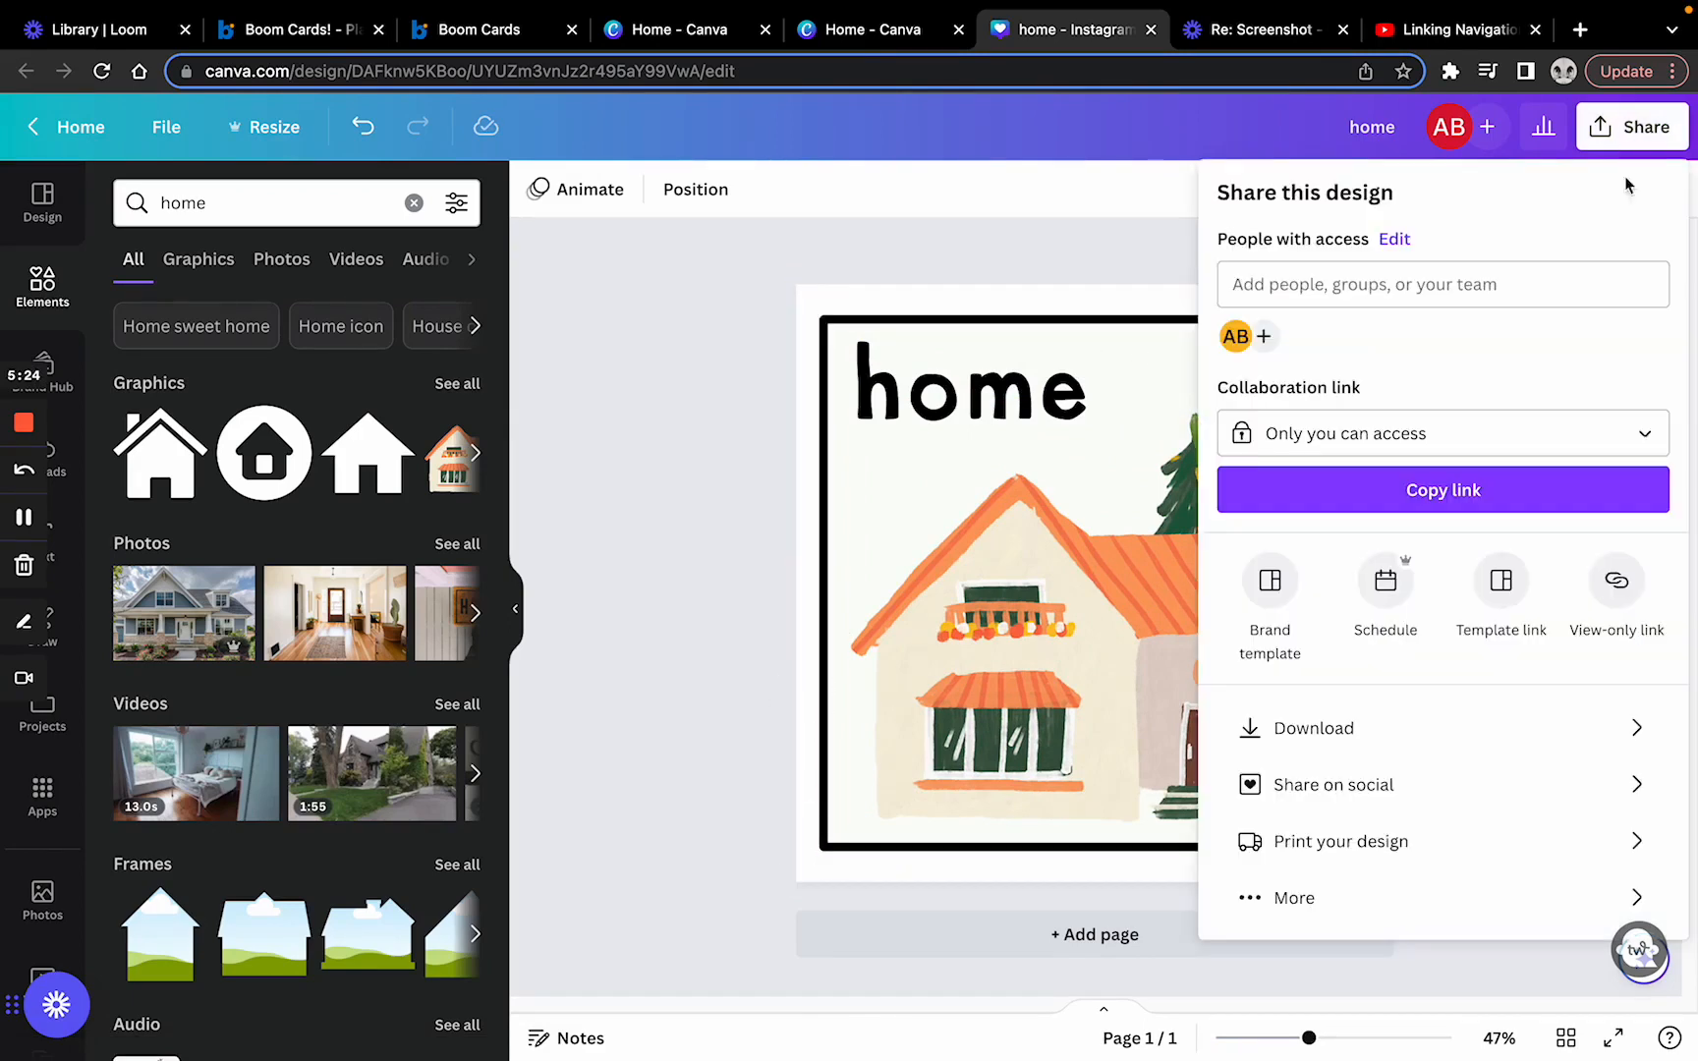
left_click(1491, 728)
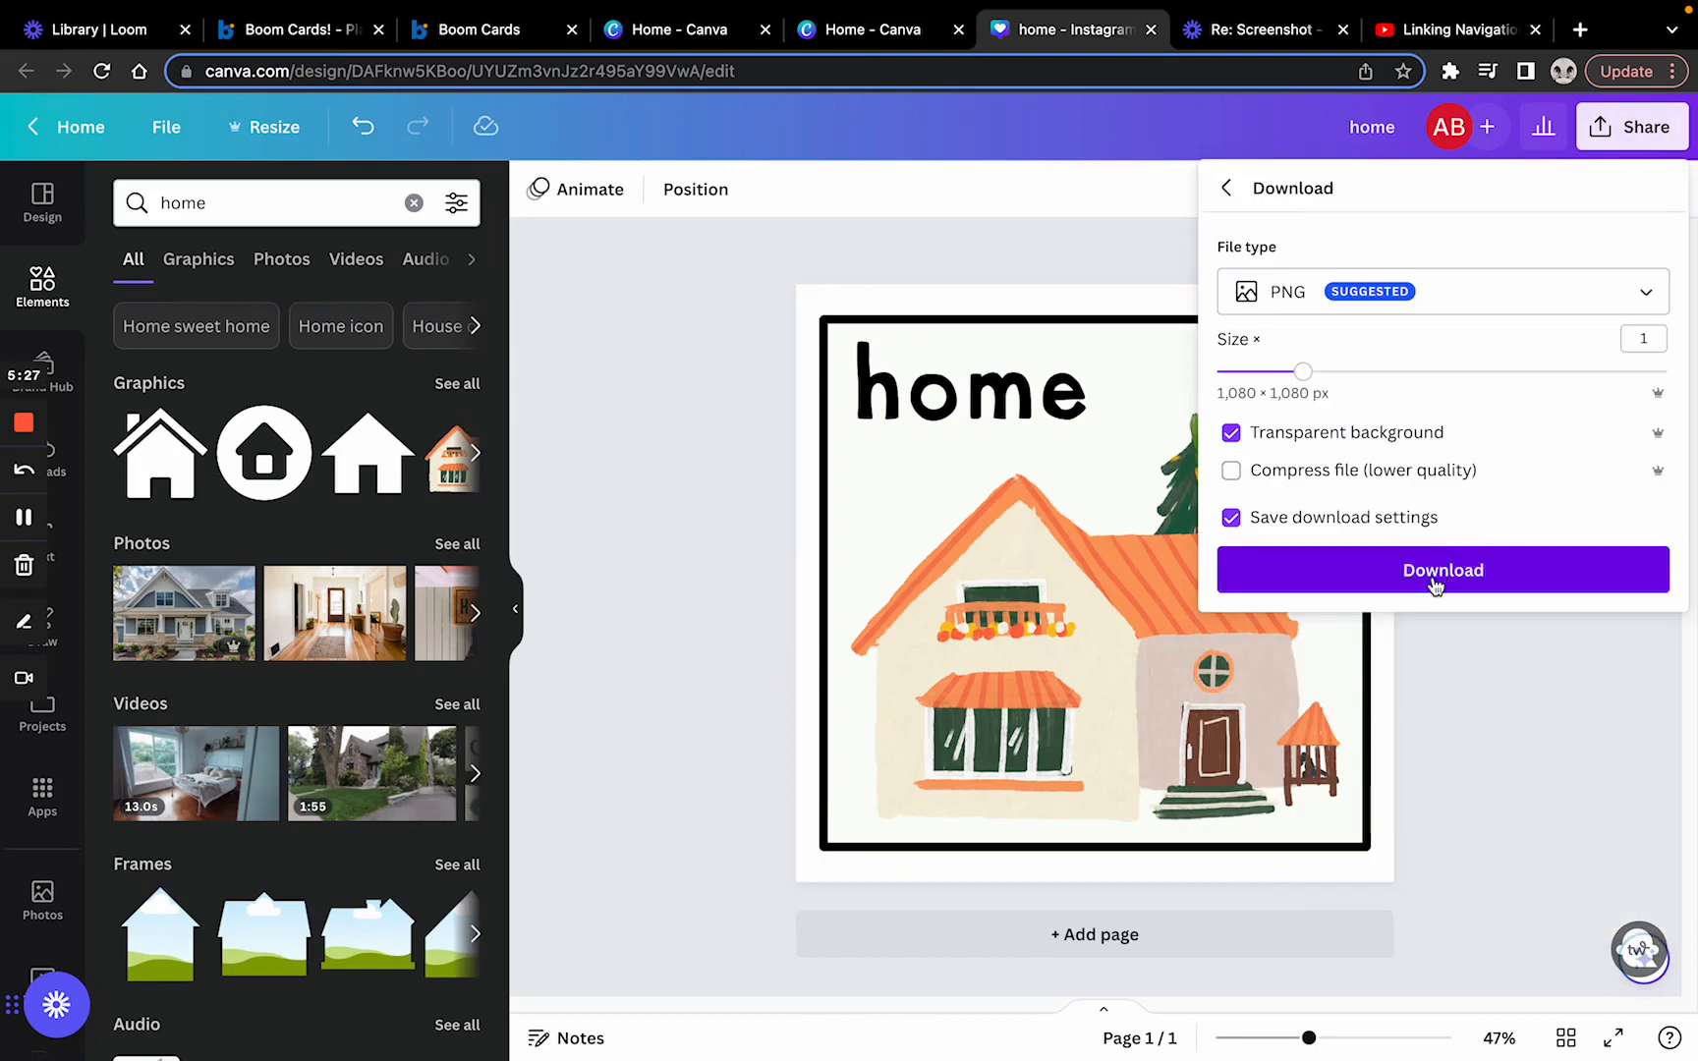
left_click(1434, 580)
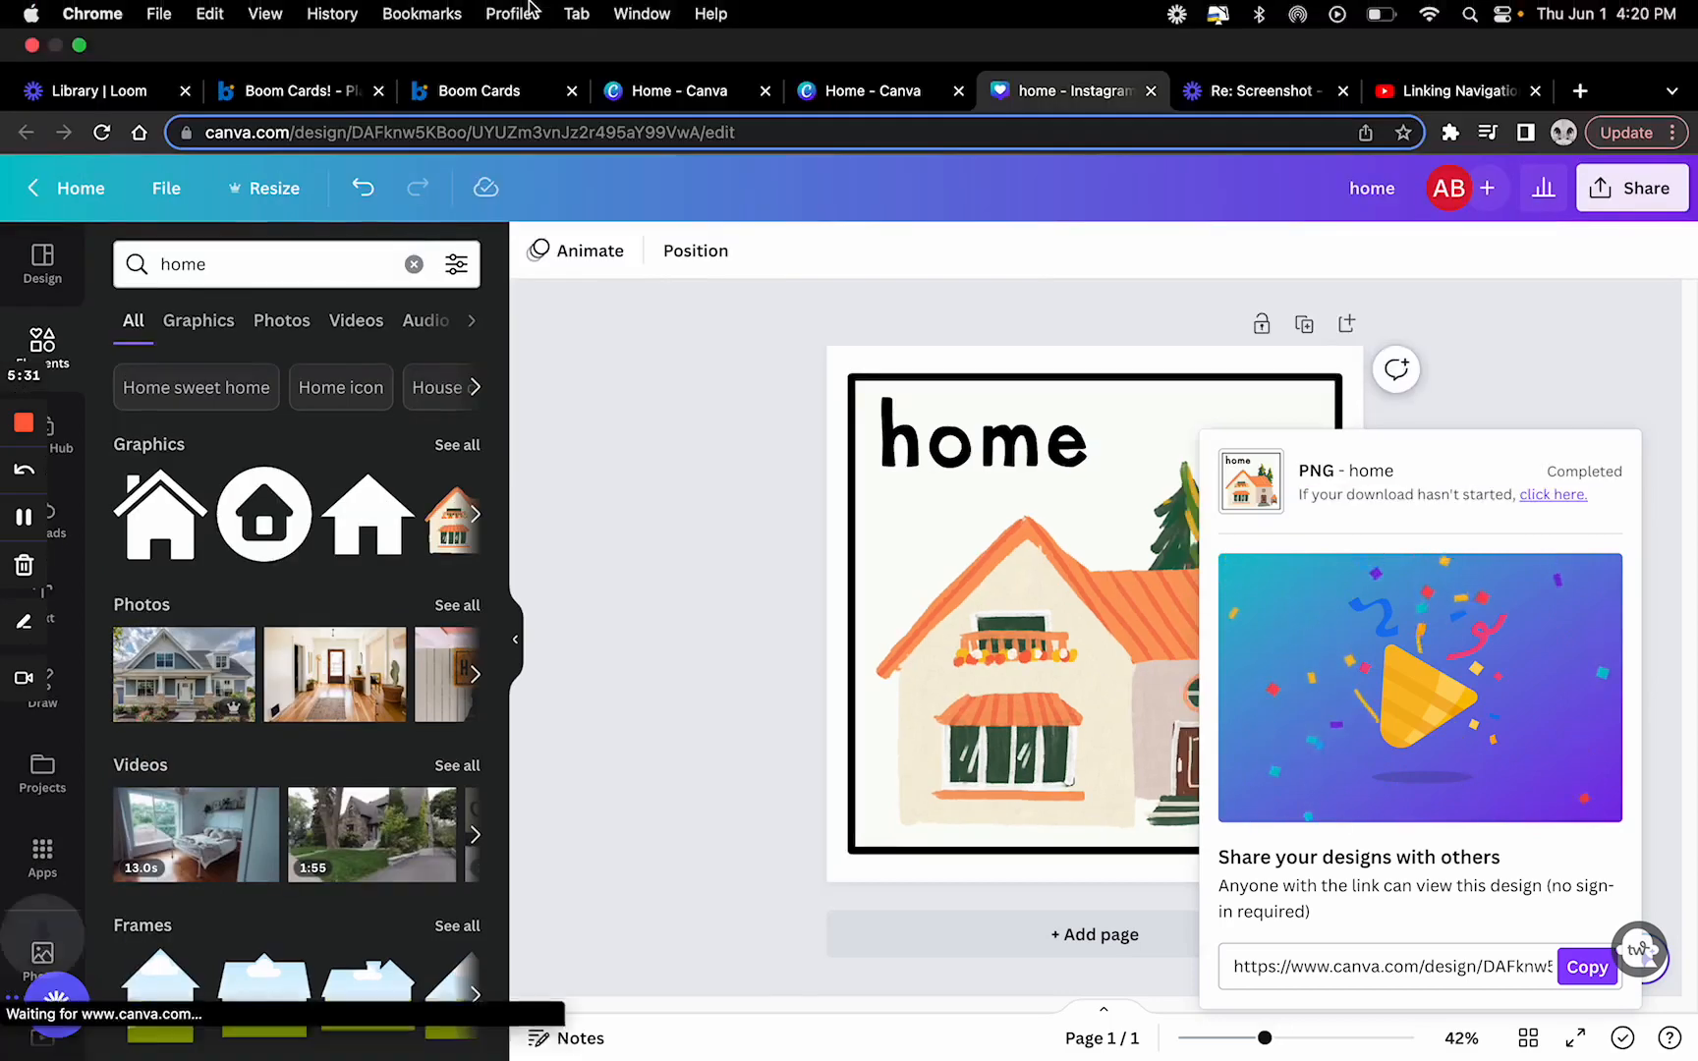
Switch to the Boom Cards deck, insert home.png into the template card's image placeholder, and shrink it into the card's lower-left corner
left_click(341, 95)
left_click(503, 91)
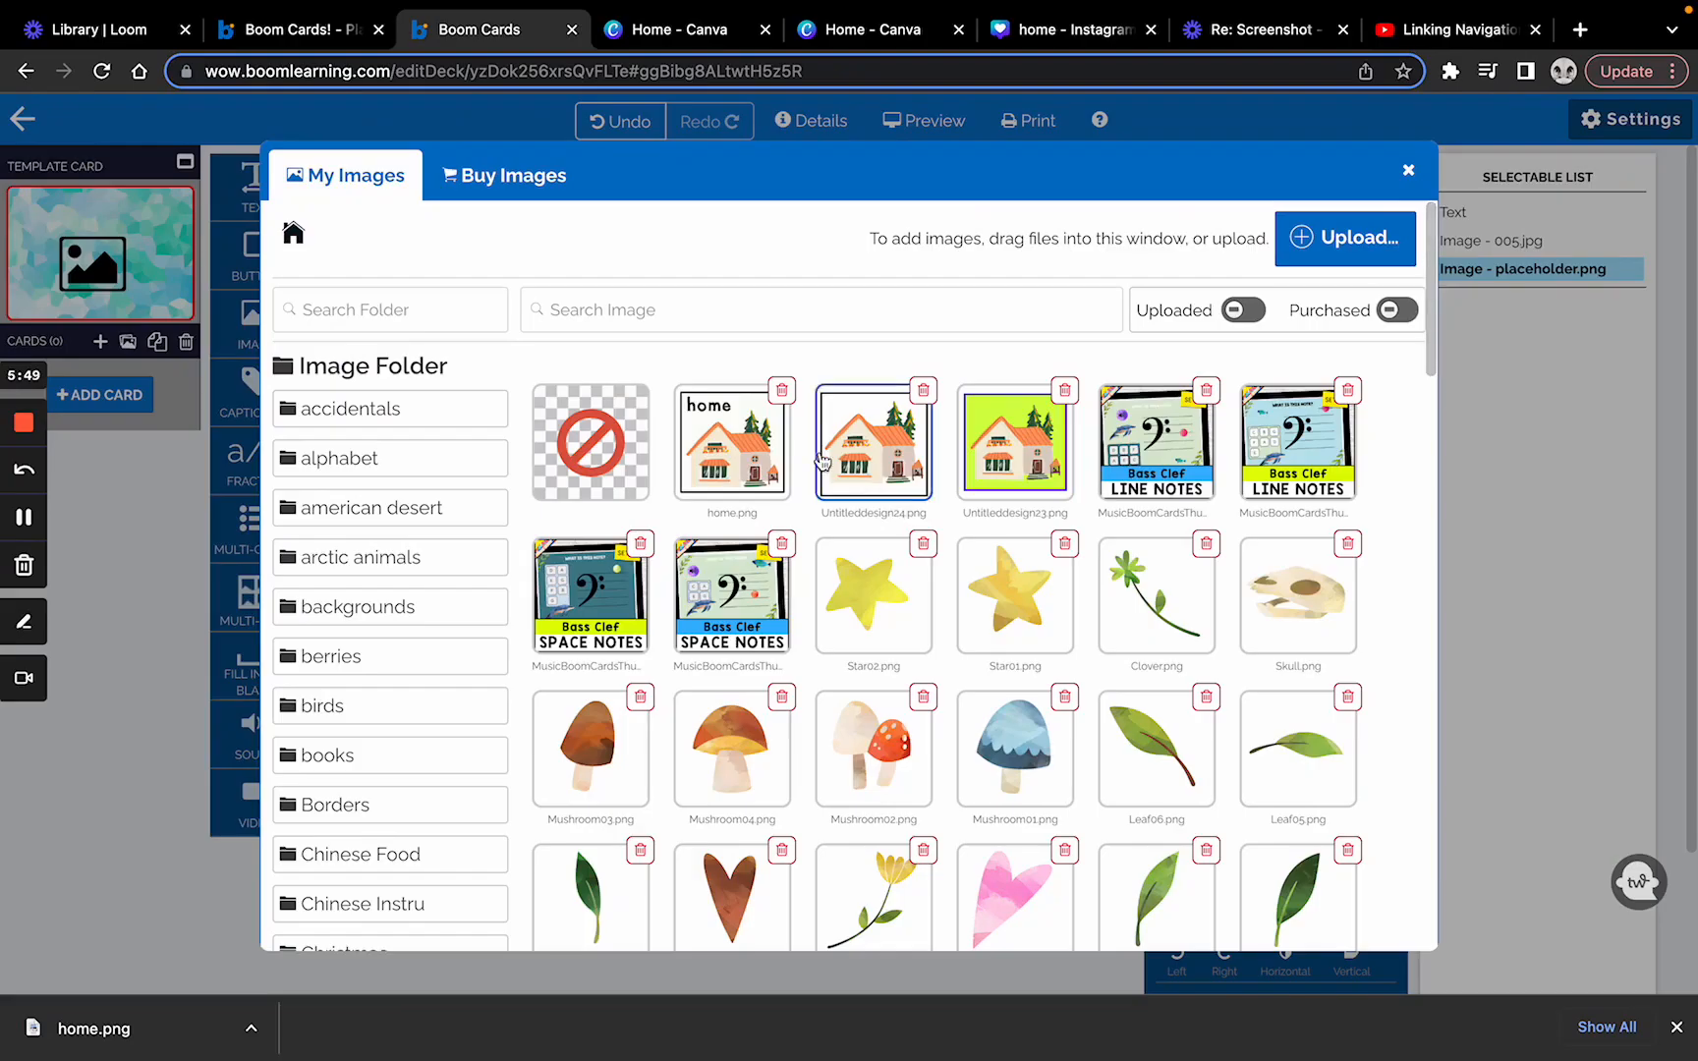
left_click(749, 439)
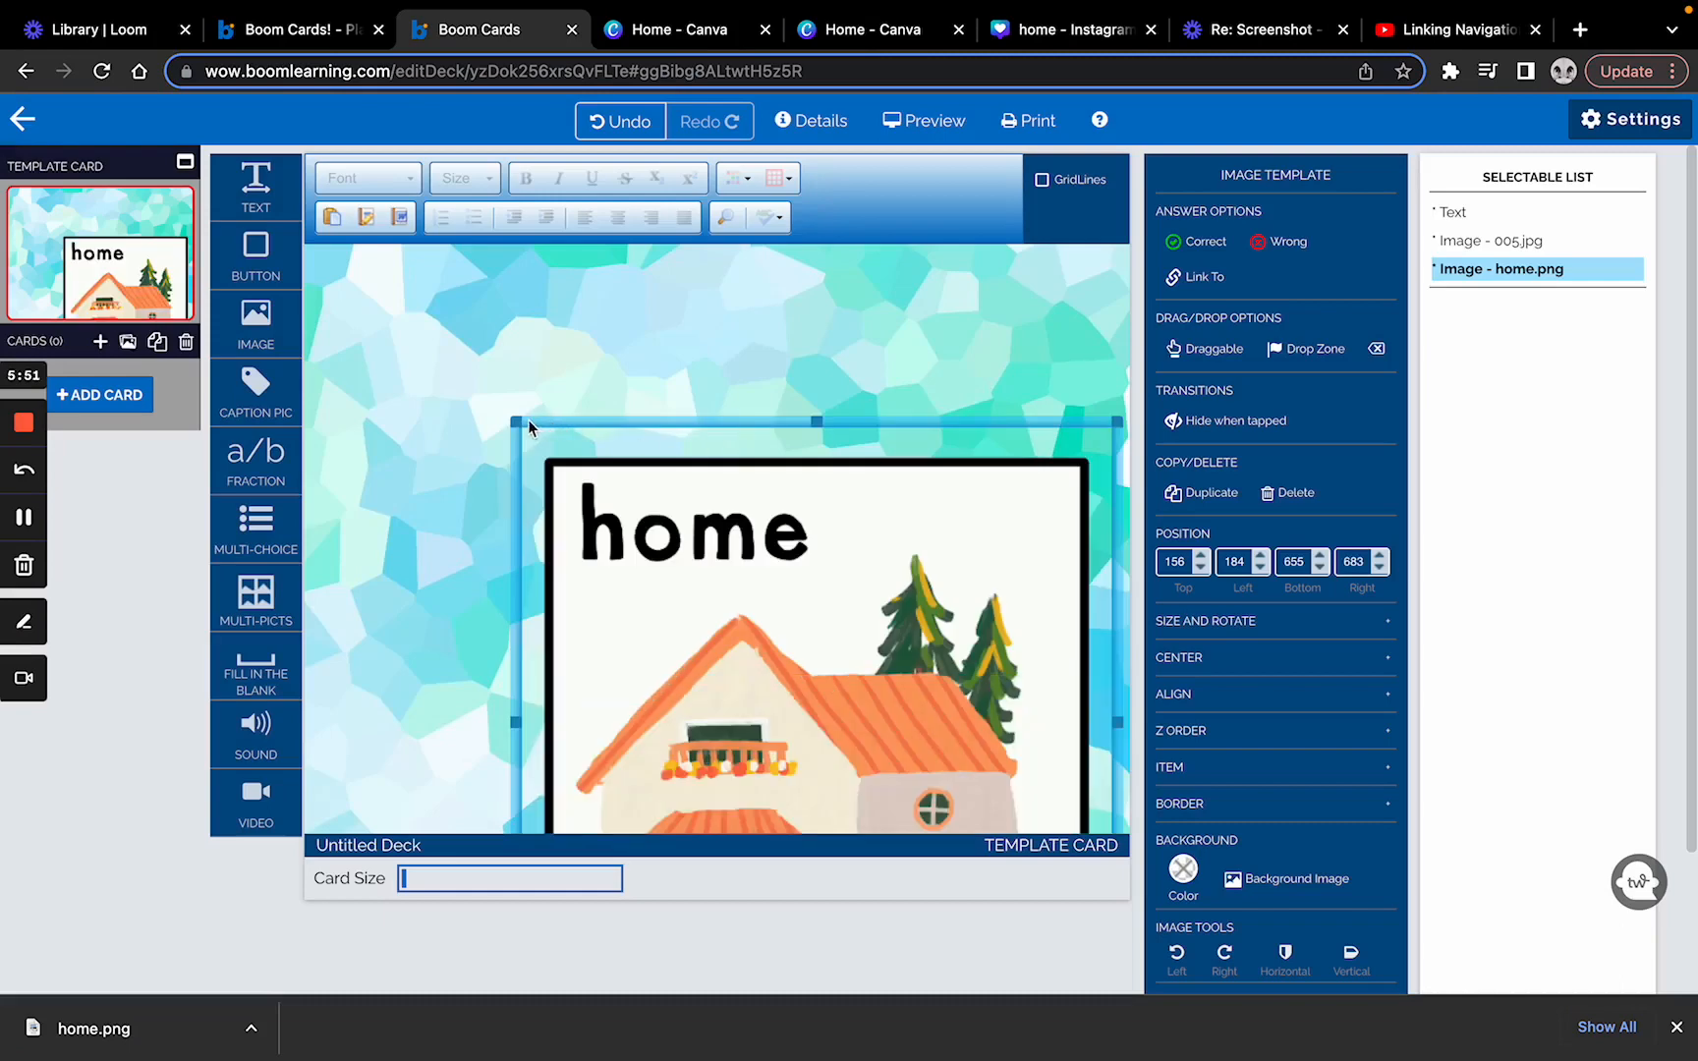
left_click_drag(520, 430, 887, 558)
left_click_drag(836, 619, 392, 755)
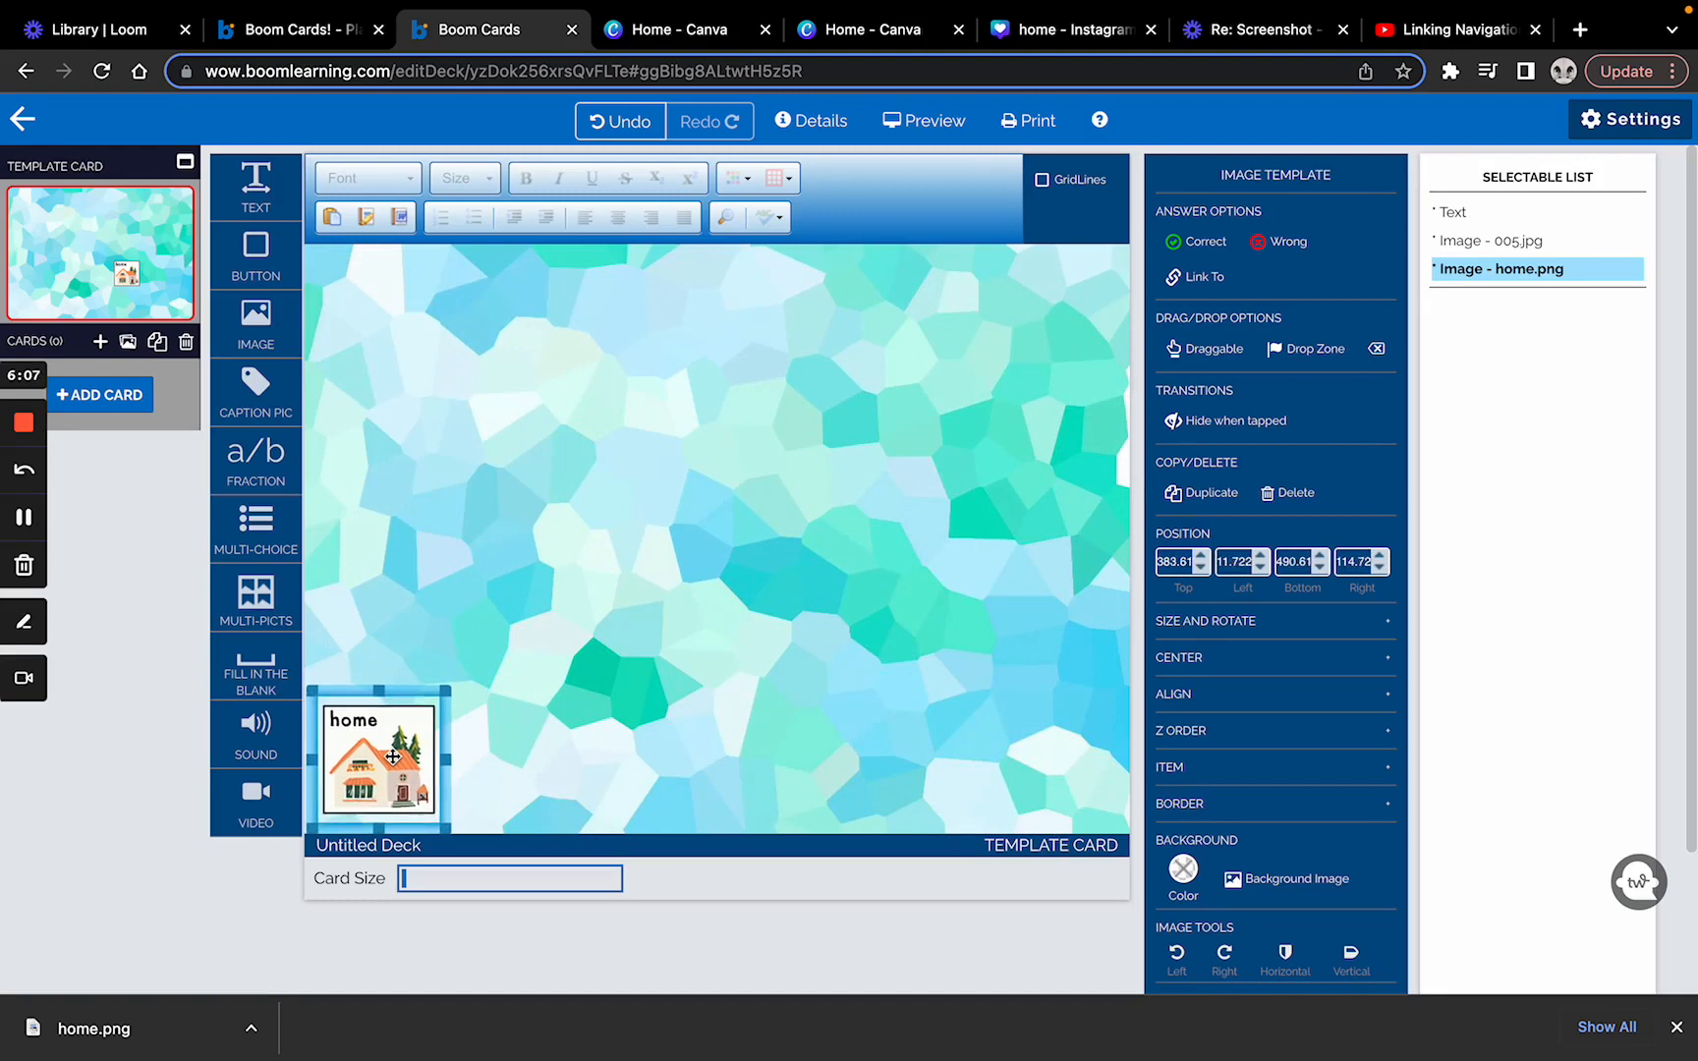
Reposition the background image to cover the template card and move the home image to the card's lower-right corner
left_click_drag(600, 315, 958, 285)
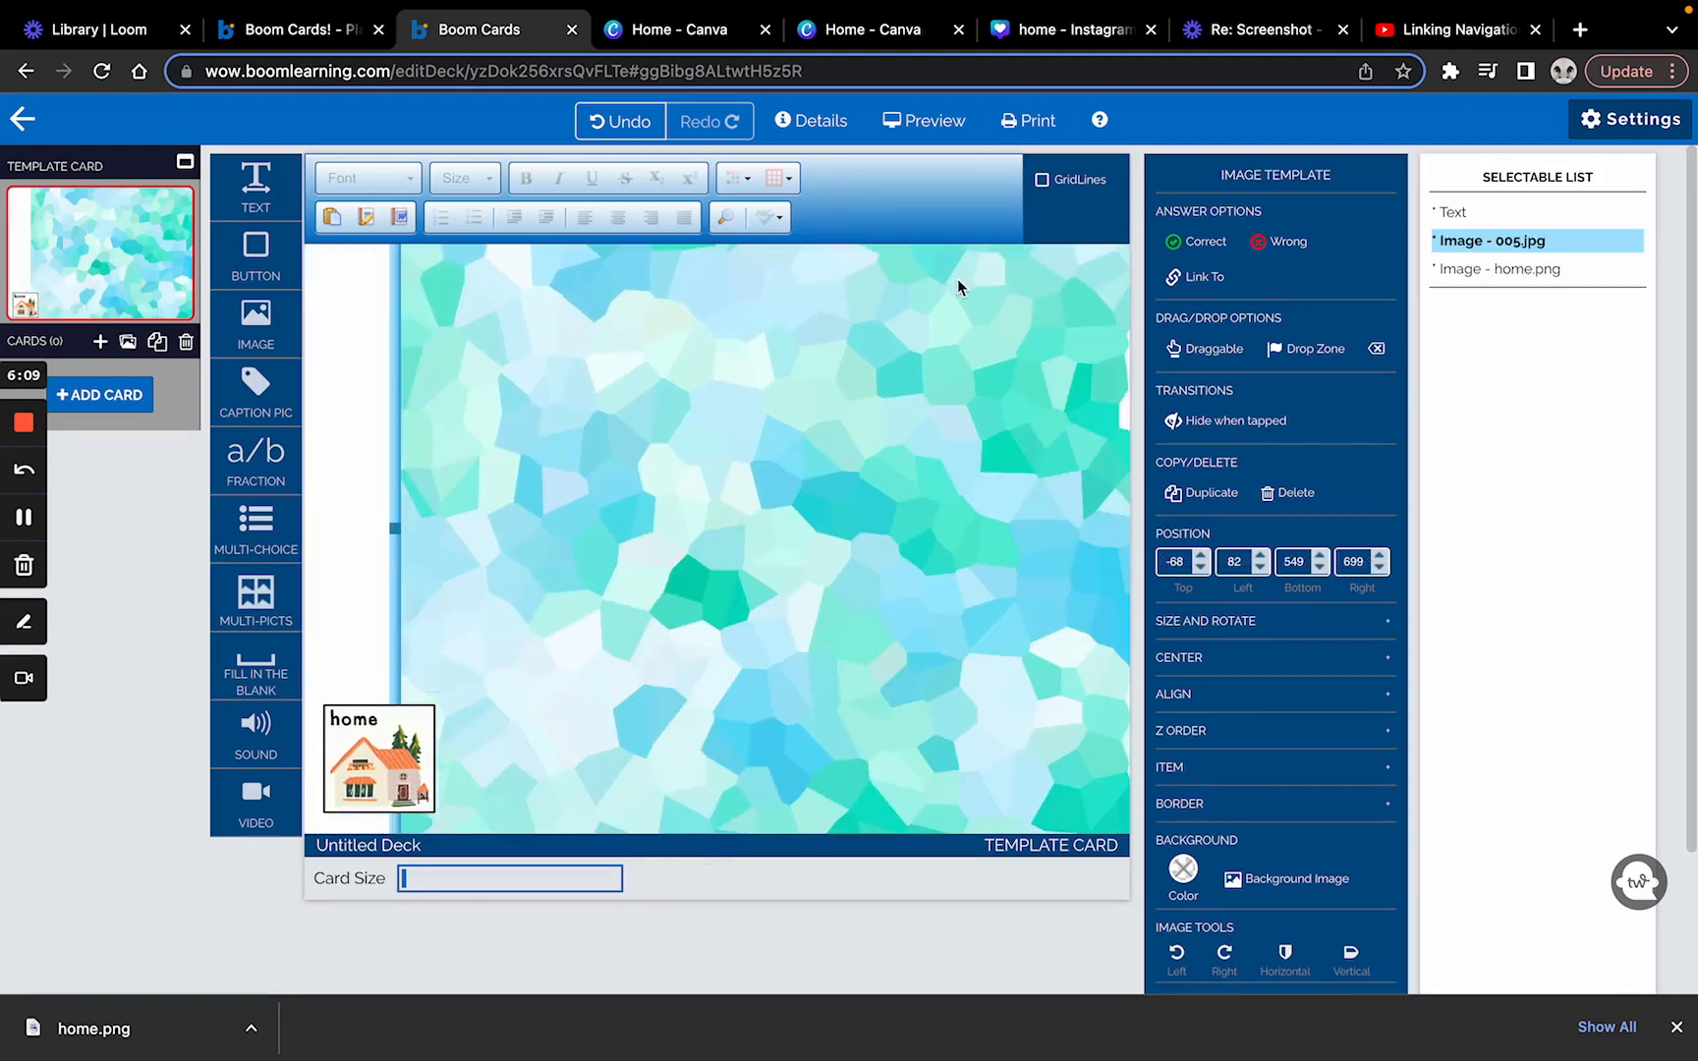
left_click_drag(701, 478, 618, 499)
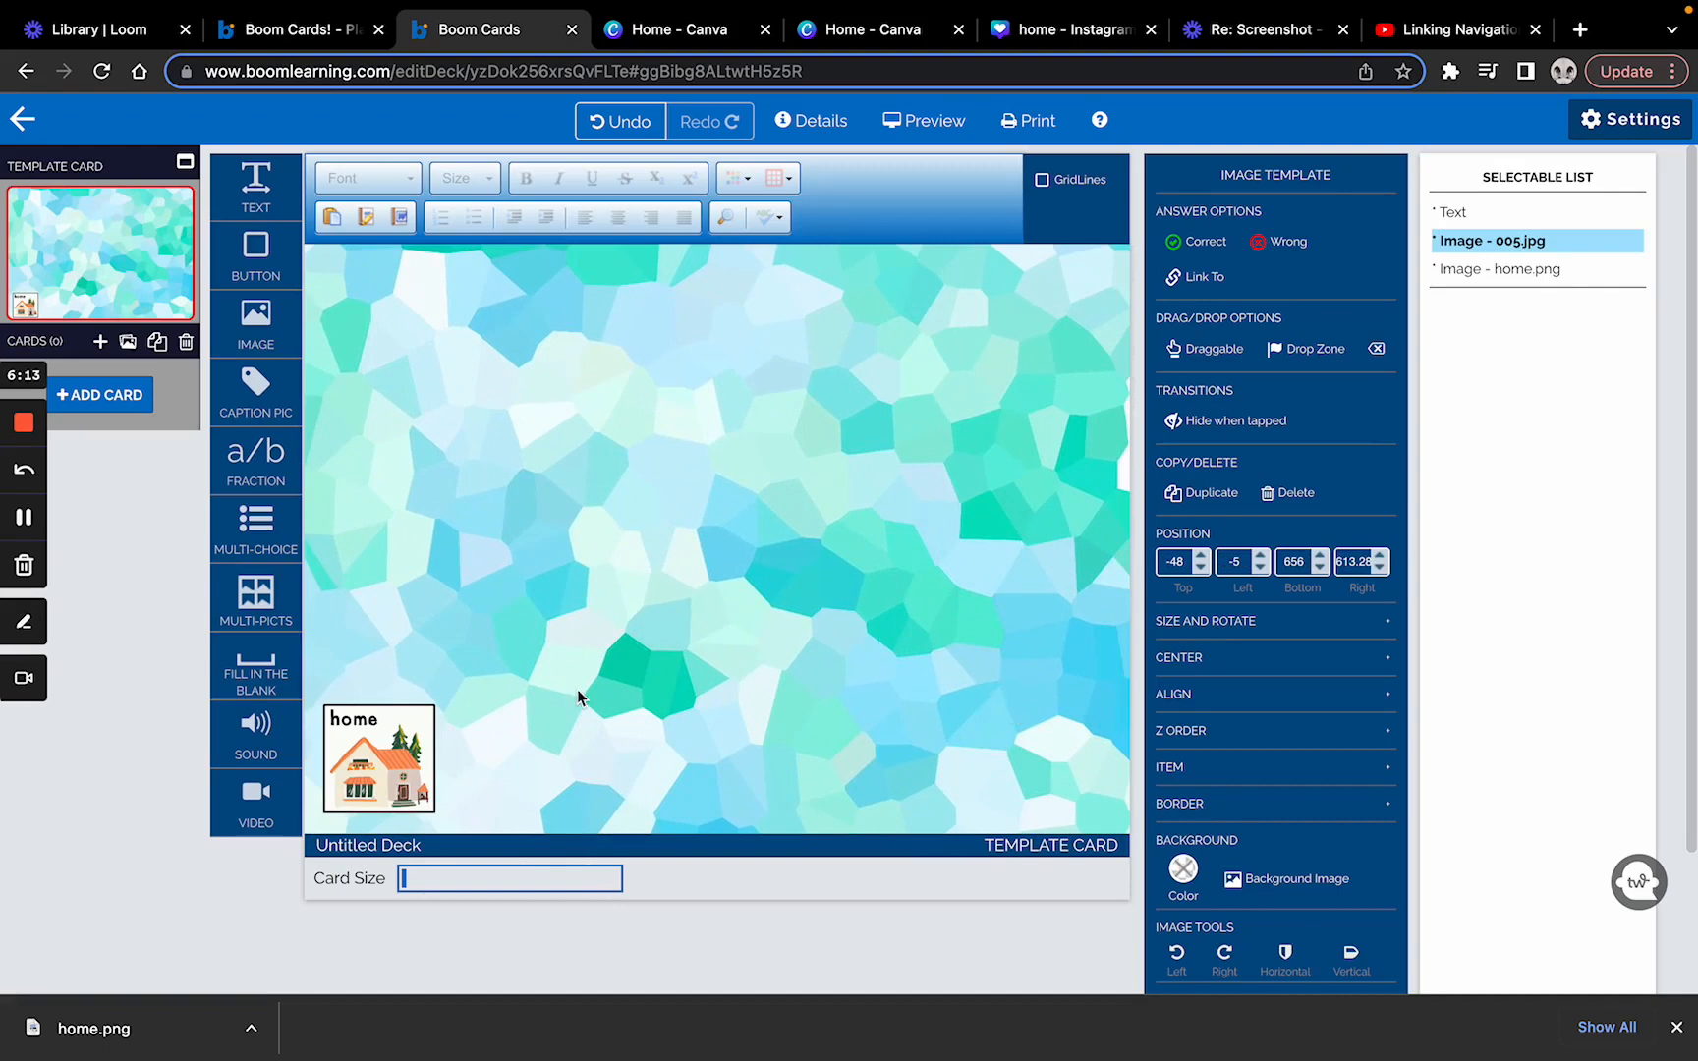
left_click_drag(383, 758, 1063, 764)
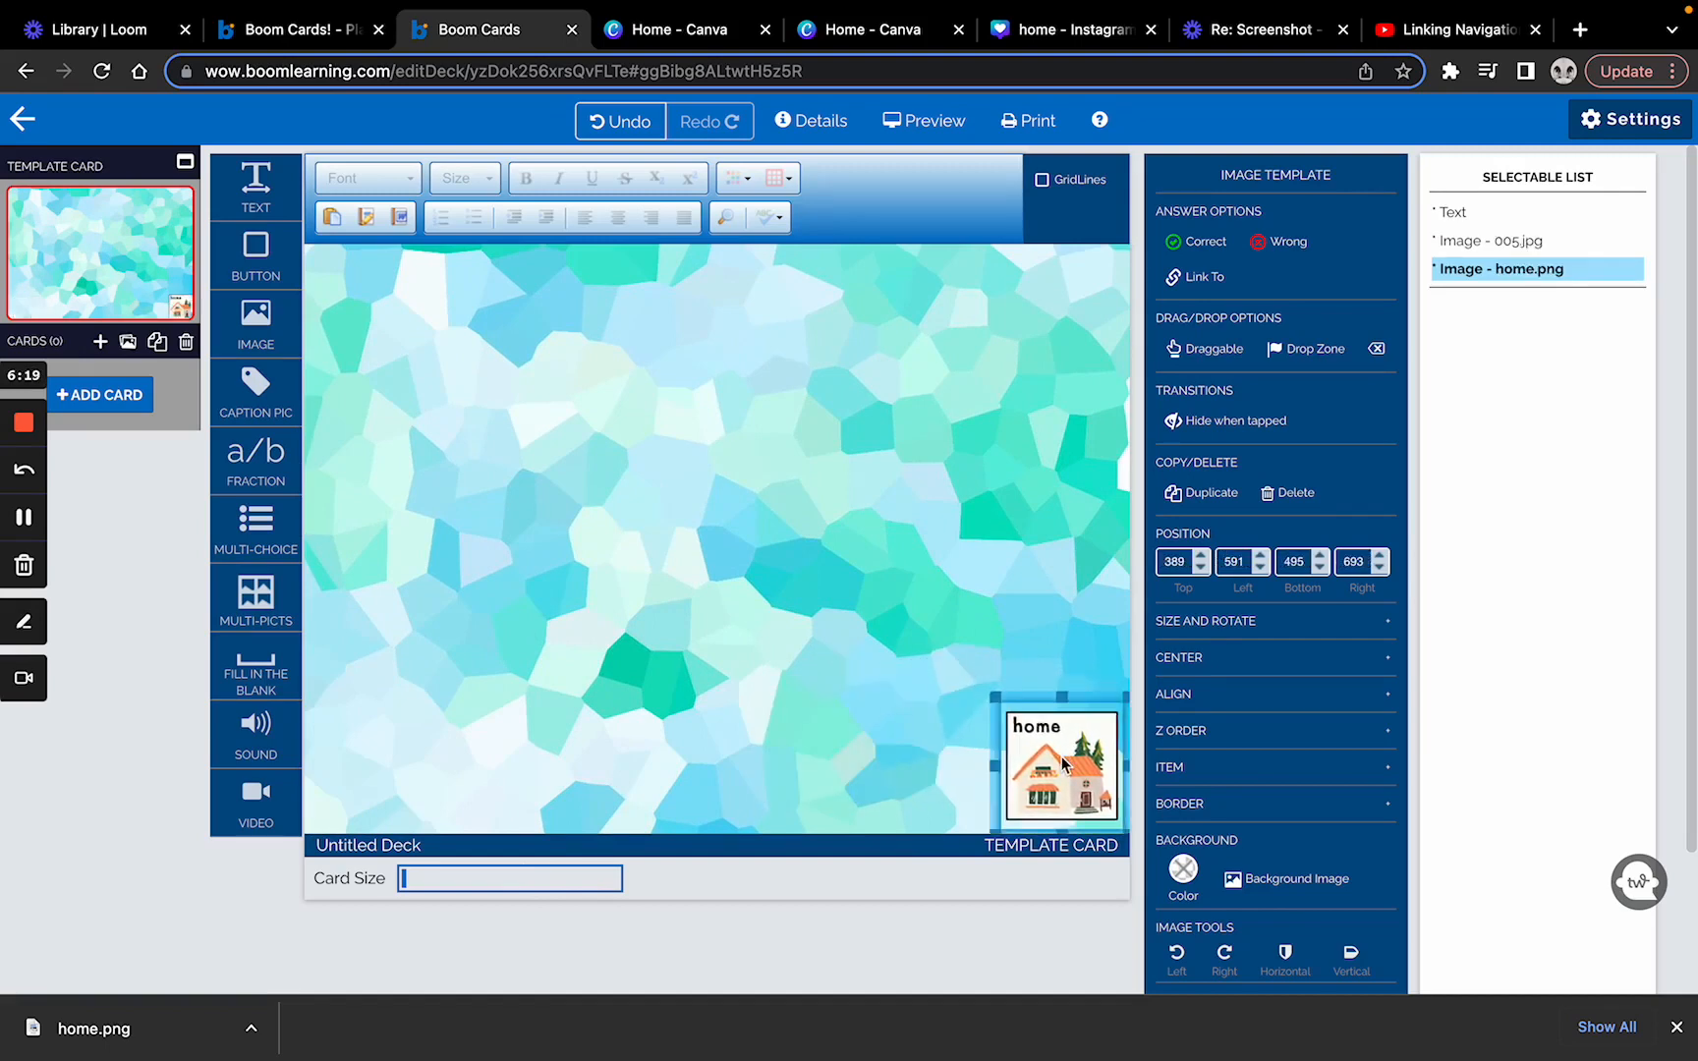
left_click(738, 681)
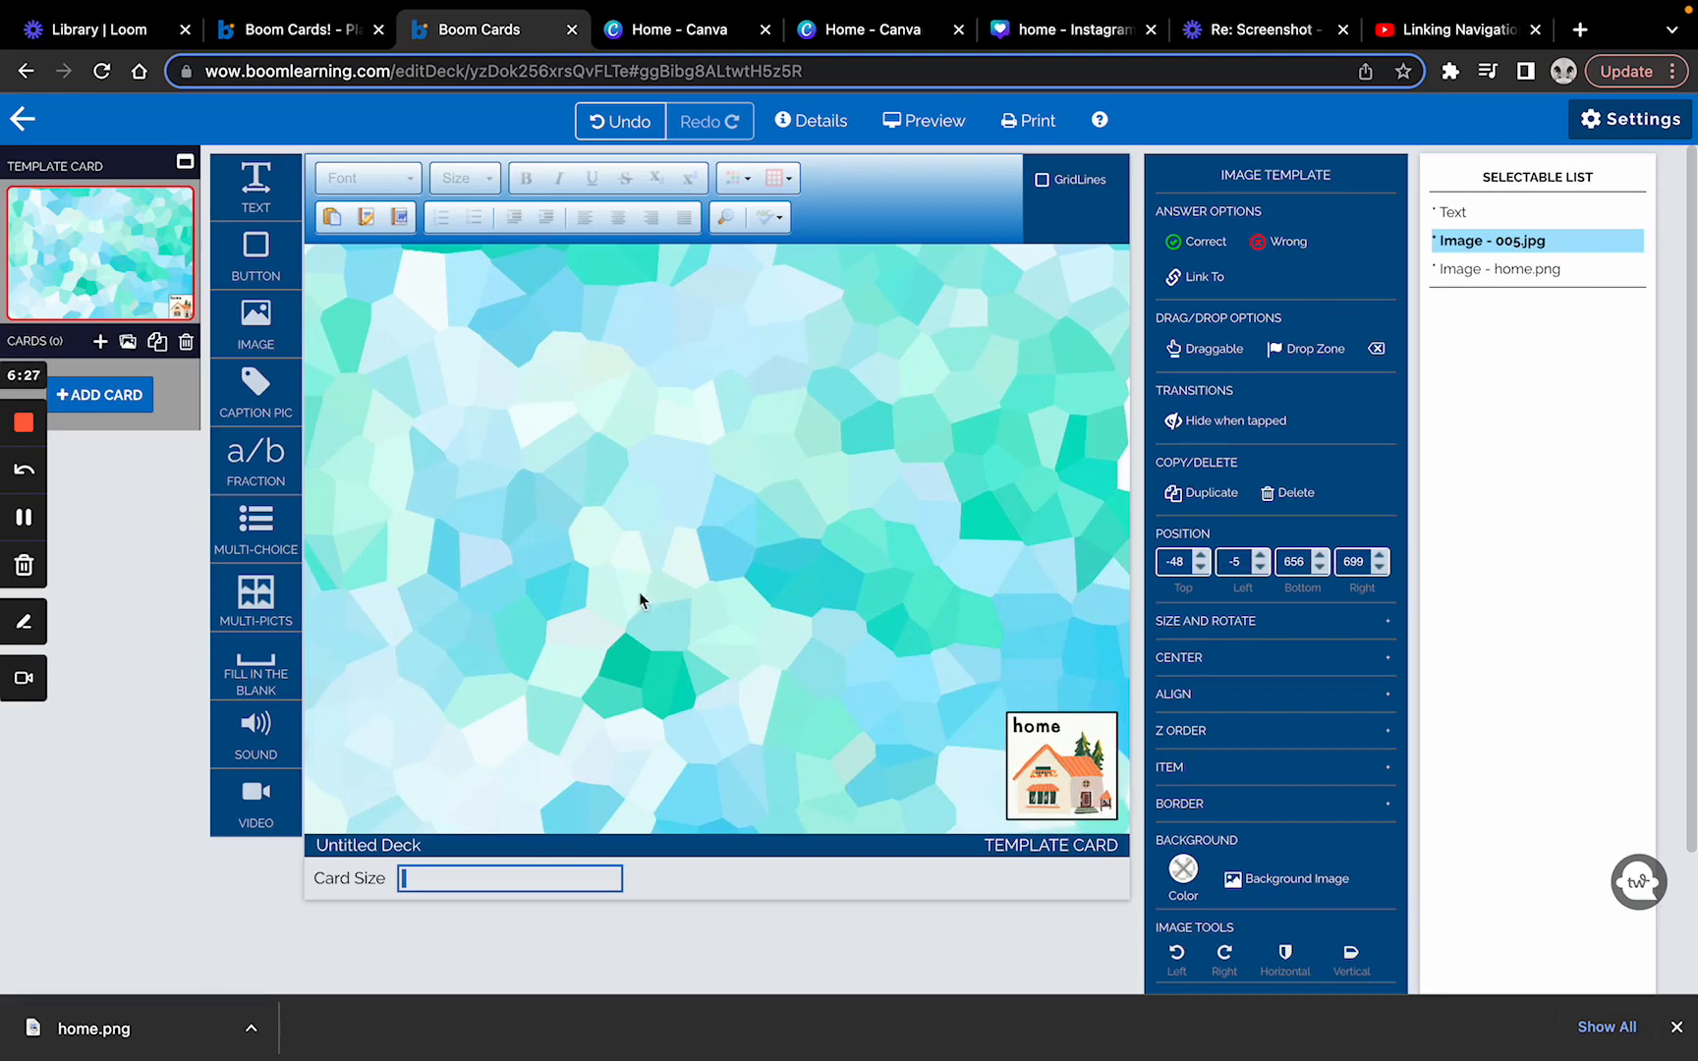
Add a new card to the deck and place a text box reading "home menu" in its upper part
left_click(102, 395)
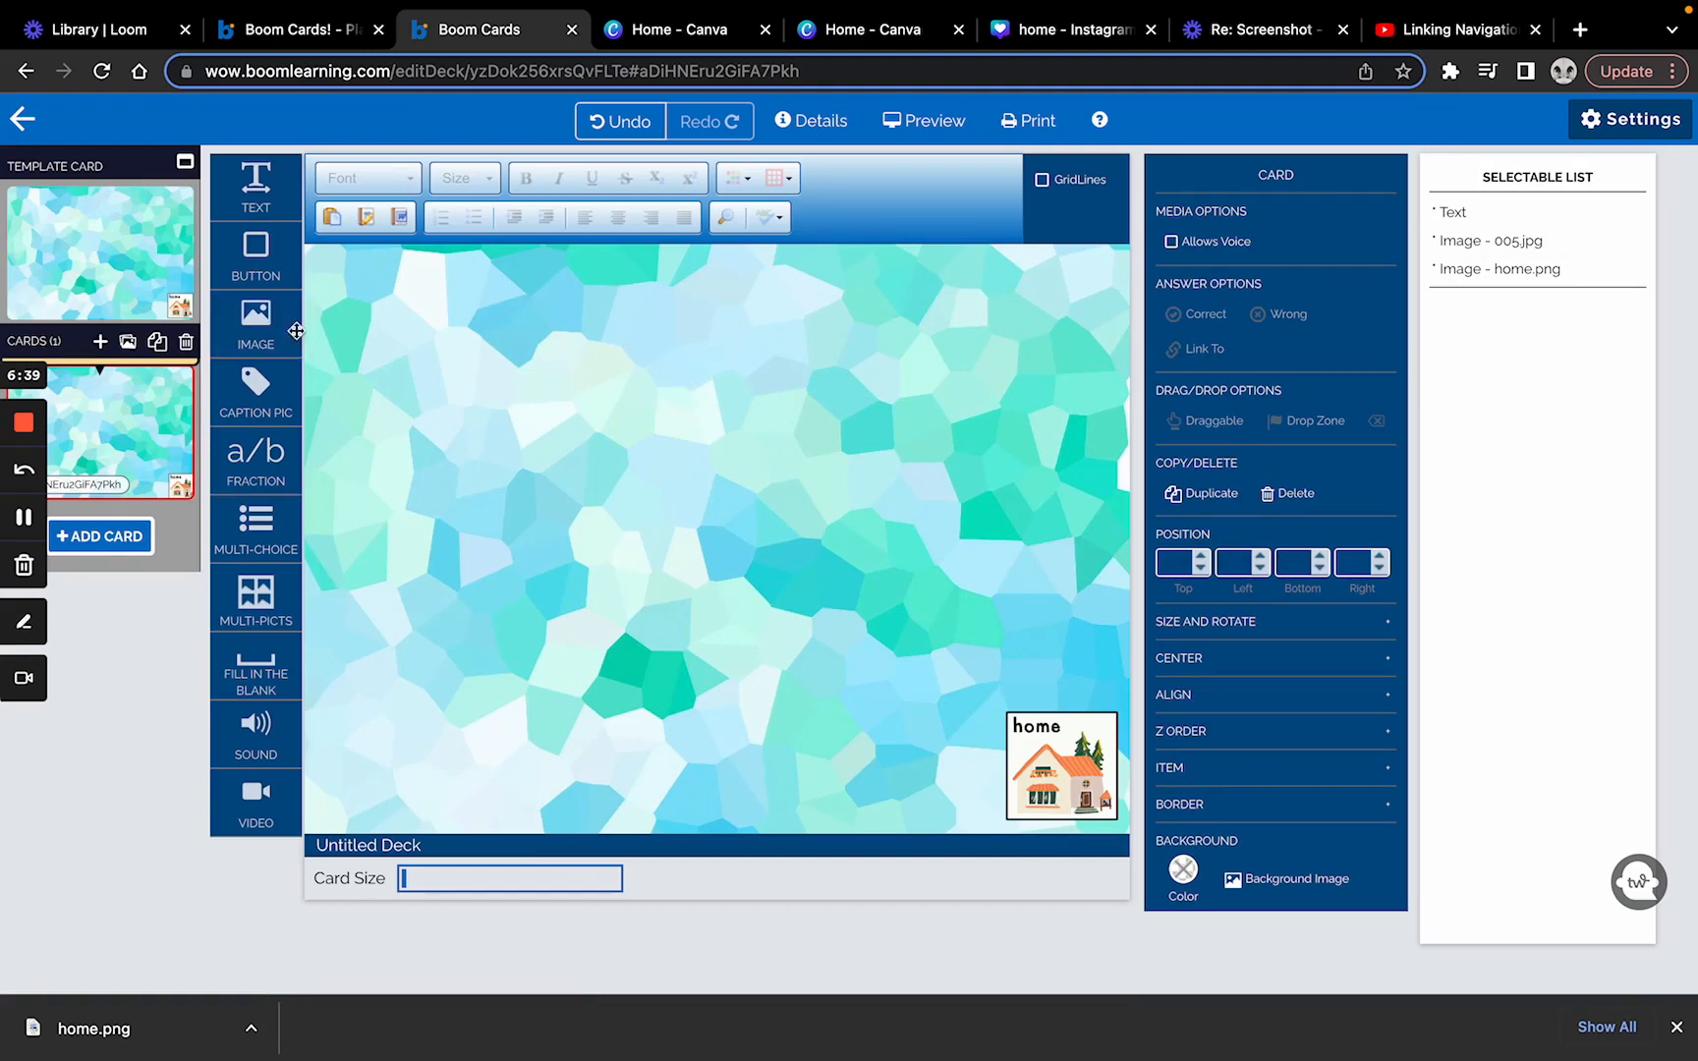
left_click_drag(263, 206, 687, 407)
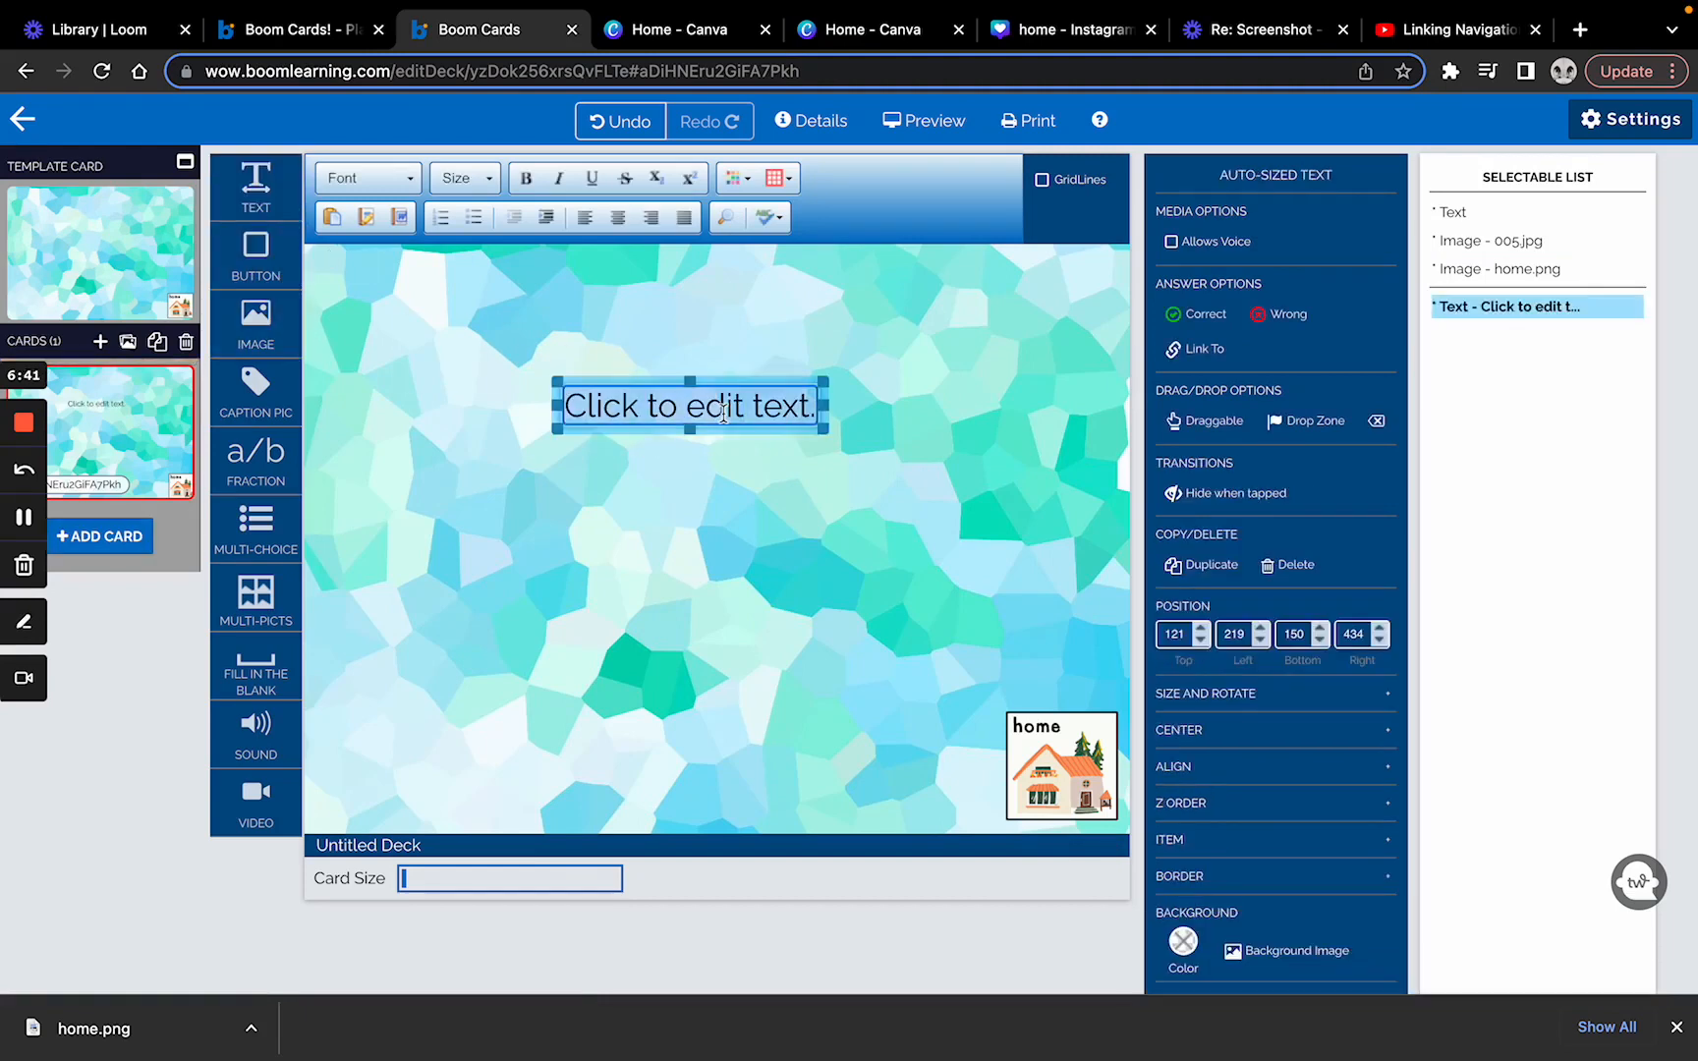
type("ho")
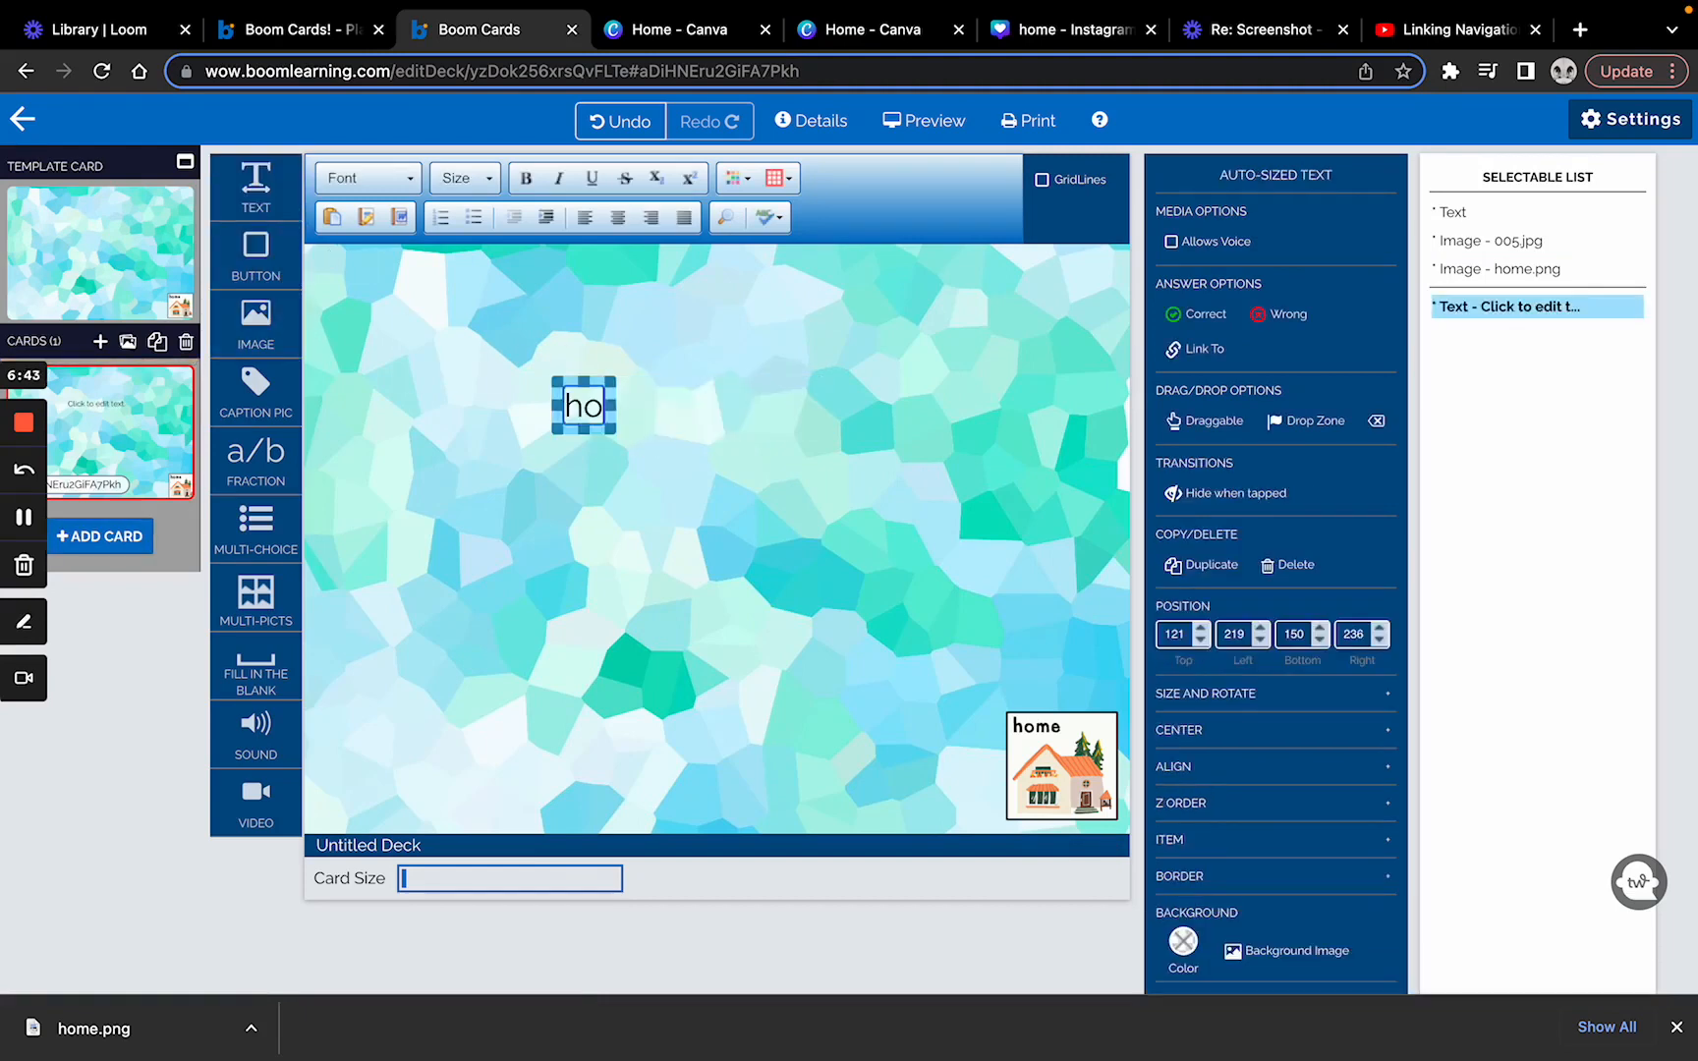
type("me menu")
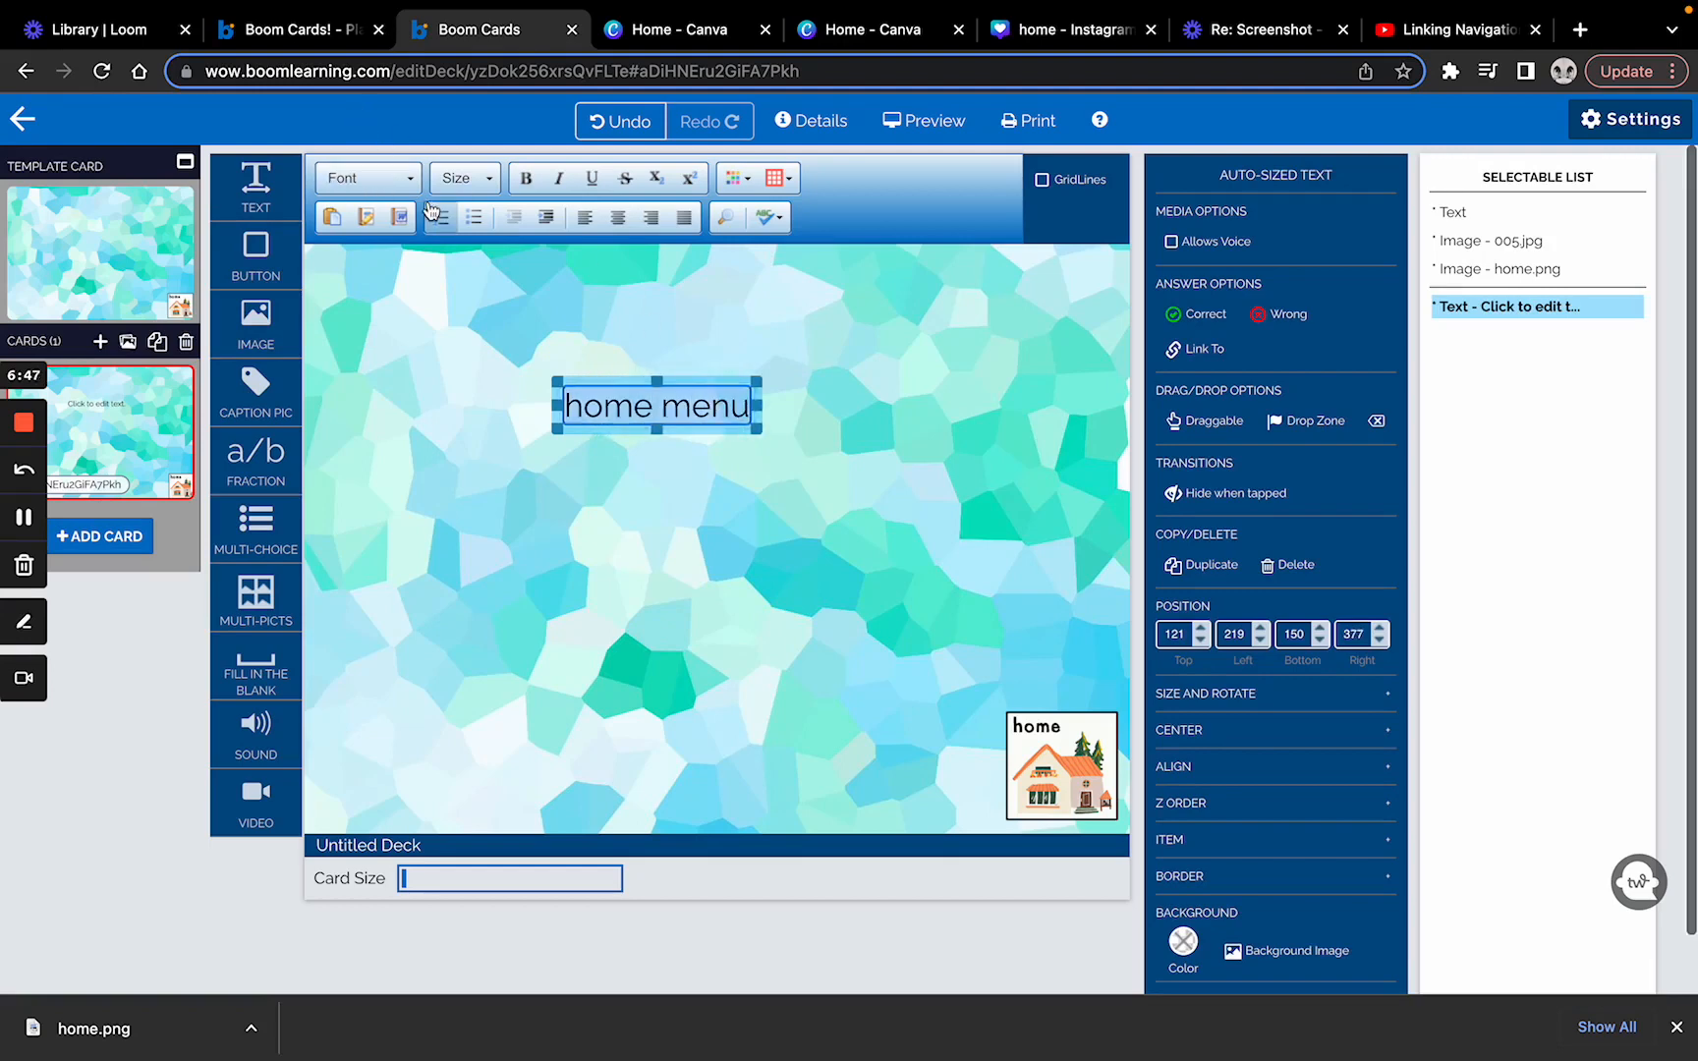
Format the "home menu" text in KGBlankSpaceSolid at size 48 and move it up near the card's top centre
left_click(460, 178)
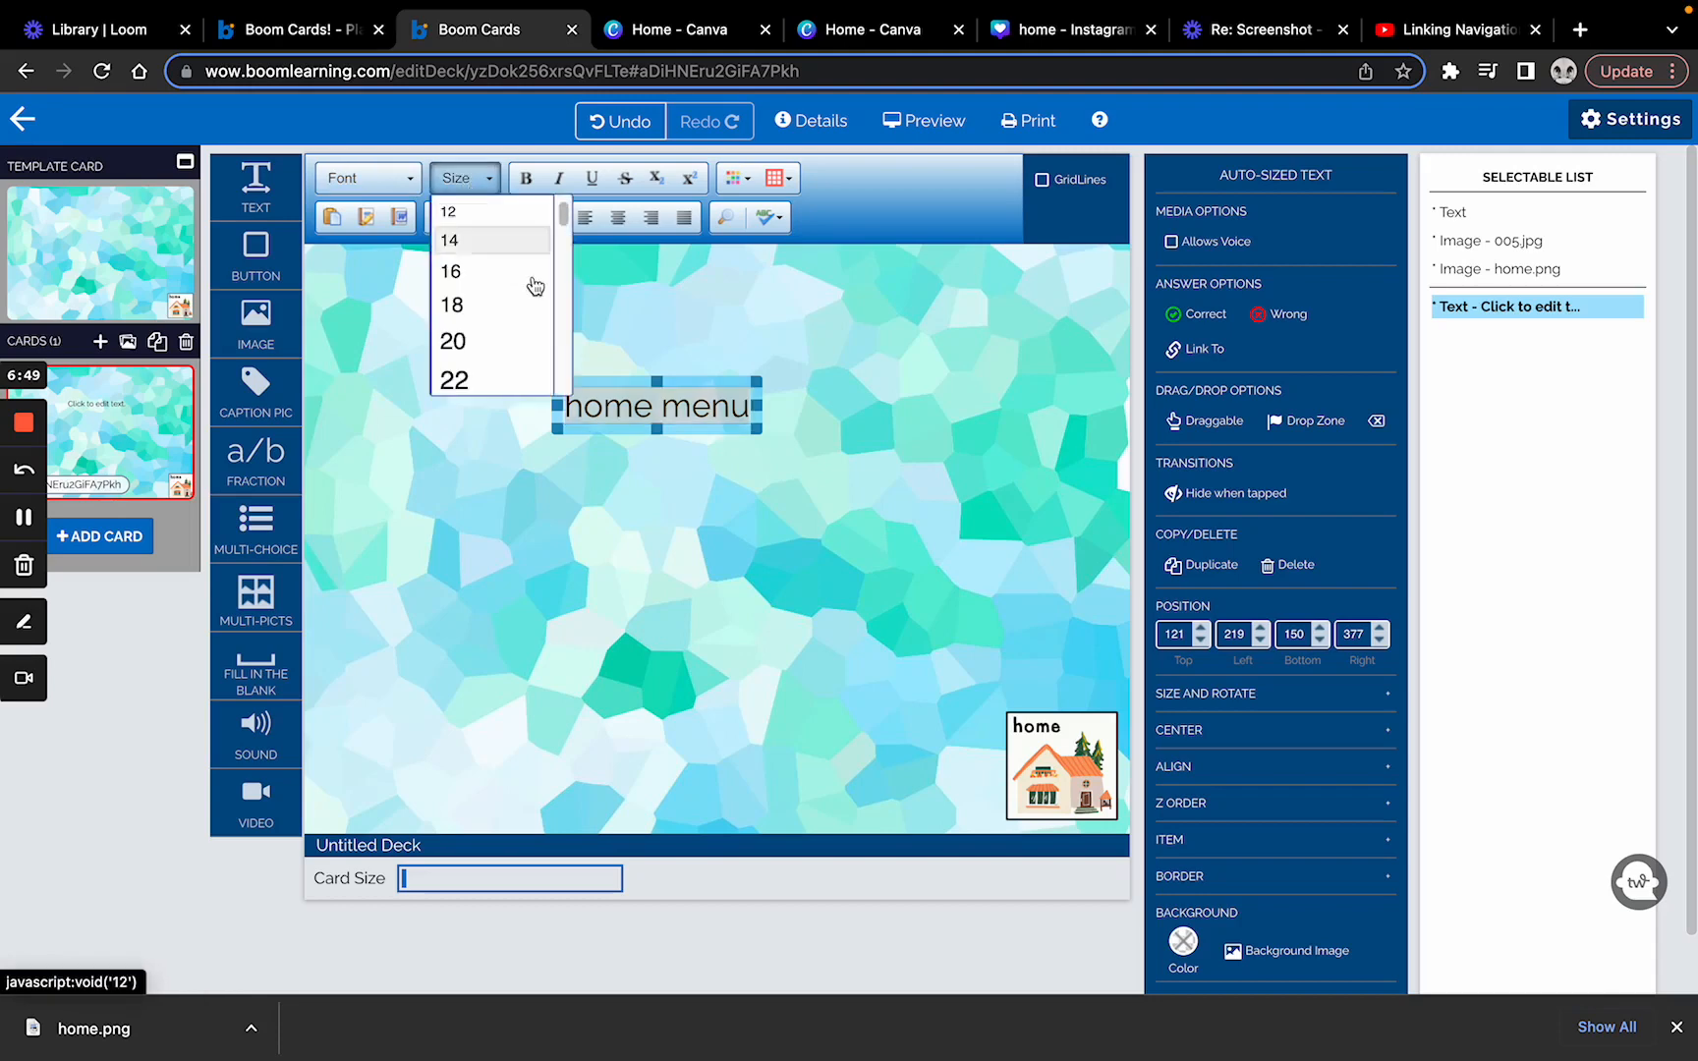
scroll(507, 374, "down", 2)
scroll(505, 374, "down", 3)
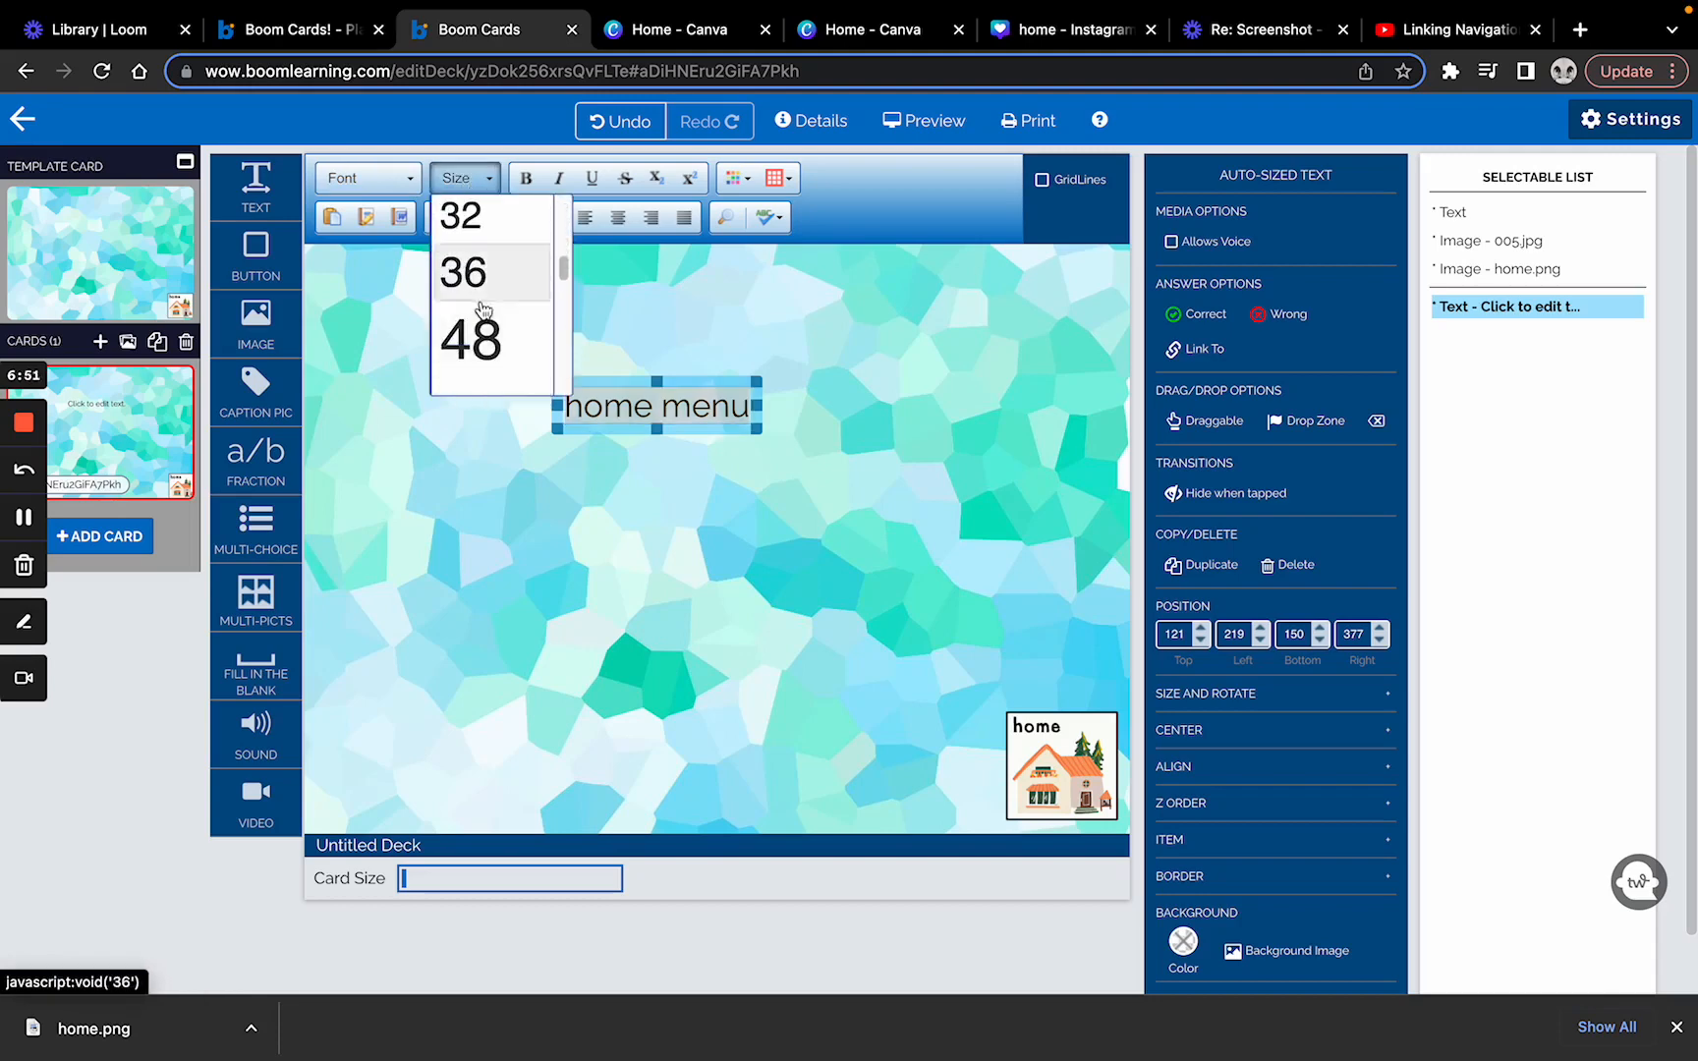
left_click(491, 371)
left_click(390, 176)
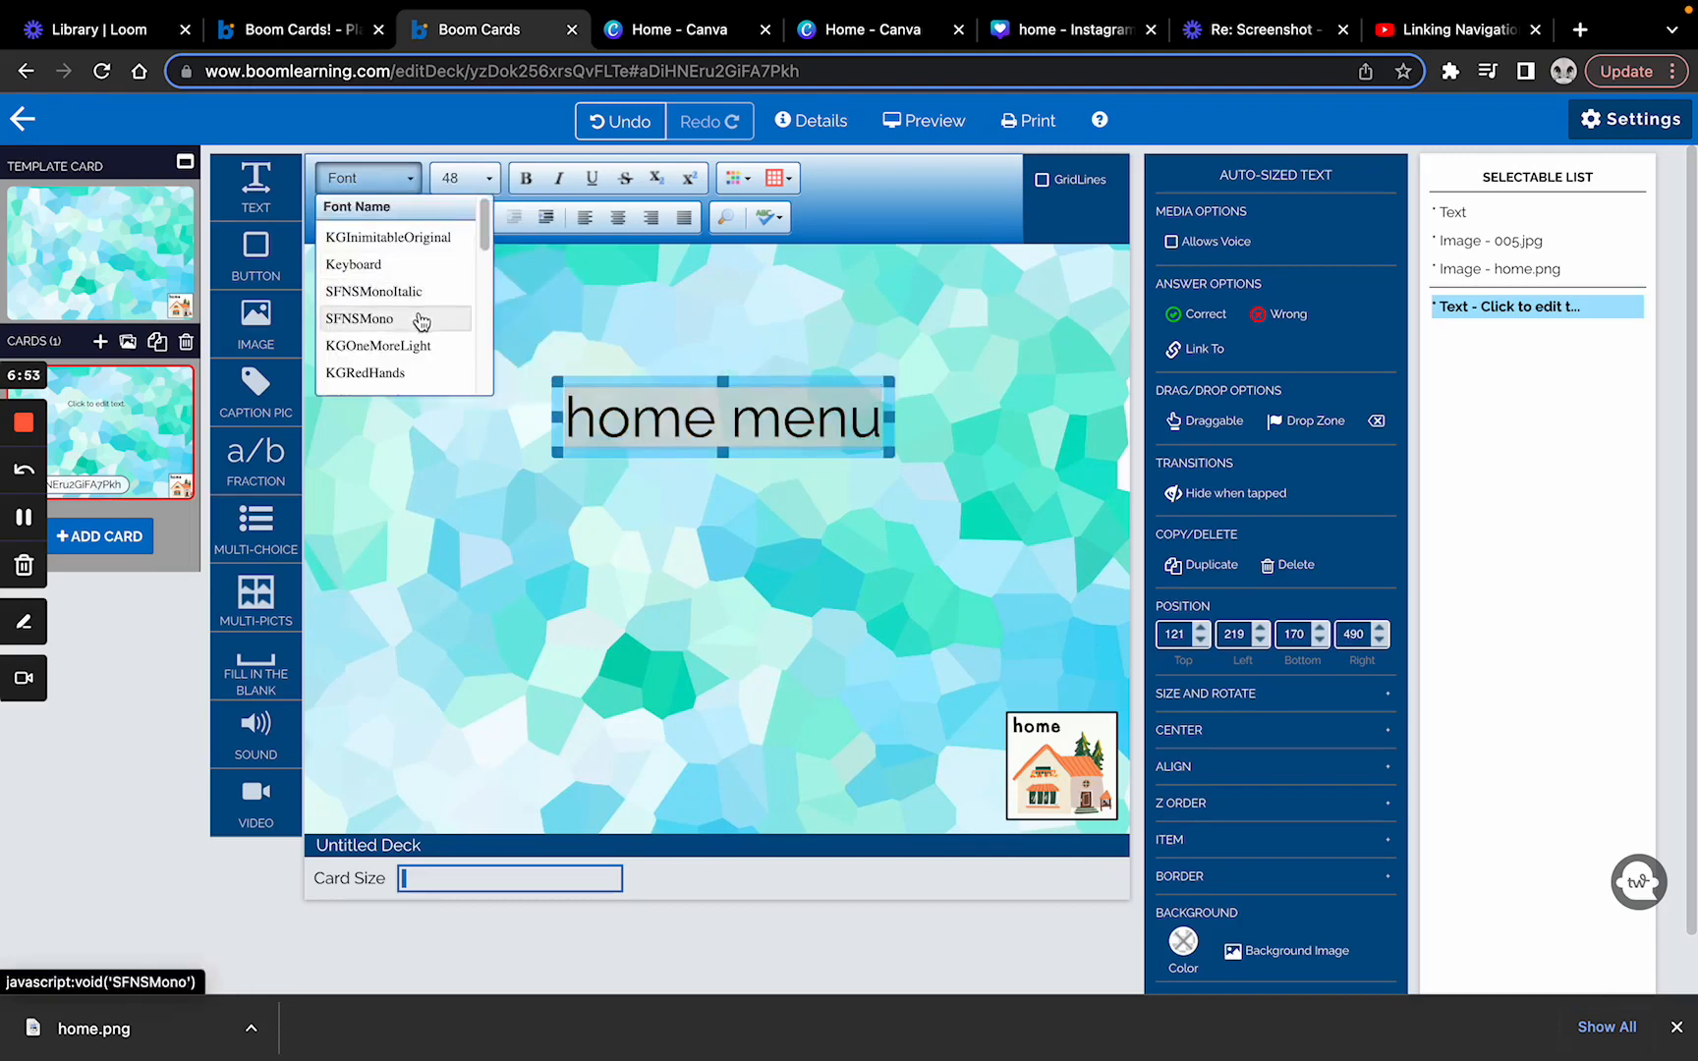
scroll(412, 285, "down", 2)
scroll(413, 373, "down", 1)
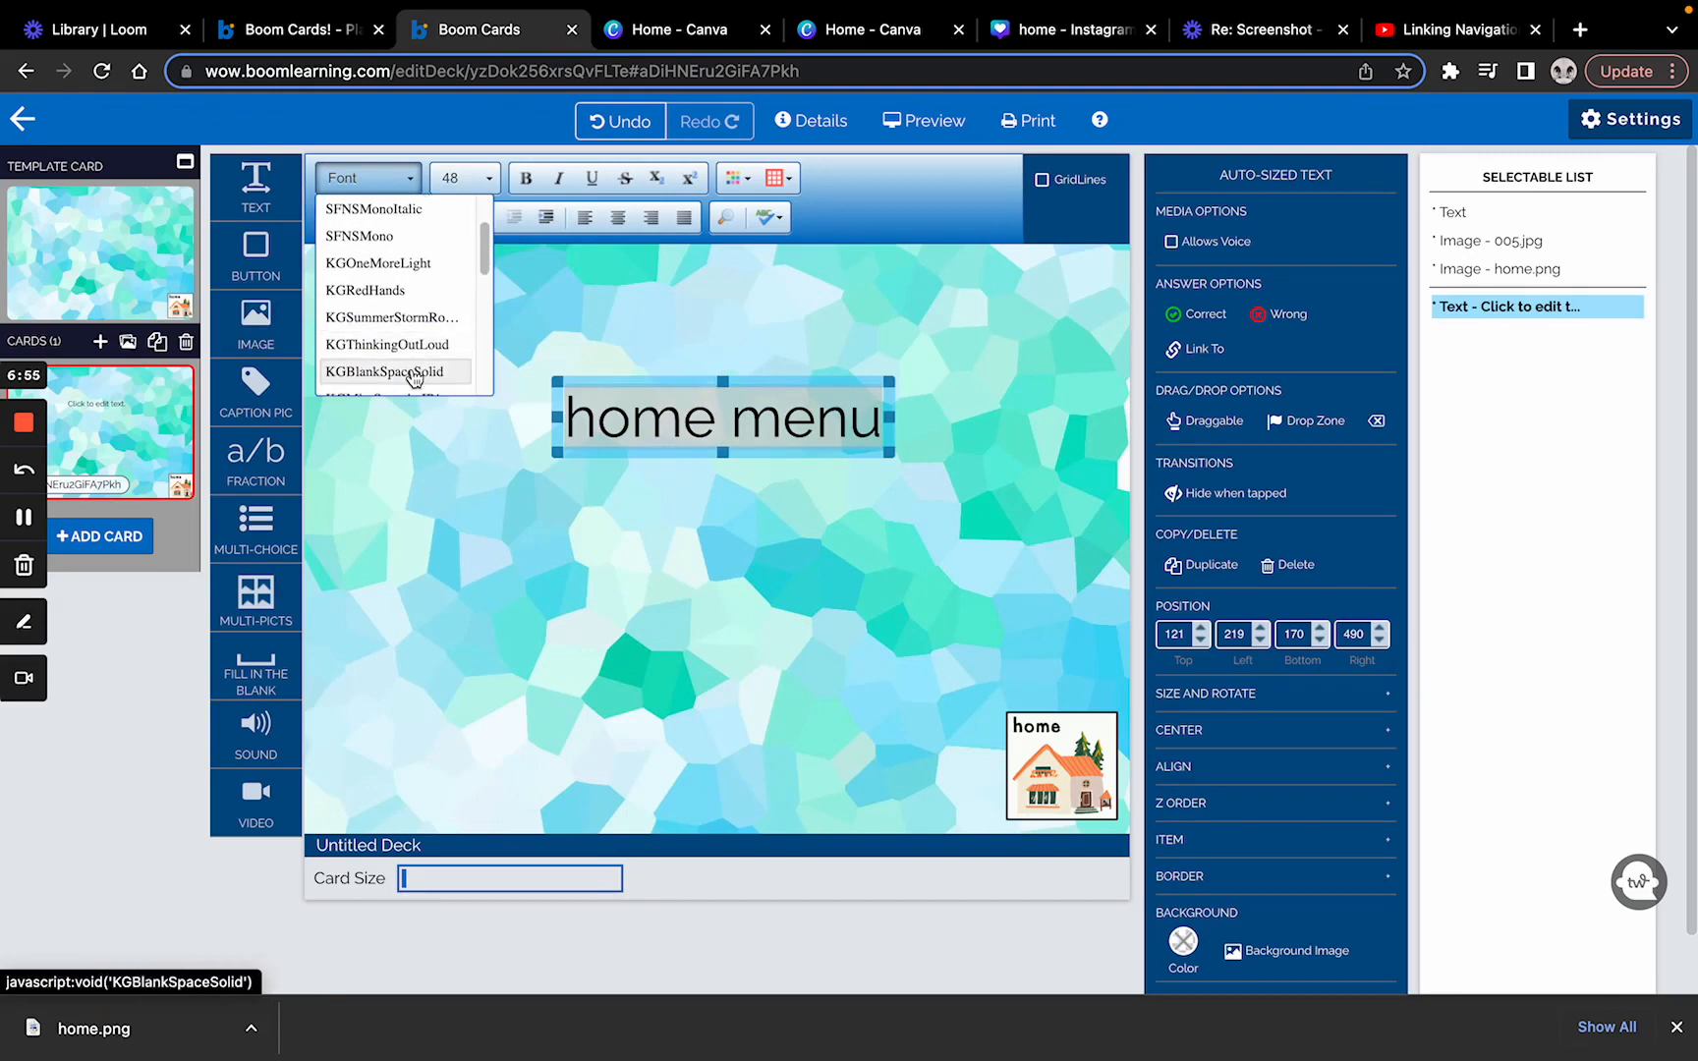
left_click(413, 375)
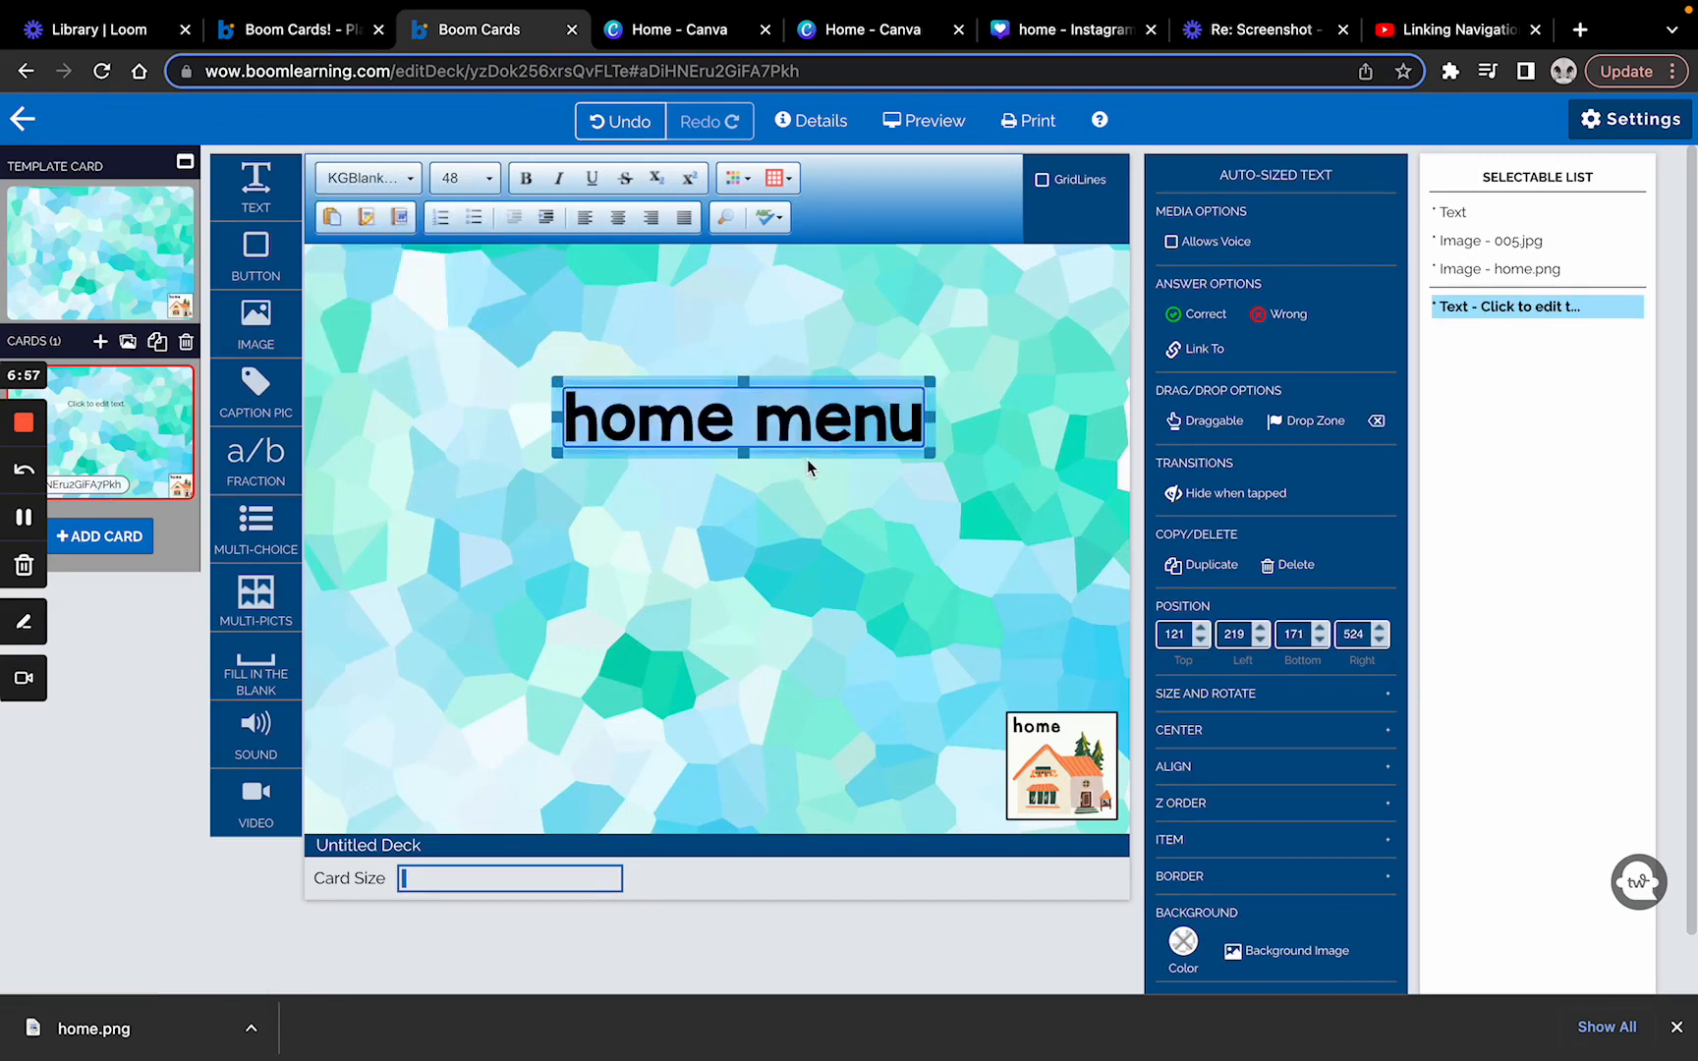
left_click_drag(807, 459, 755, 384)
left_click(778, 446)
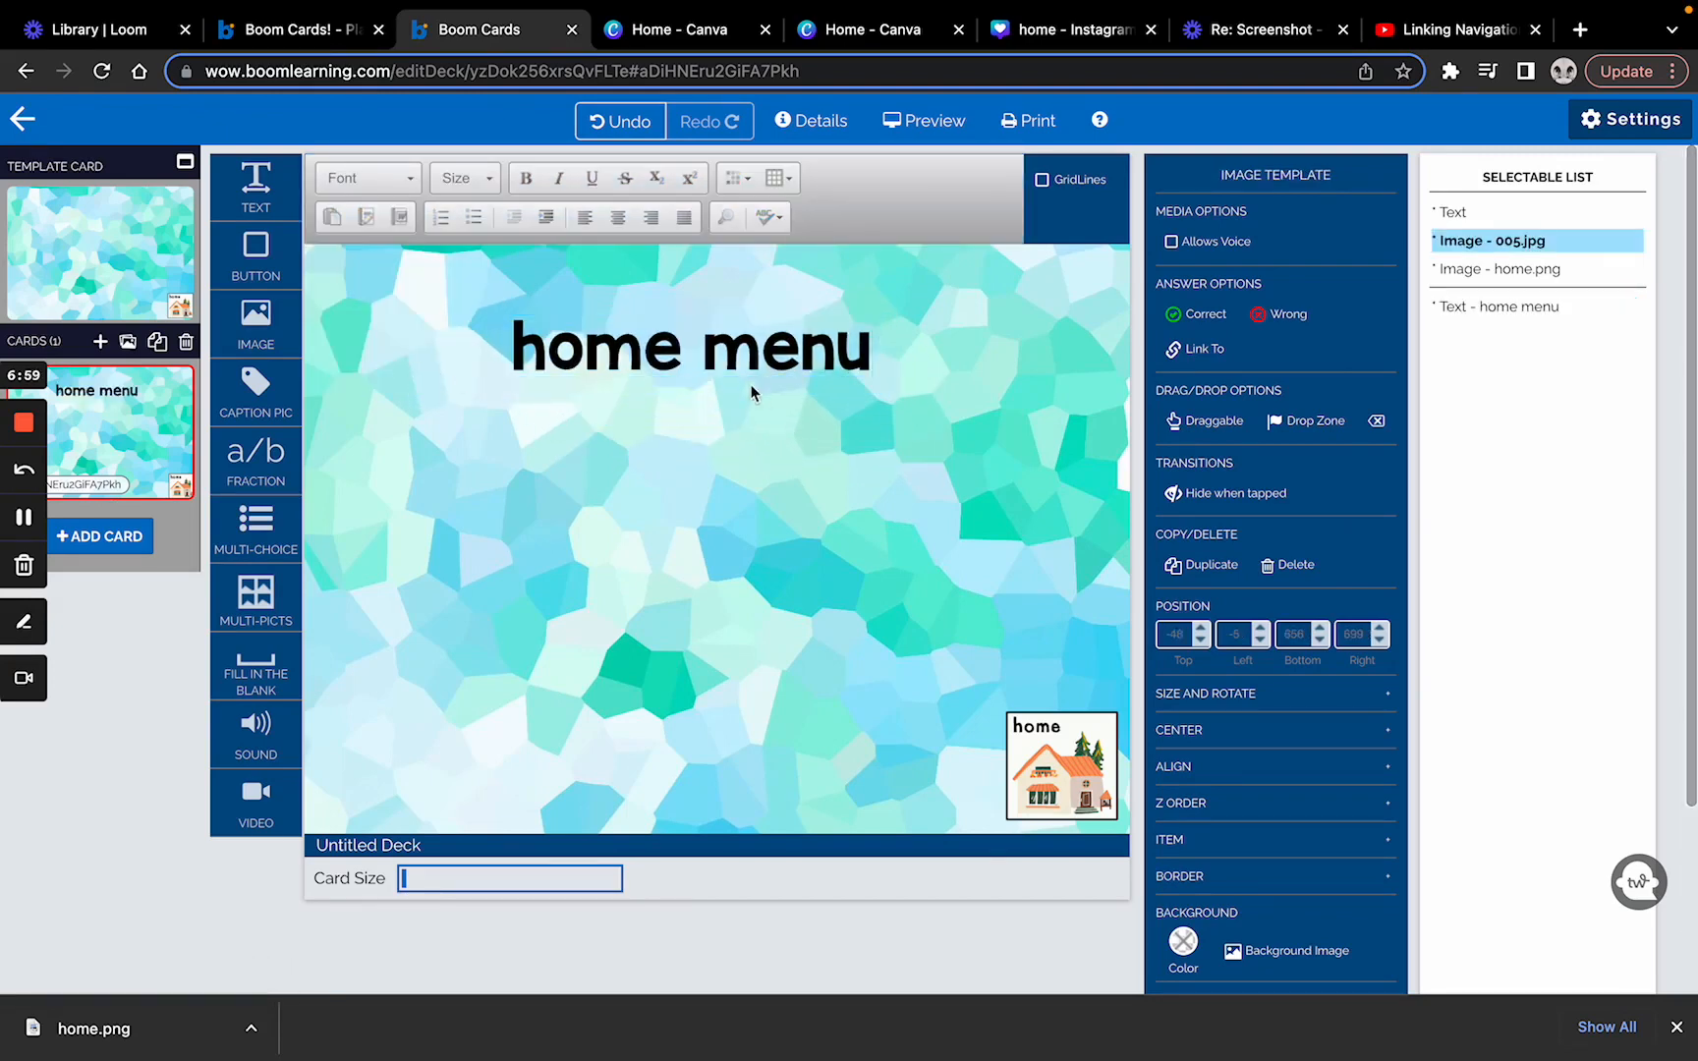
Give the "home menu" text a white background and a solid black border with width 3 and padding 9
left_click(766, 353)
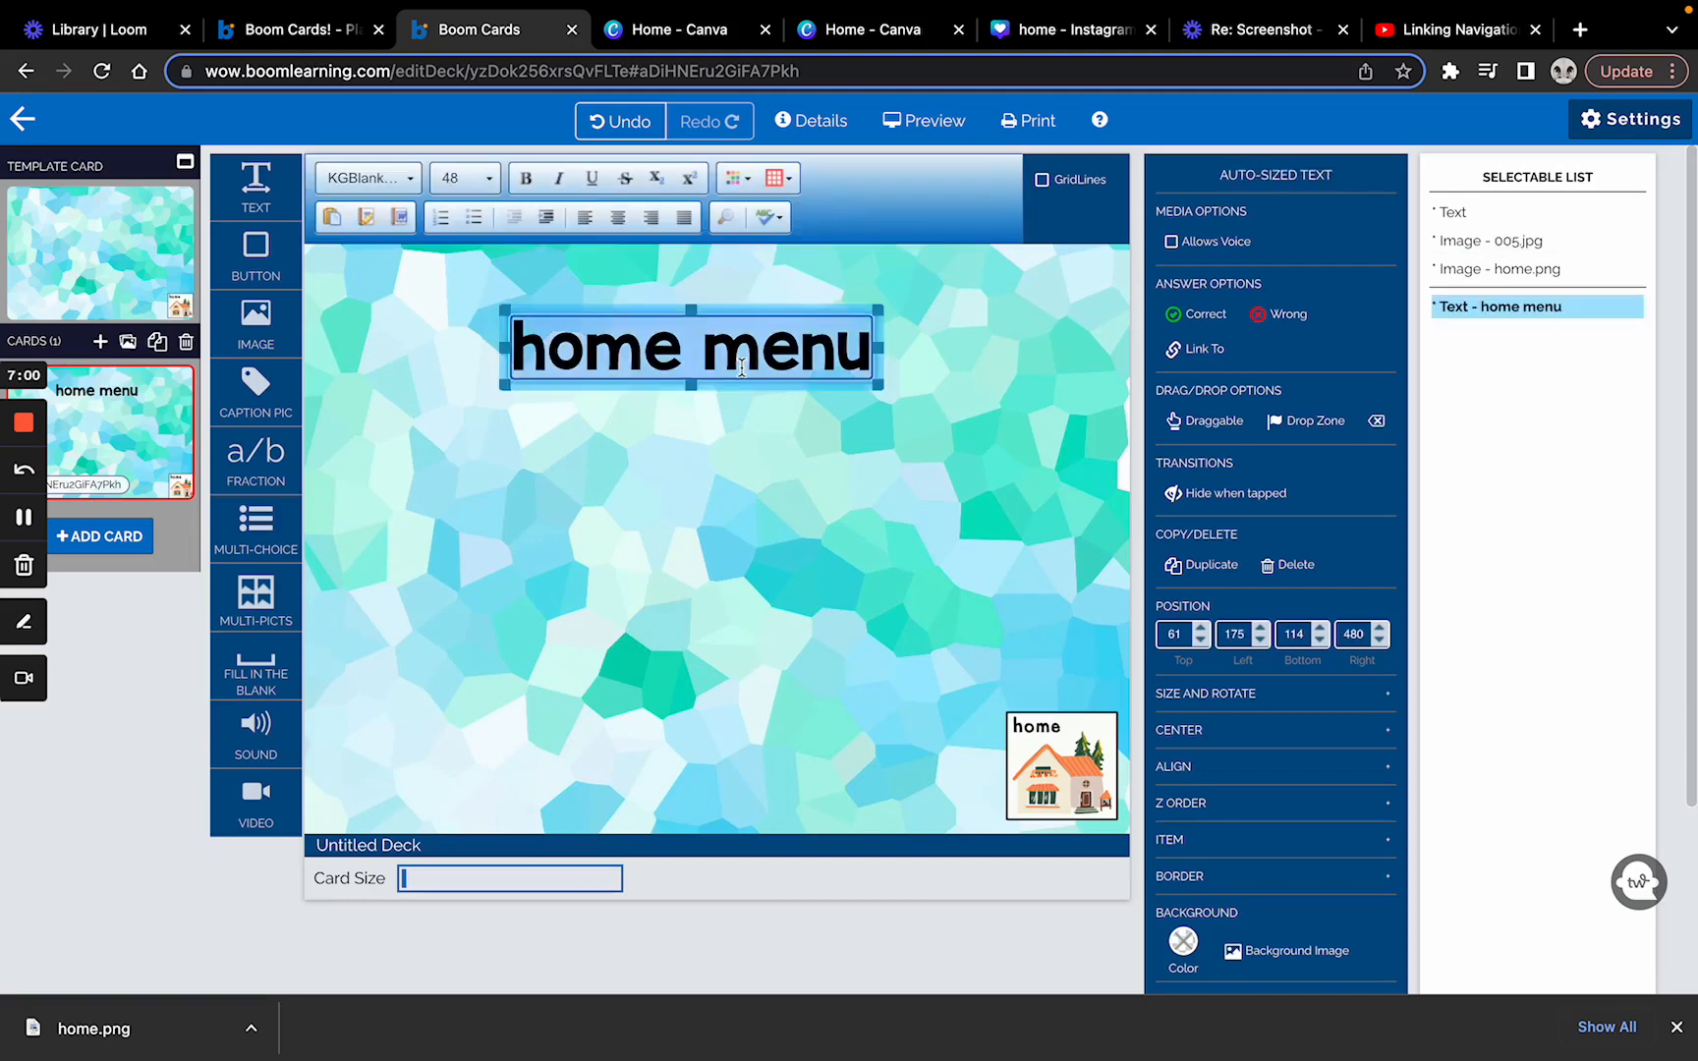
left_click(1183, 941)
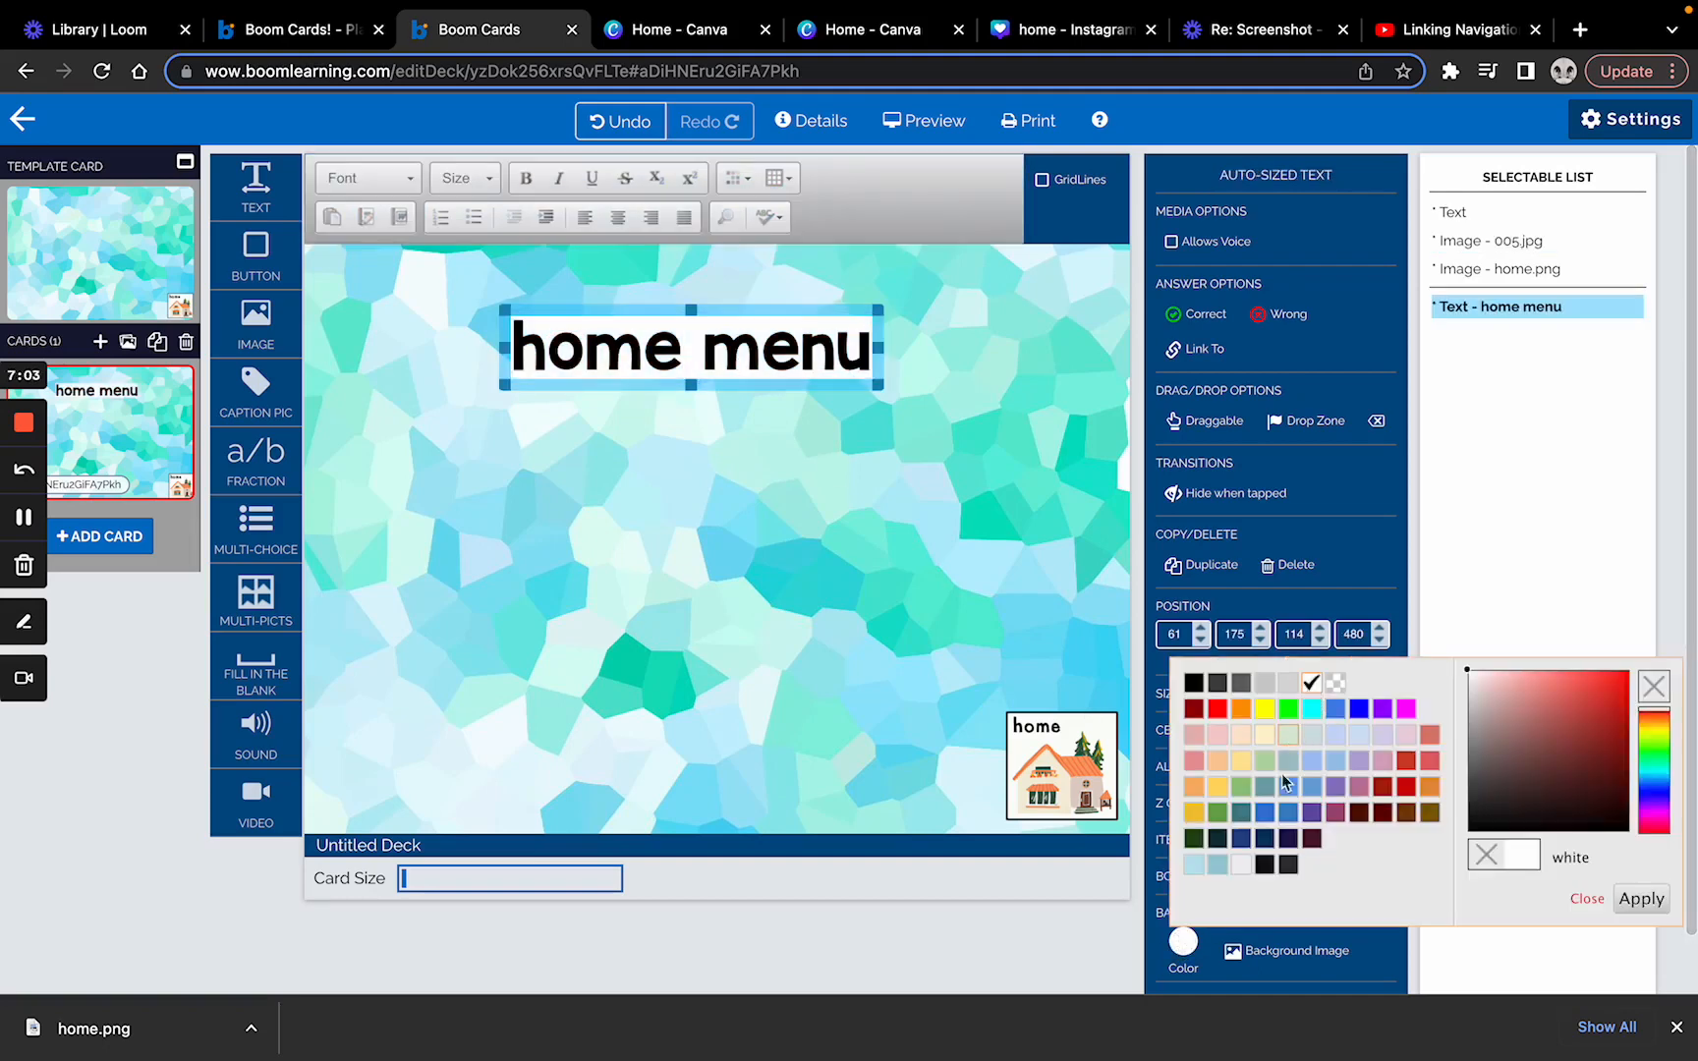
left_click(1162, 889)
left_click(1382, 911)
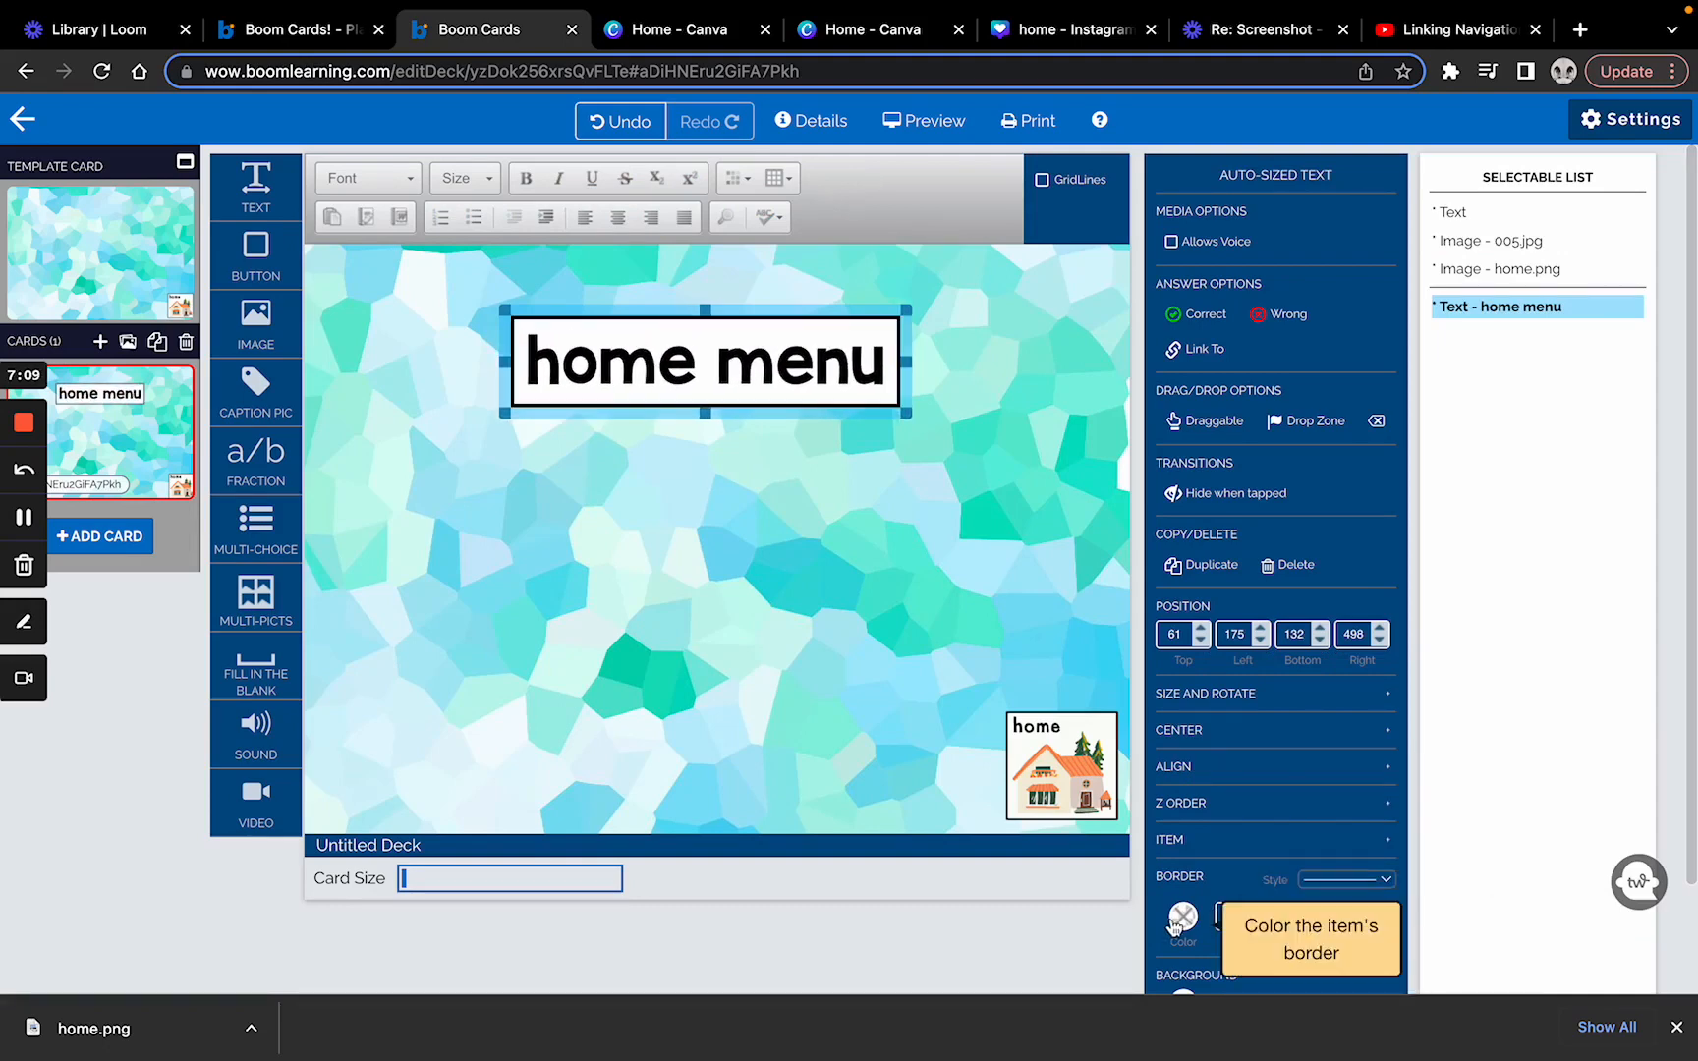
left_click(821, 512)
Move the "home menu" title box slightly higher and center it horizontally on the card
left_click_drag(807, 381, 798, 350)
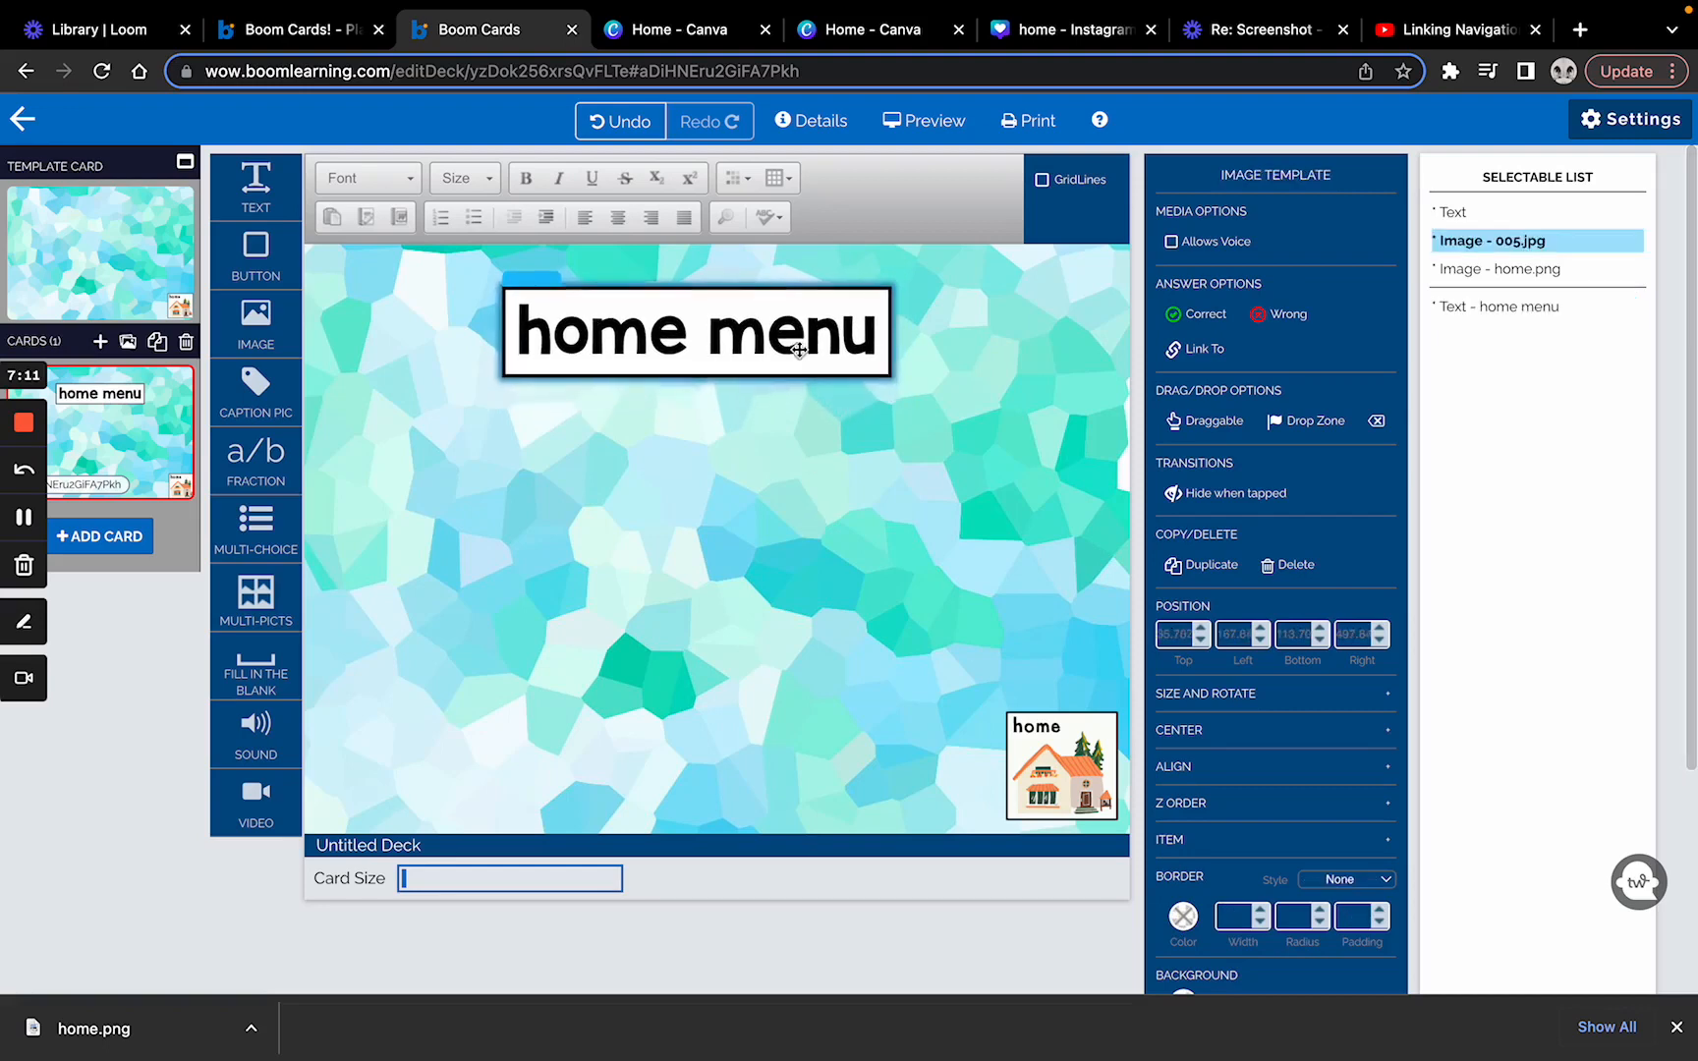
left_click(1201, 730)
left_click(1209, 760)
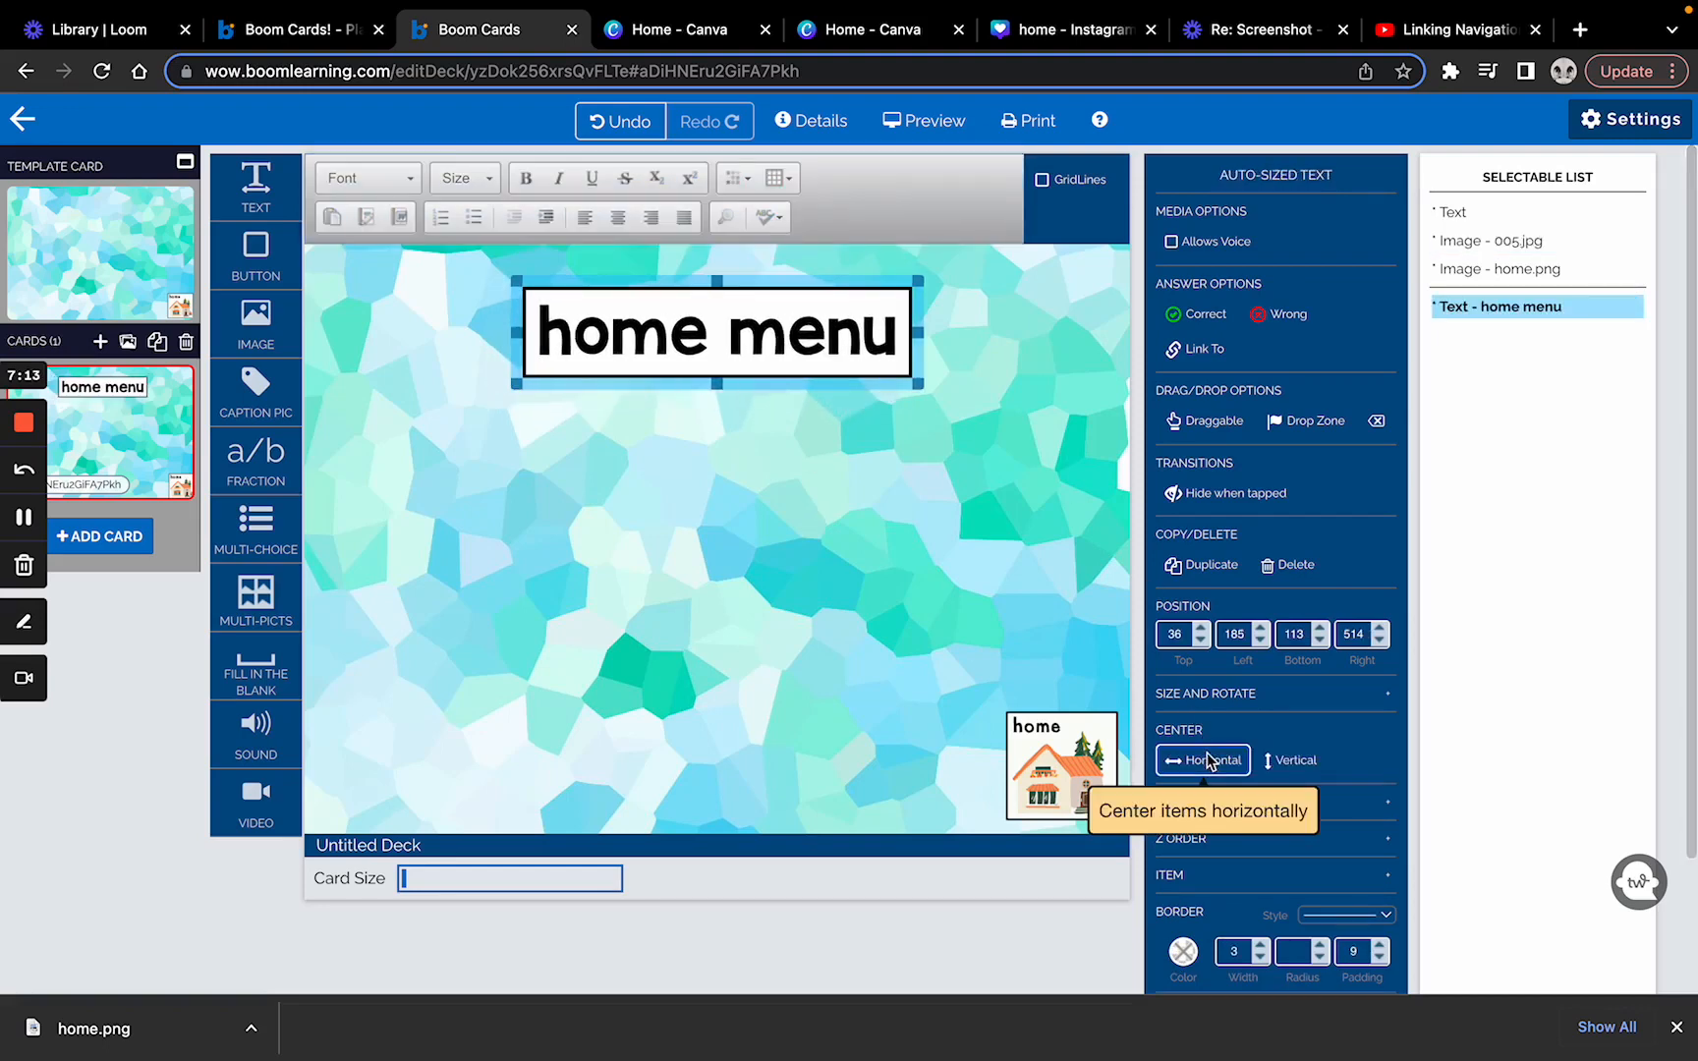
left_click(842, 595)
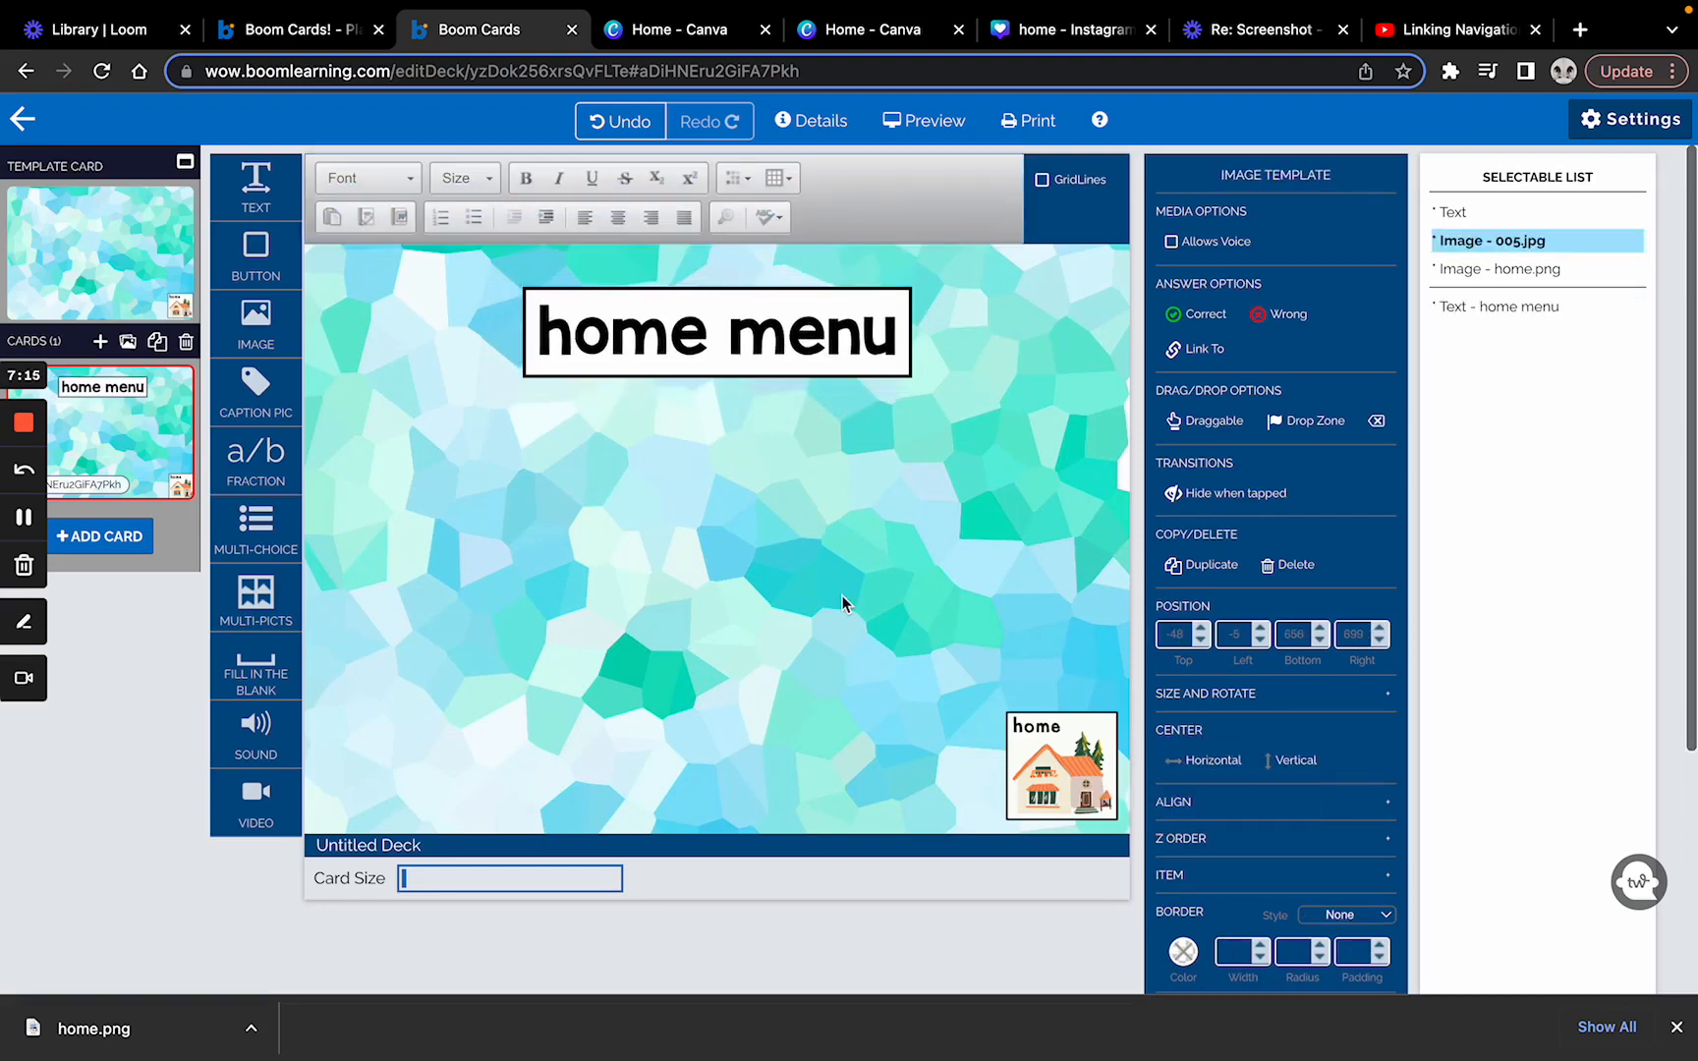
Widen the "home menu" box slightly and center the text inside it
left_click(849, 305)
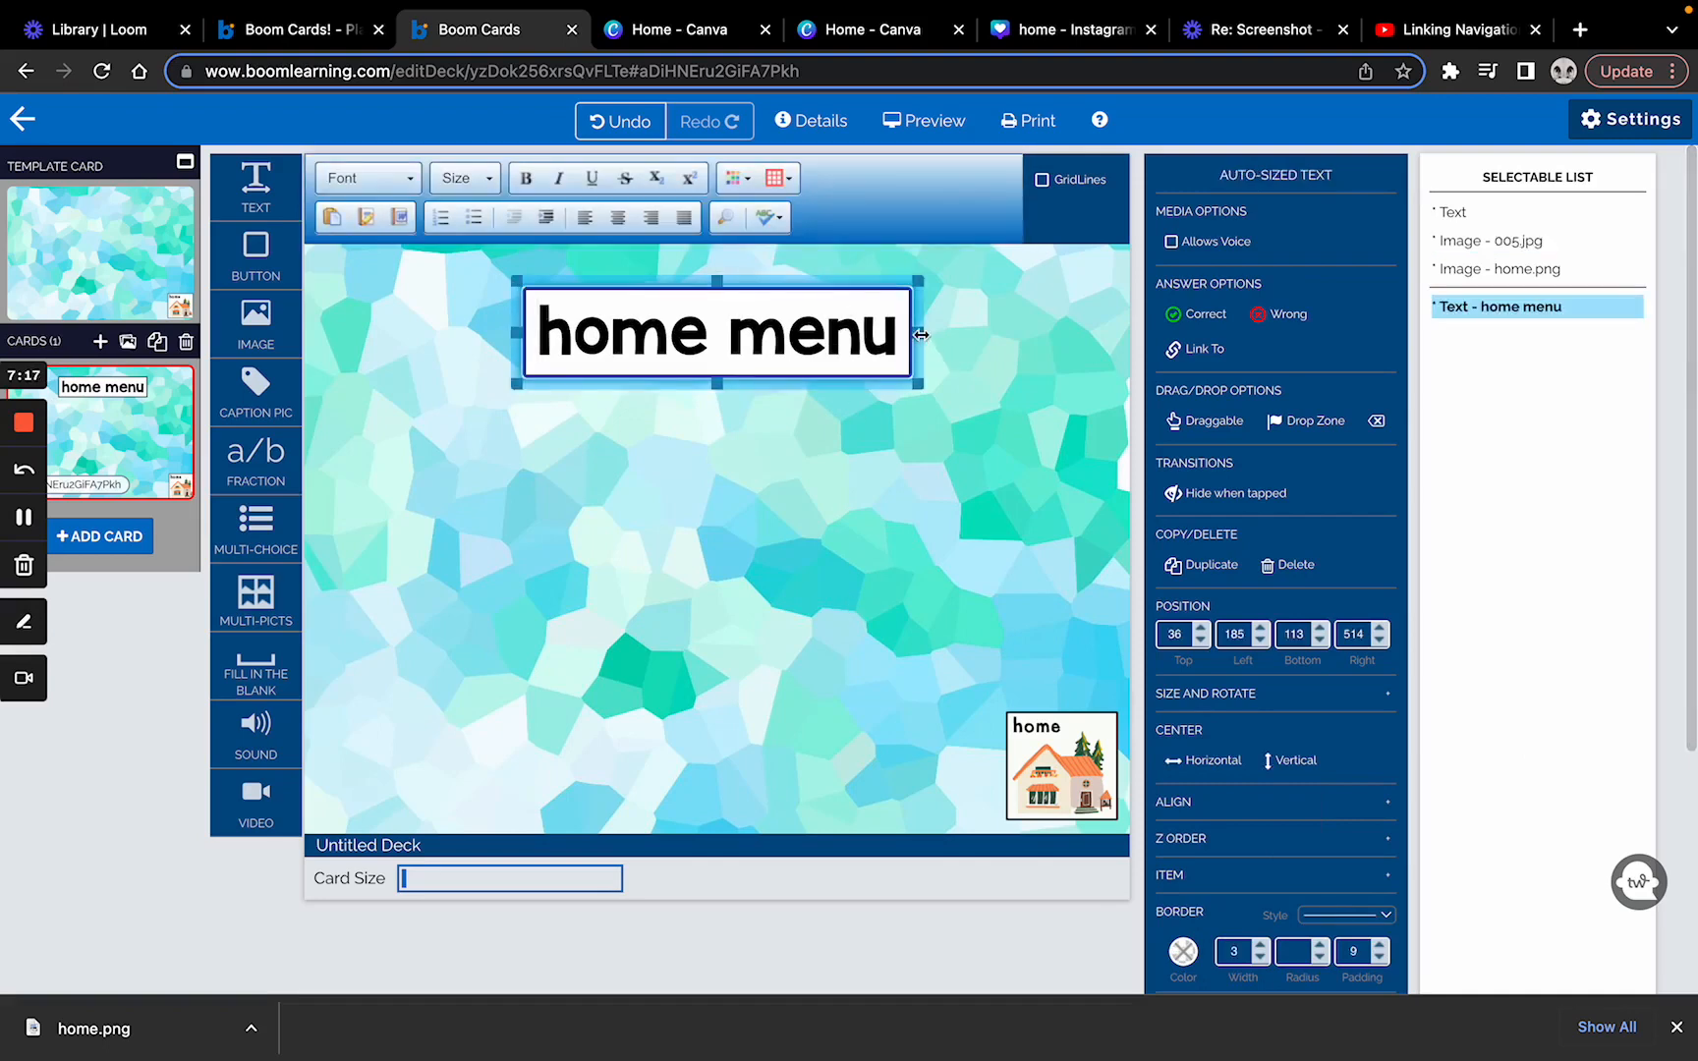
left_click_drag(917, 332, 947, 332)
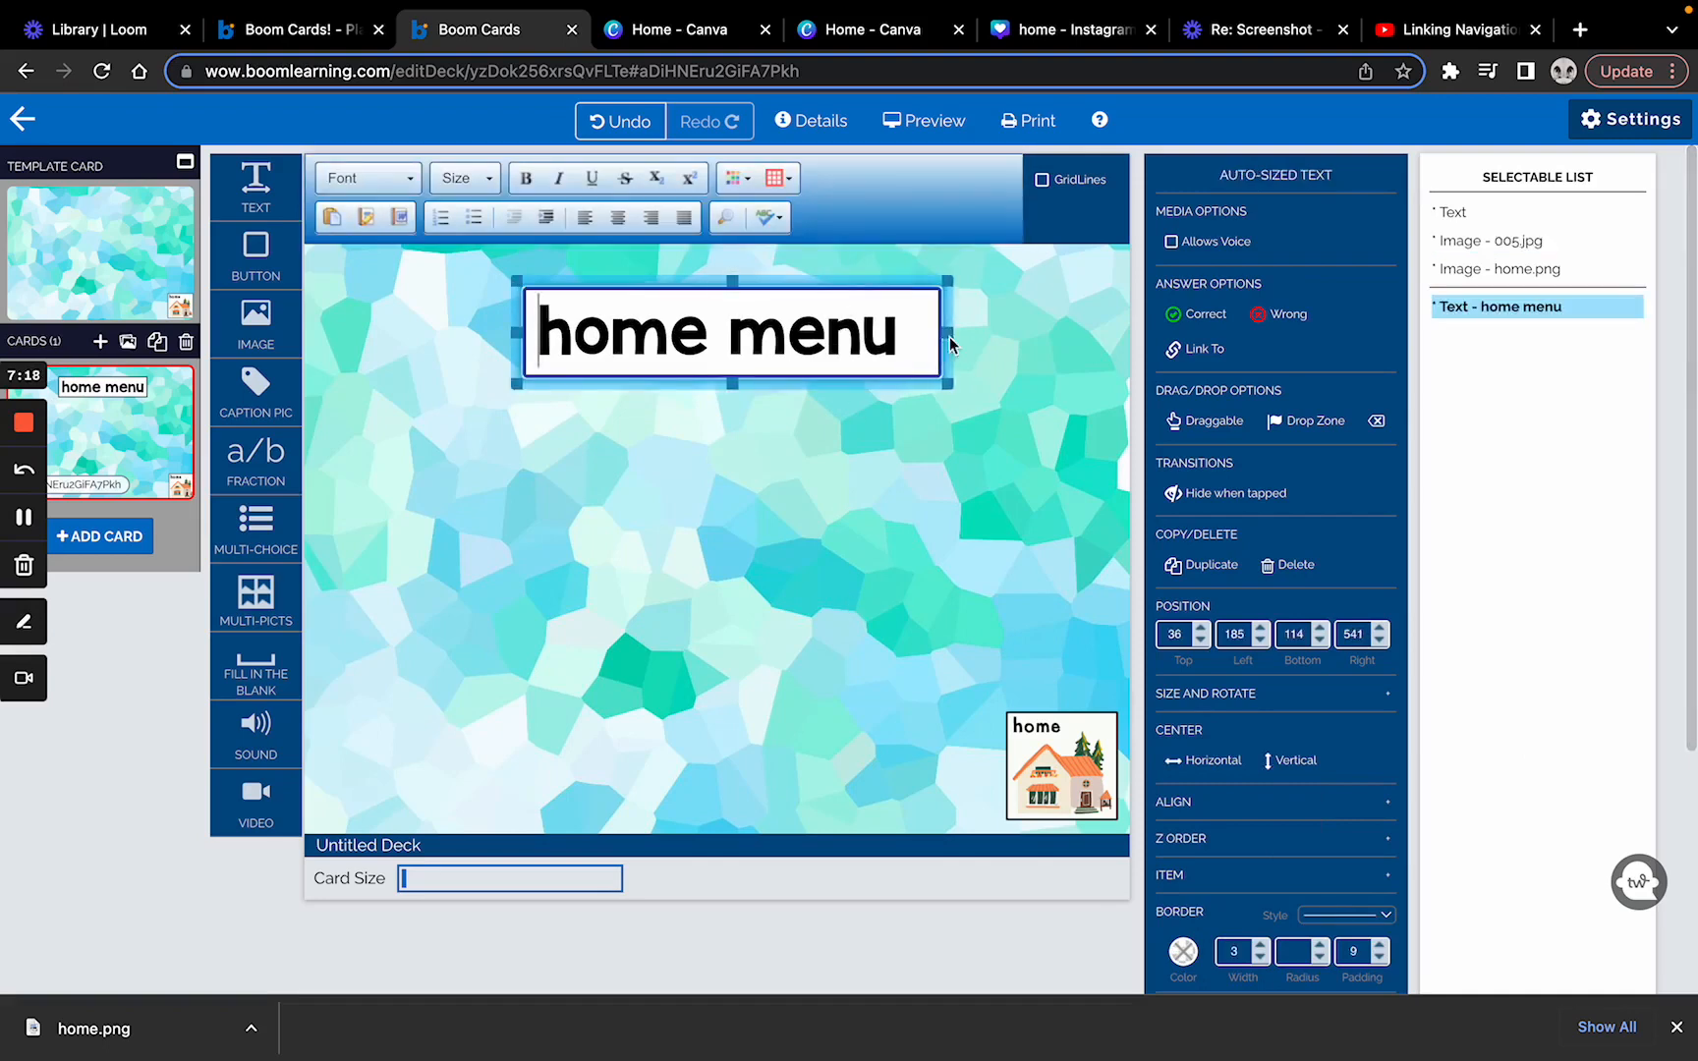
left_click(618, 218)
left_click(849, 654)
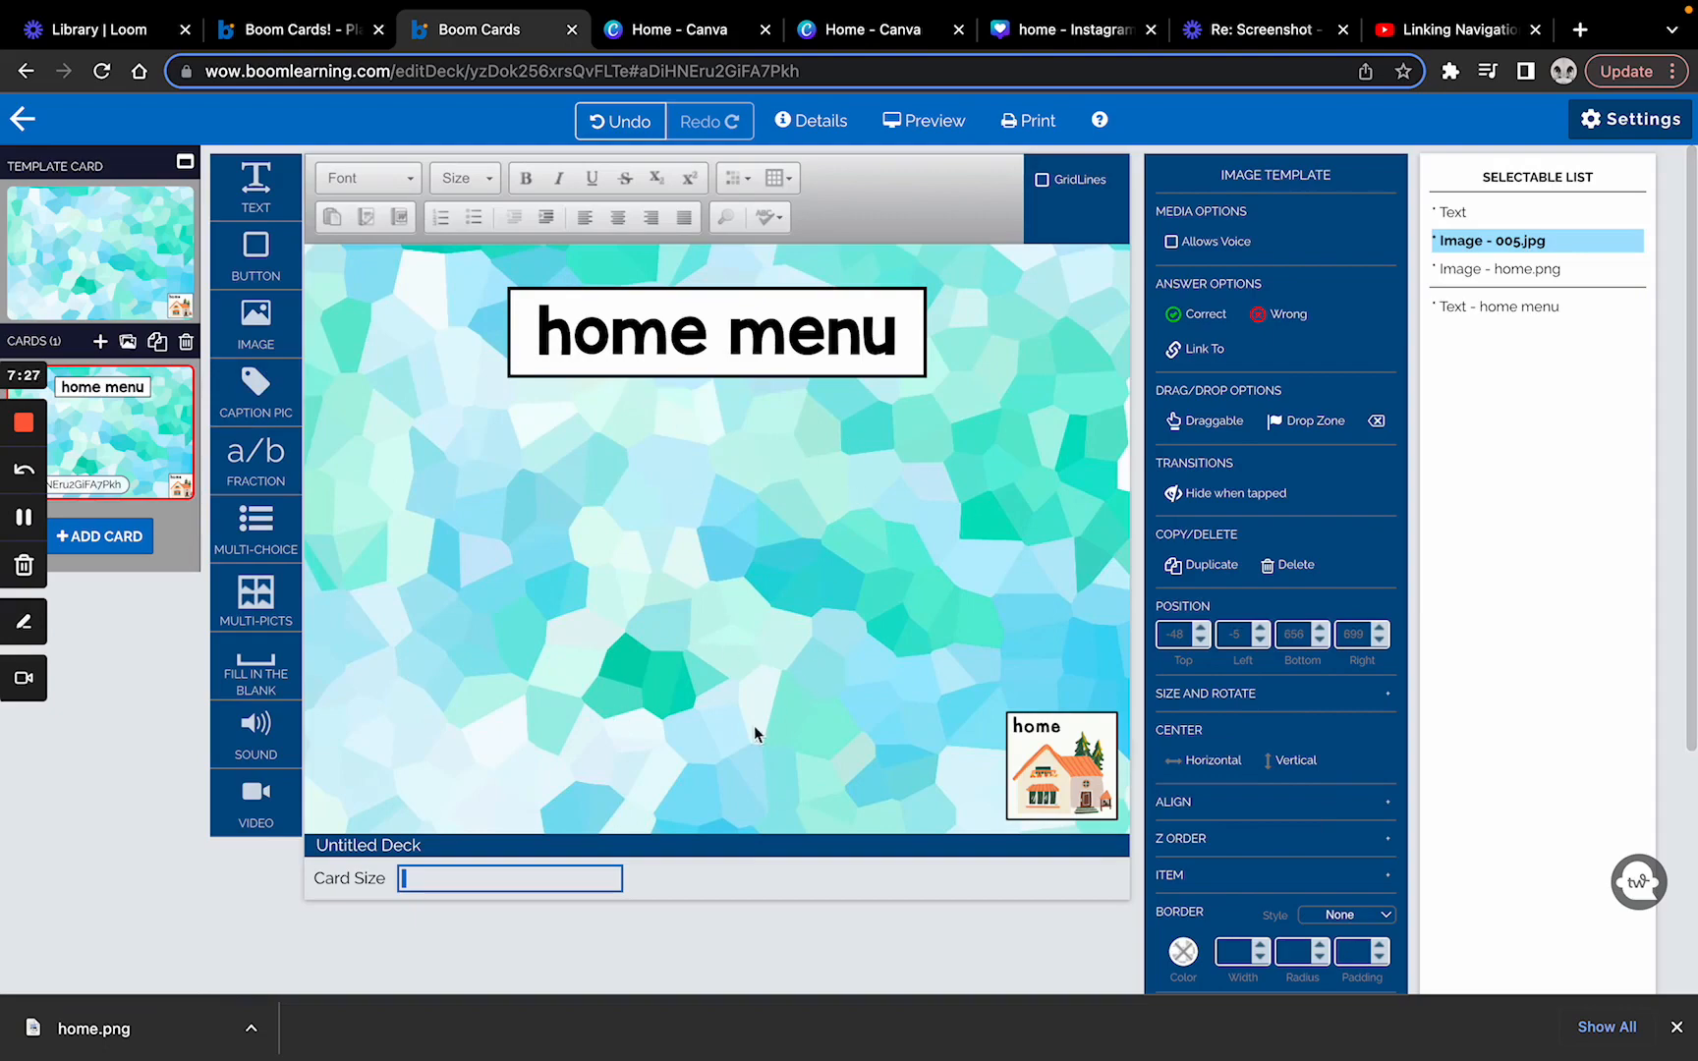
Insert Star02.png on the card, shrink it, and place it in the left half below the title
left_click(253, 325)
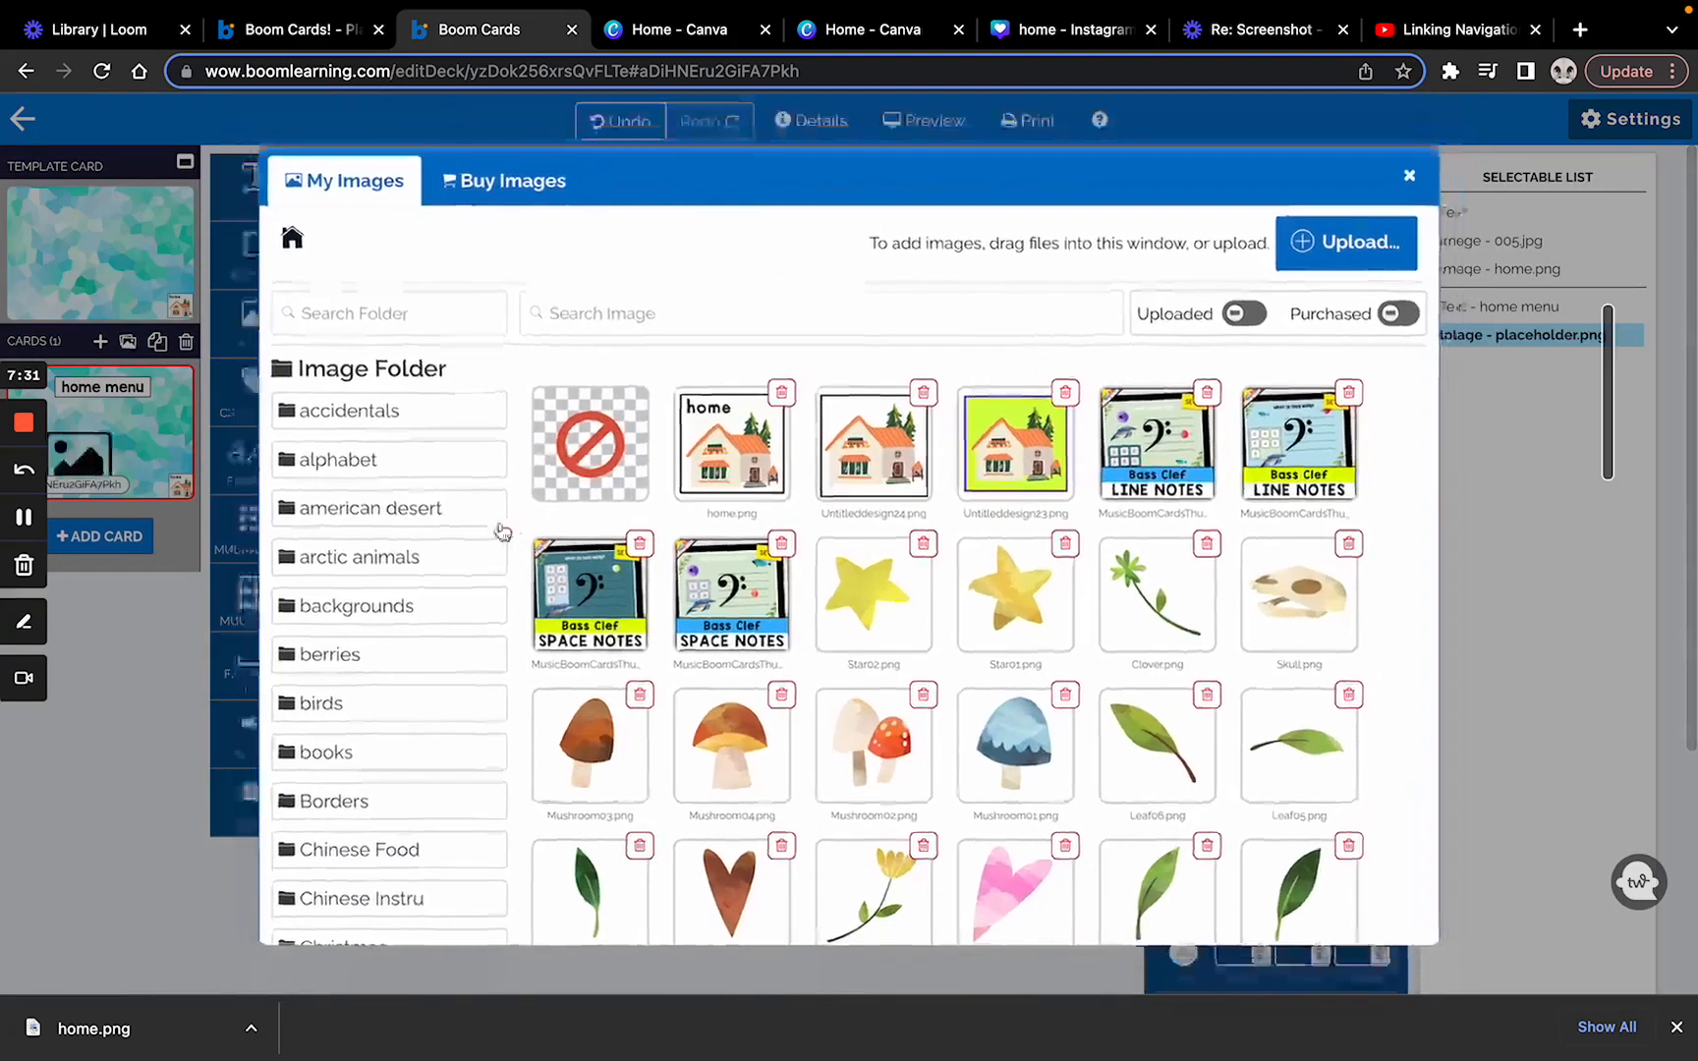
left_click(855, 625)
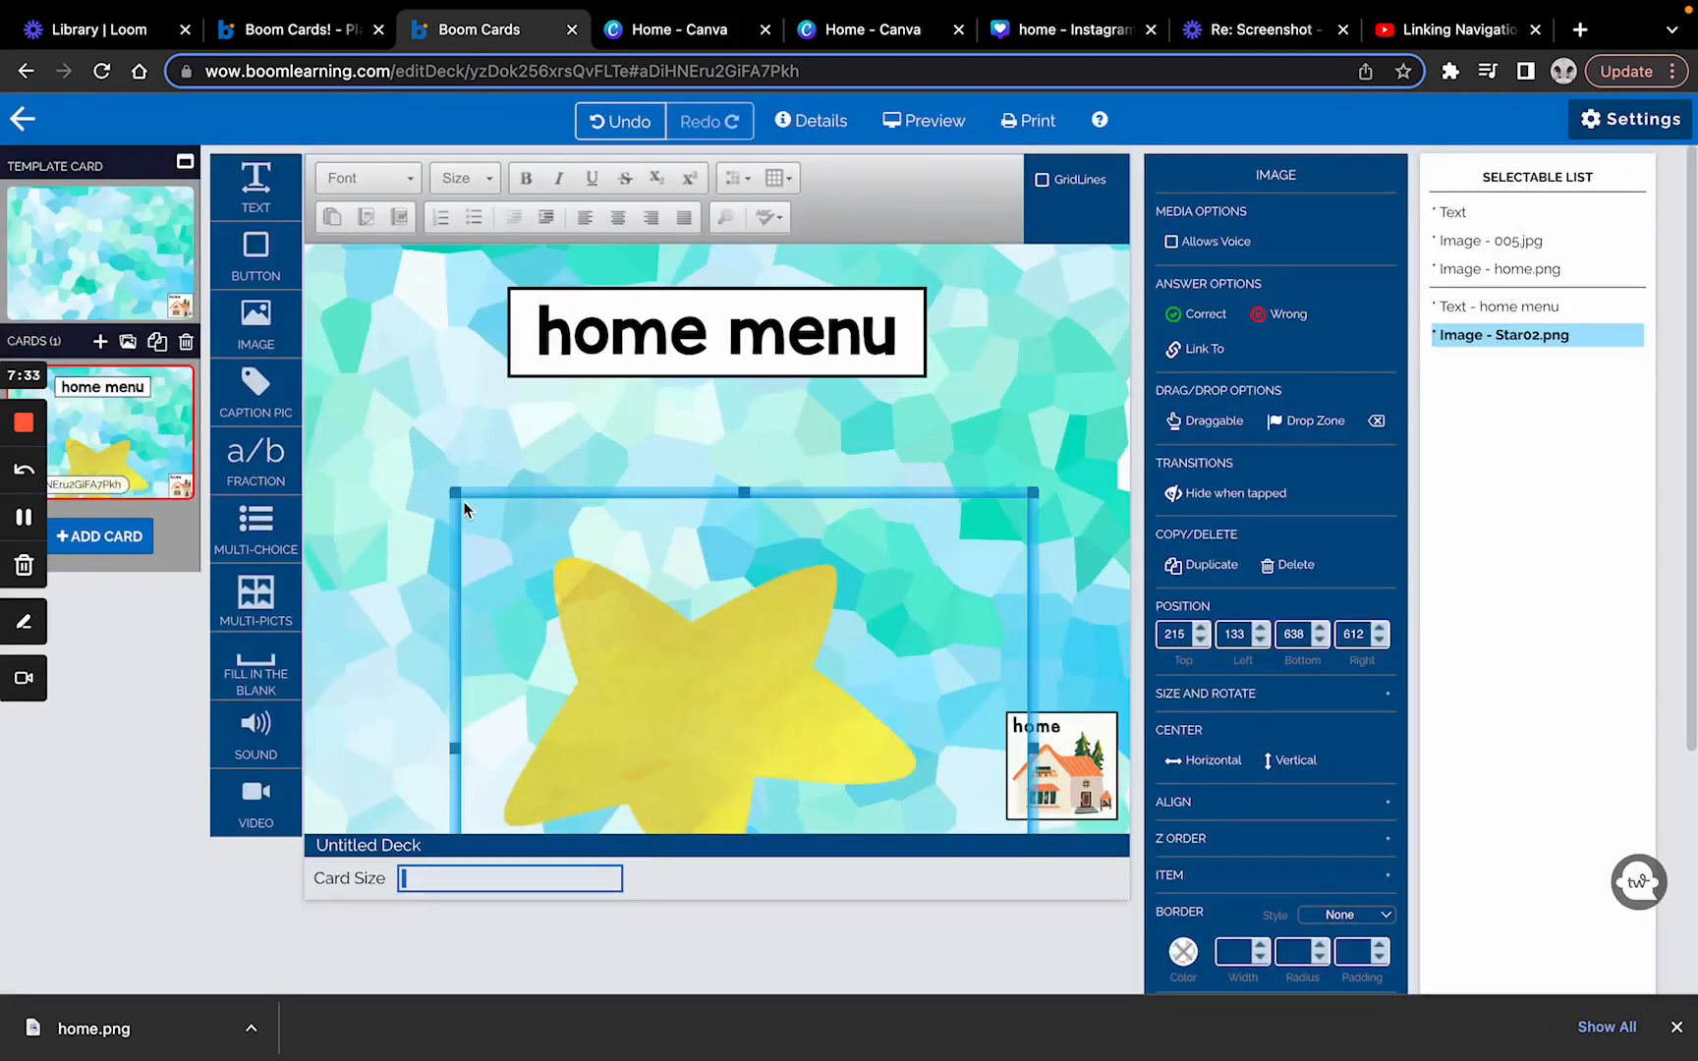
left_click_drag(458, 494, 791, 798)
left_click_drag(900, 831, 493, 475)
Insert Mushroom01.png, shrink it, and place it on the right side of the card above the home image
left_click(255, 325)
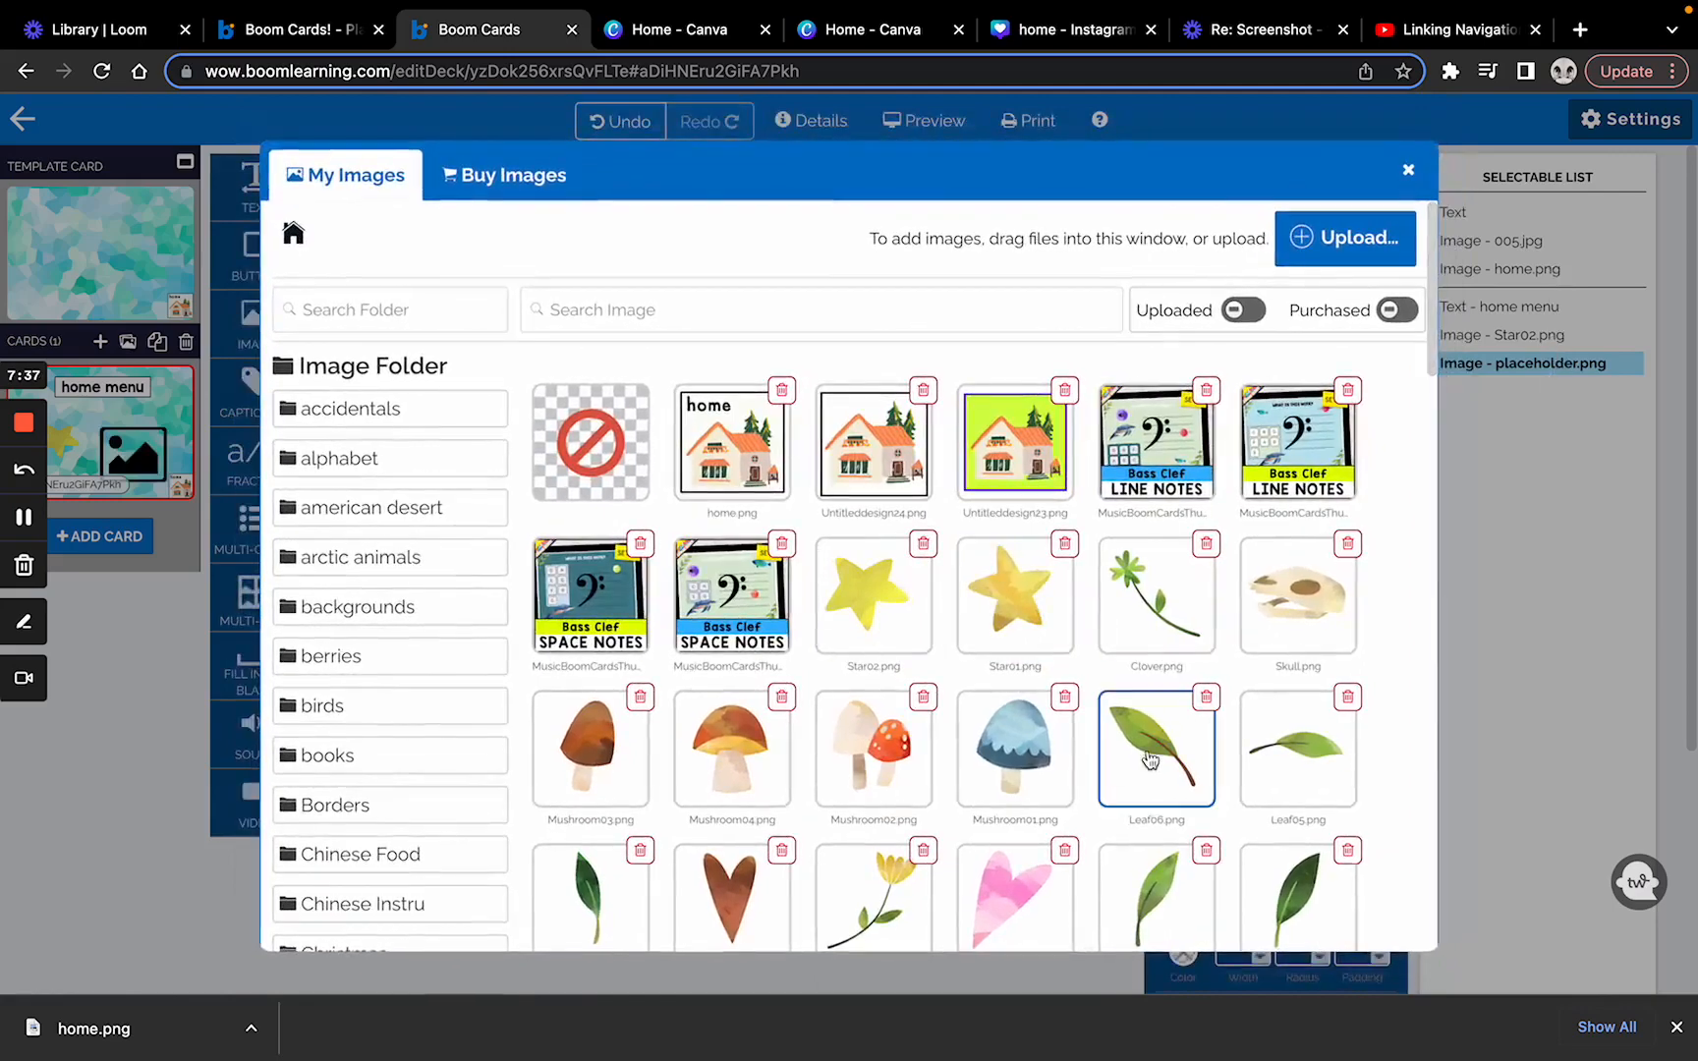
scroll(1204, 681, "down", 5)
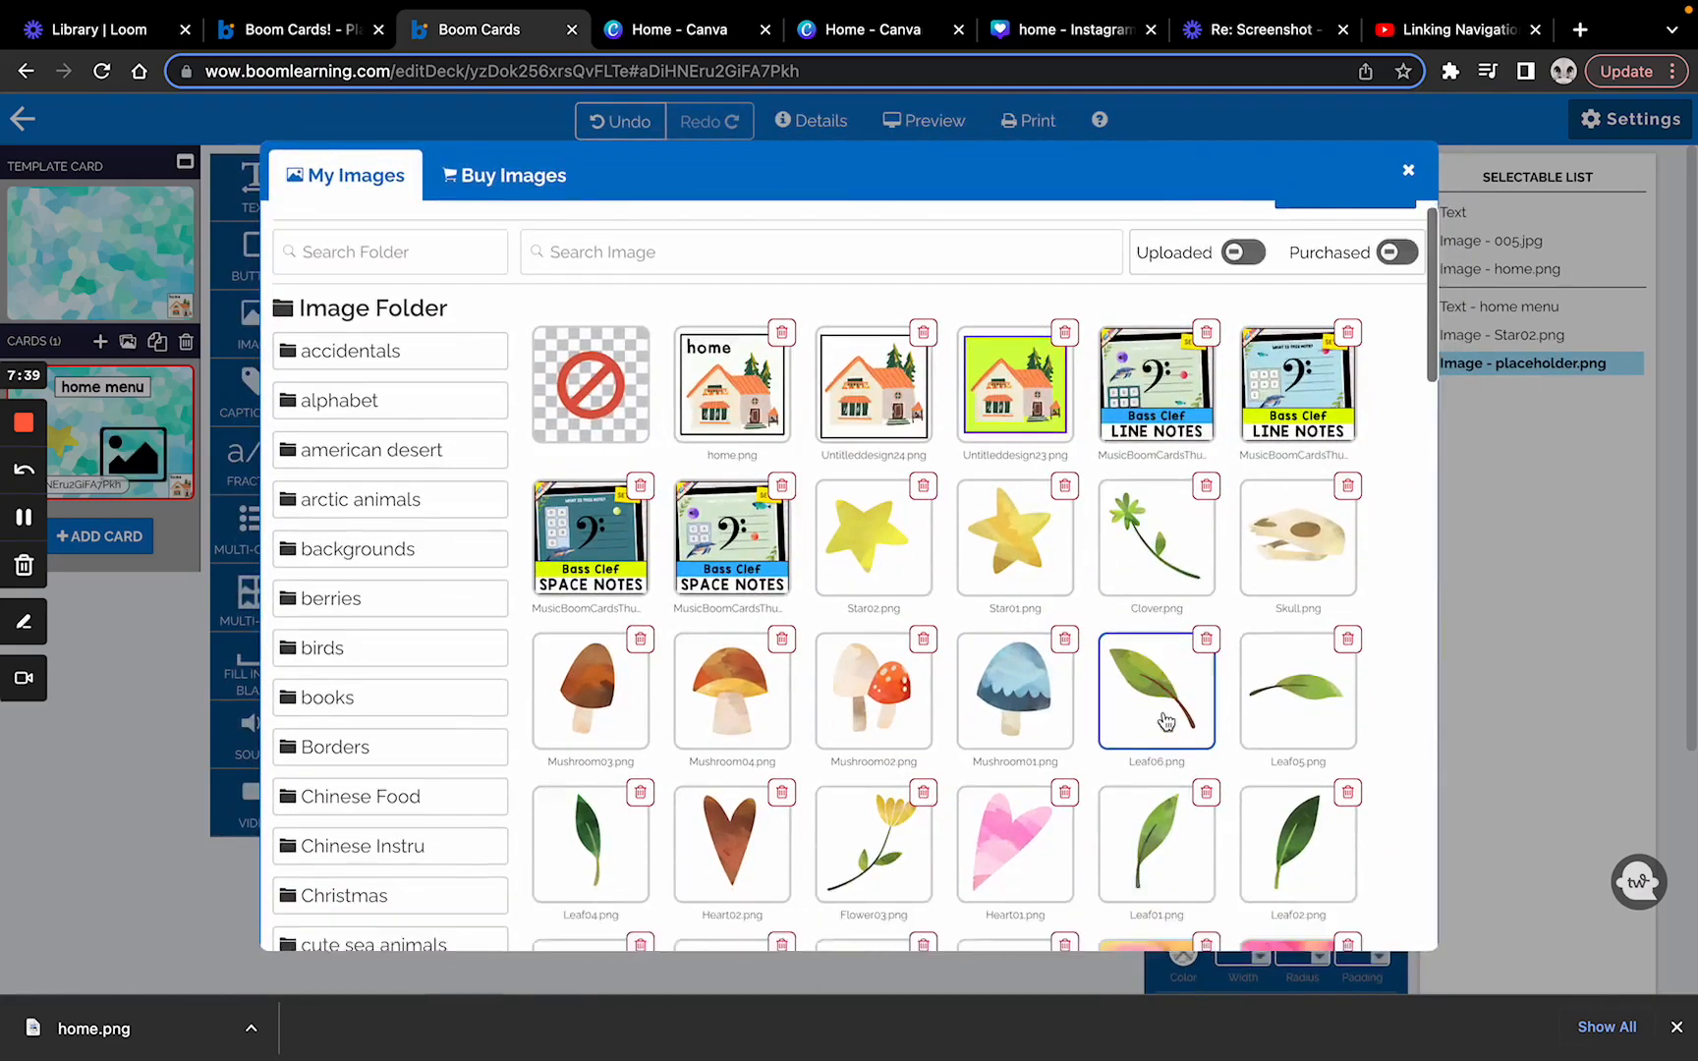
left_click(1023, 406)
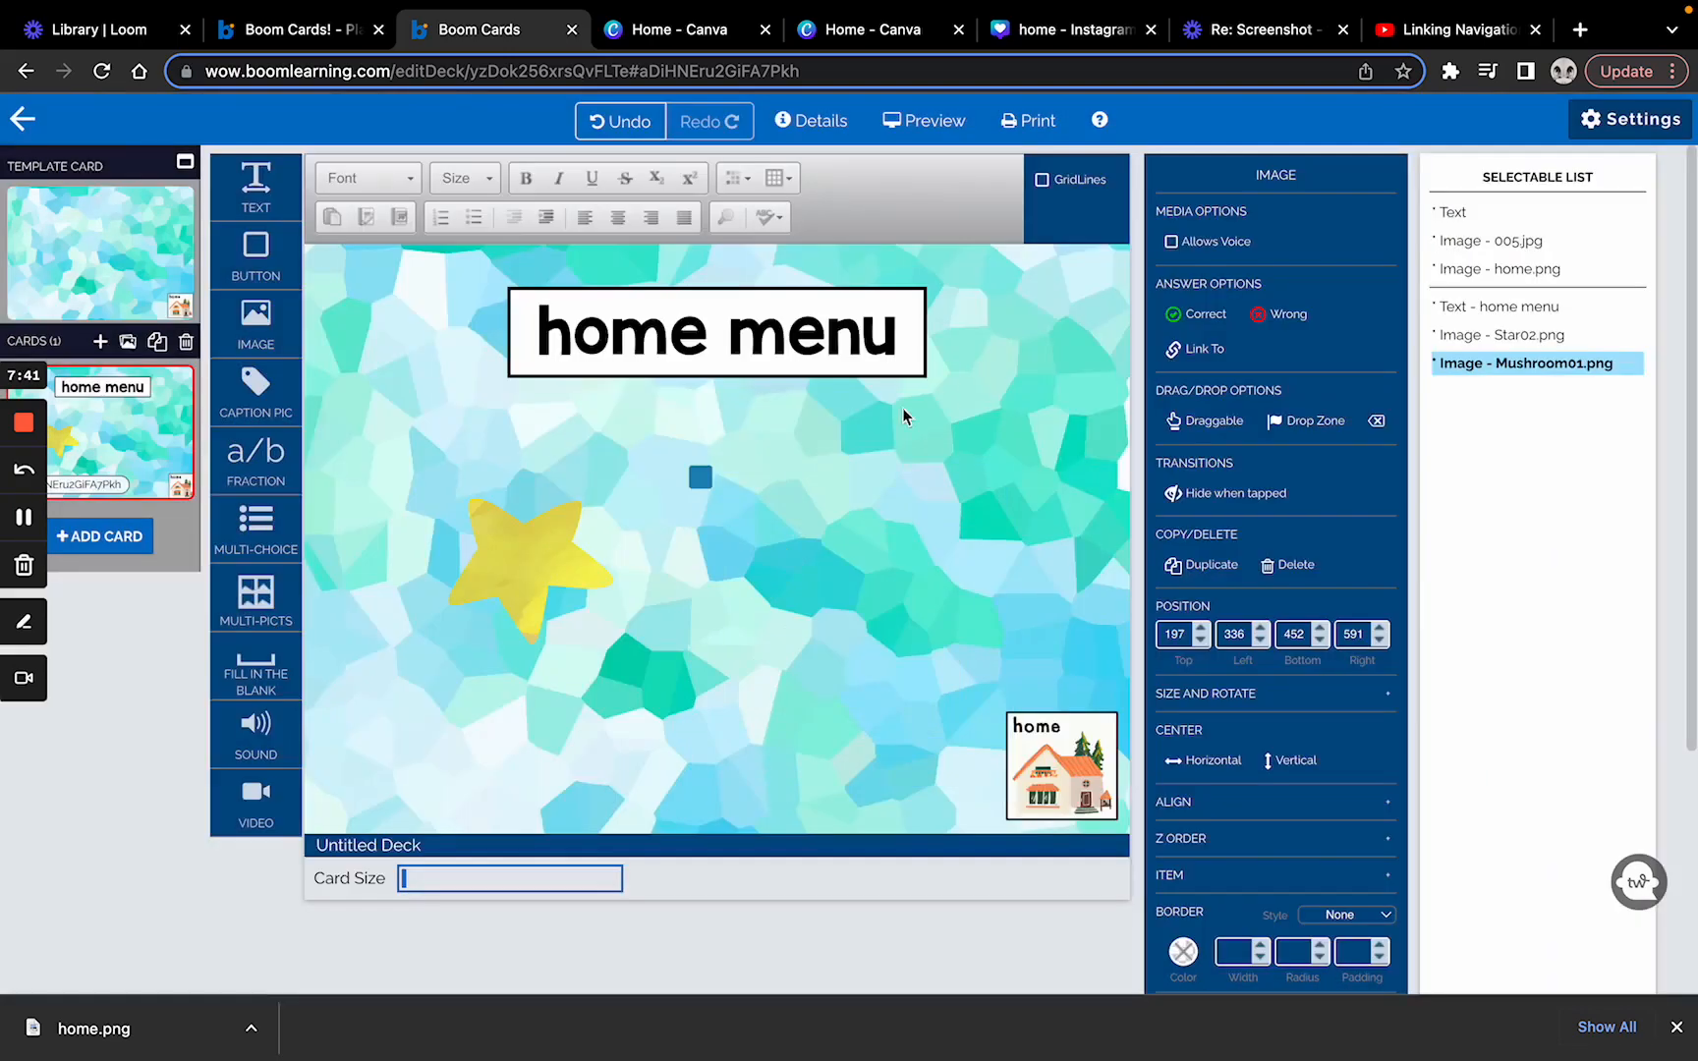
left_click_drag(696, 476, 909, 749)
left_click_drag(1030, 813, 824, 479)
left_click(923, 685)
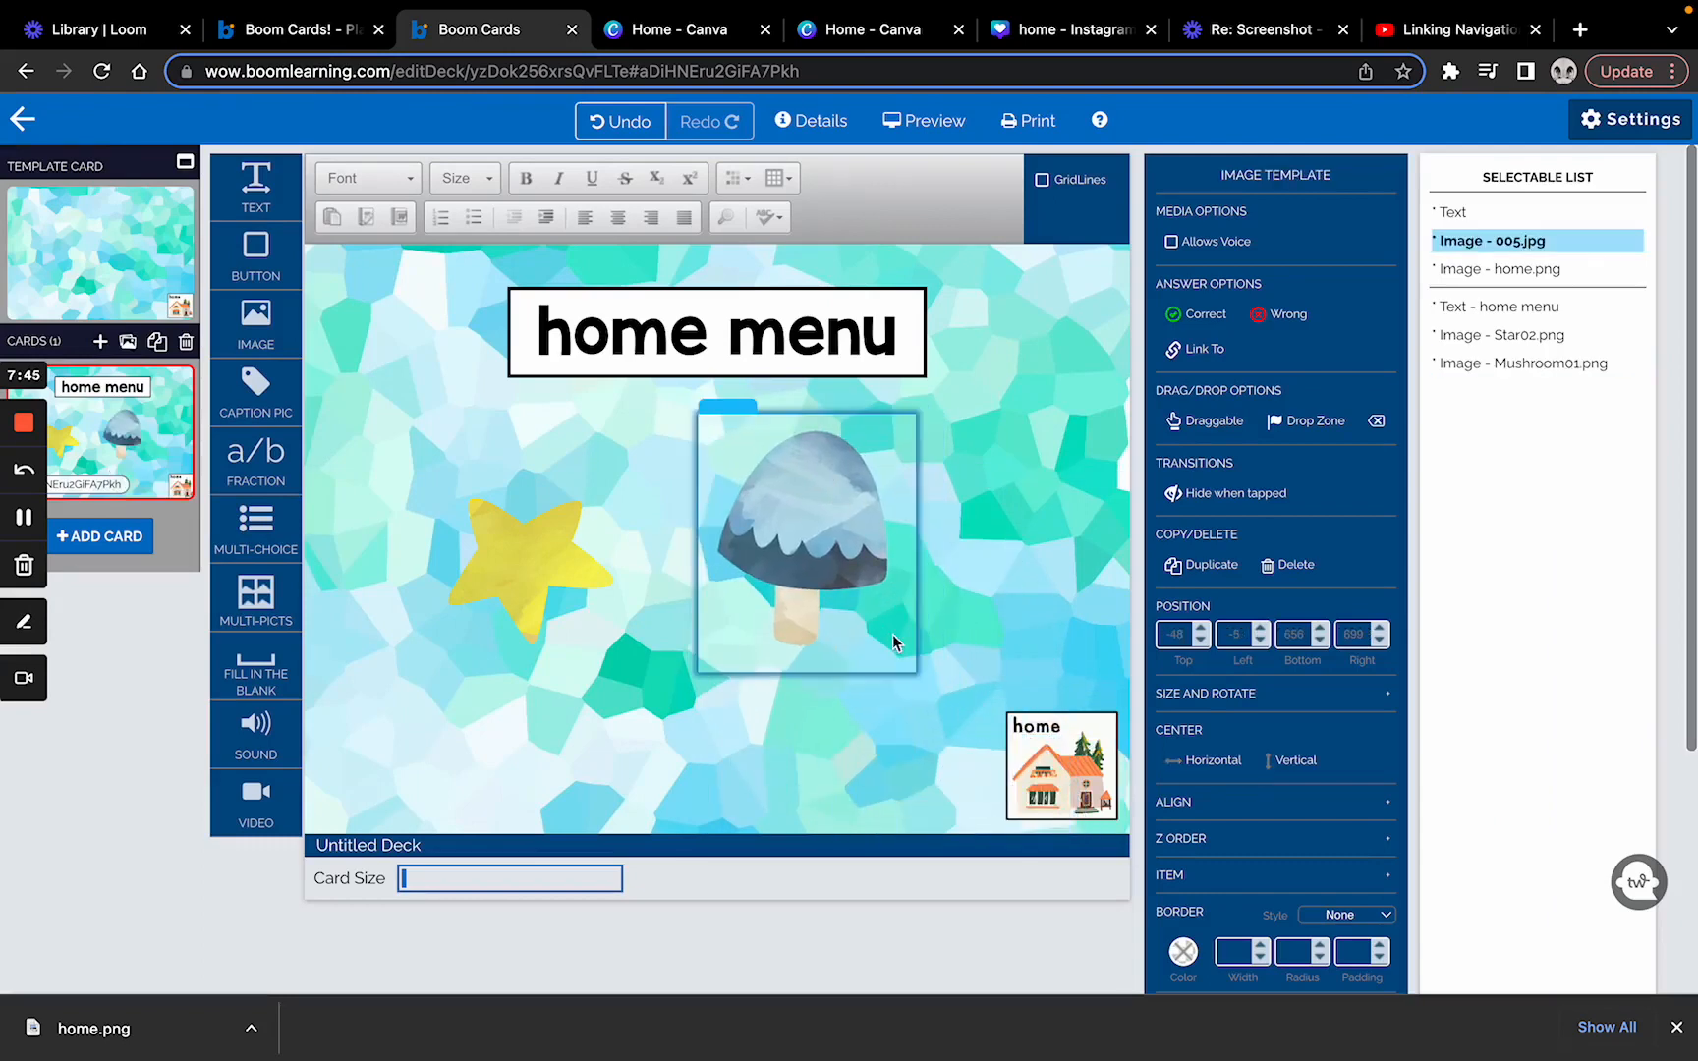
left_click(893, 634)
left_click_drag(920, 677, 869, 616)
left_click_drag(787, 499, 923, 512)
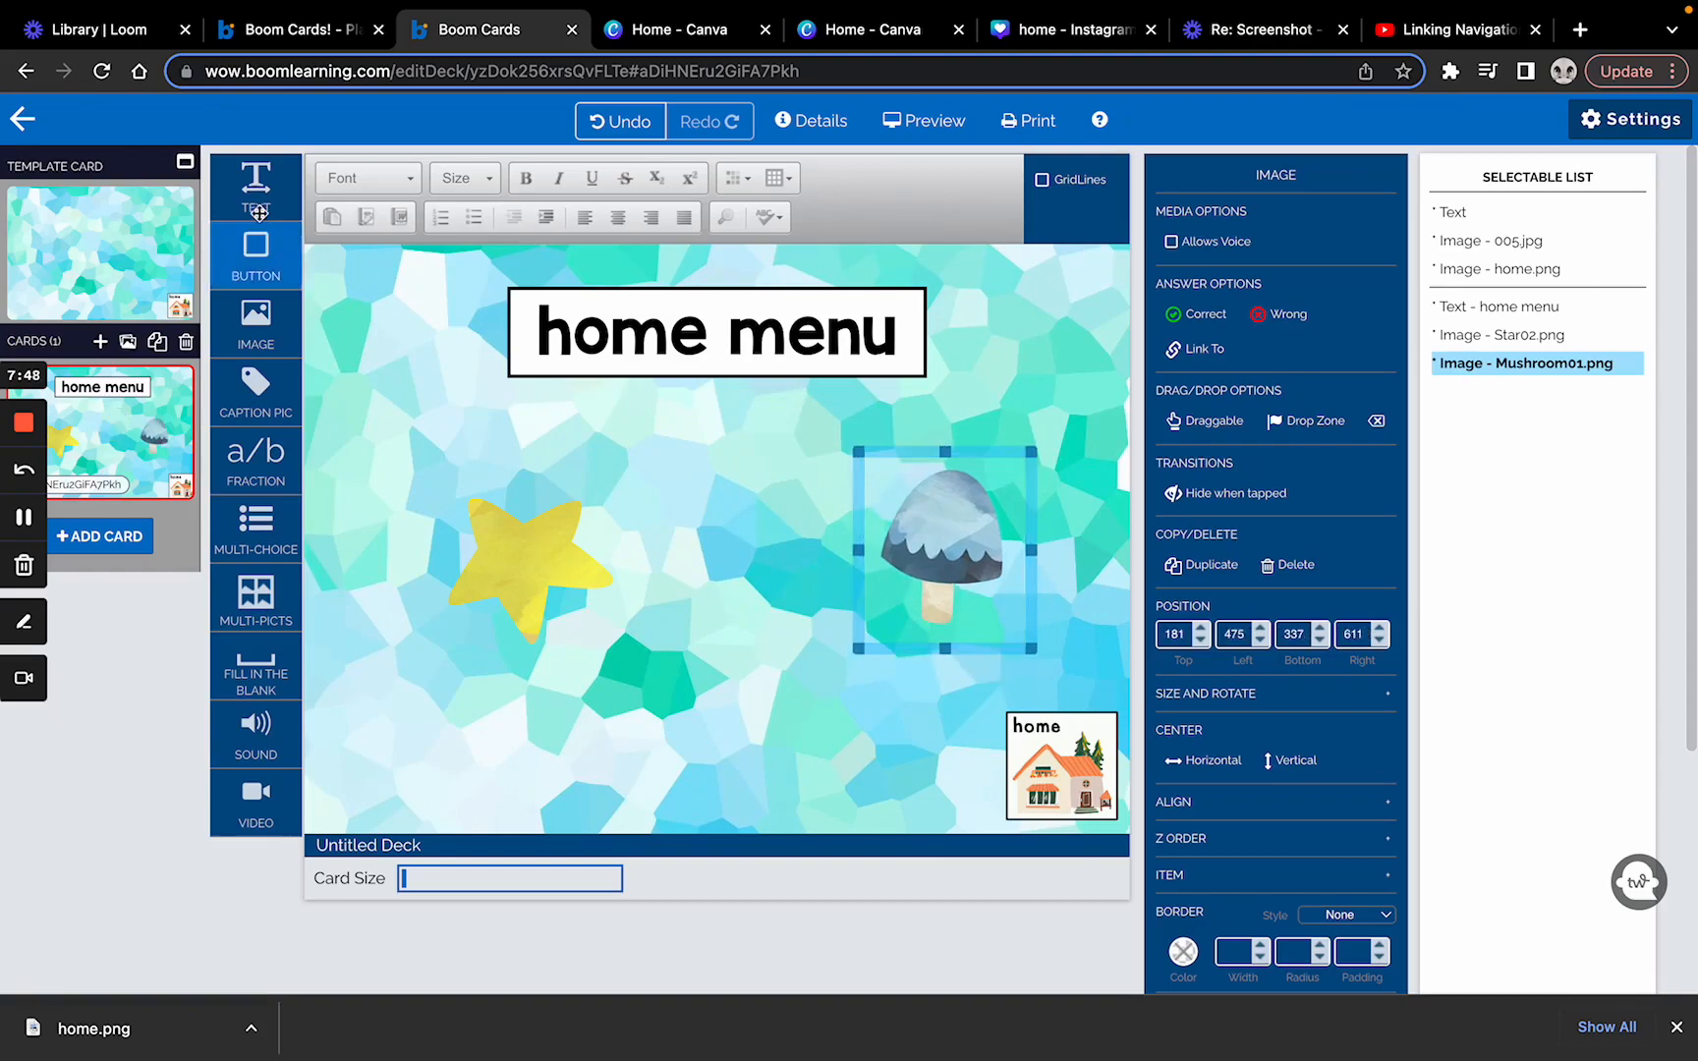
Insert Mushroom03.png and shrink it to fit between the star and the blue mushroom
left_click(255, 325)
scroll(809, 698, "down", 10)
scroll(807, 688, "up", 10)
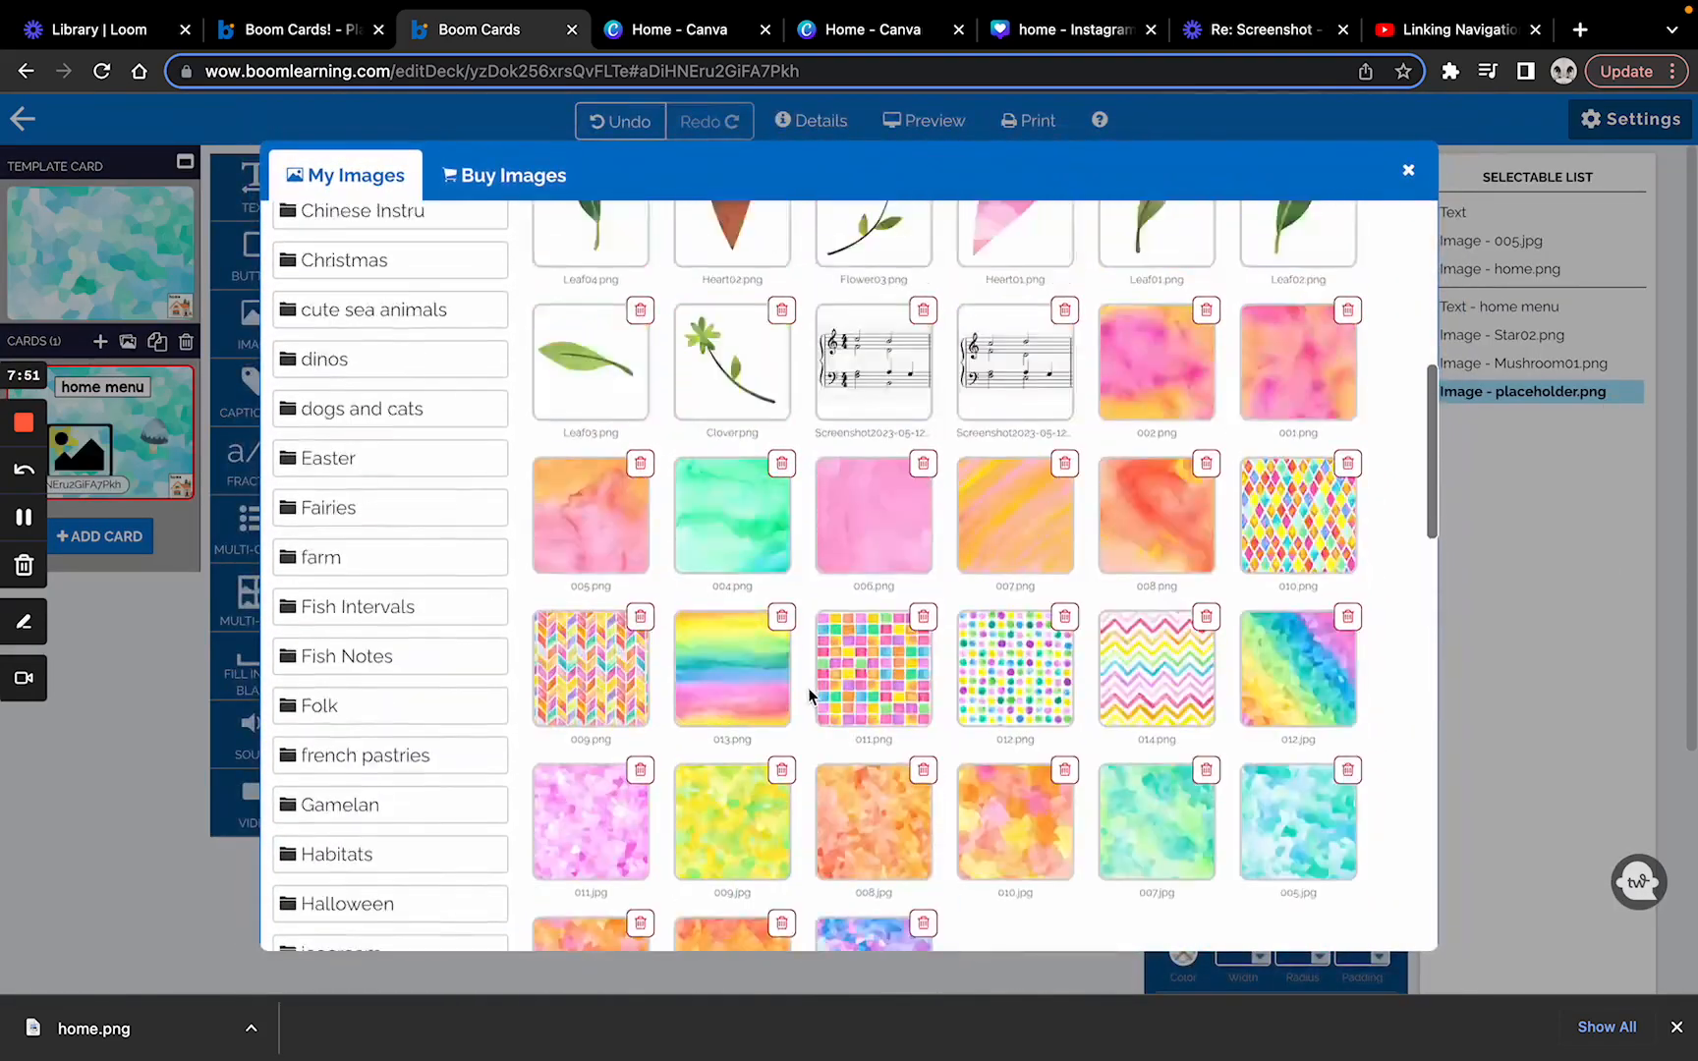
scroll(804, 340, "up", 2)
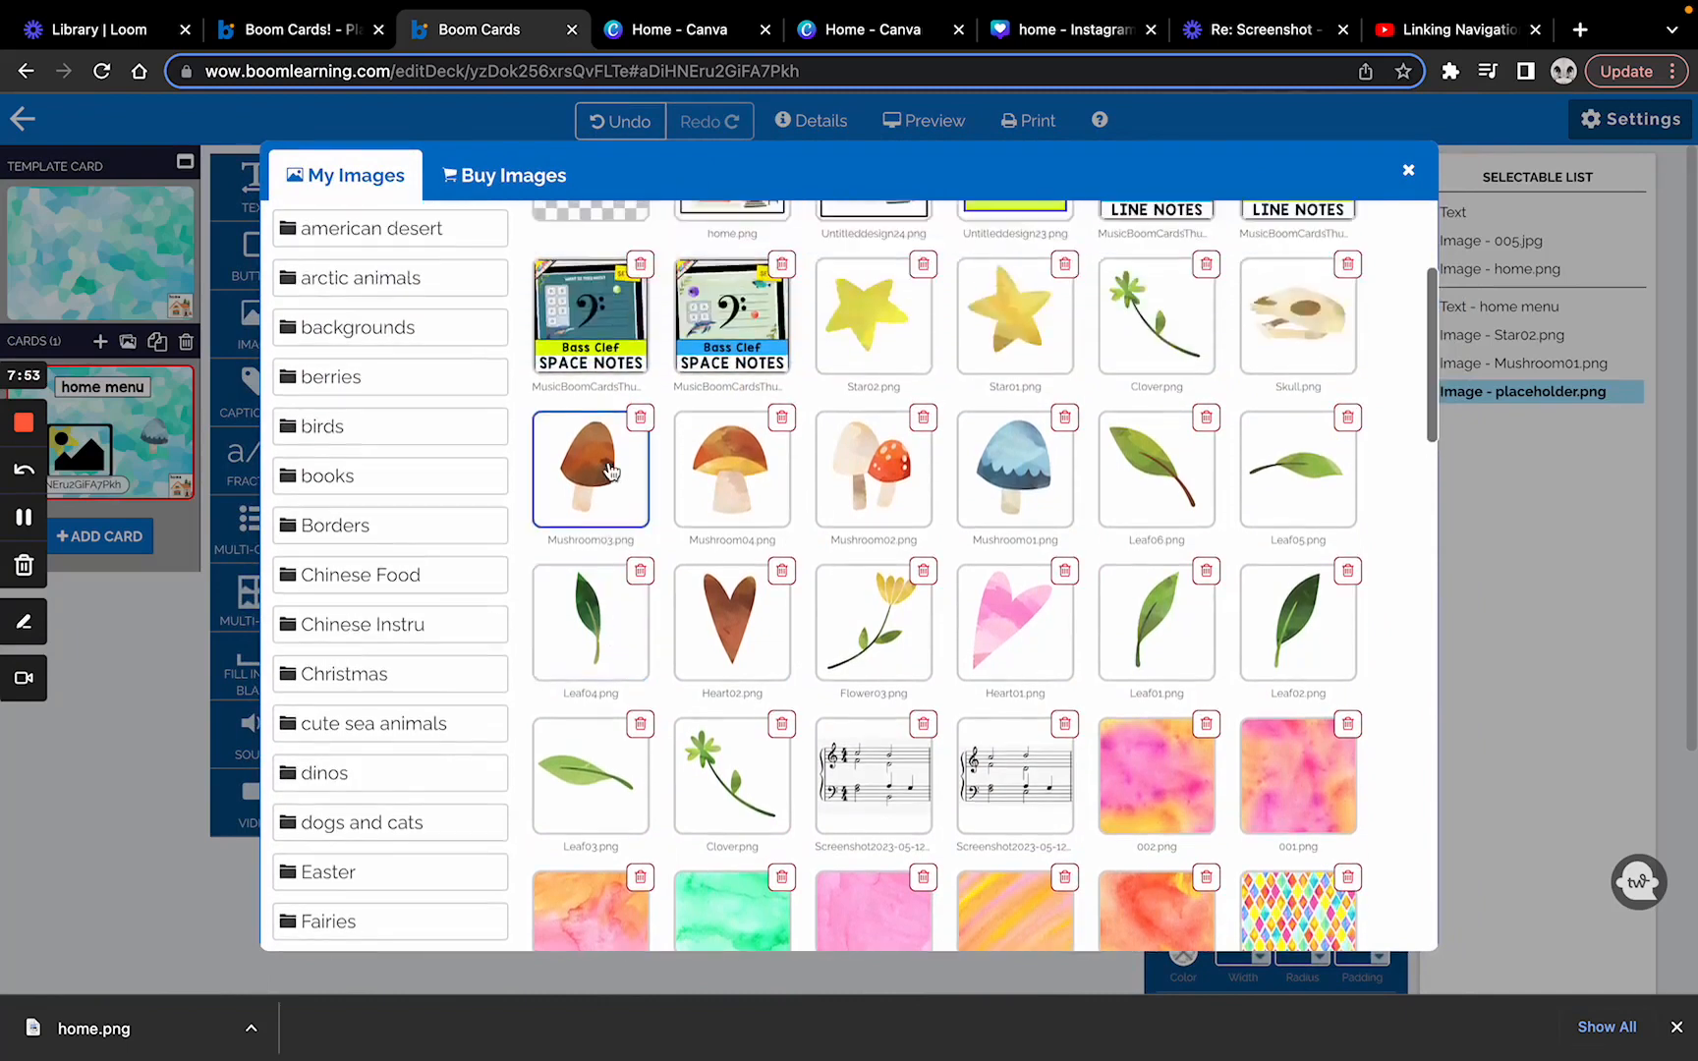
left_click(627, 498)
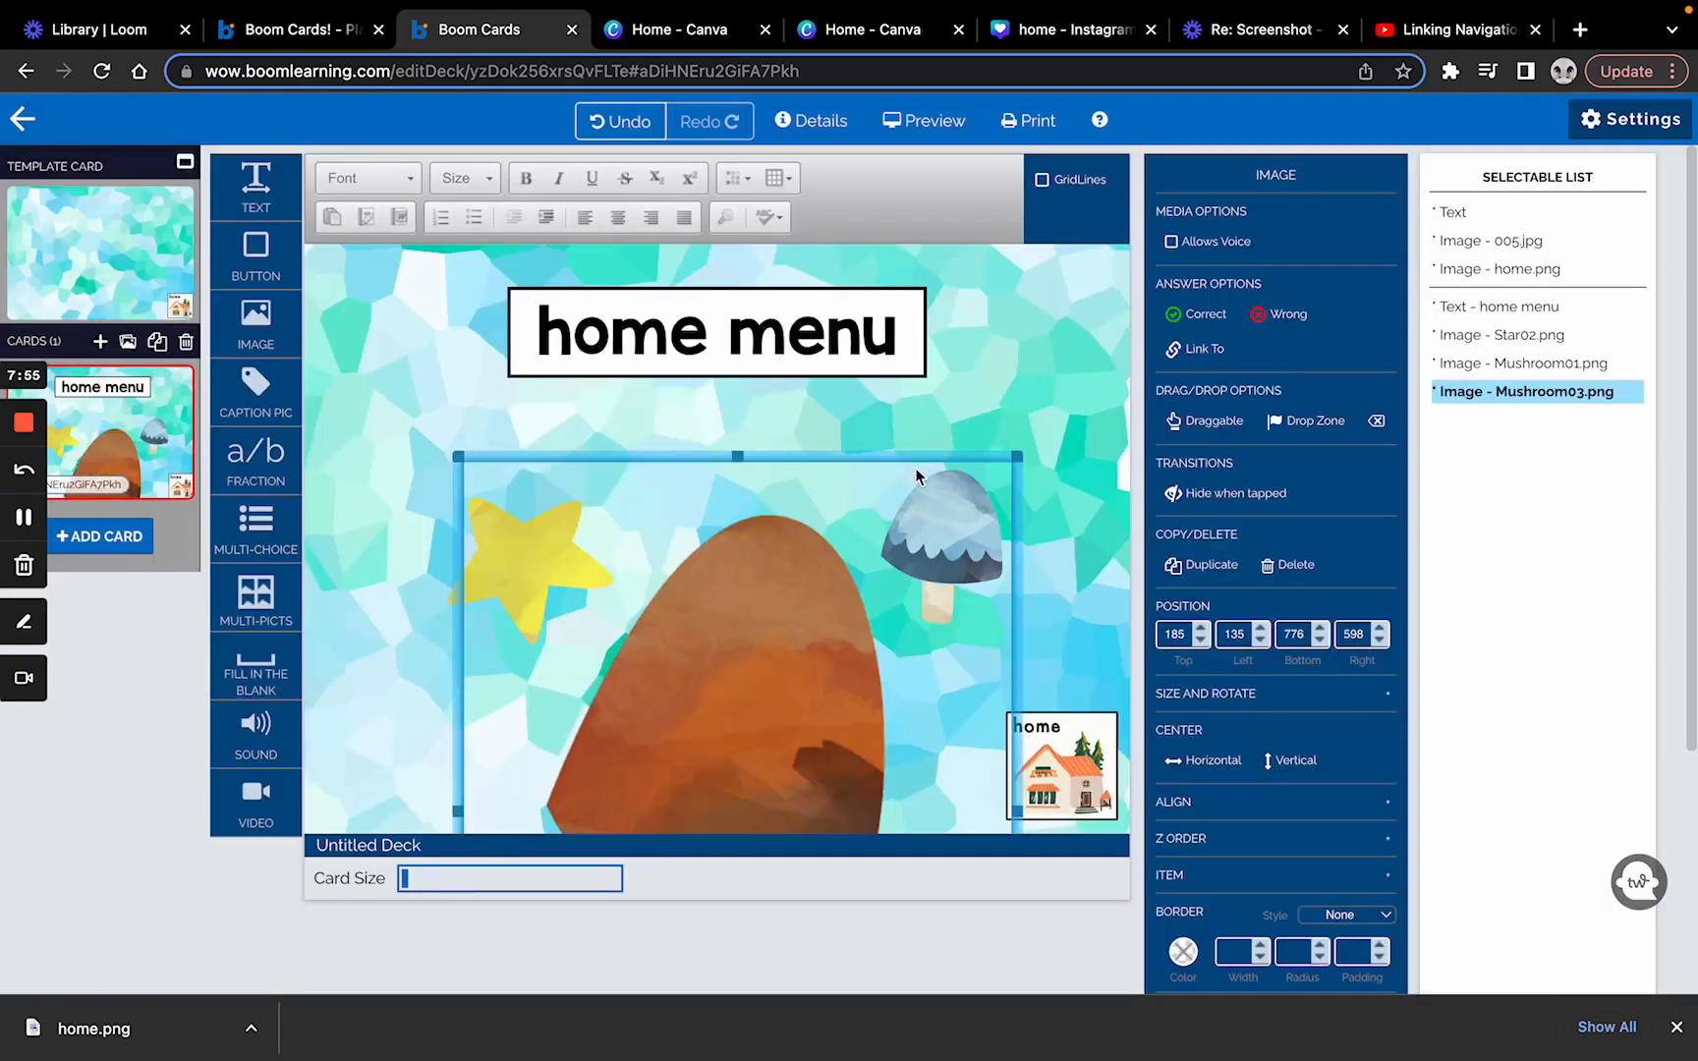
left_click_drag(1016, 456, 831, 520)
Add a text box reading "easy" and center it on the yellow star
left_click_drag(256, 187, 503, 583)
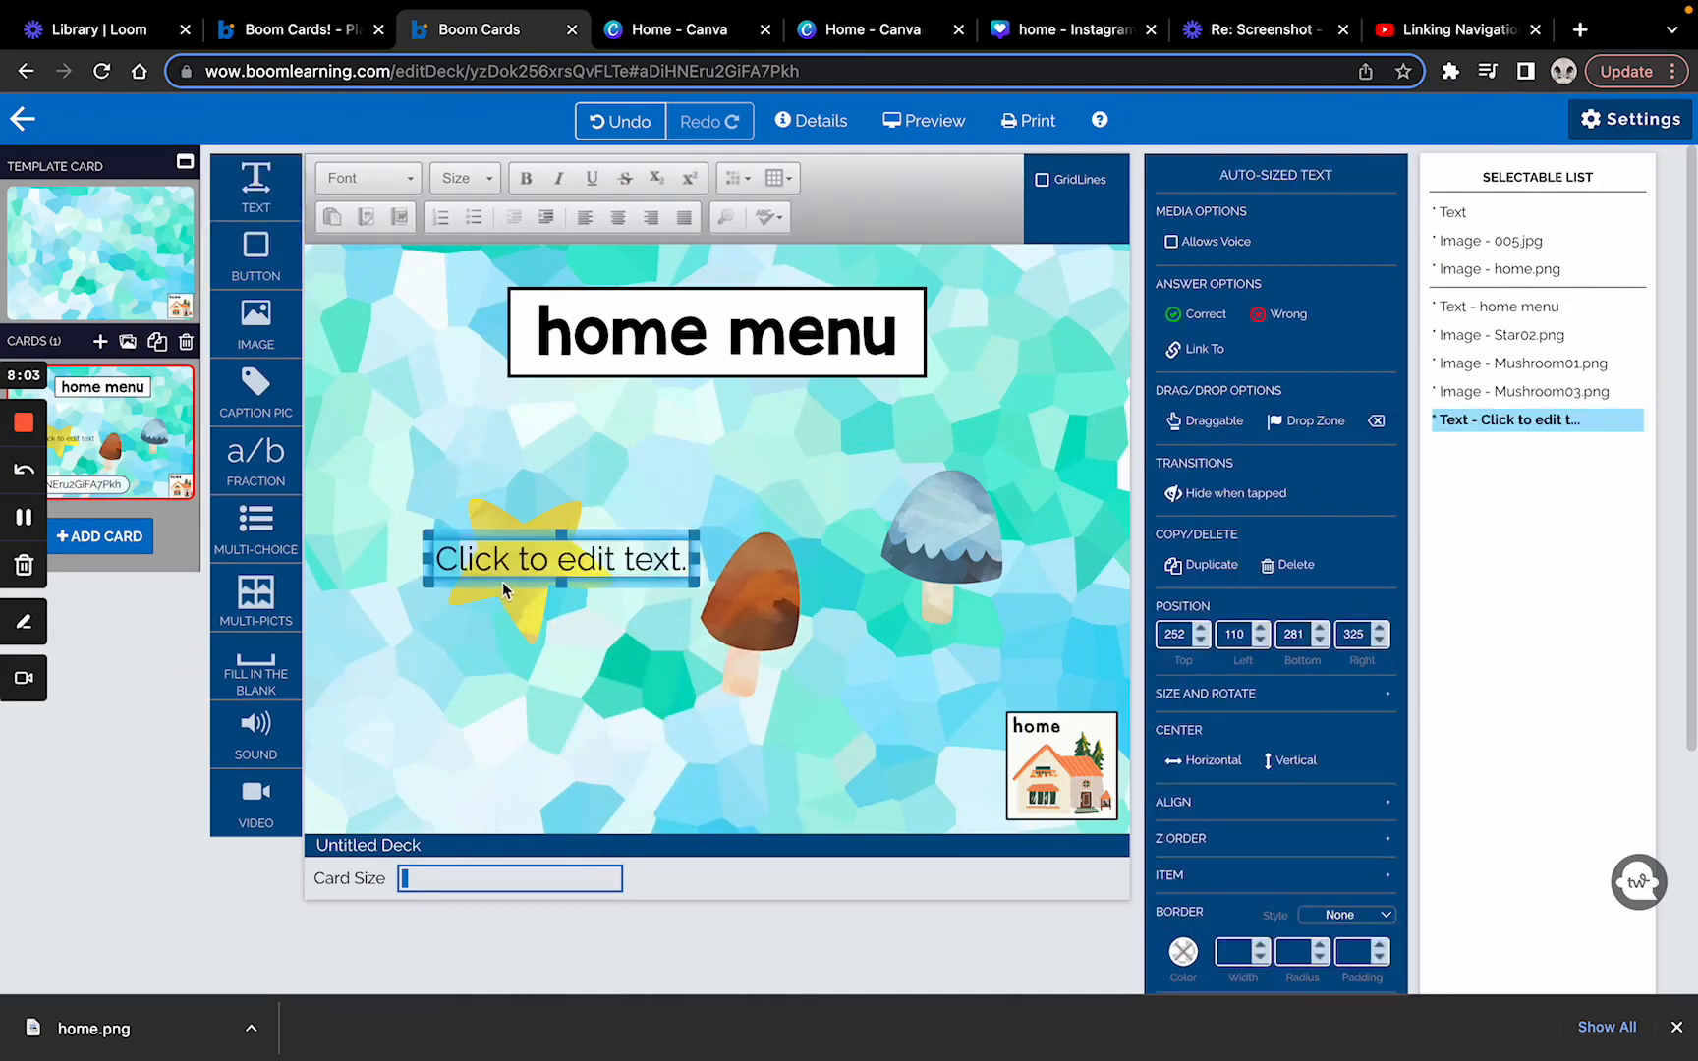
left_click(555, 570)
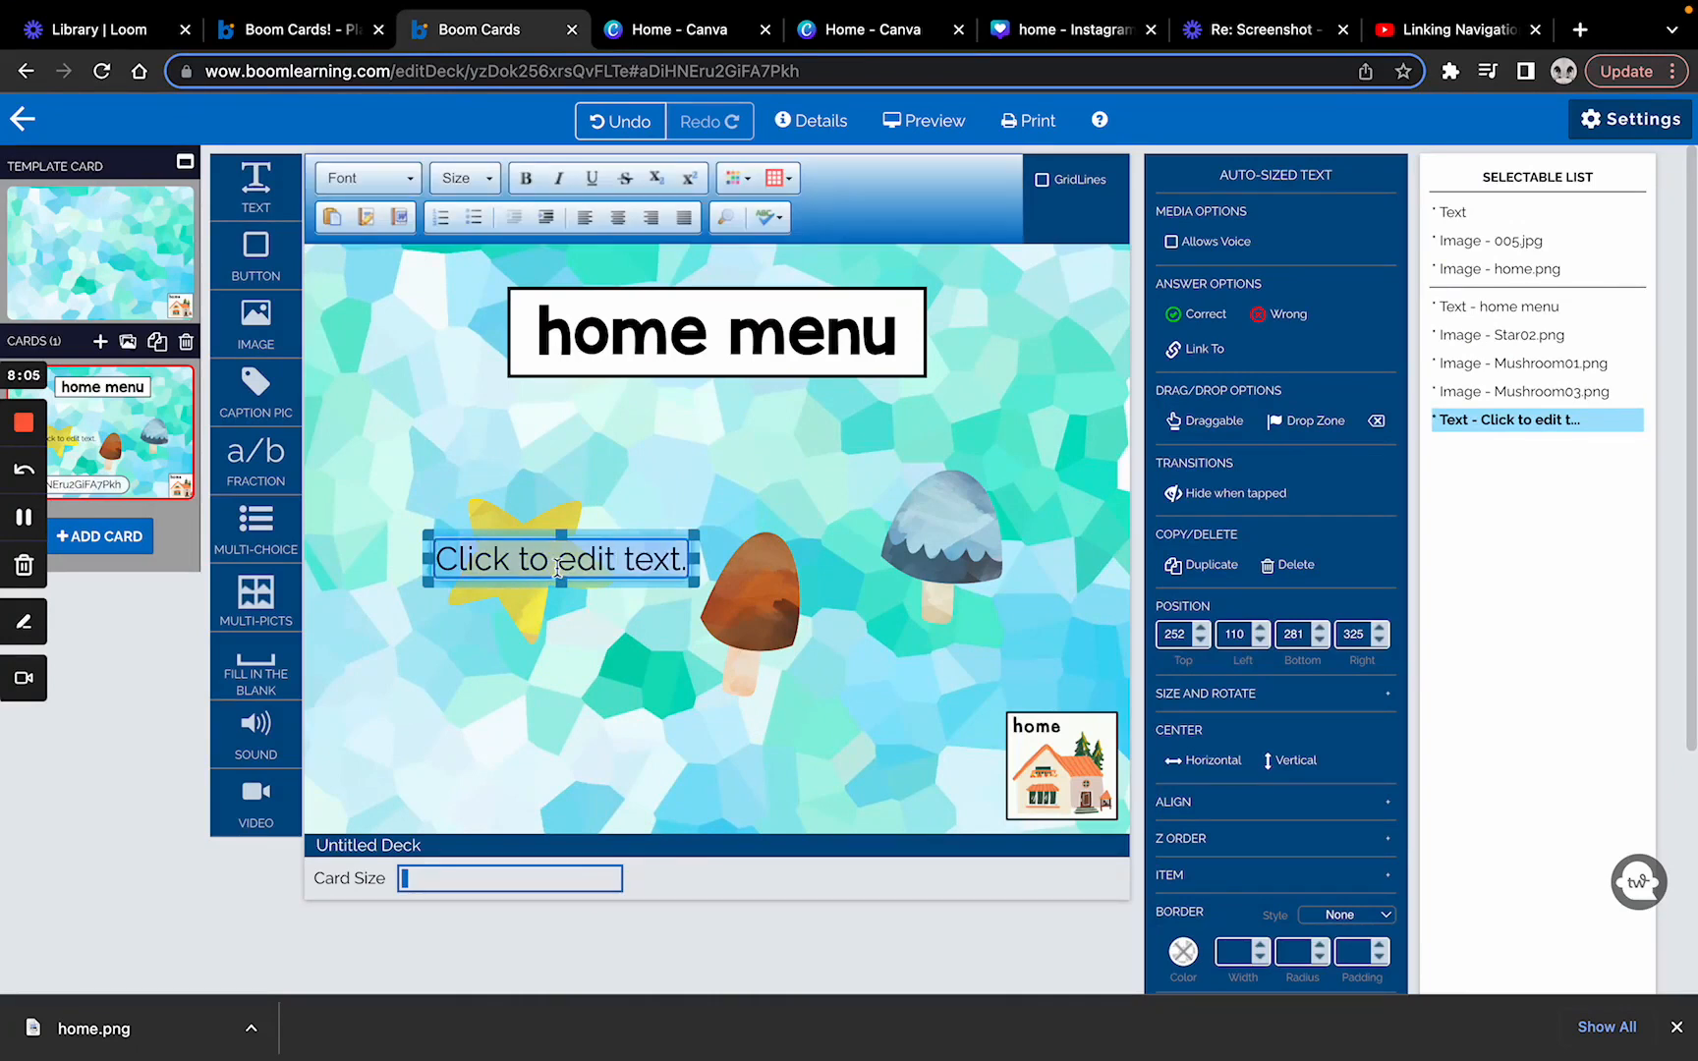
type("easy")
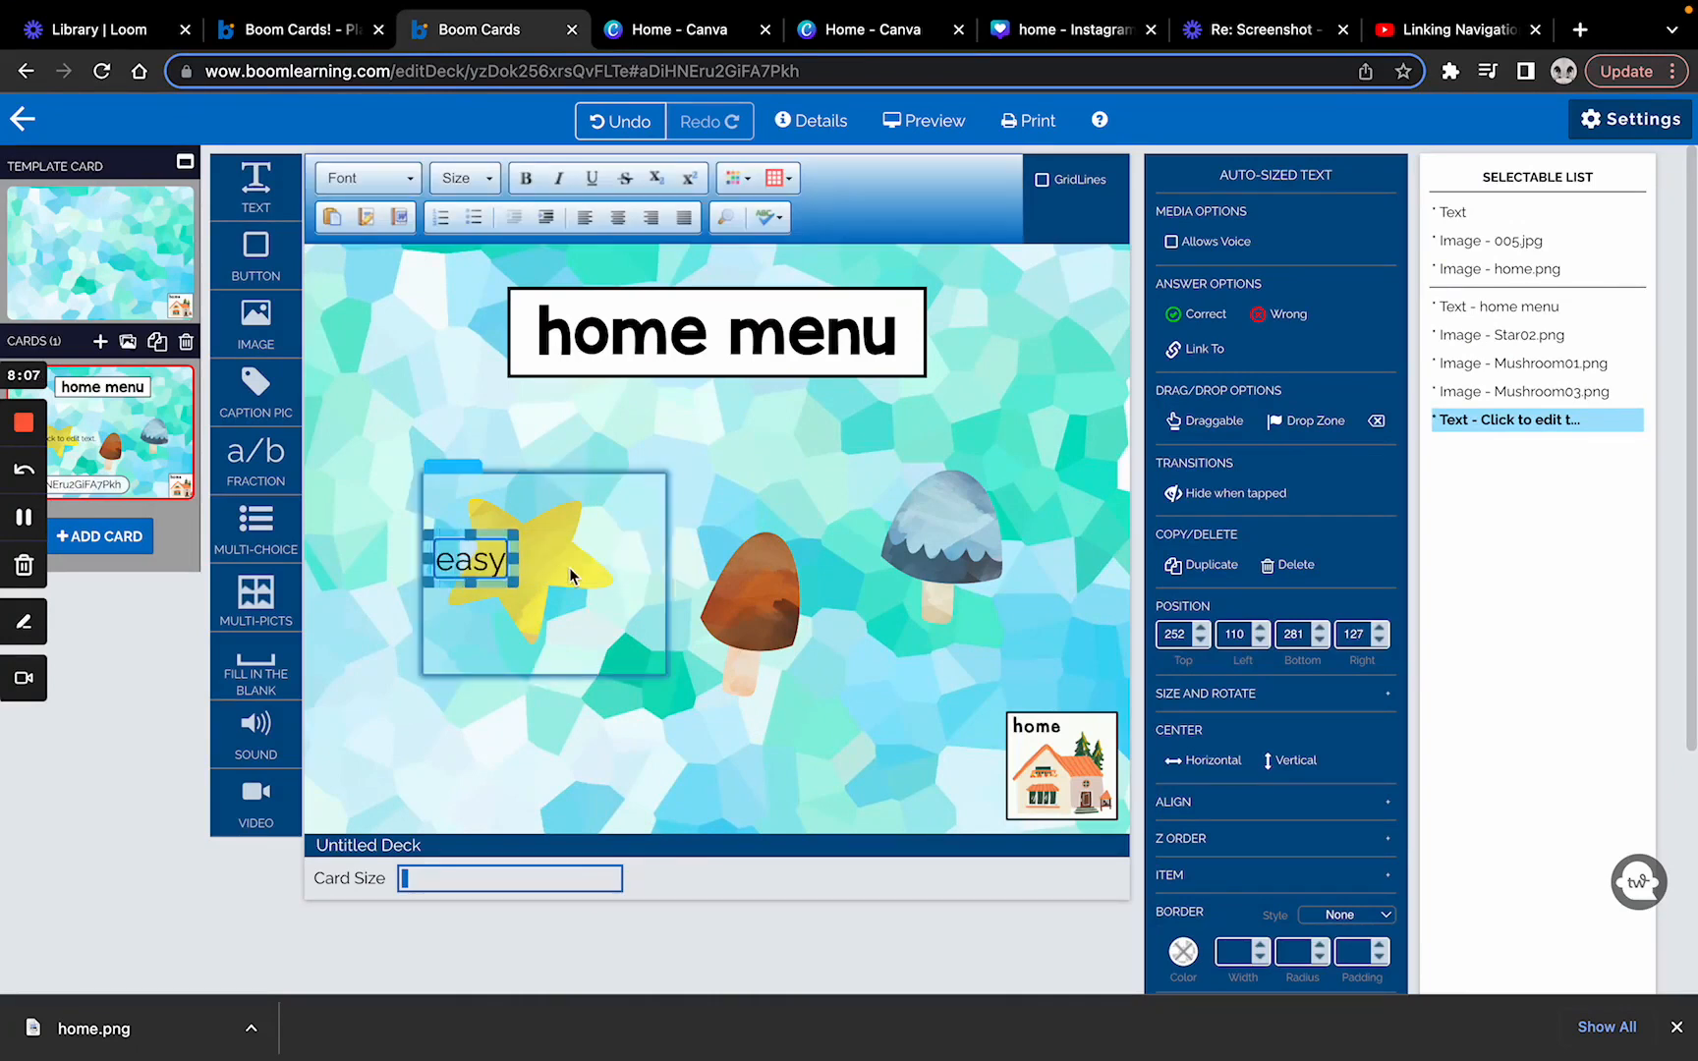
left_click(527, 419)
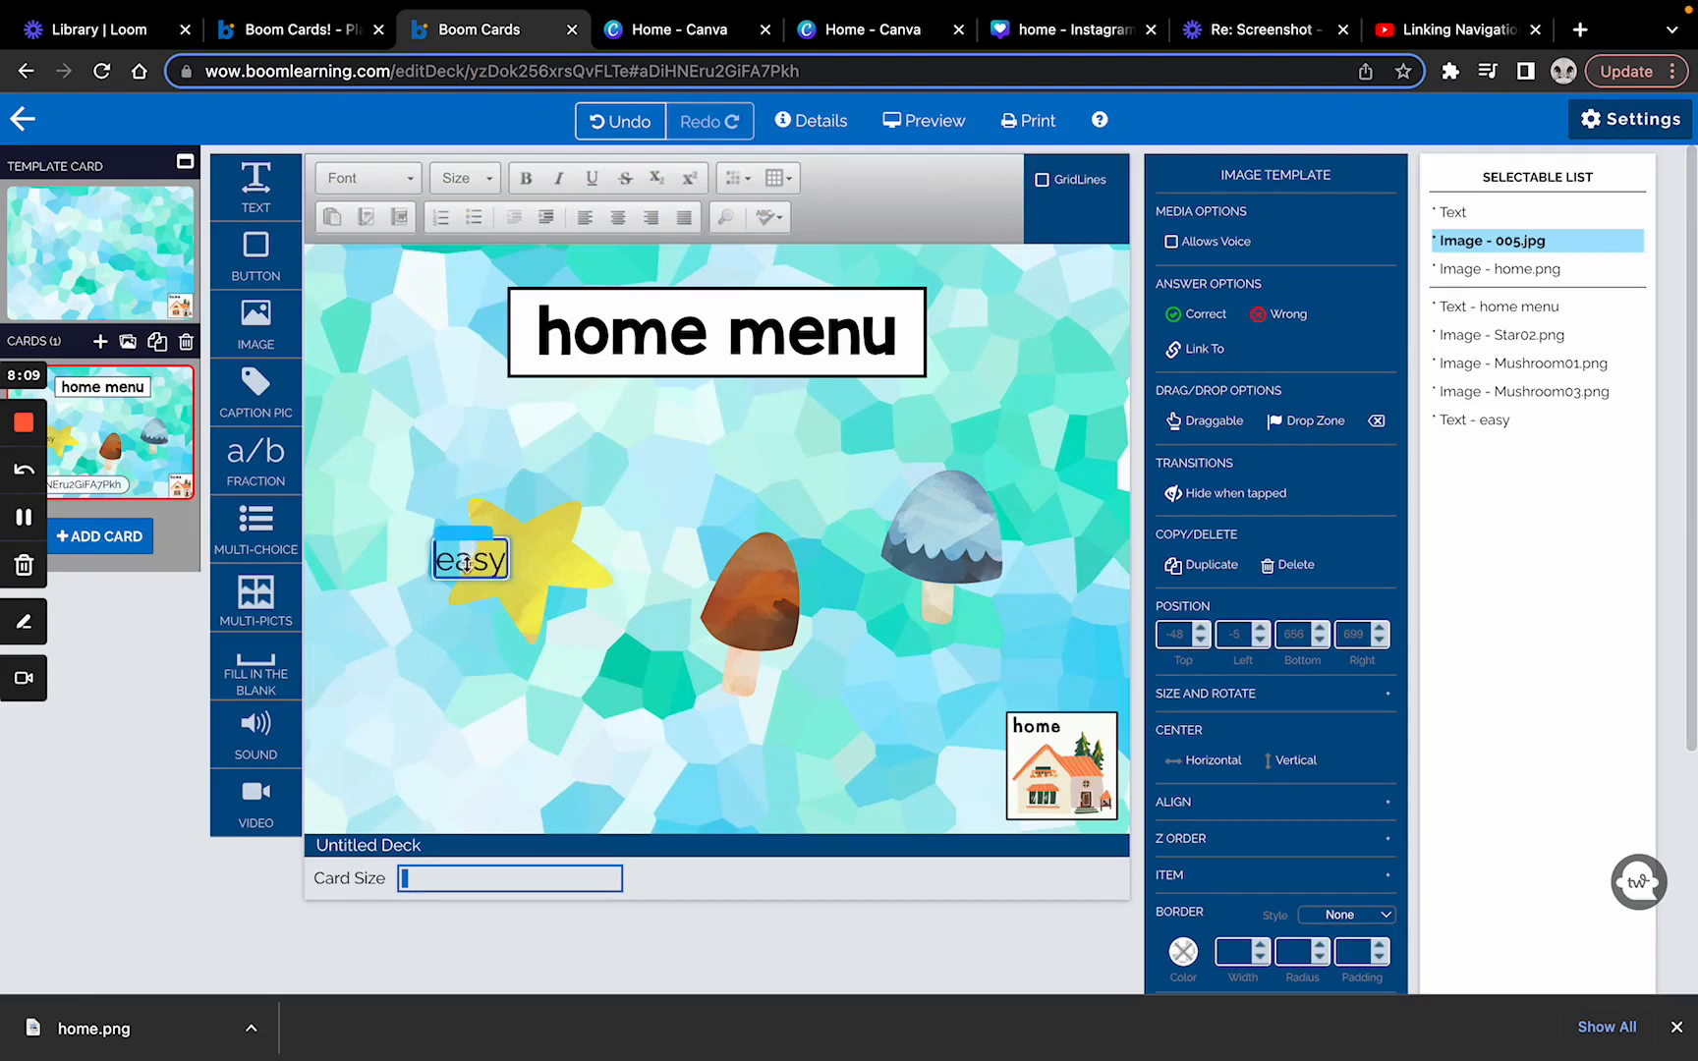
left_click(466, 562)
left_click_drag(460, 536, 517, 537)
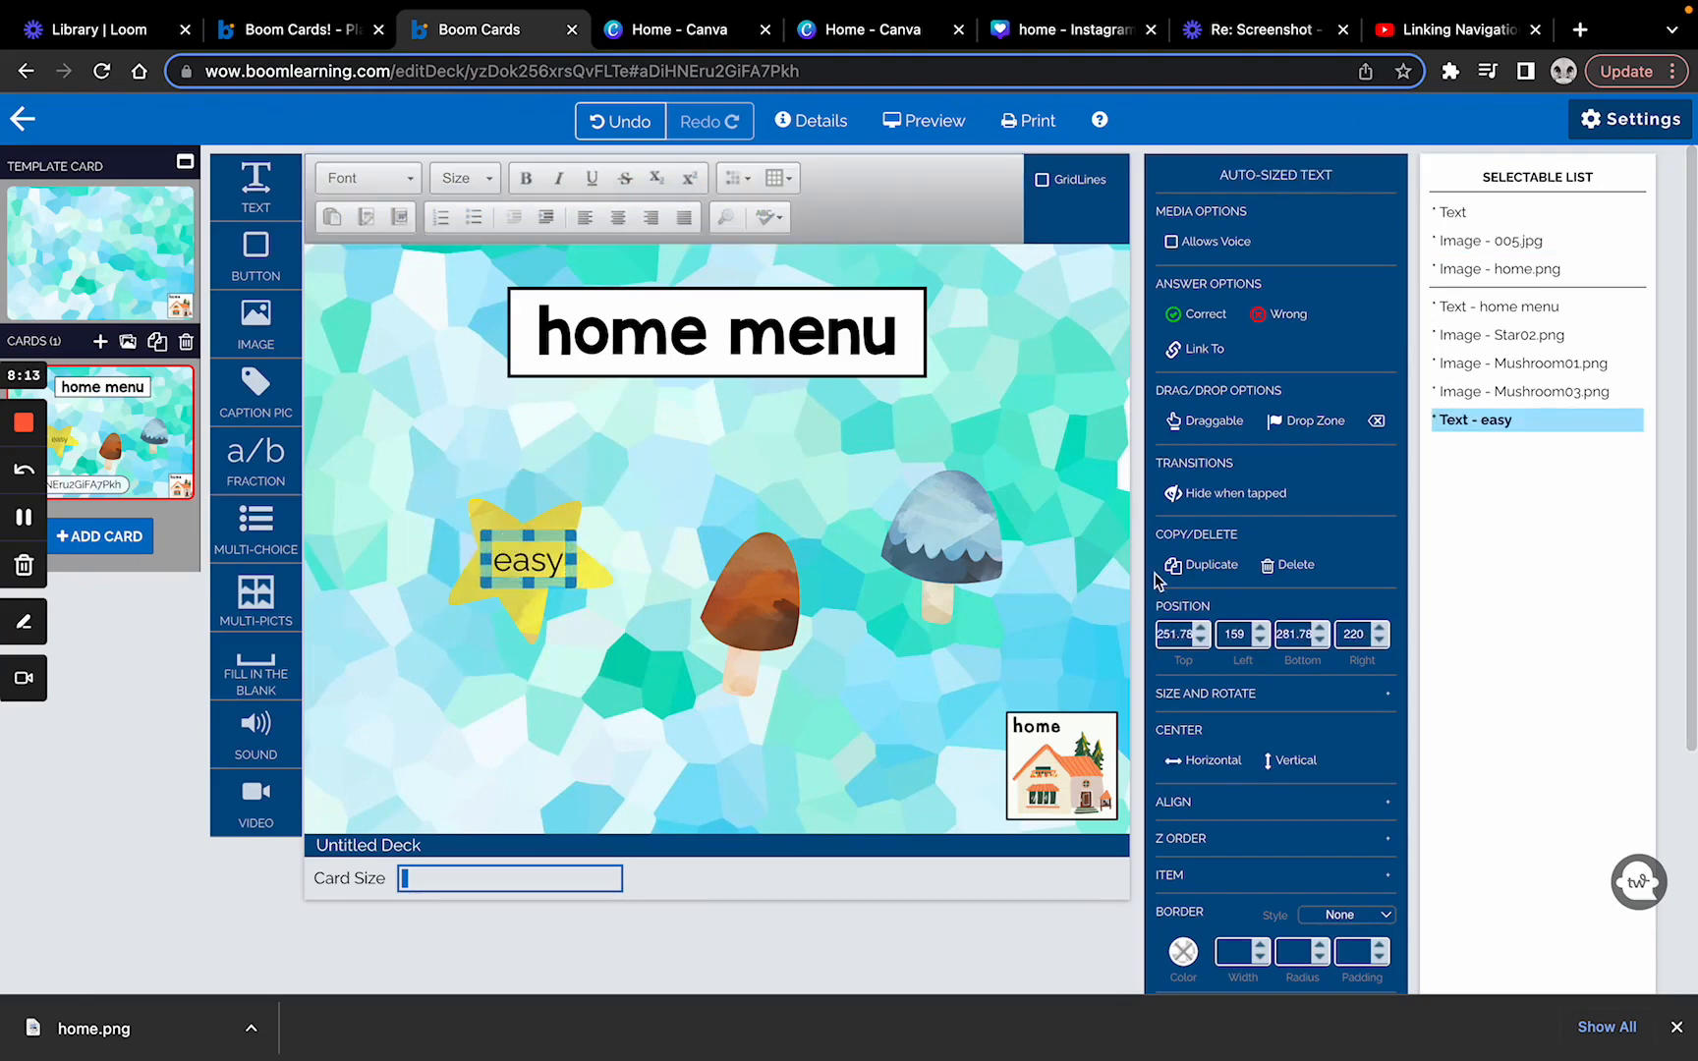
Duplicate the "easy" label, change the copy to "difficult", and place it over the brown mushroom's stem
left_click(1195, 570)
left_click(539, 569)
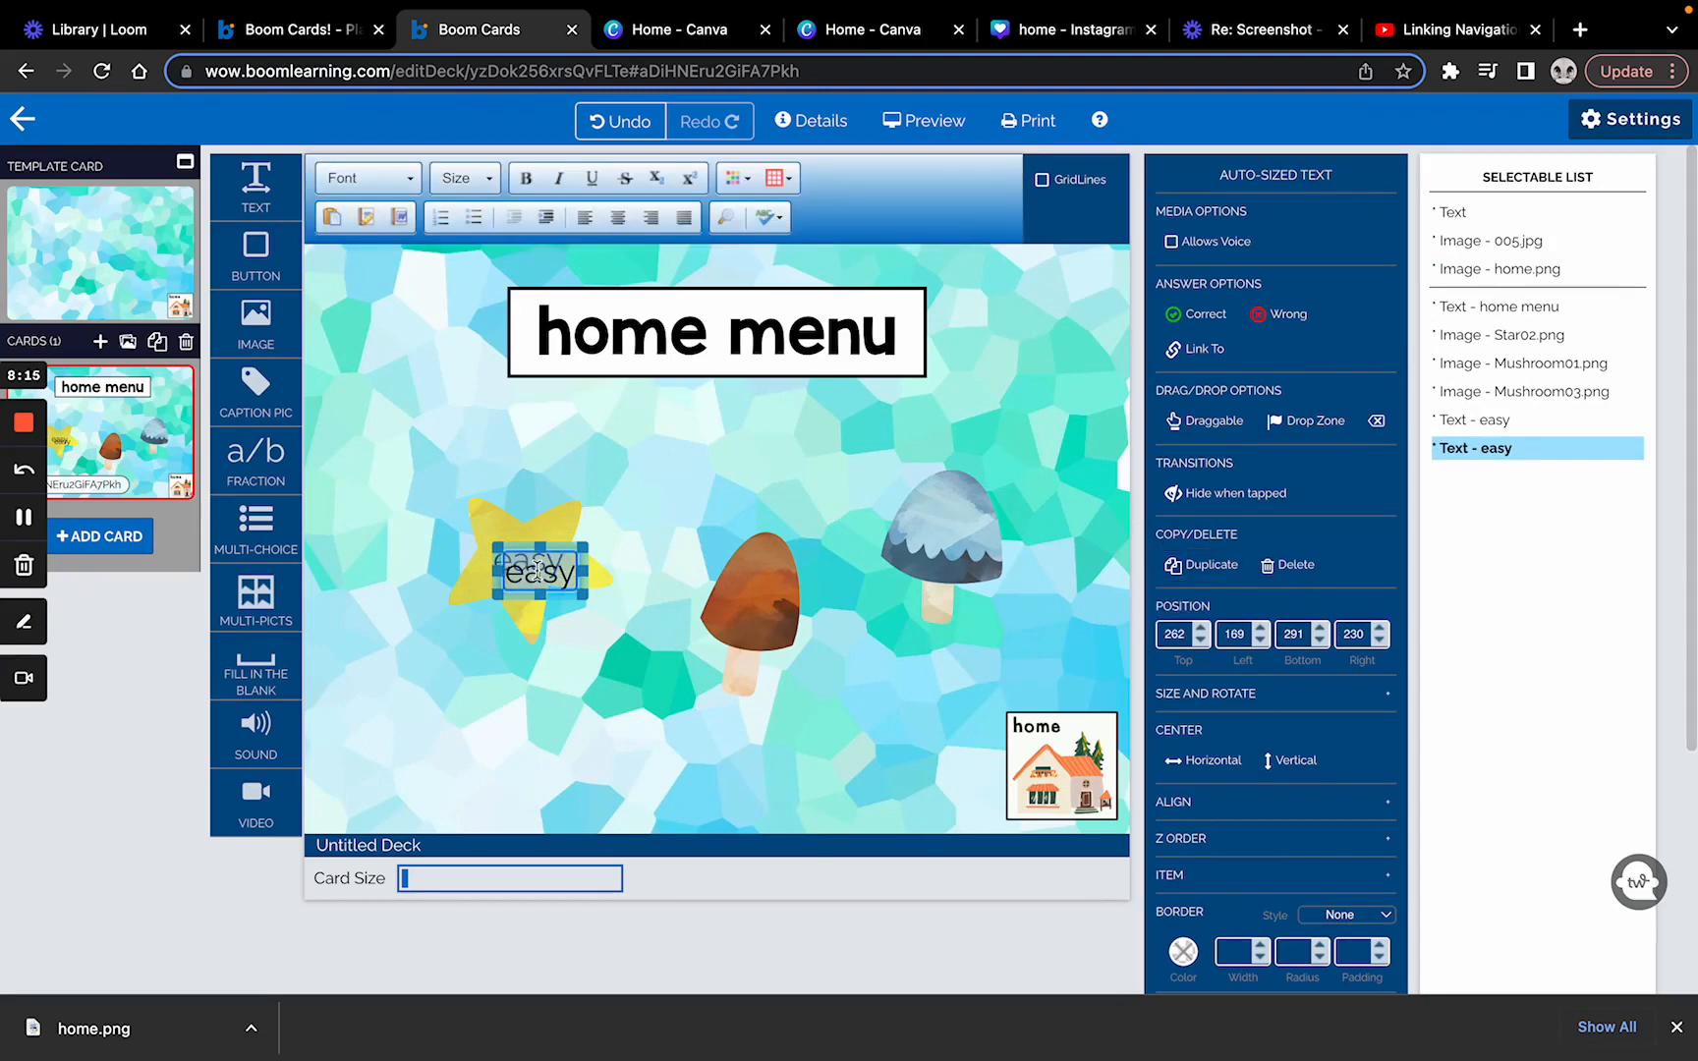
type("difficult")
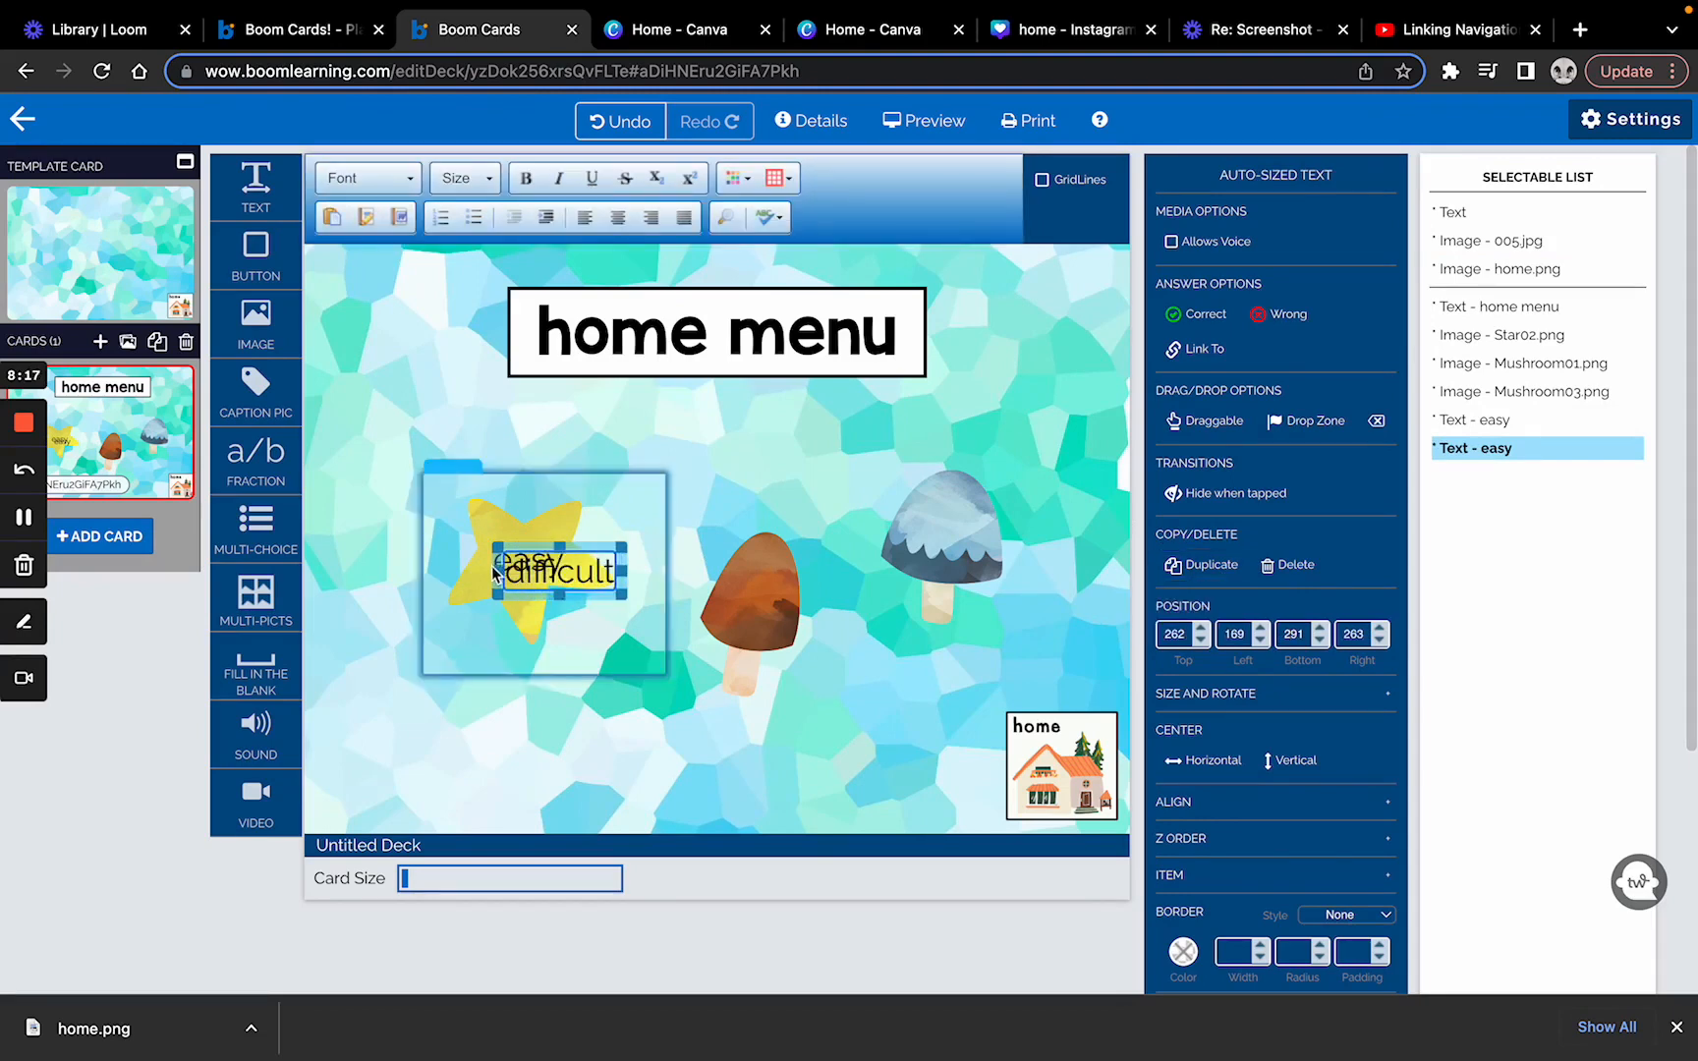
left_click_drag(560, 570, 759, 686)
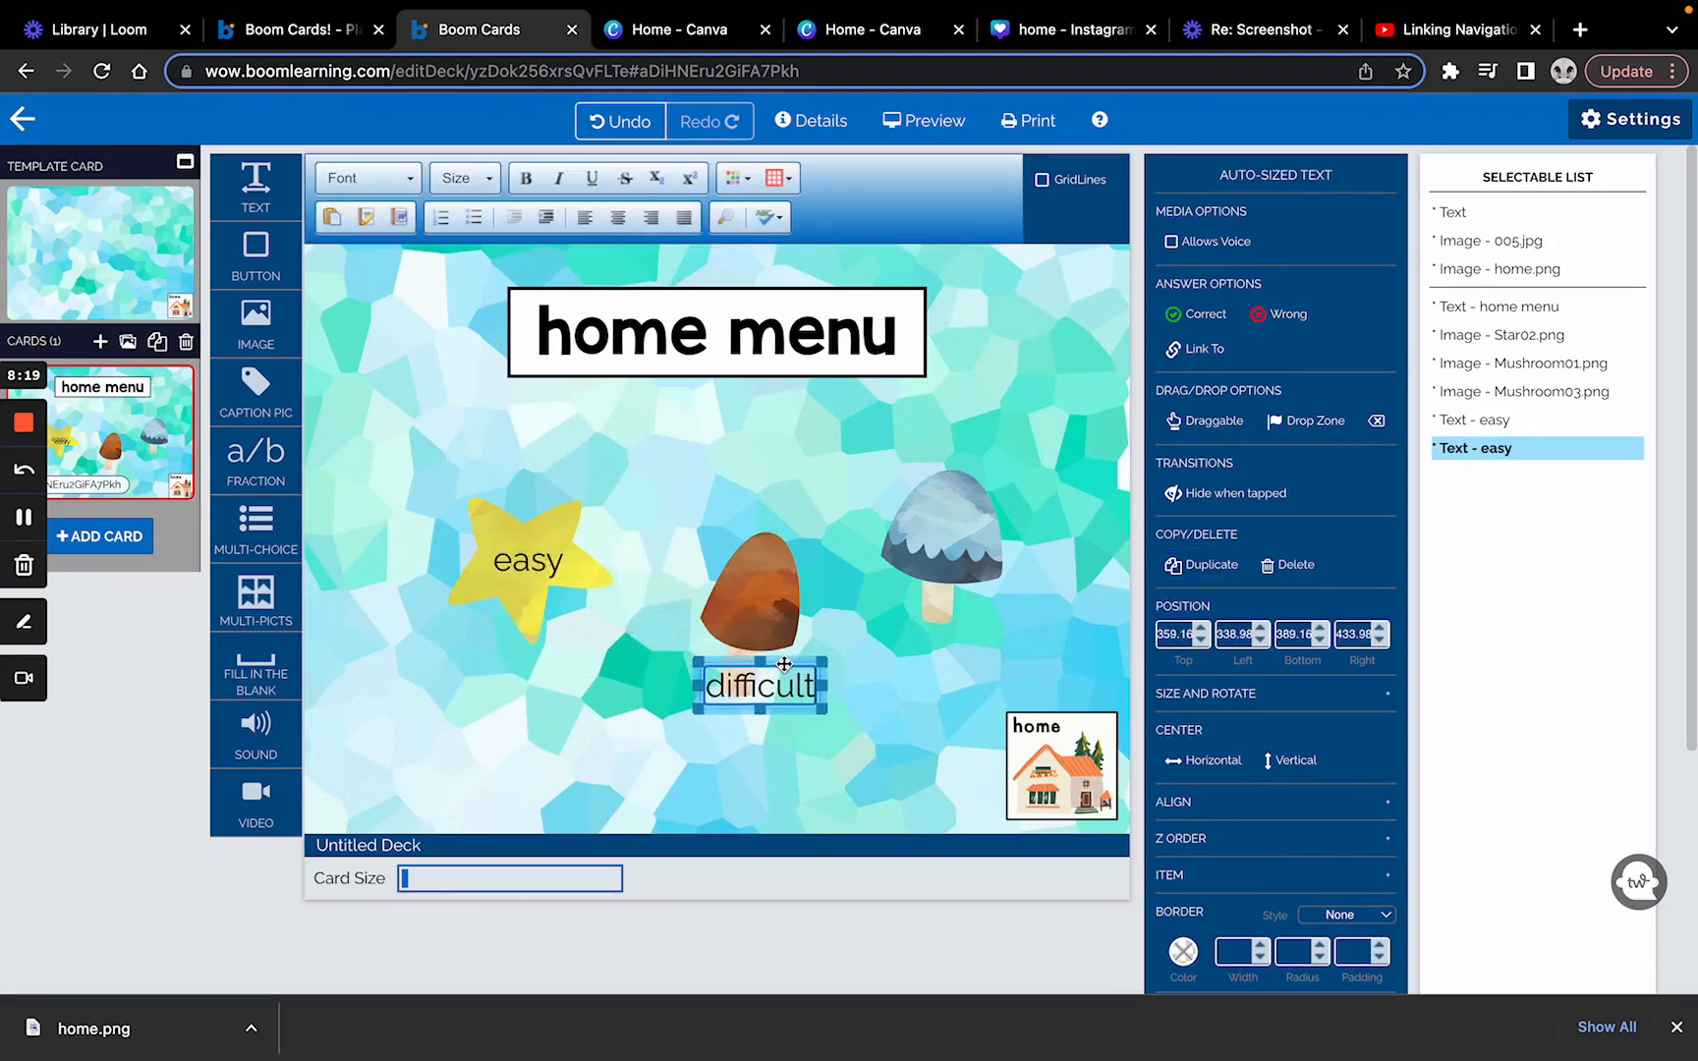
Duplicate the "difficult" label, change the copy to "bonus", and place it on the blue mushroom
left_click(1205, 565)
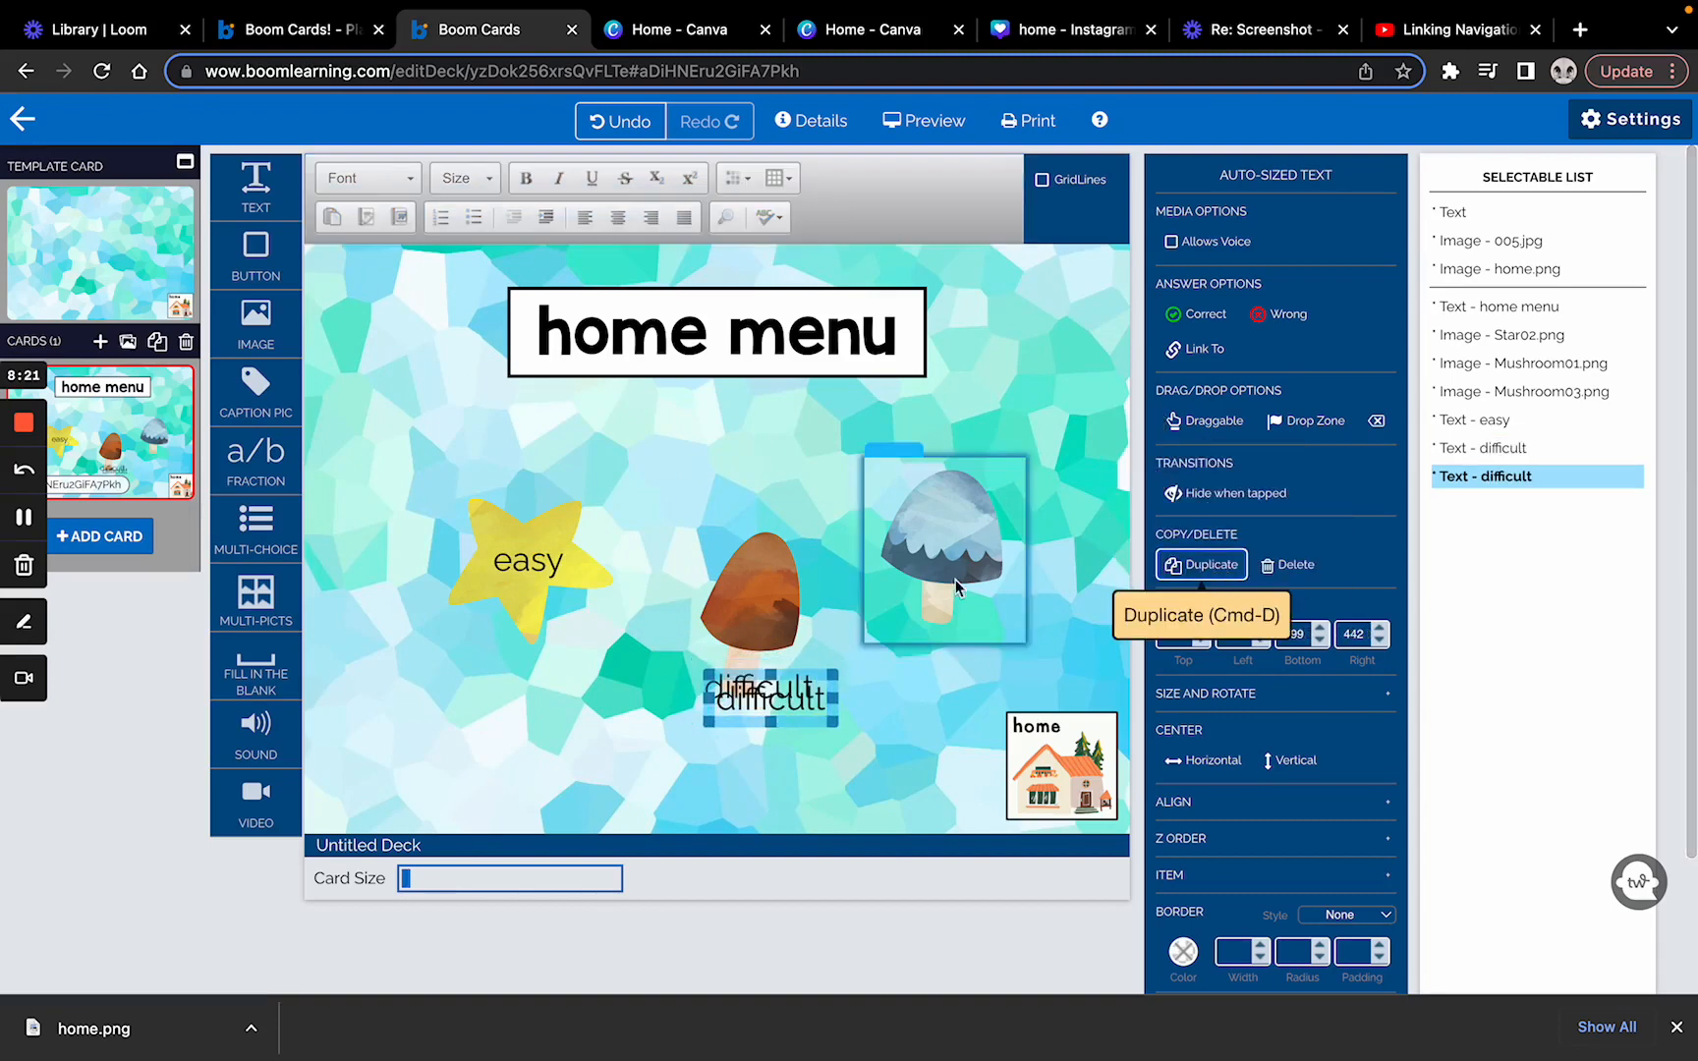
left_click(807, 696)
type("bonus")
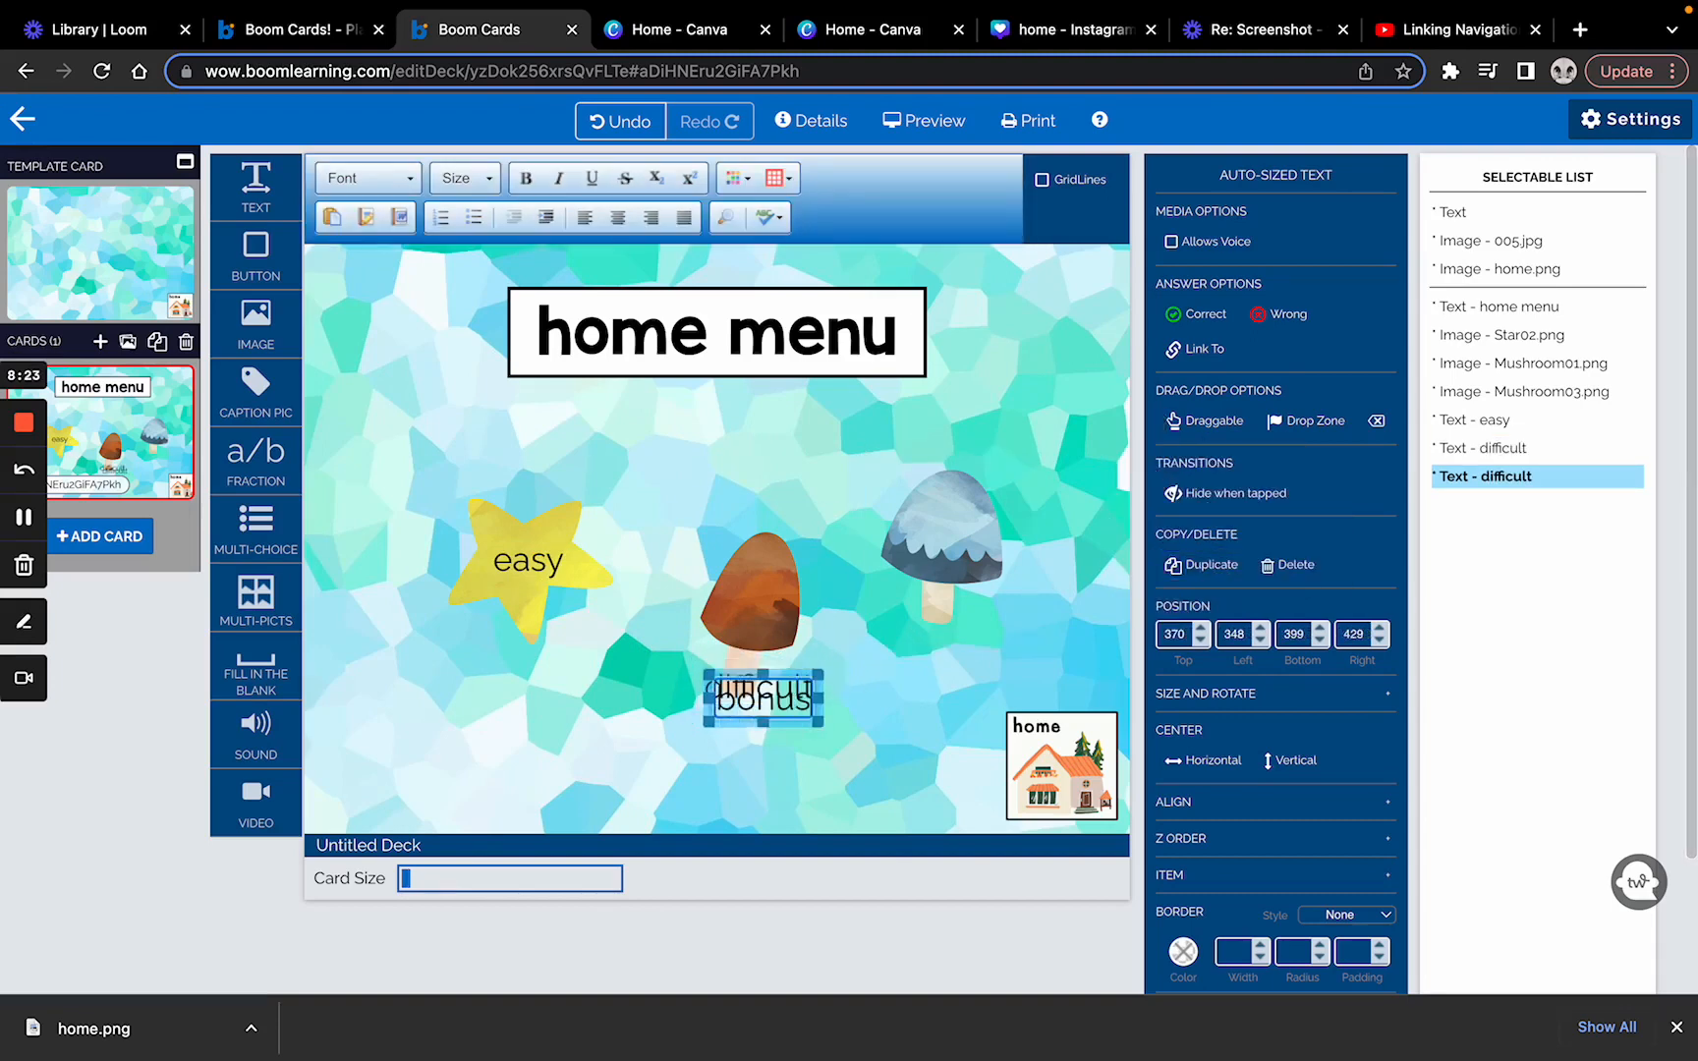
left_click_drag(824, 688, 966, 539)
Set the "bonus" and "difficult" labels in the KGBlankSpaceSolid font
left_click(956, 530)
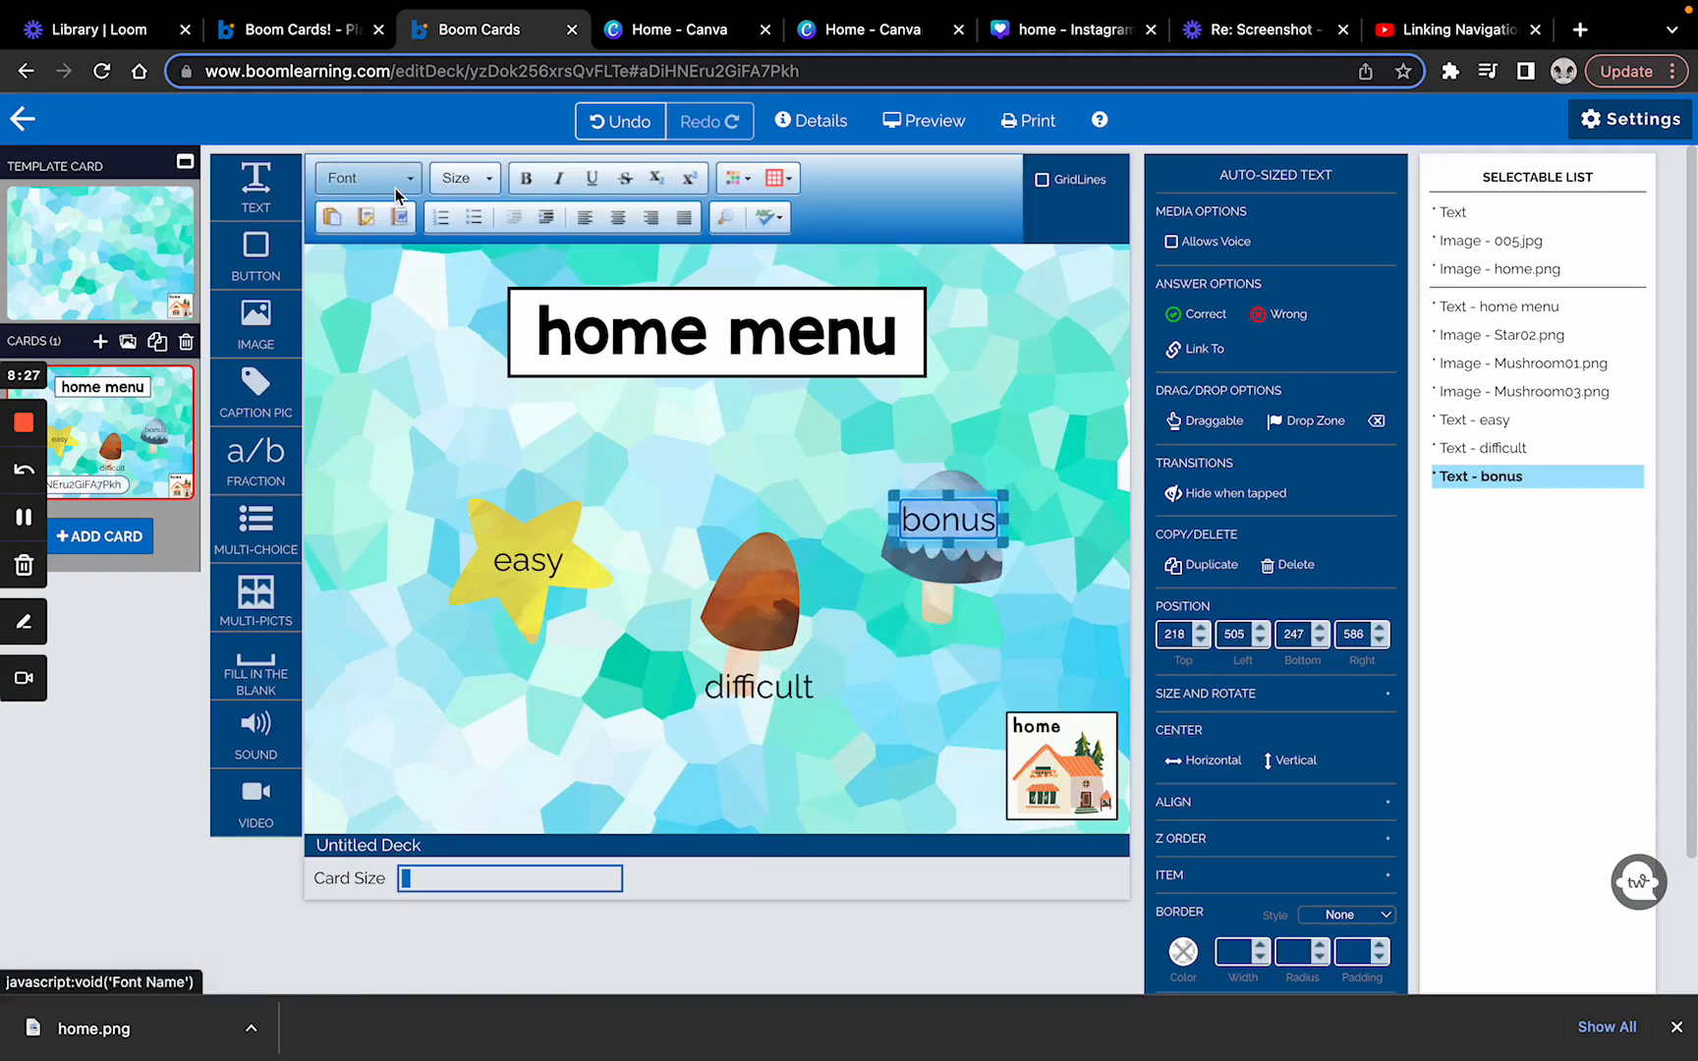
left_click(353, 178)
scroll(404, 393, "down", 3)
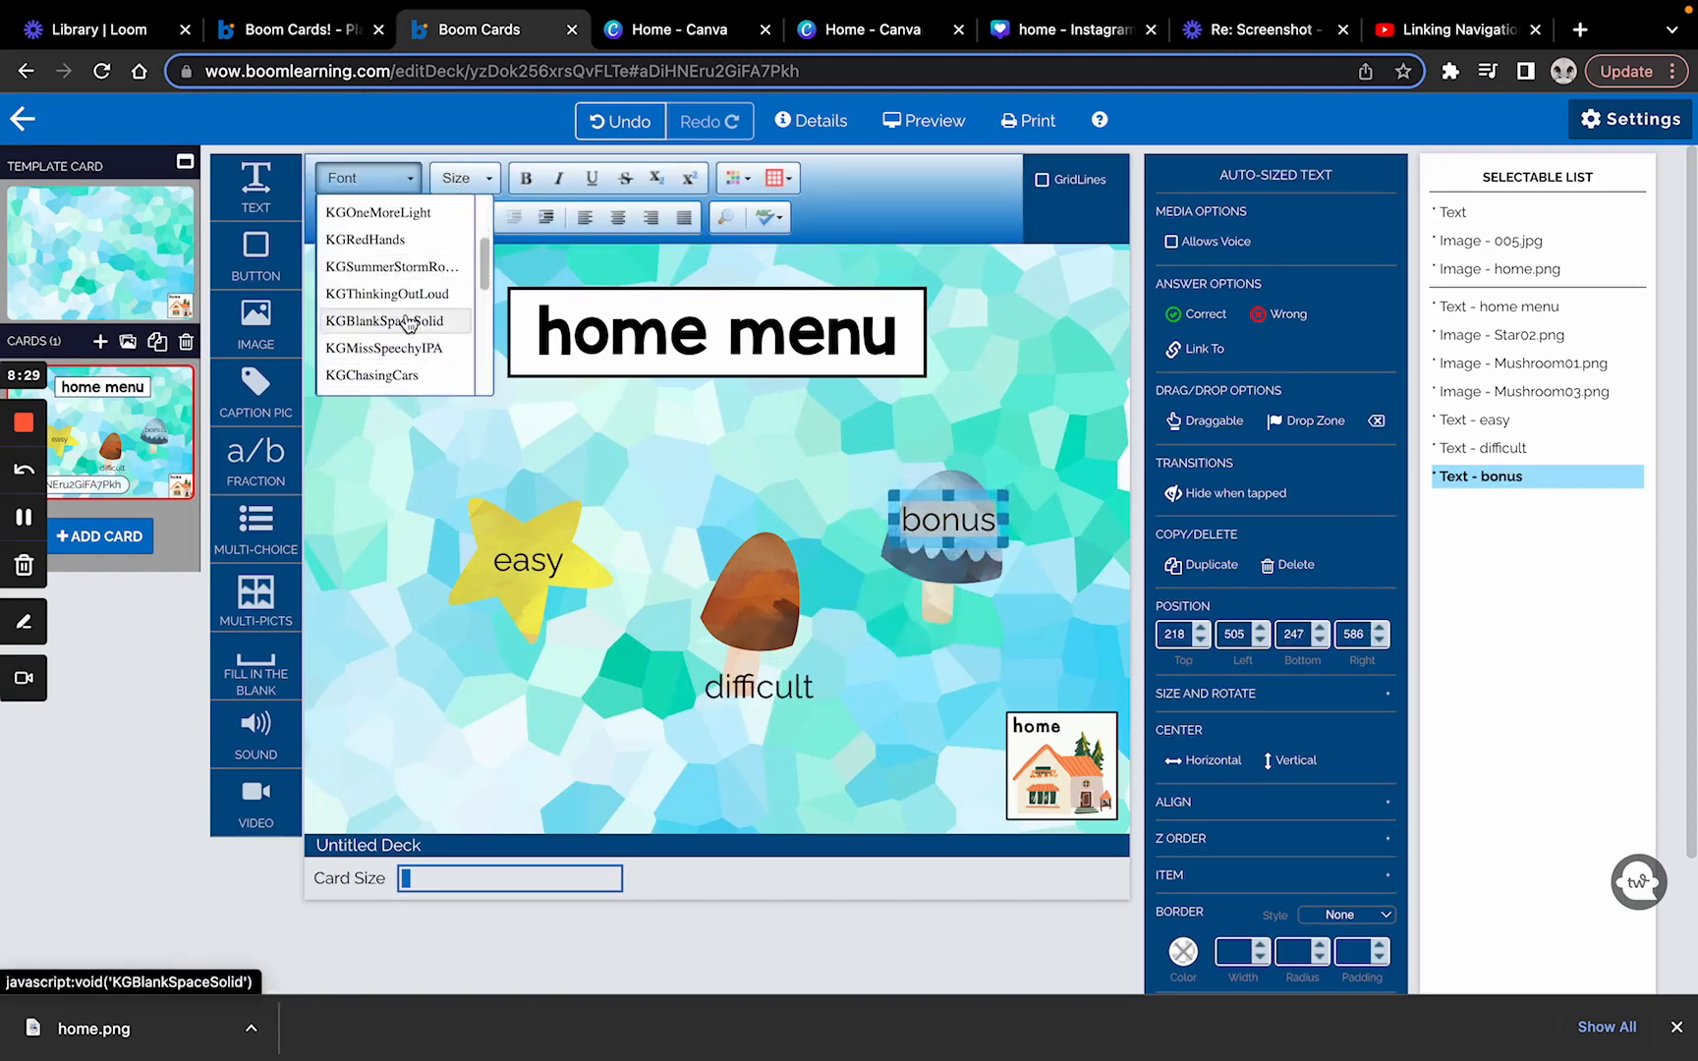
left_click(398, 322)
left_click(739, 685)
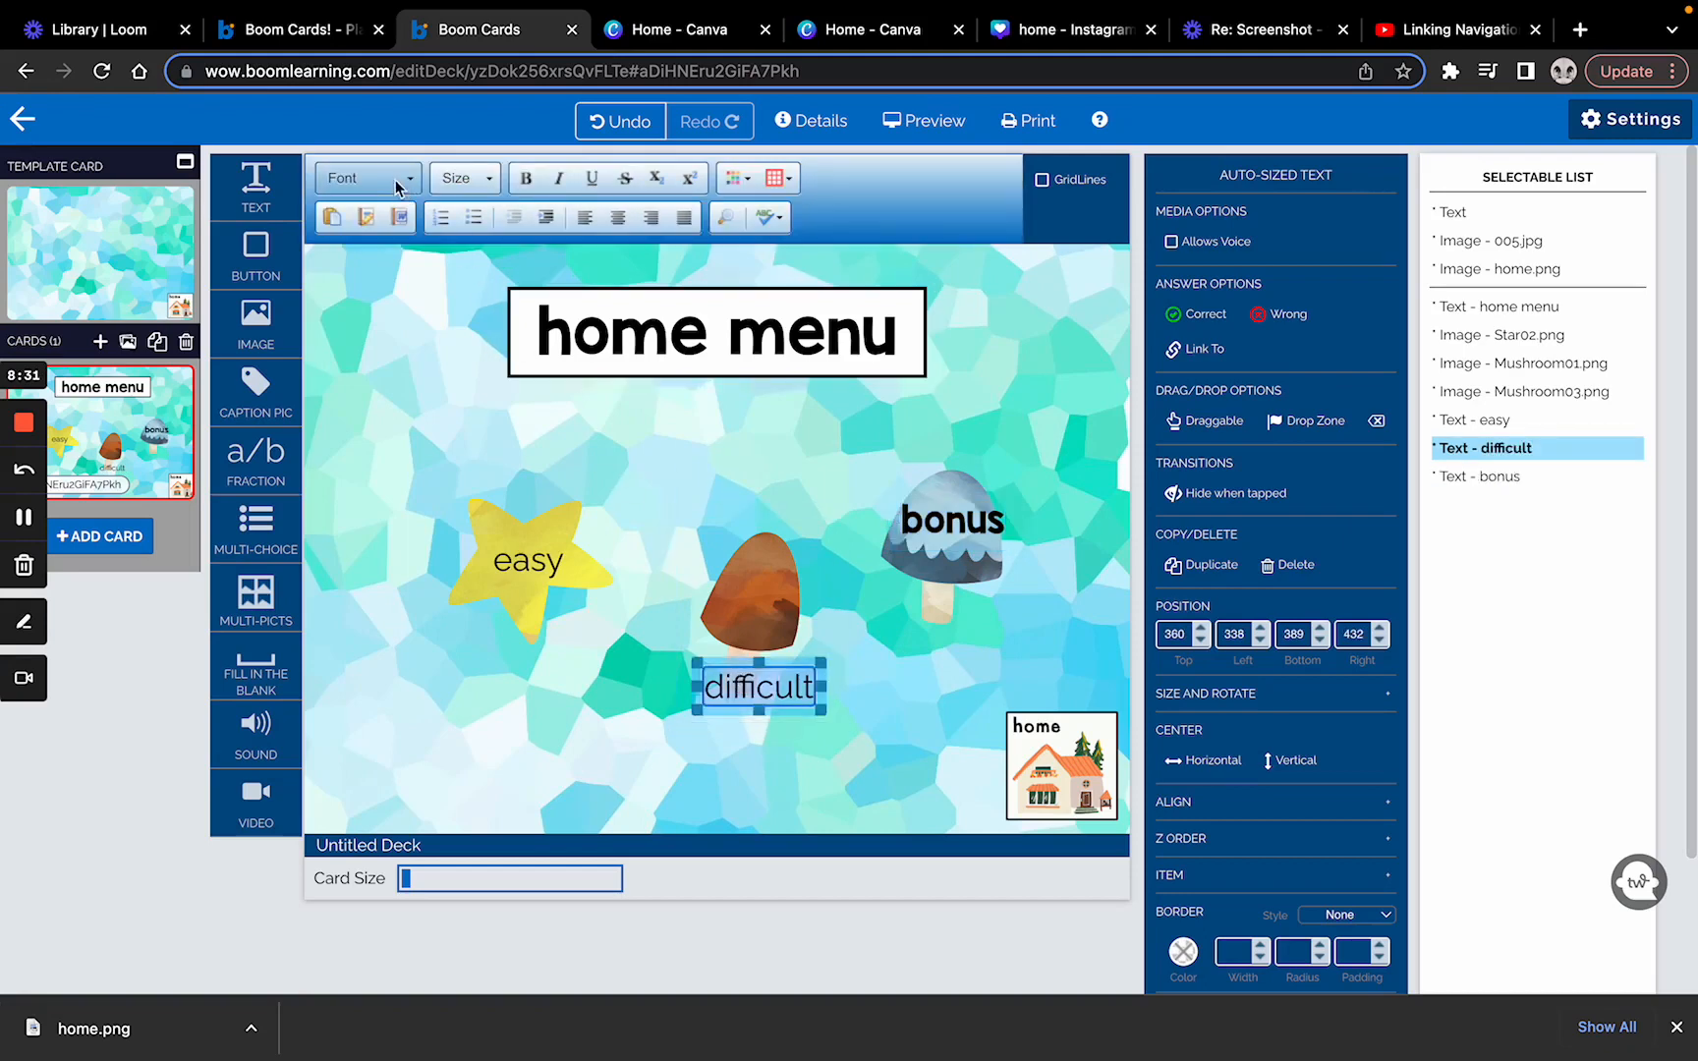
left_click(366, 178)
scroll(430, 374, "down", 2)
left_click(429, 371)
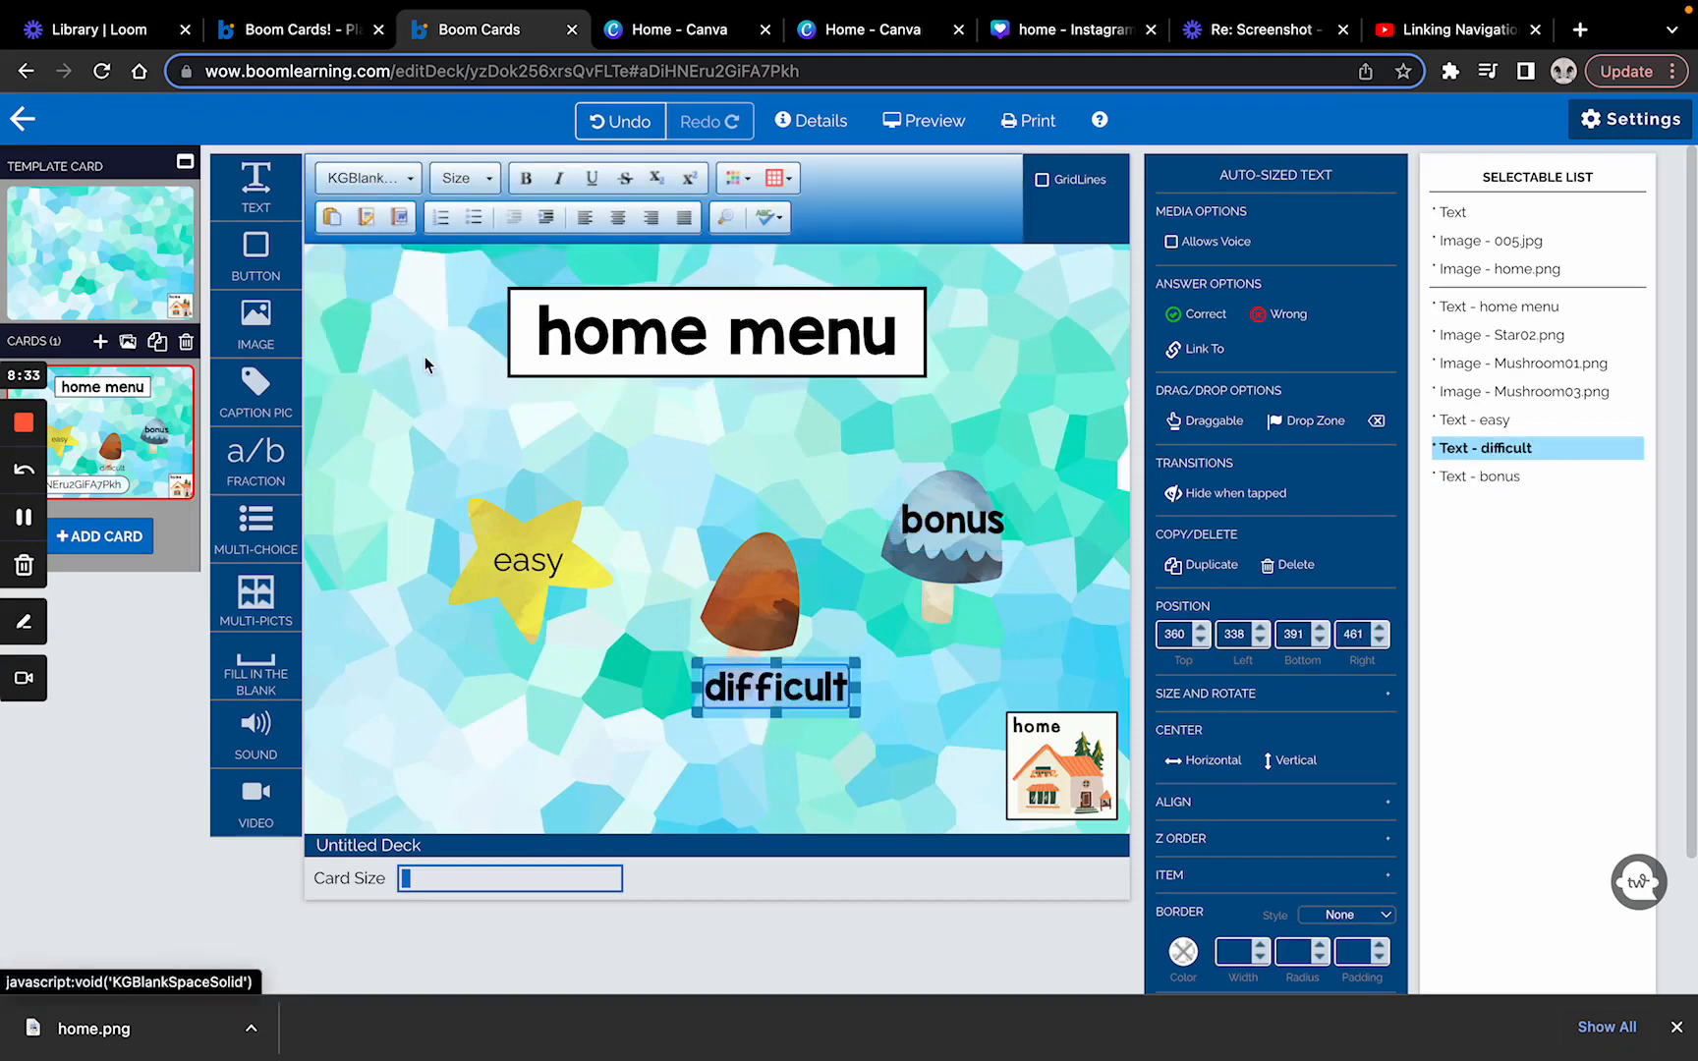
Set the "easy" label in the KGBlankSpaceSolid font and re-center it on the yellow star
left_click(528, 560)
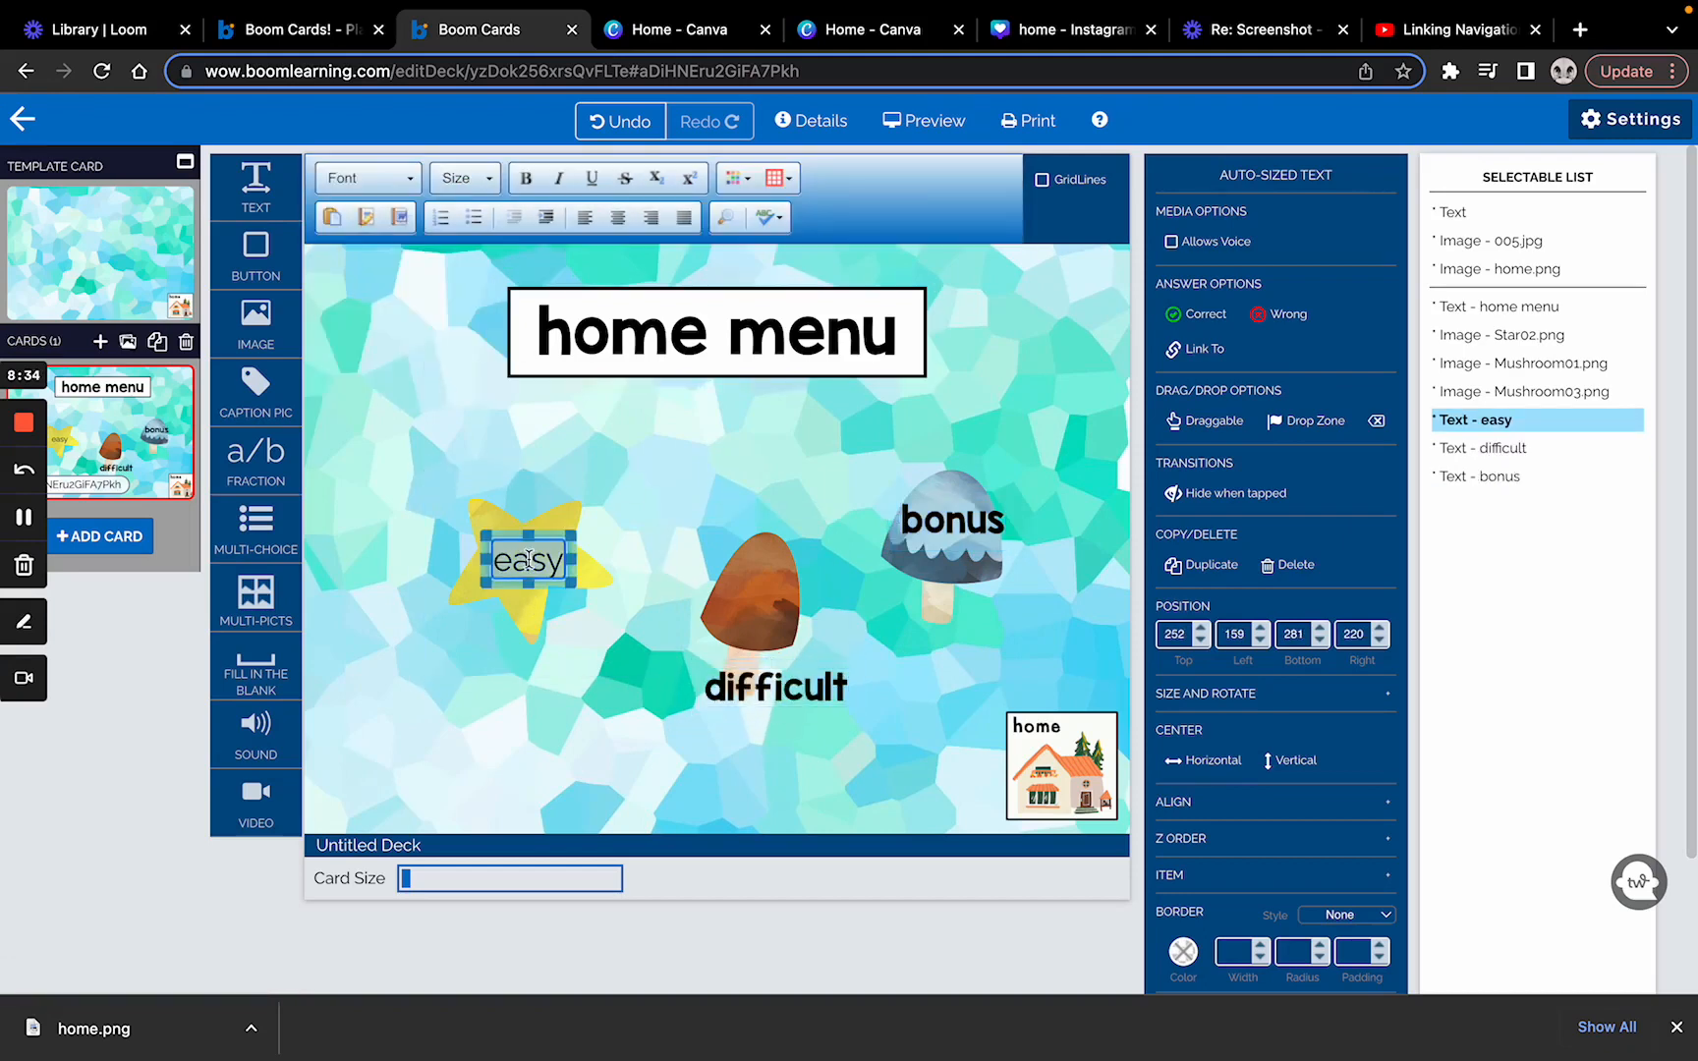
left_click(398, 177)
scroll(417, 334, "down", 3)
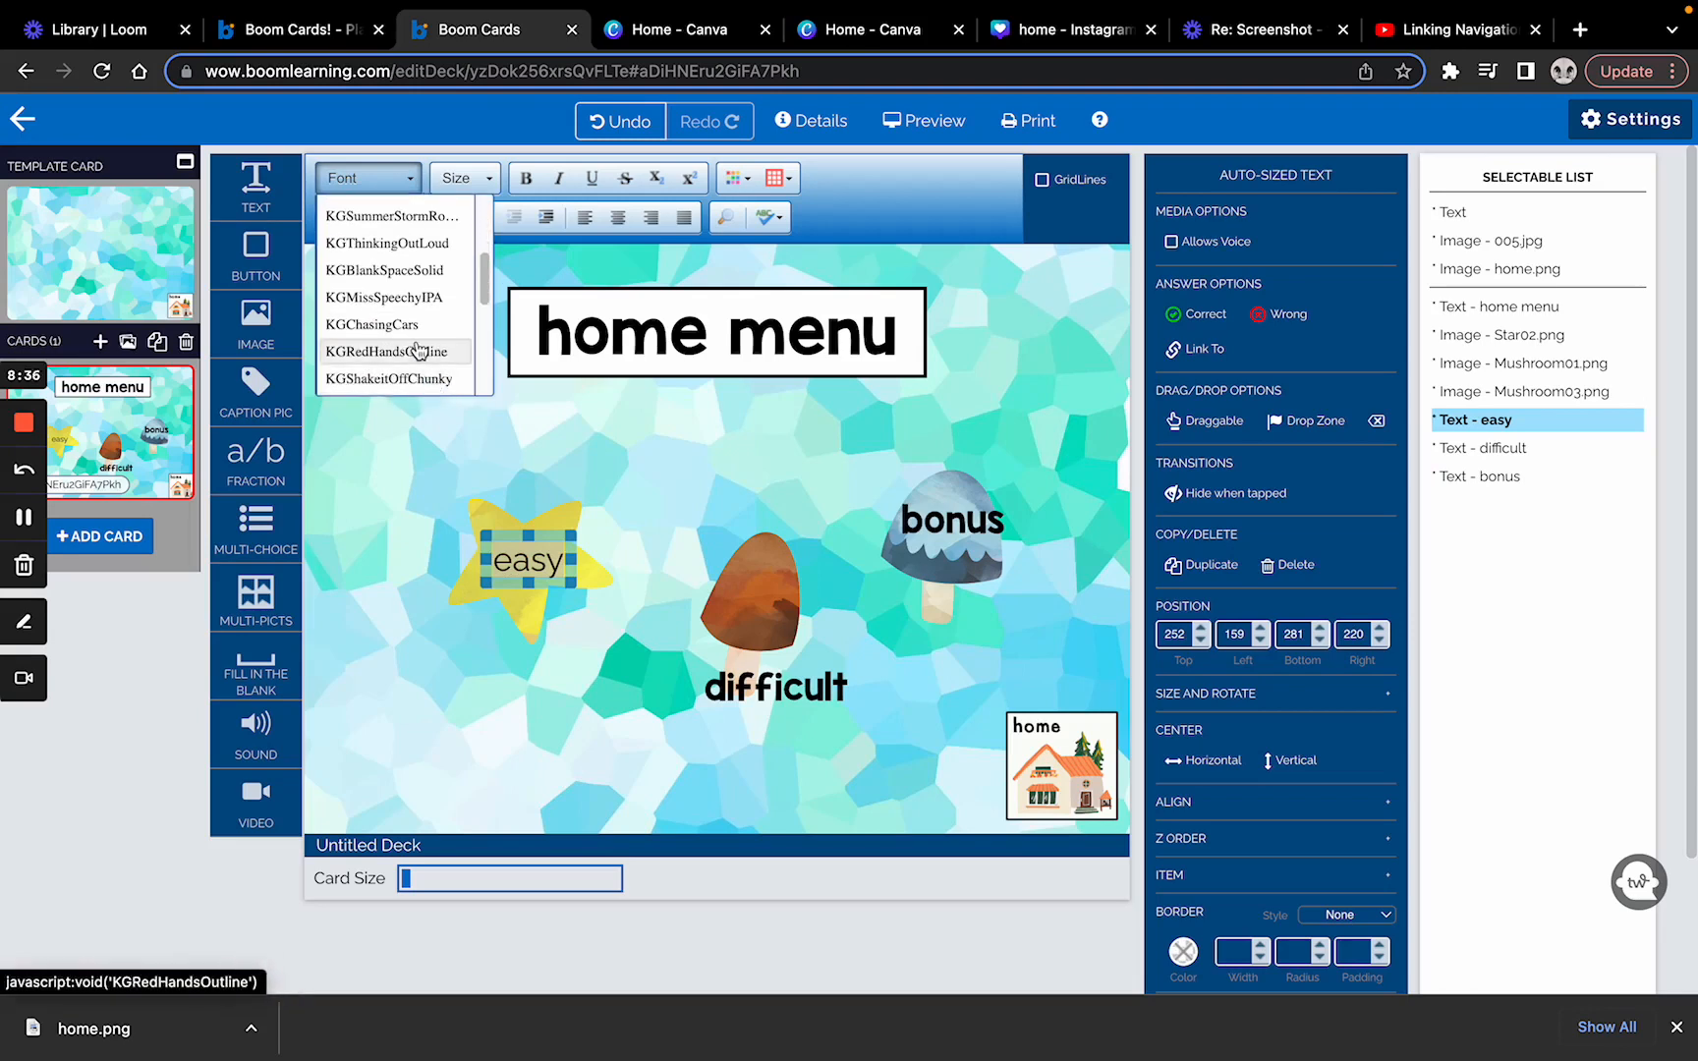
left_click(393, 270)
left_click(480, 672)
left_click(549, 546)
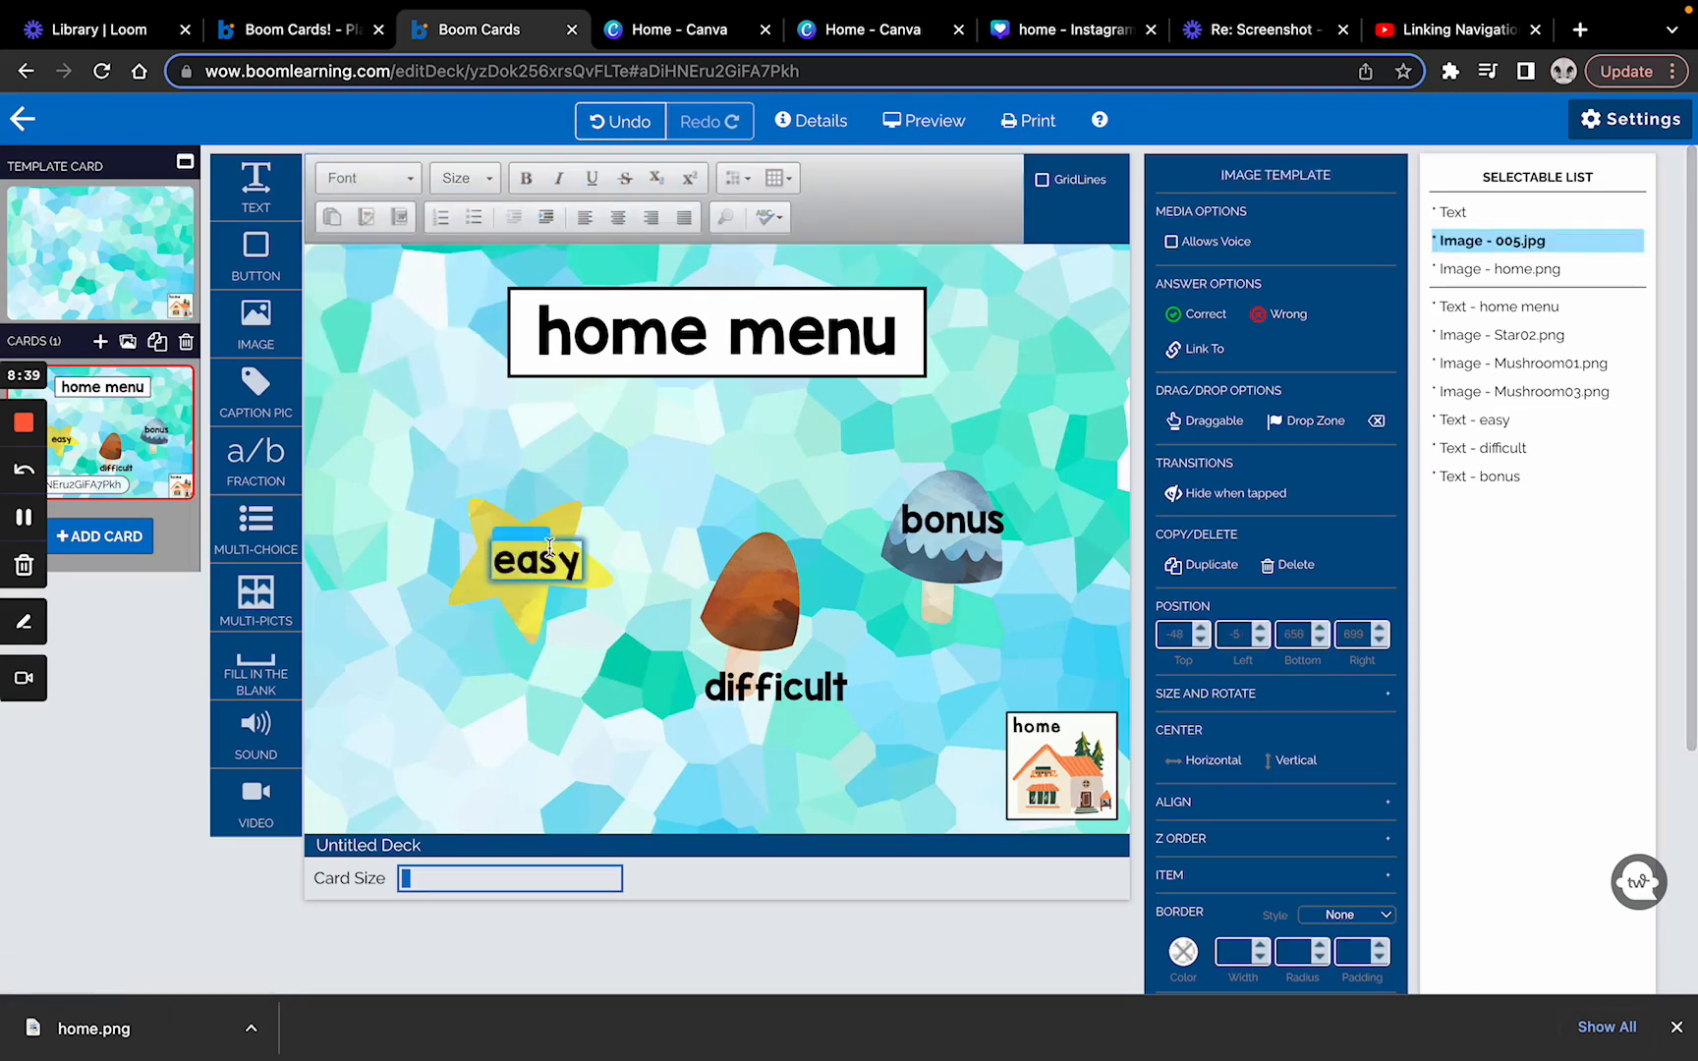
left_click_drag(544, 541, 531, 544)
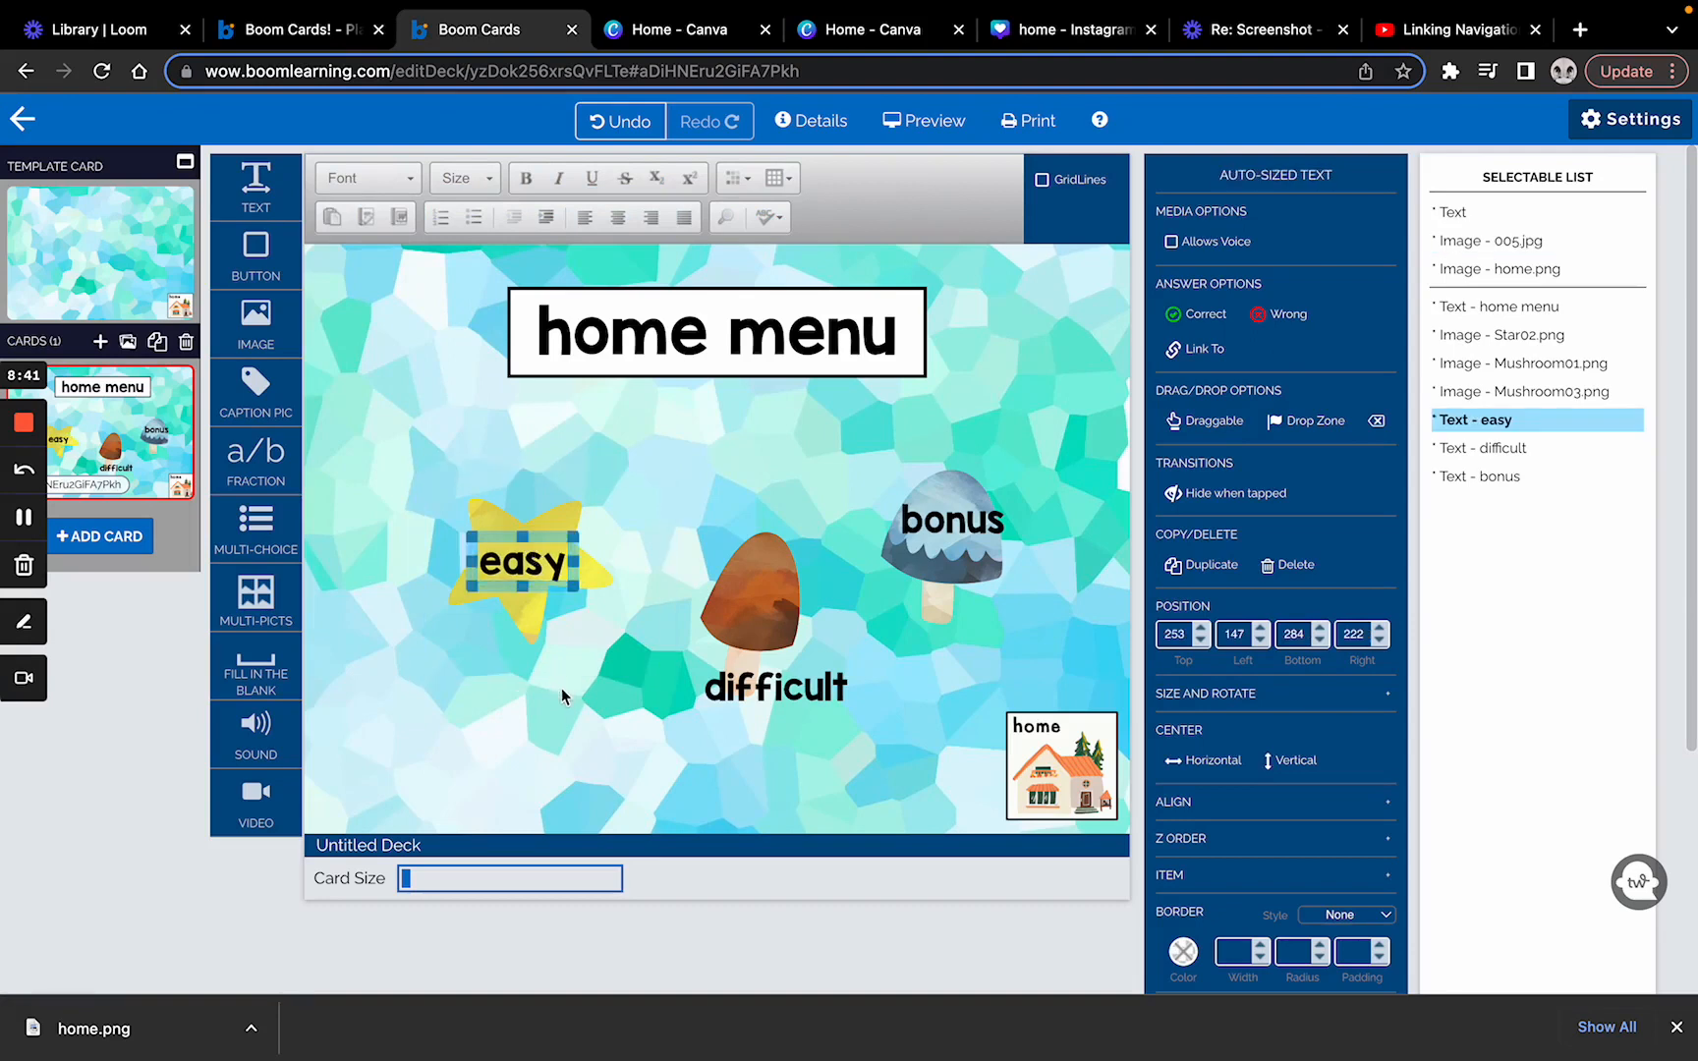
left_click(564, 706)
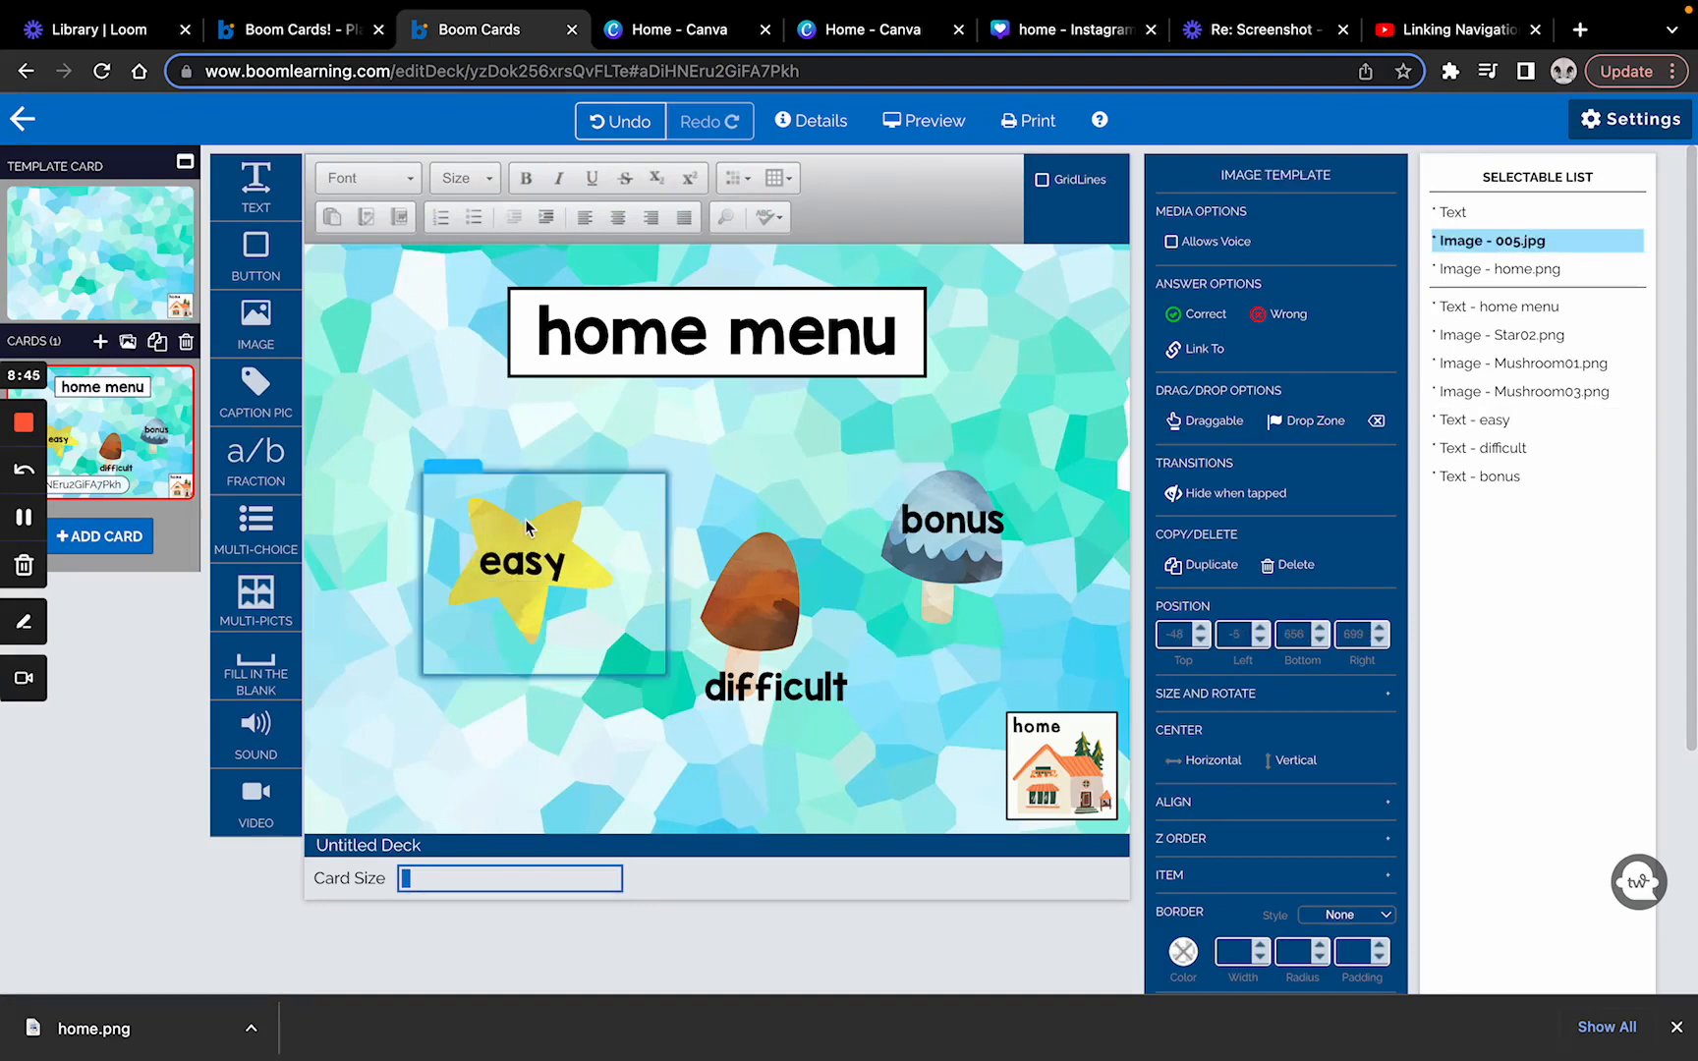
Narrow the yellow star image so that its right edge sits at position 274
left_click(553, 504)
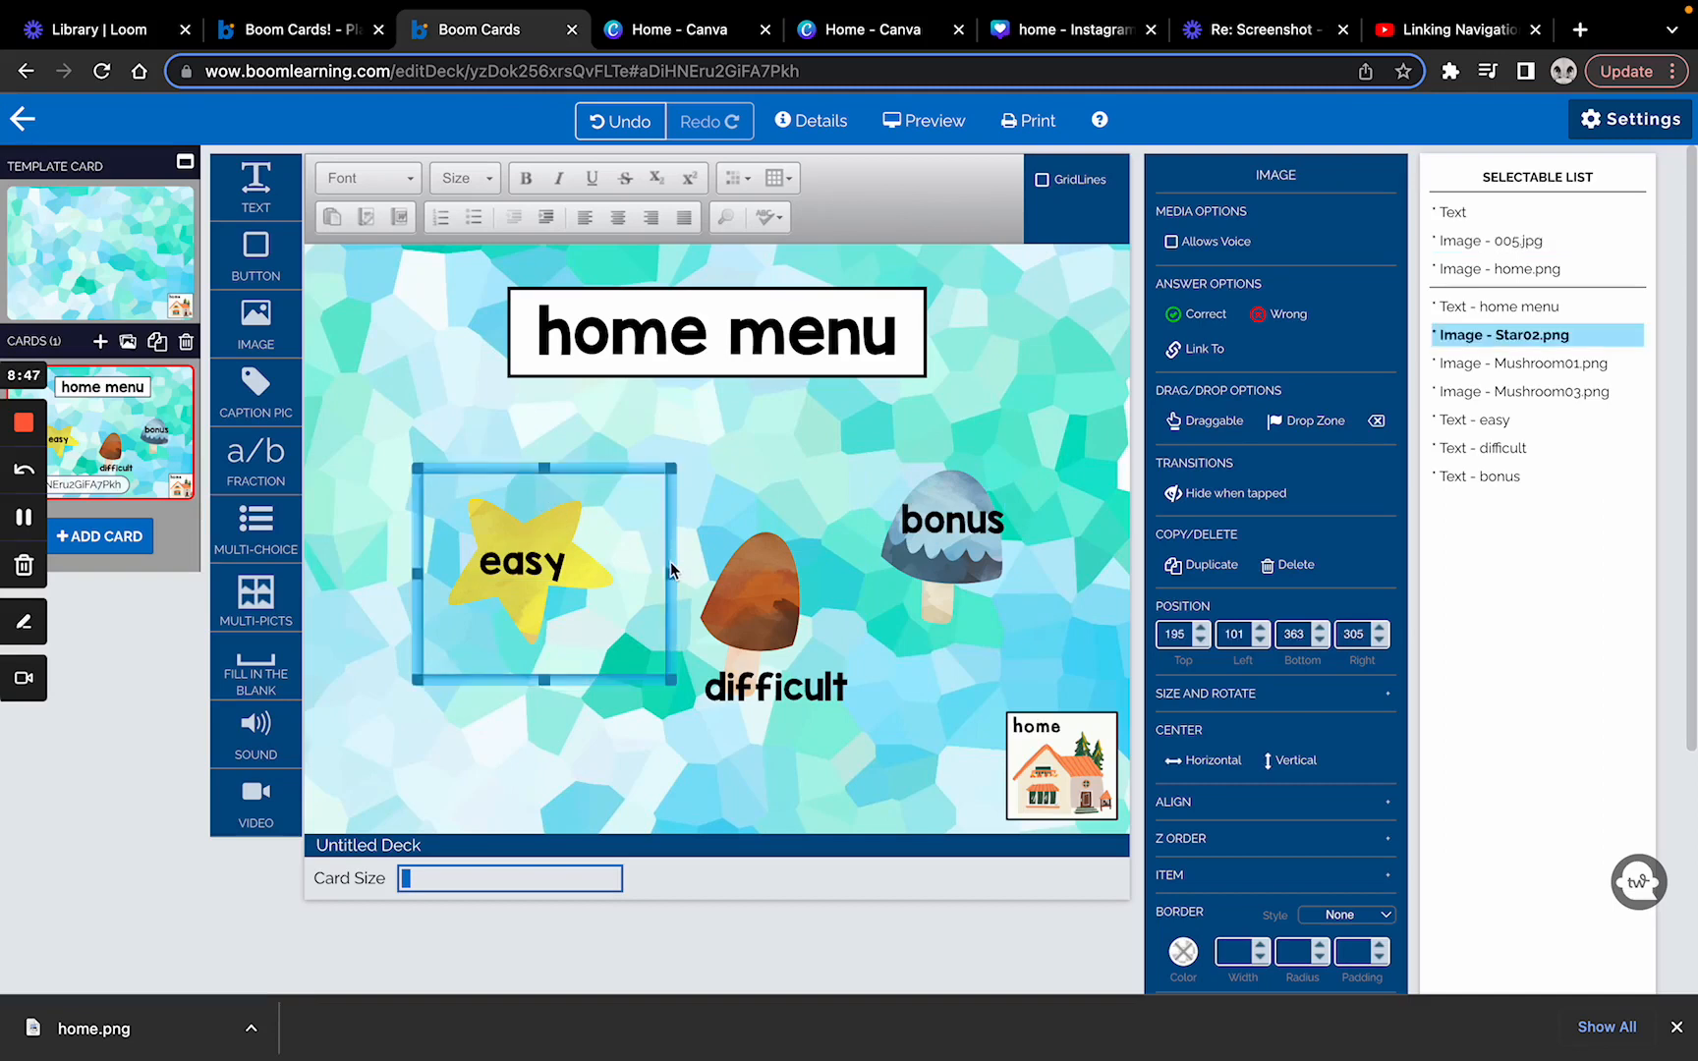
mouse_move(654, 563)
left_mouse_down()
mouse_move(627, 548)
mouse_move(636, 534)
left_mouse_up()
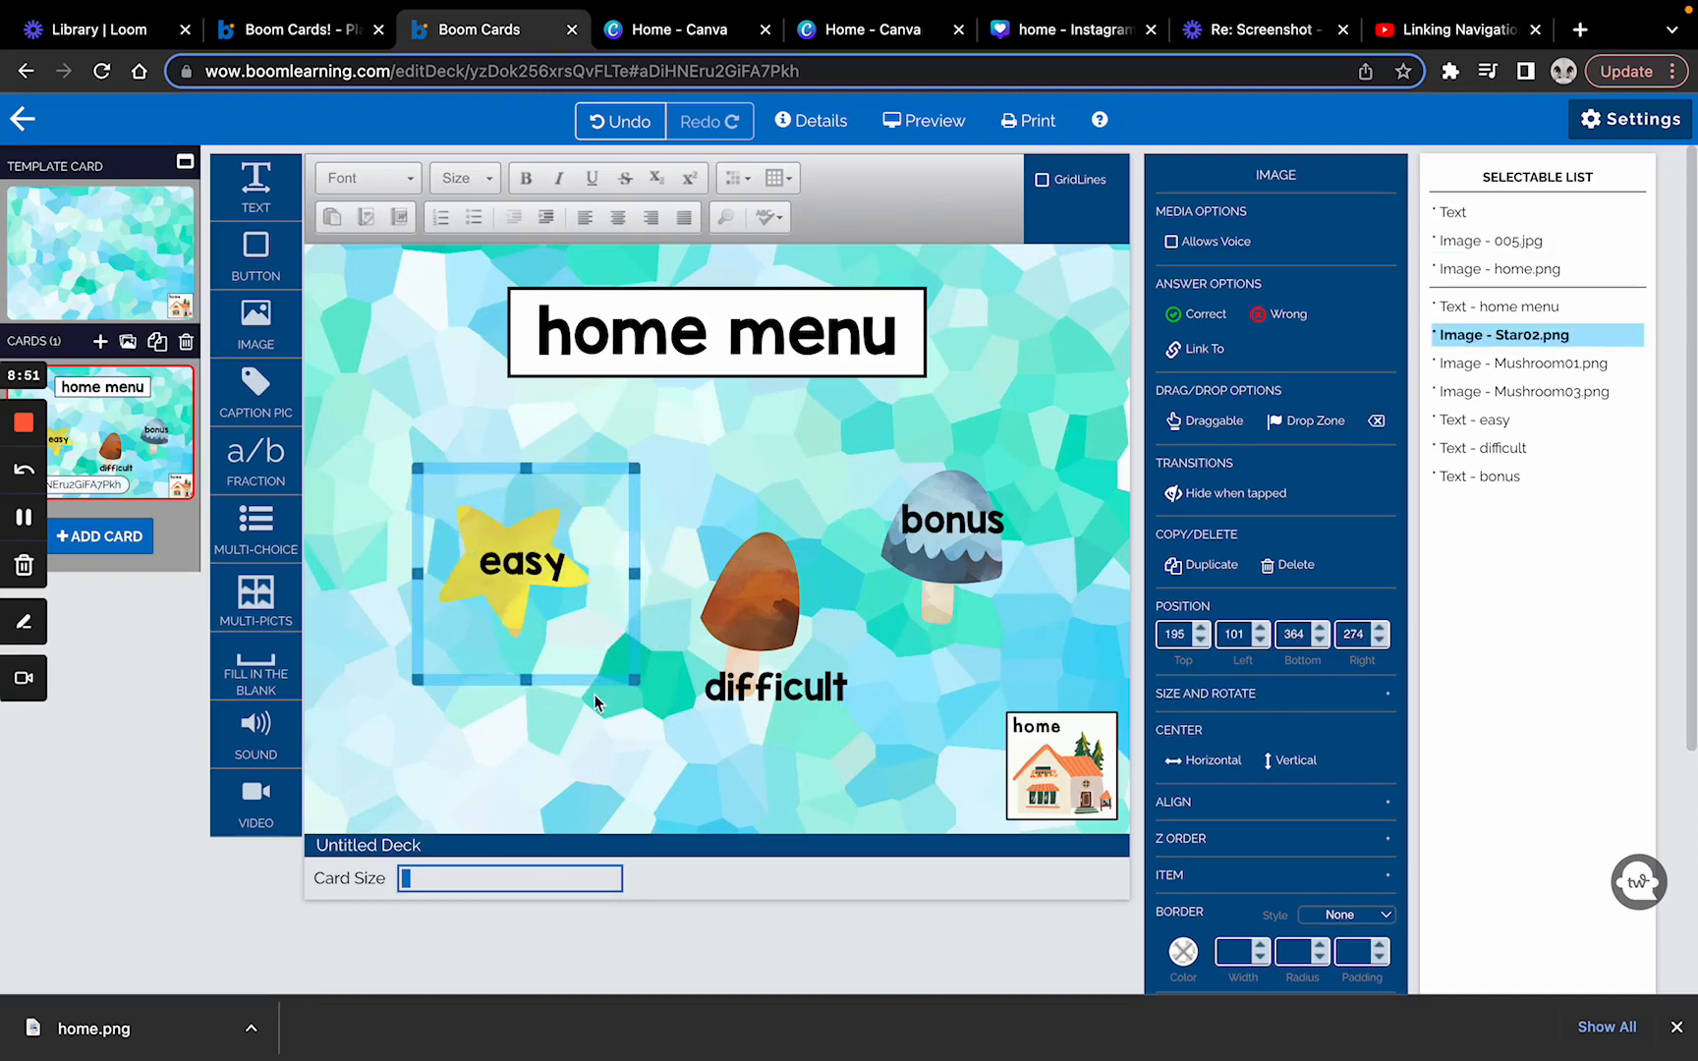
left_click(456, 743)
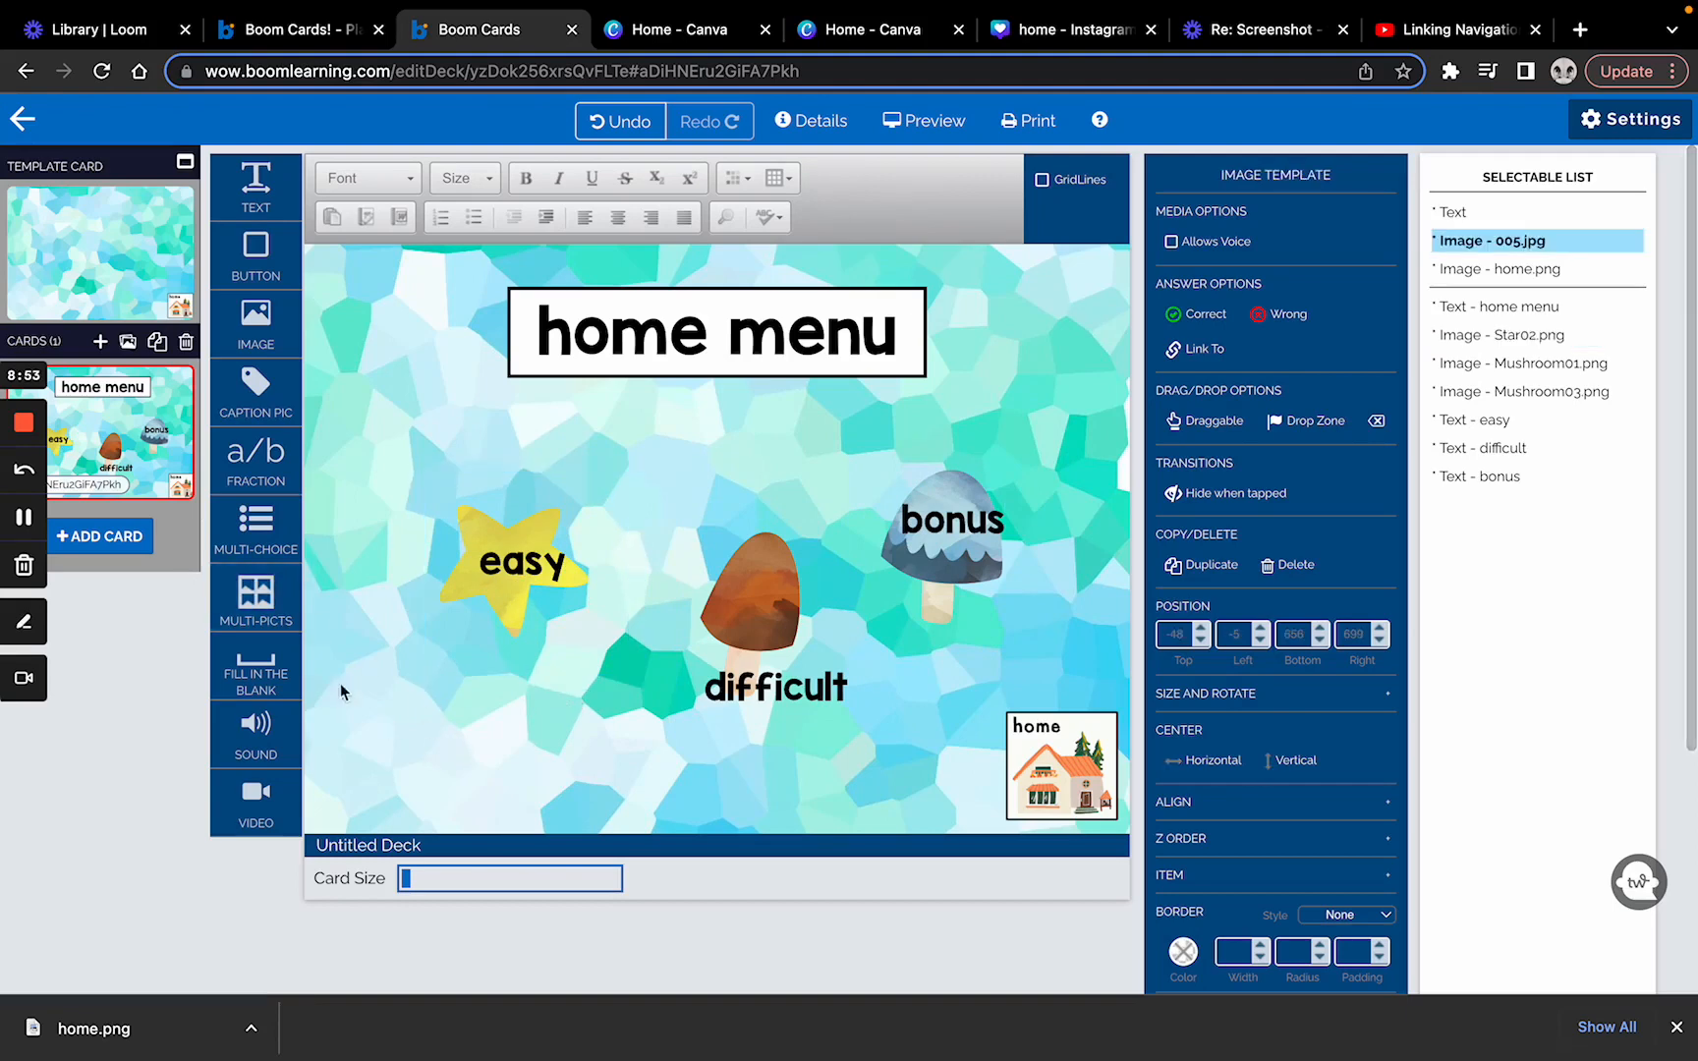
Add a new card with a four-answer multiple-choice block across its middle, and duplicate that card twice
left_click(120, 540)
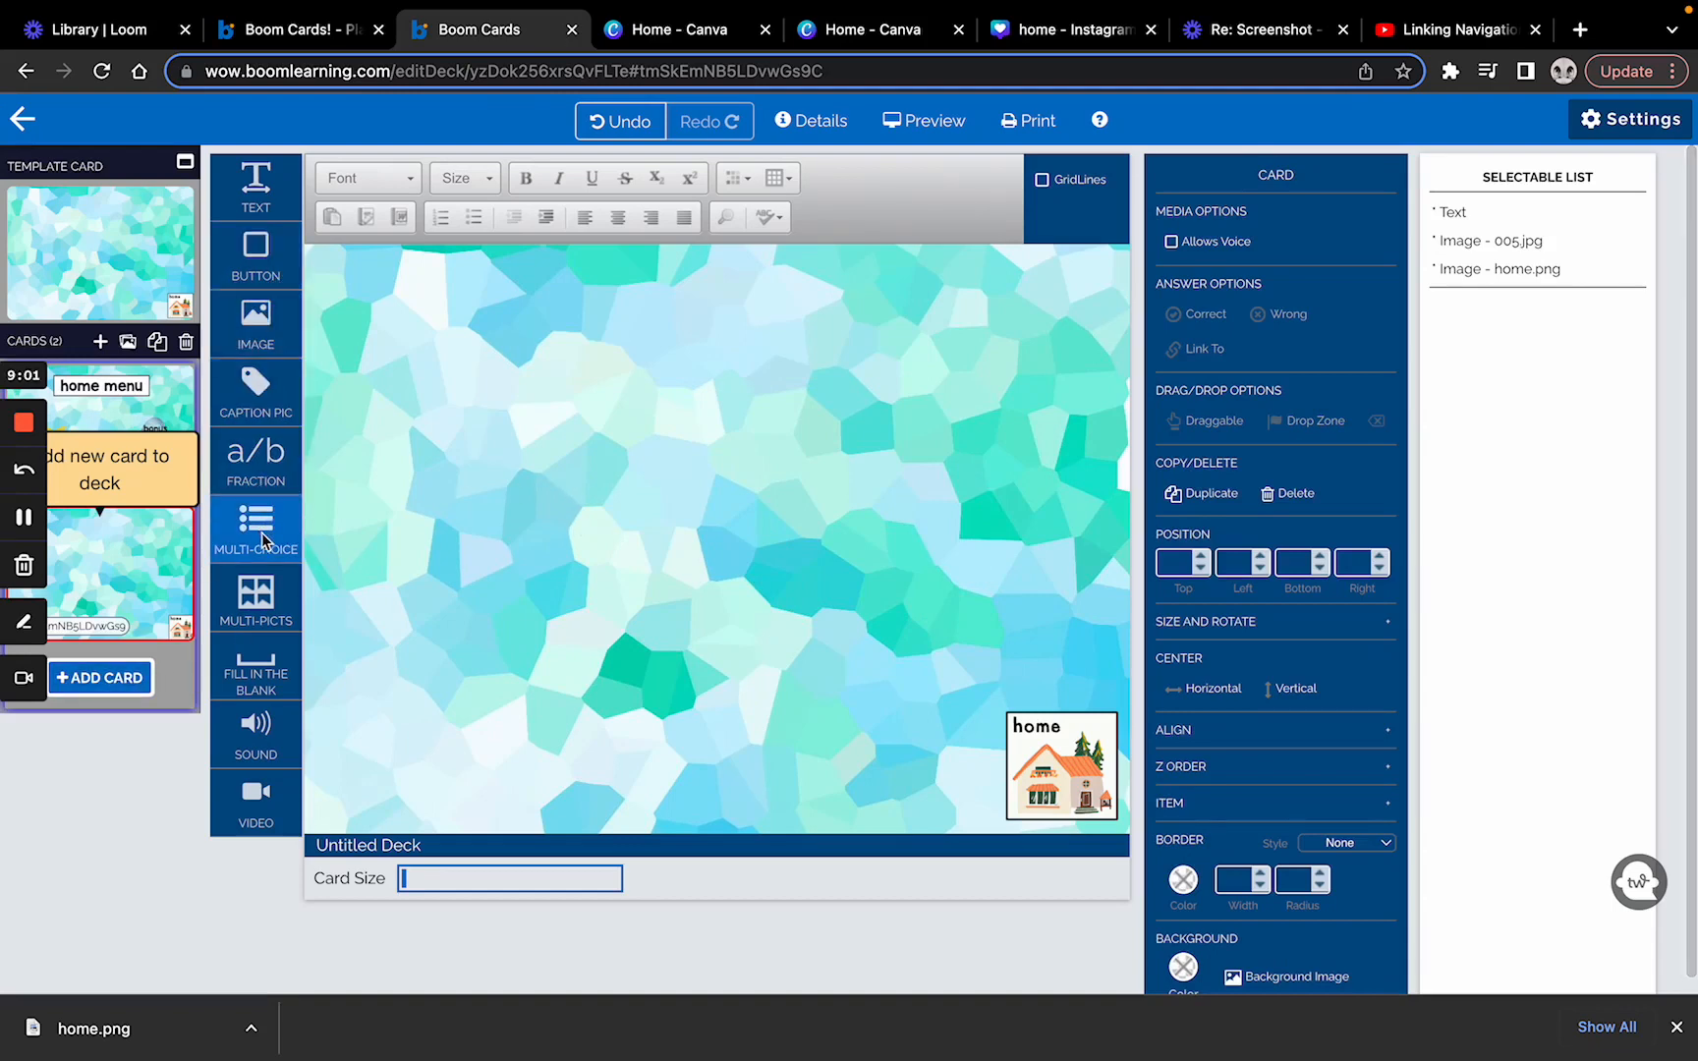
left_click(475, 381)
left_click_drag(255, 525, 696, 496)
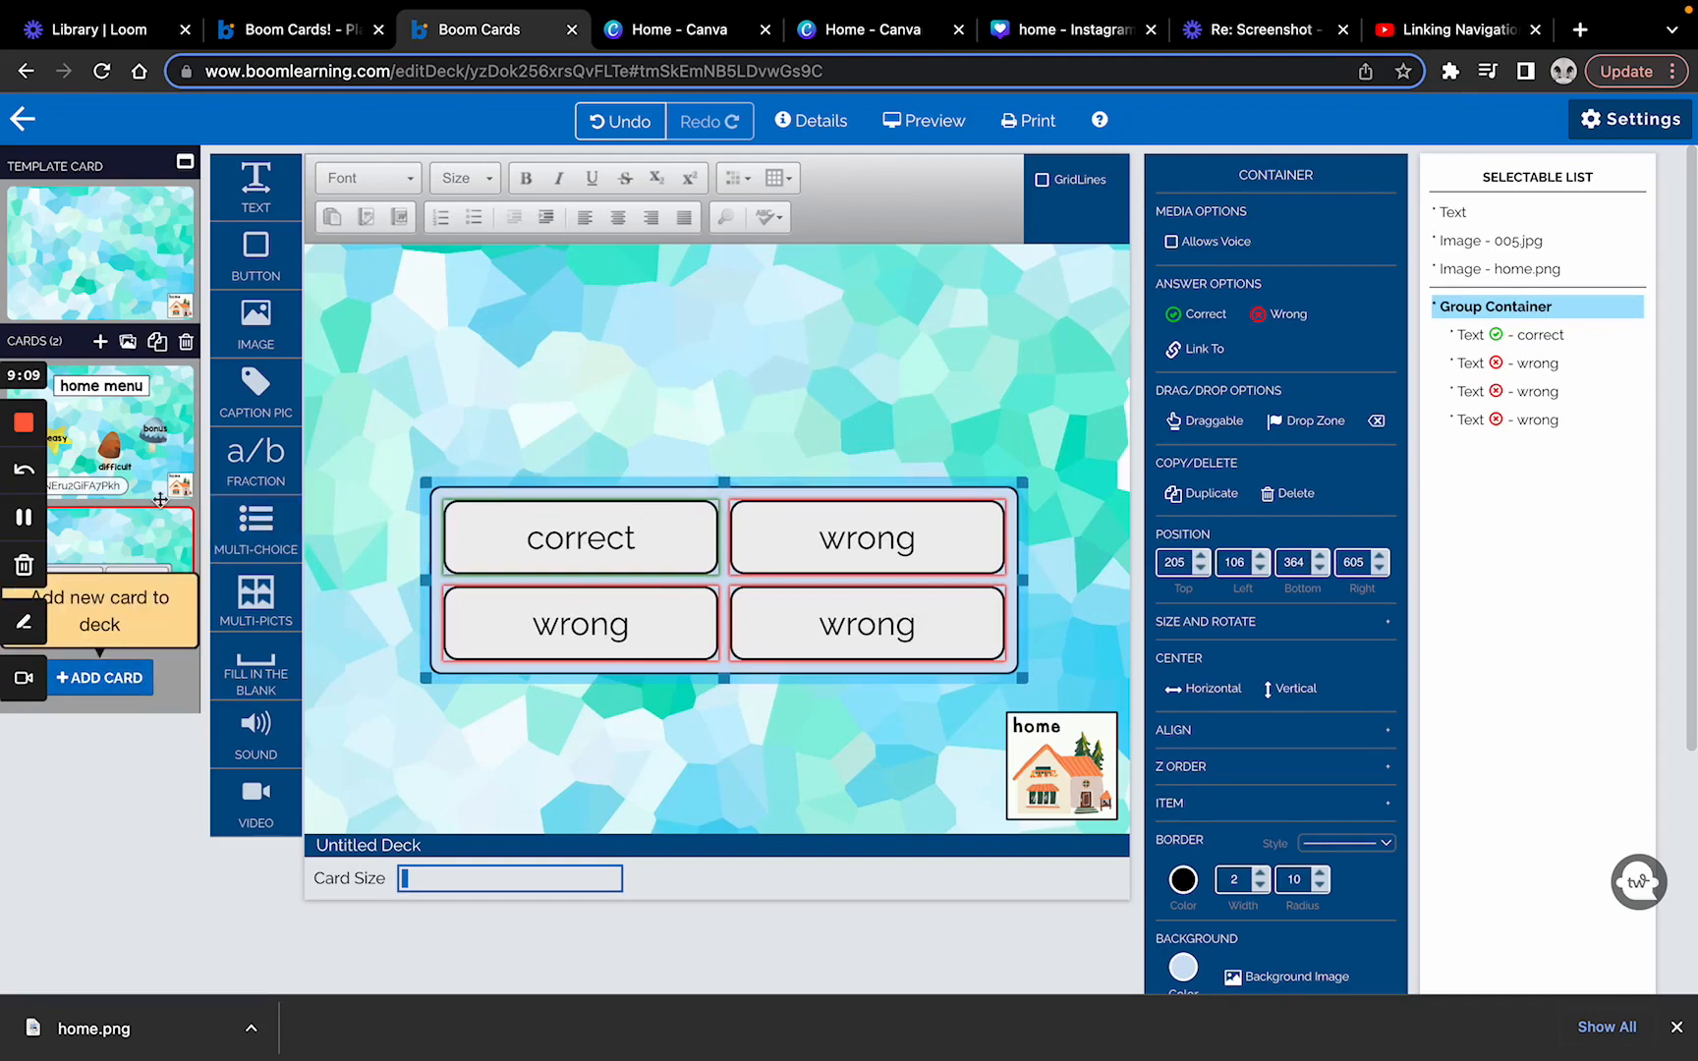
left_click(156, 341)
left_click(156, 342)
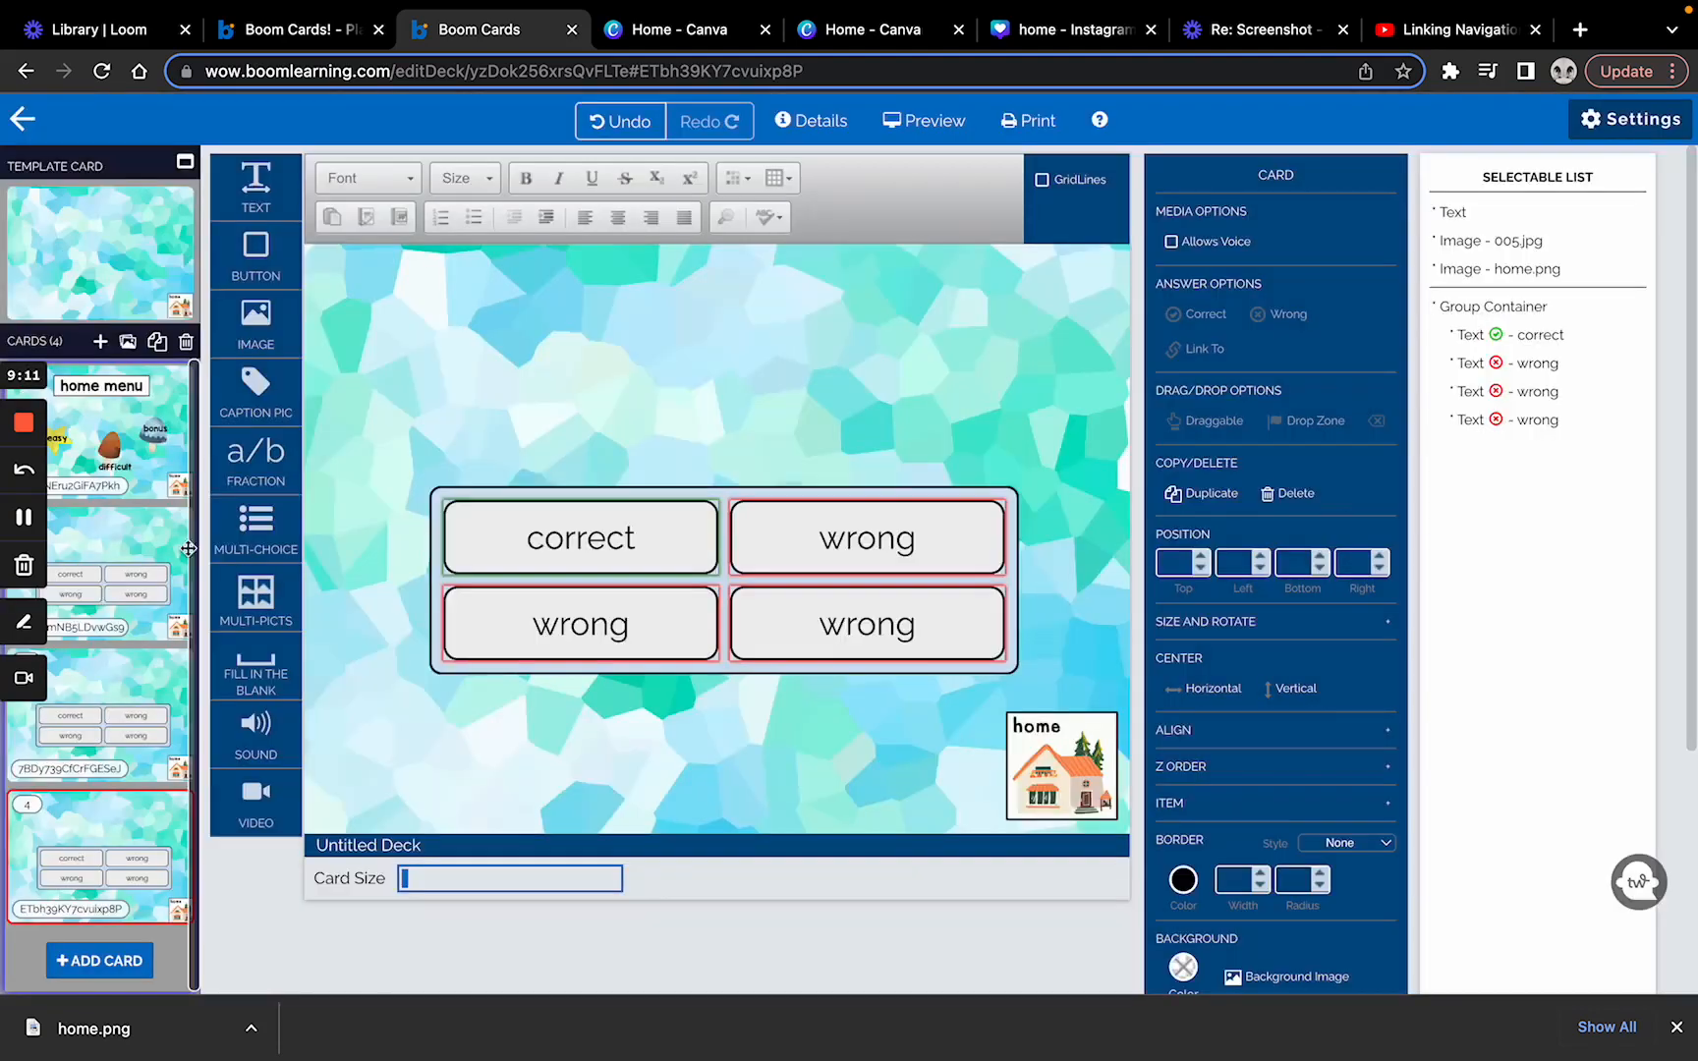
Look through the template card and the four deck cards to check the home picture on each
left_click(106, 567)
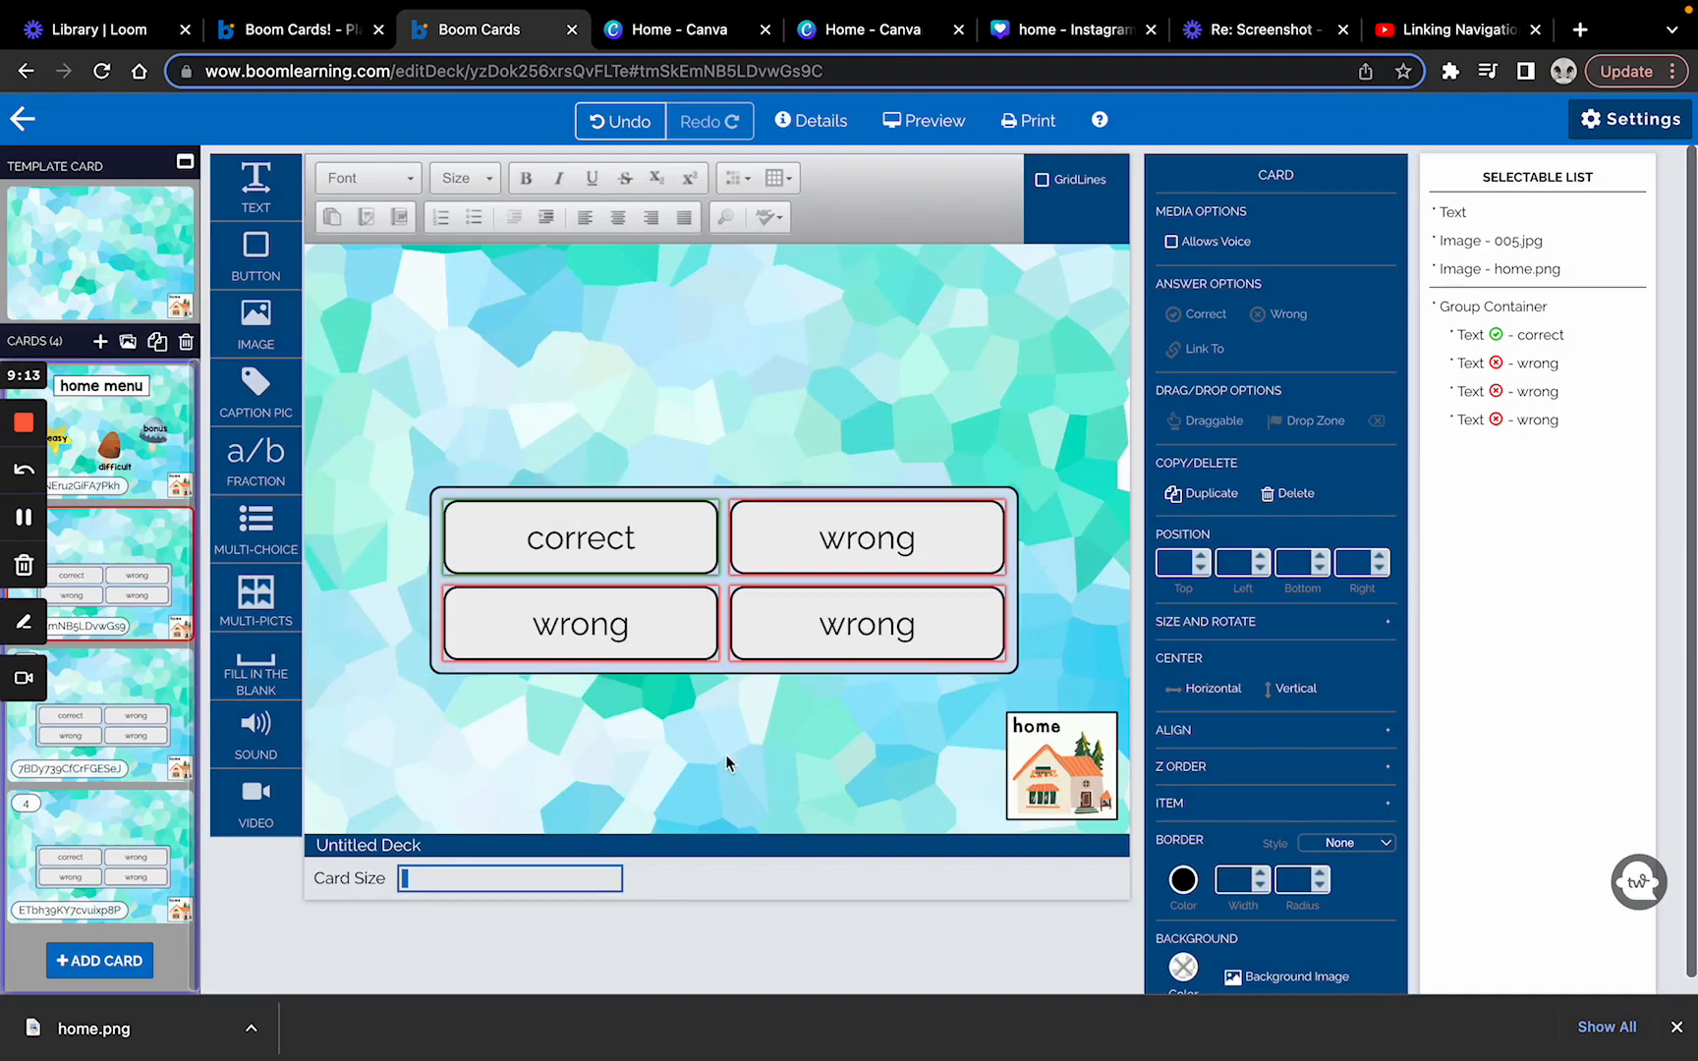
left_click(150, 297)
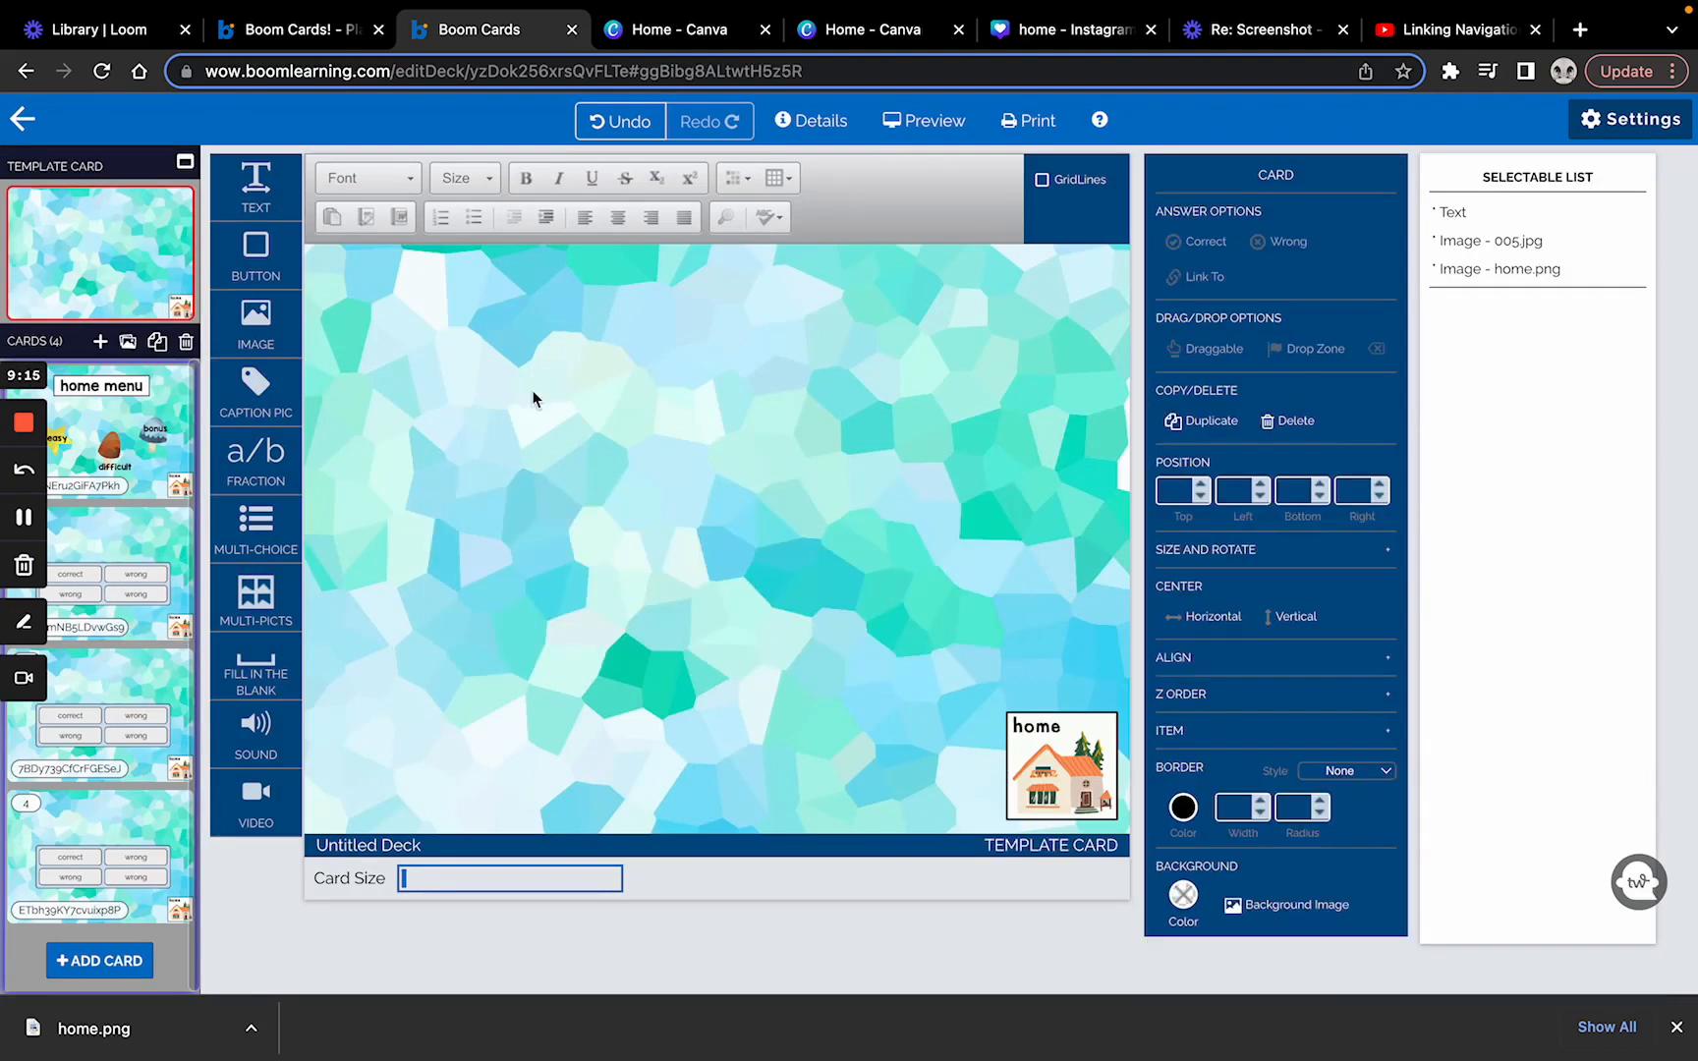
left_click(131, 599)
left_click(120, 715)
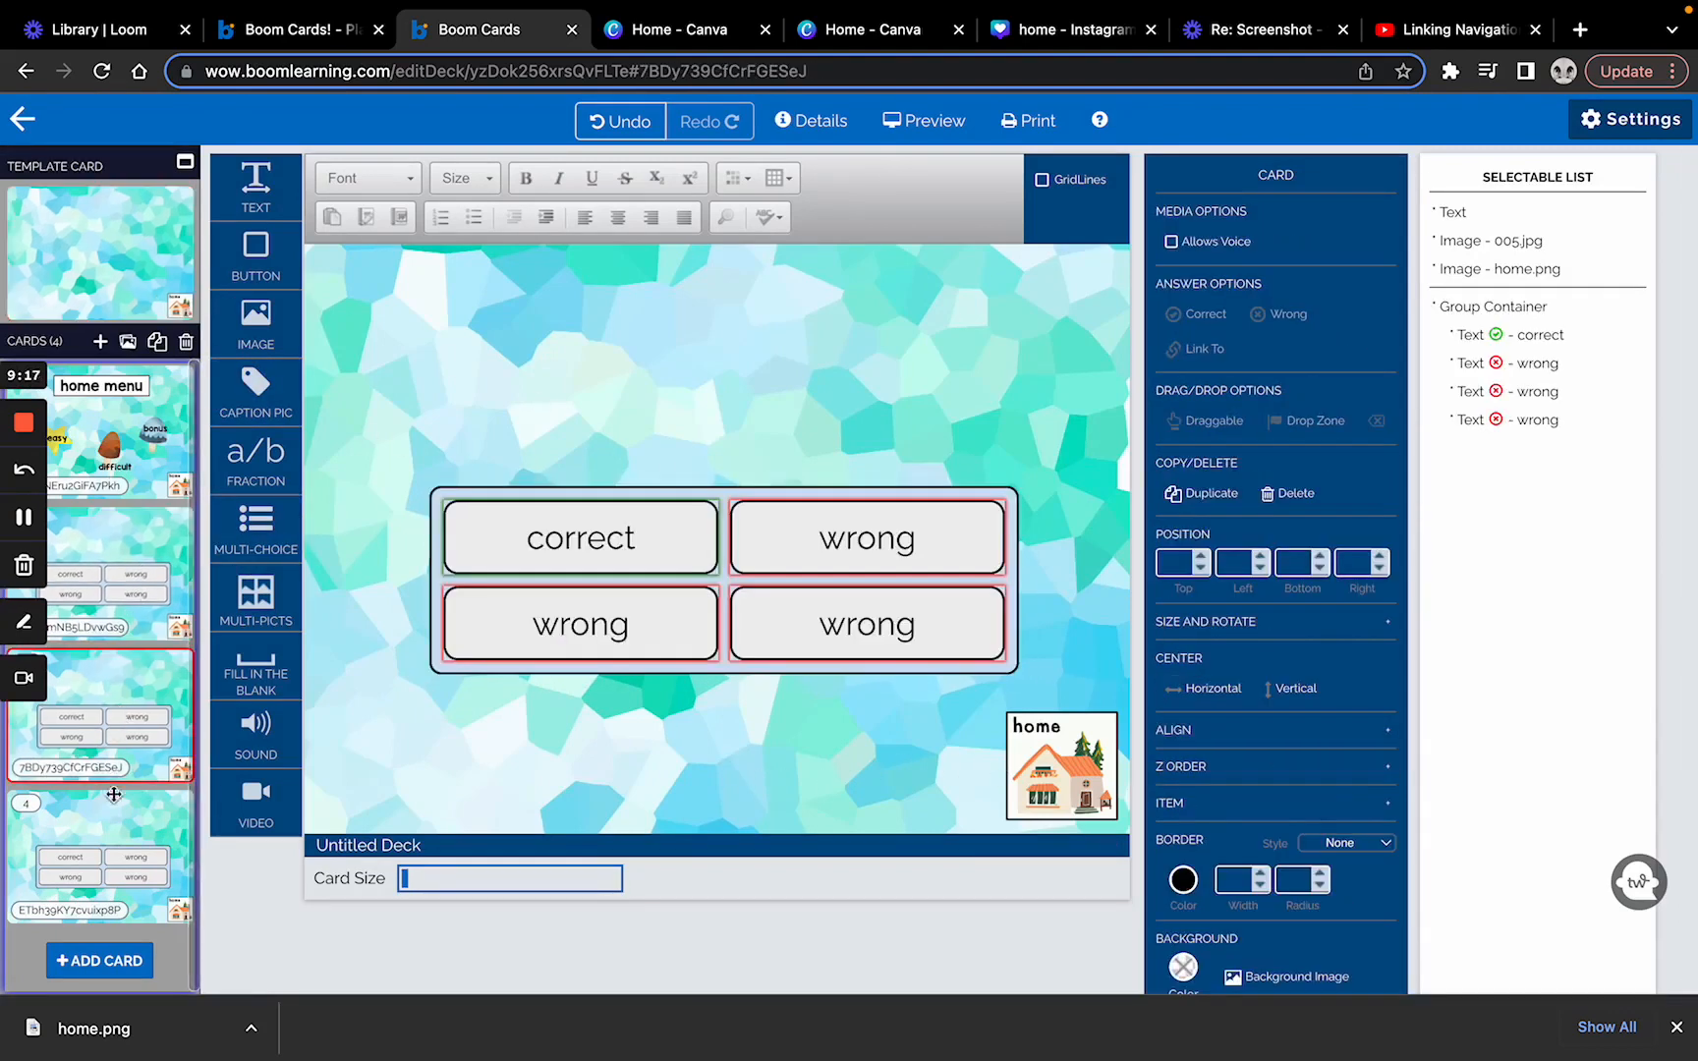
left_click(114, 814)
left_click(71, 409)
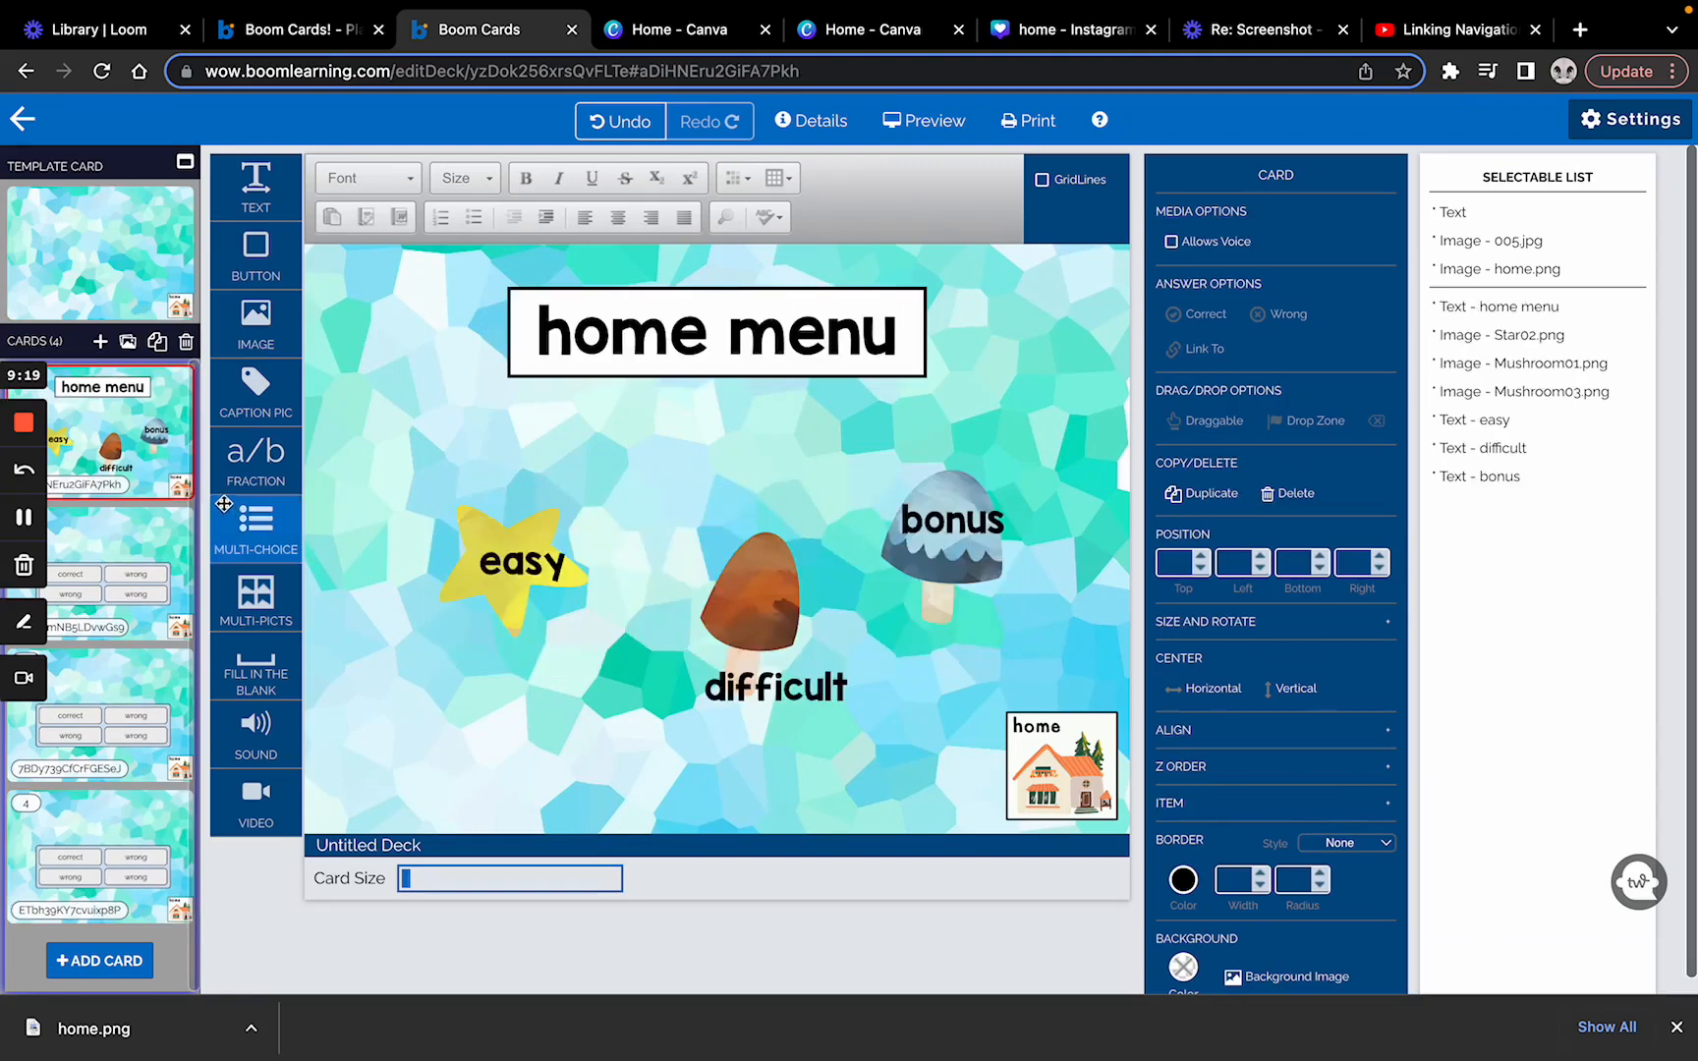
Link the template card's home picture to card 1, the home menu
left_click(151, 290)
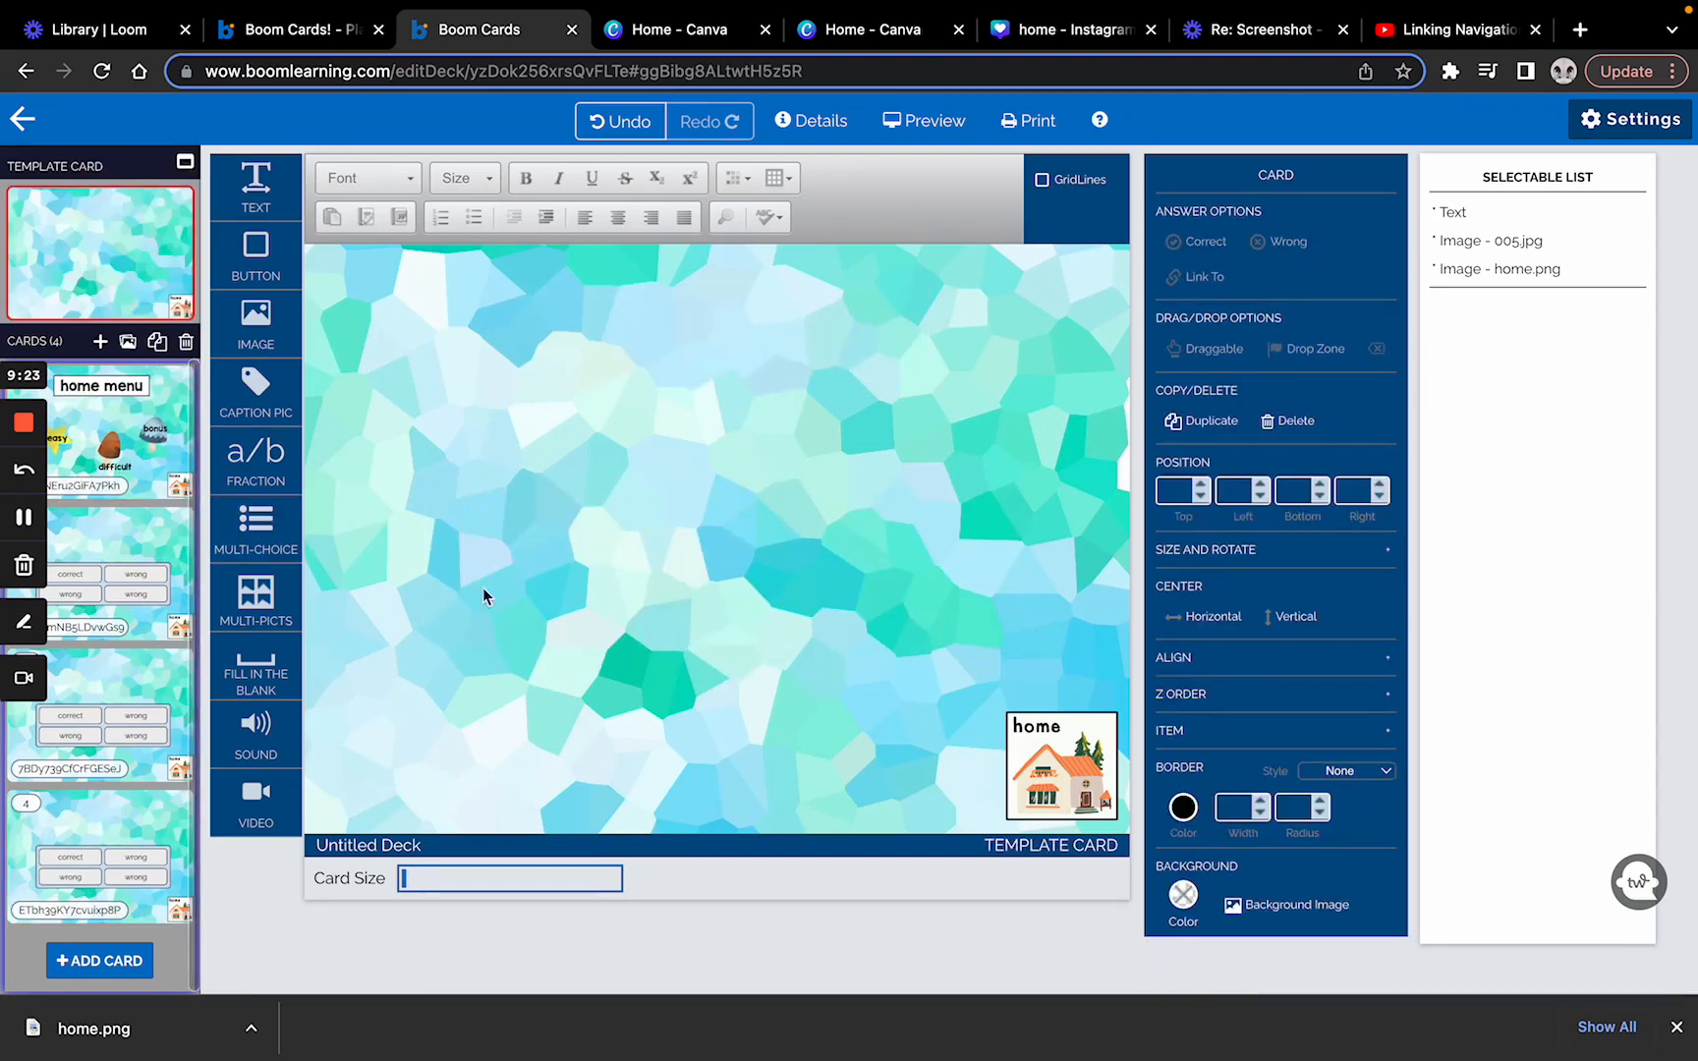
left_click(1028, 783)
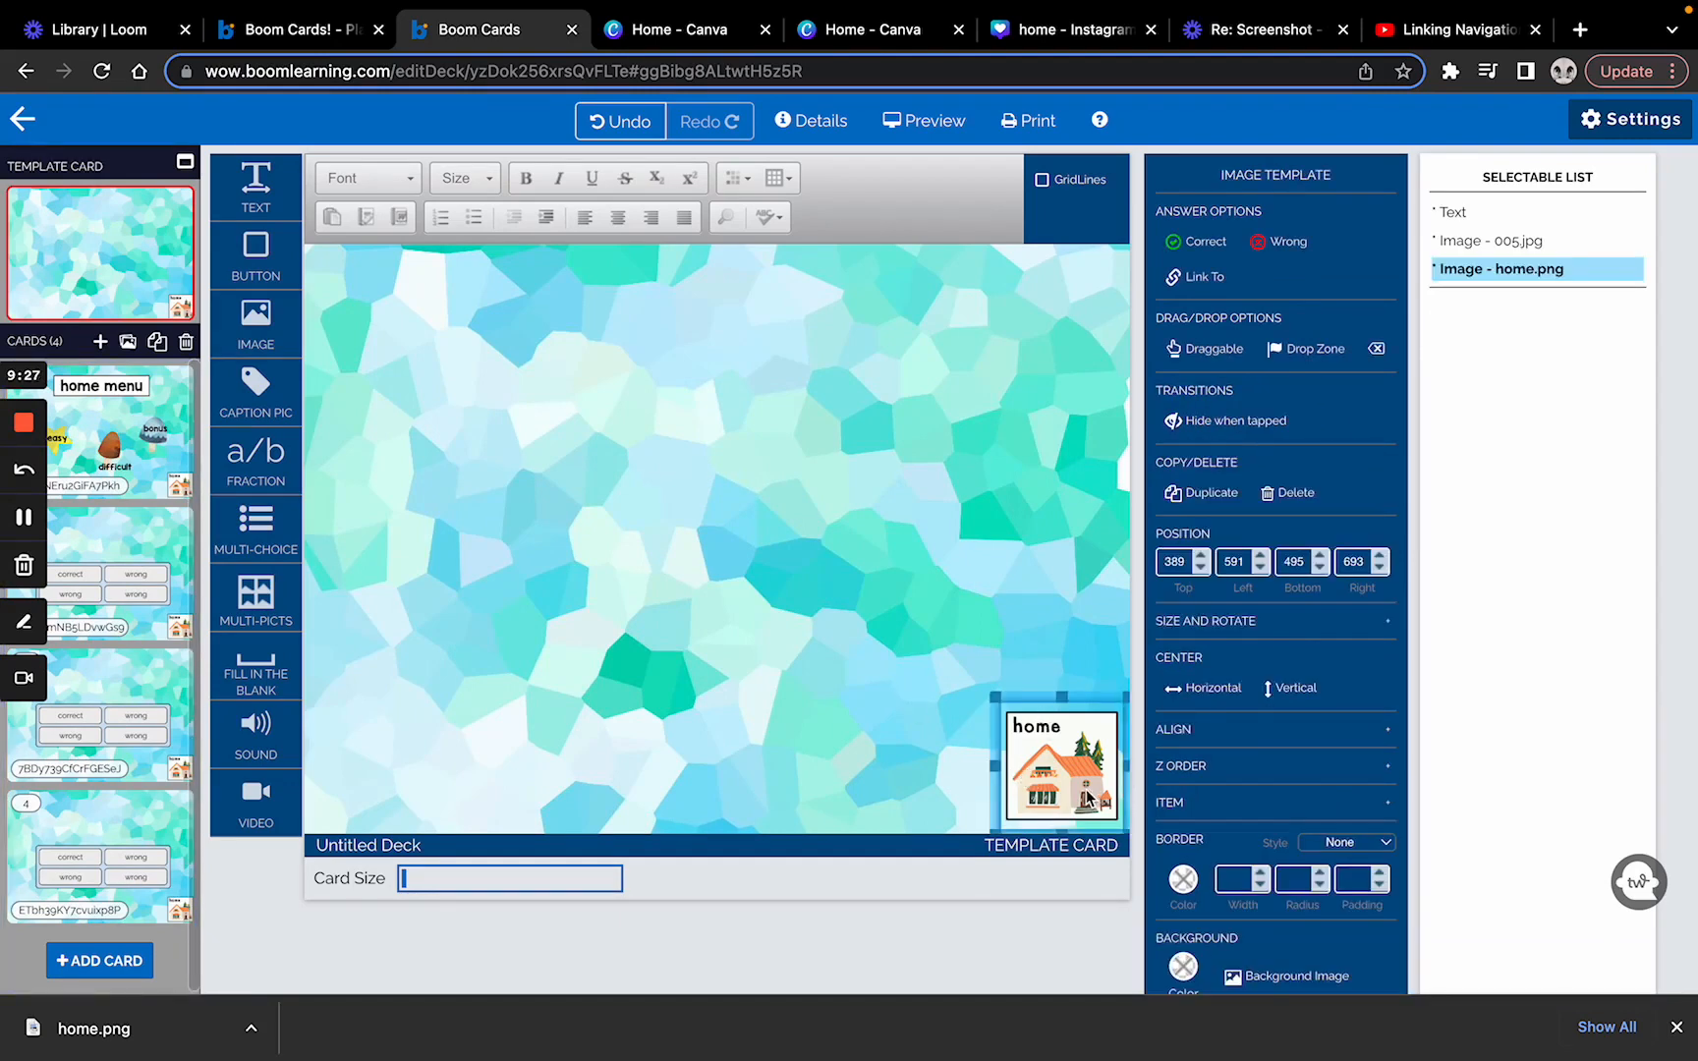
left_click(1194, 282)
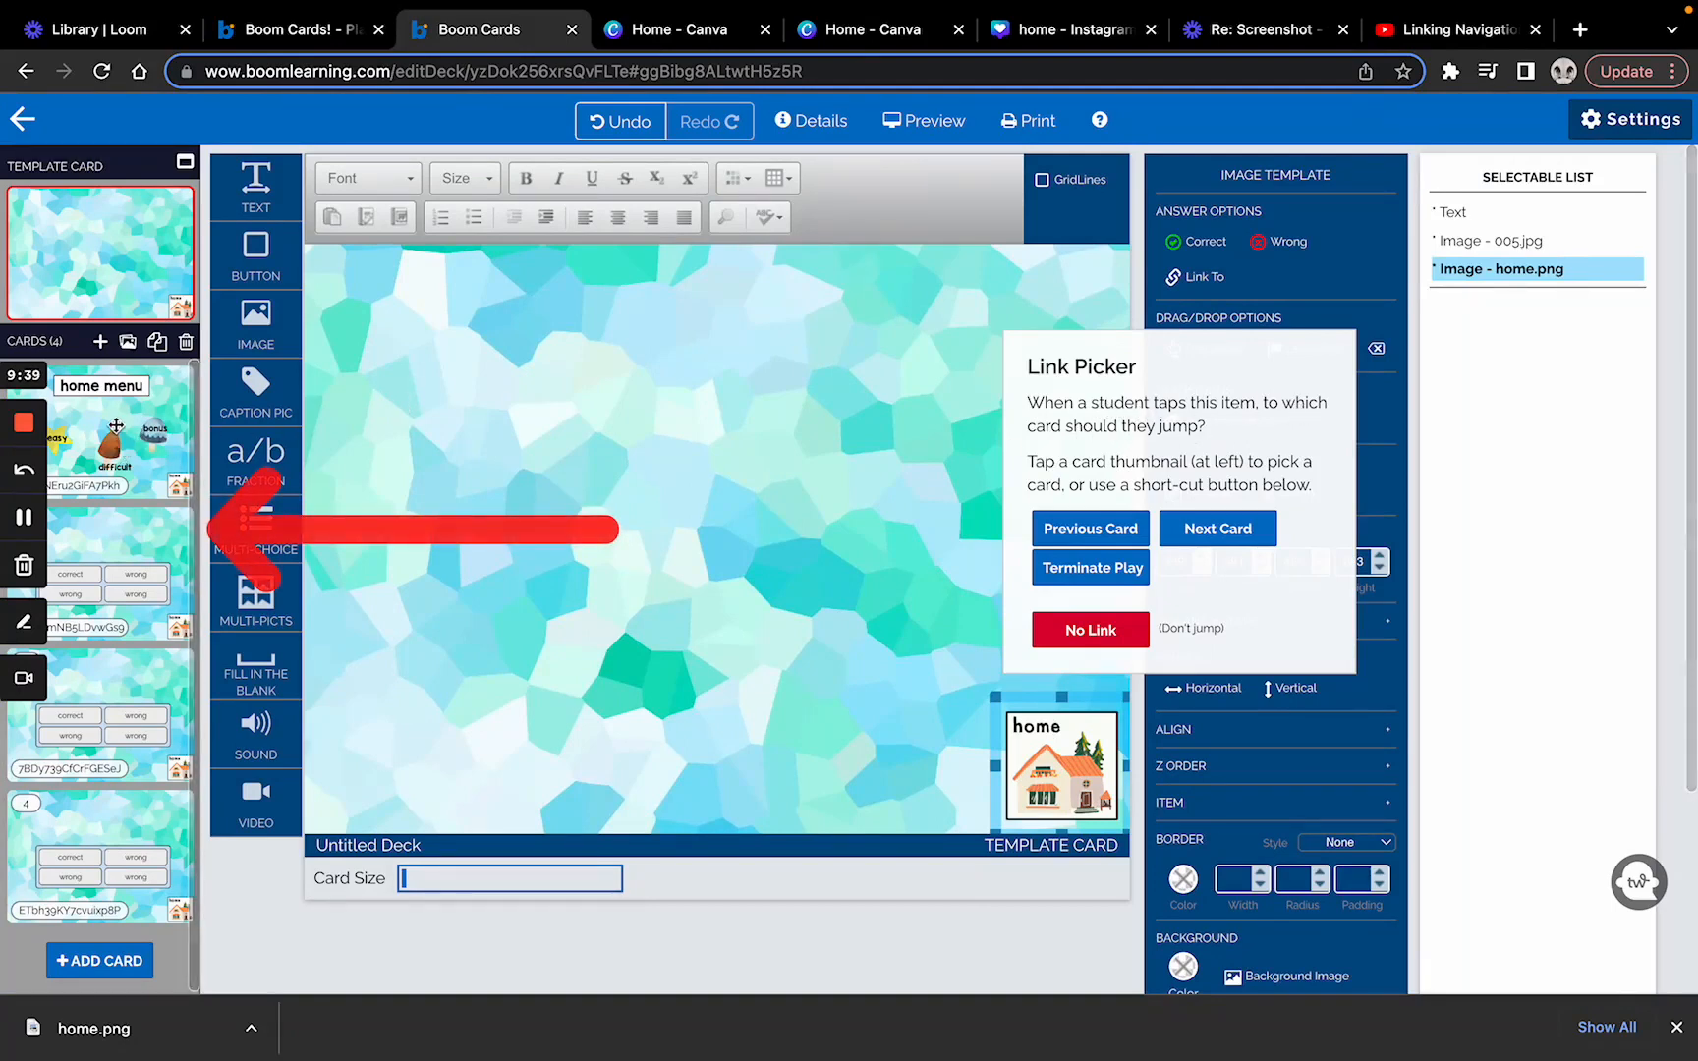
left_click(115, 425)
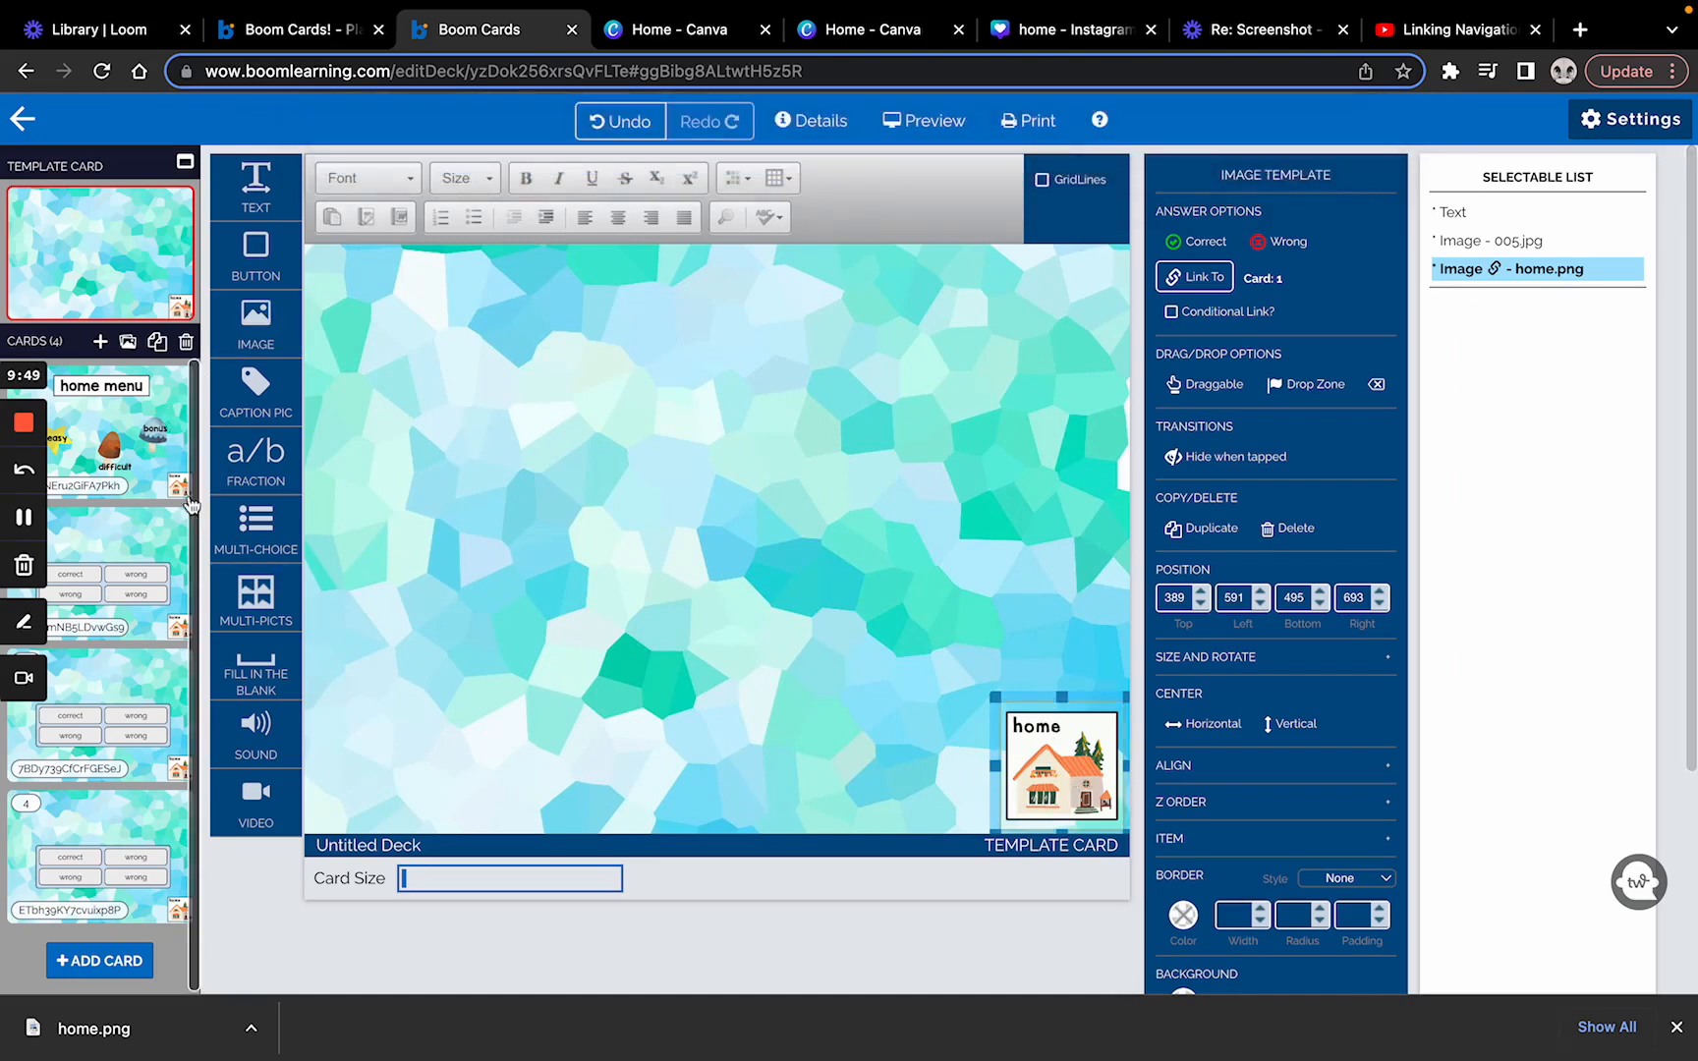
Inspect the home menu card and the three multiple-choice cards for the linked home picture
left_click(147, 468)
left_click(148, 579)
left_click(145, 732)
left_click(143, 851)
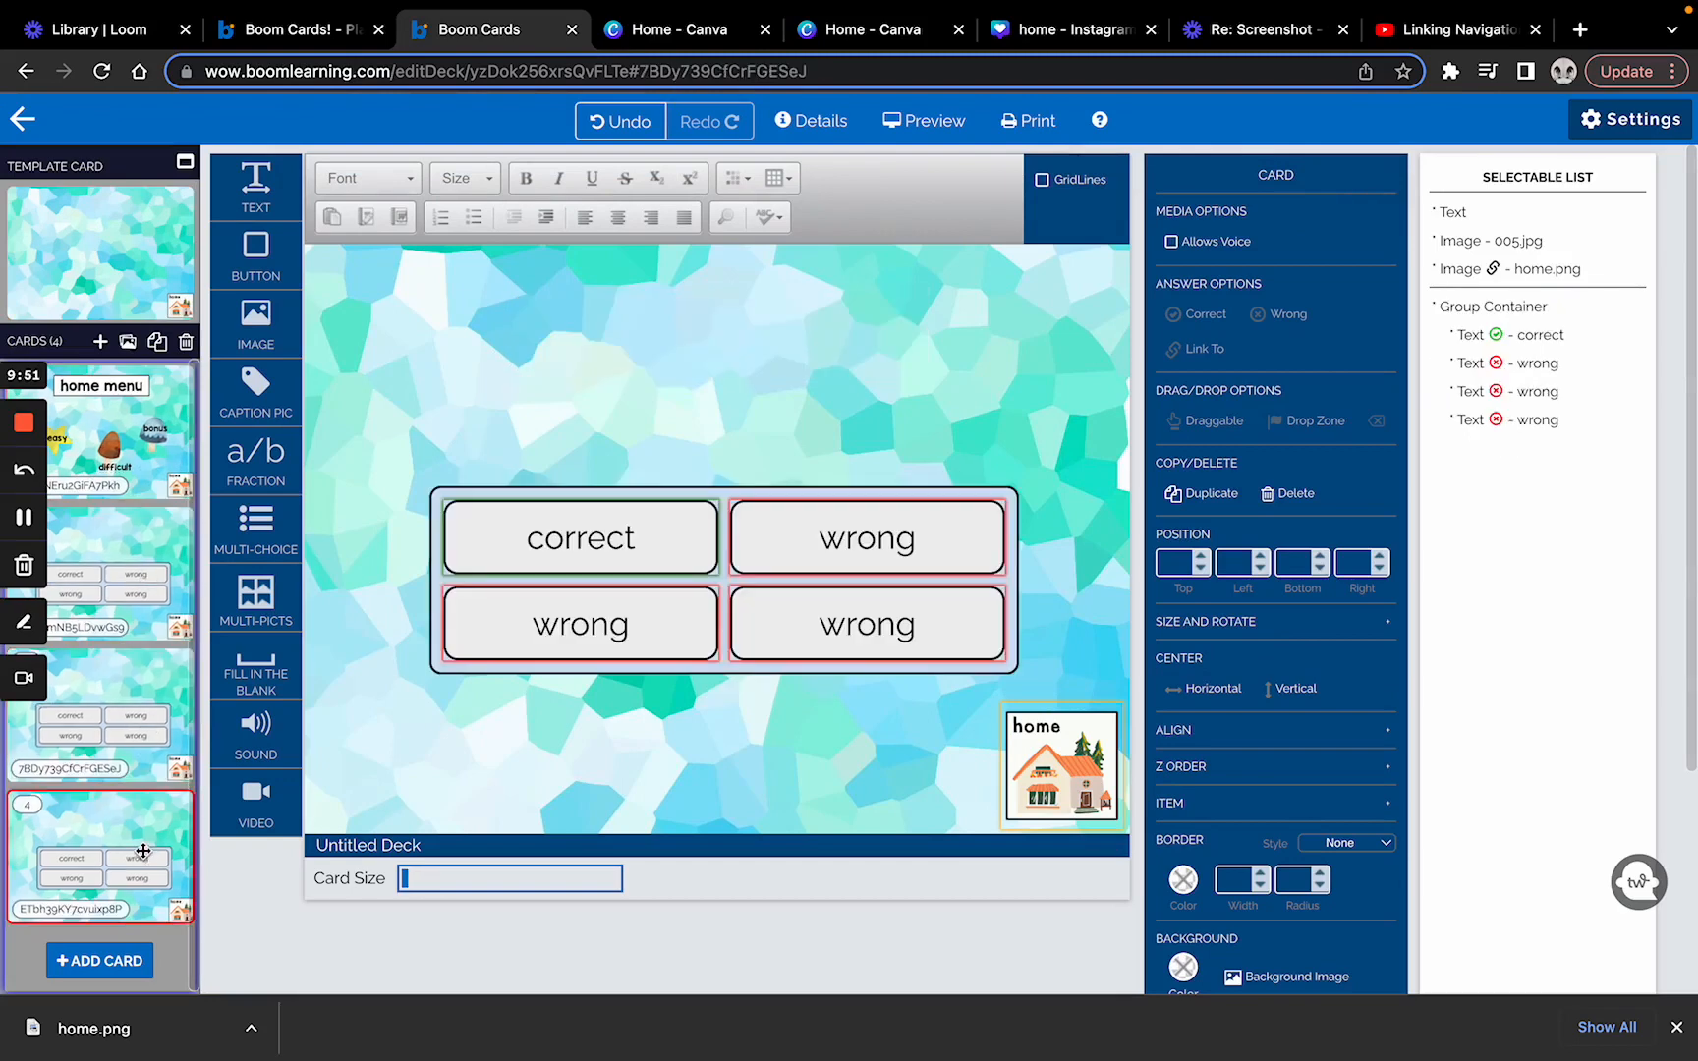
Preview the deck from the home menu card and test the home picture's link from the multiple-choice cards
left_click(90, 461)
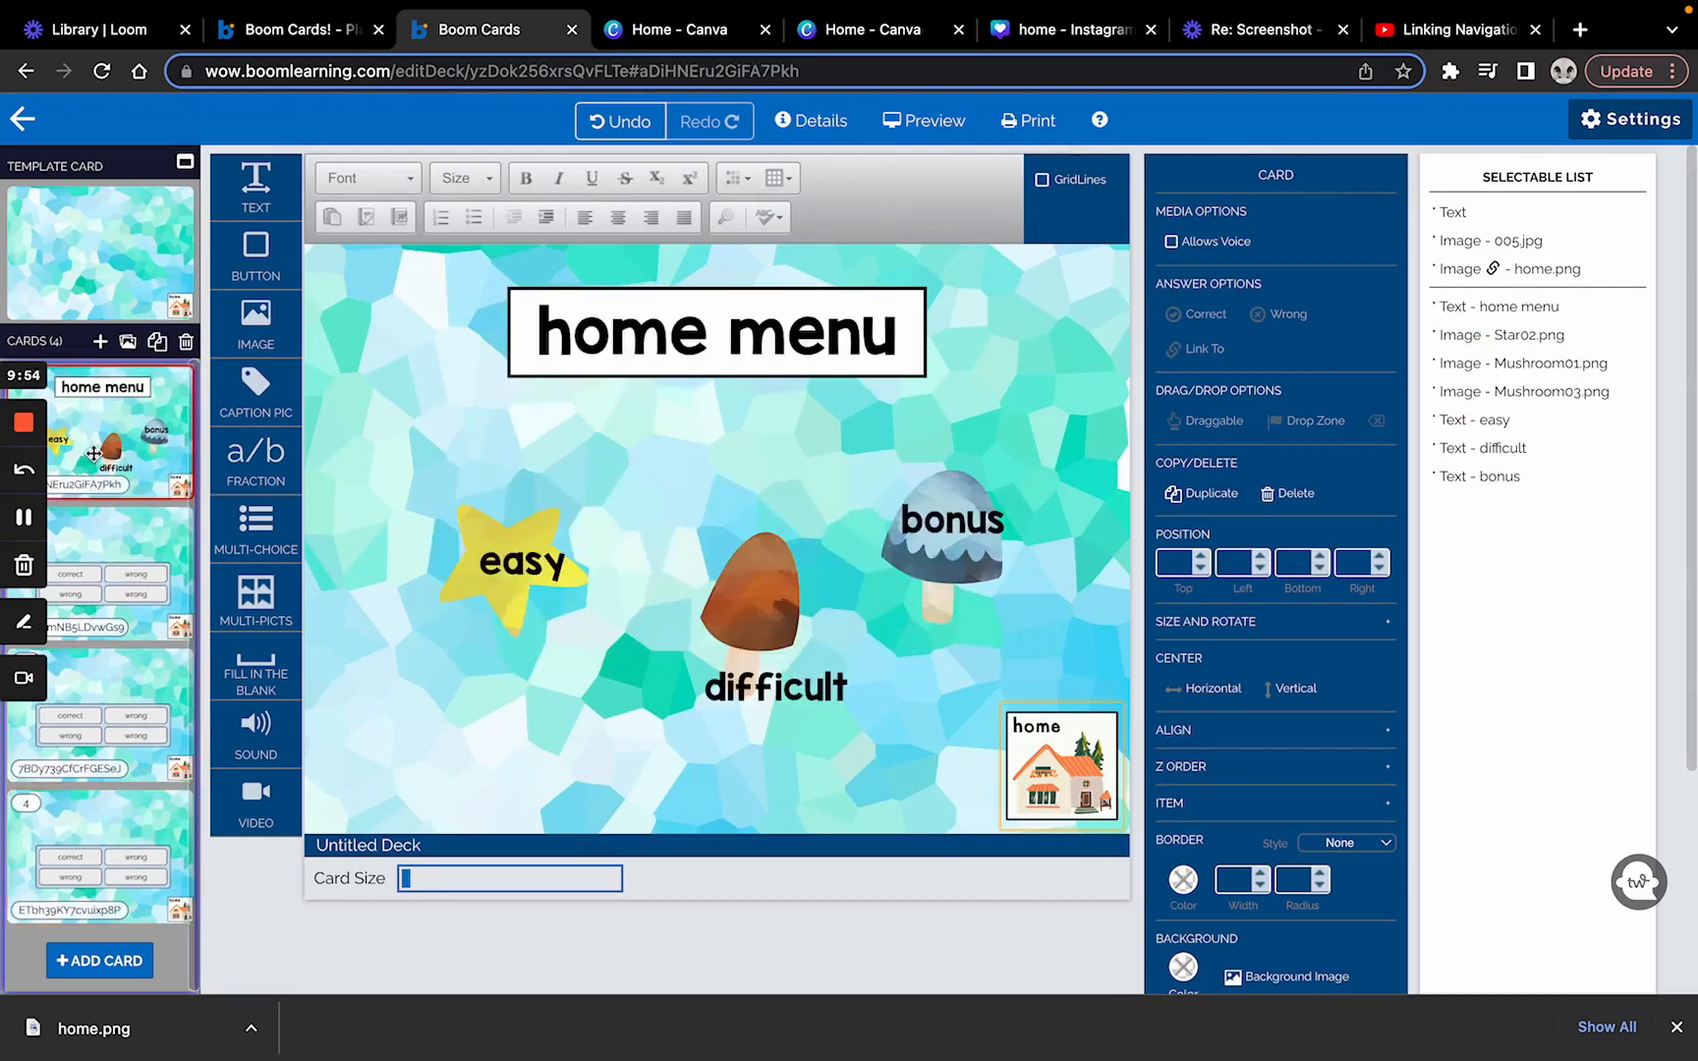
left_click(914, 134)
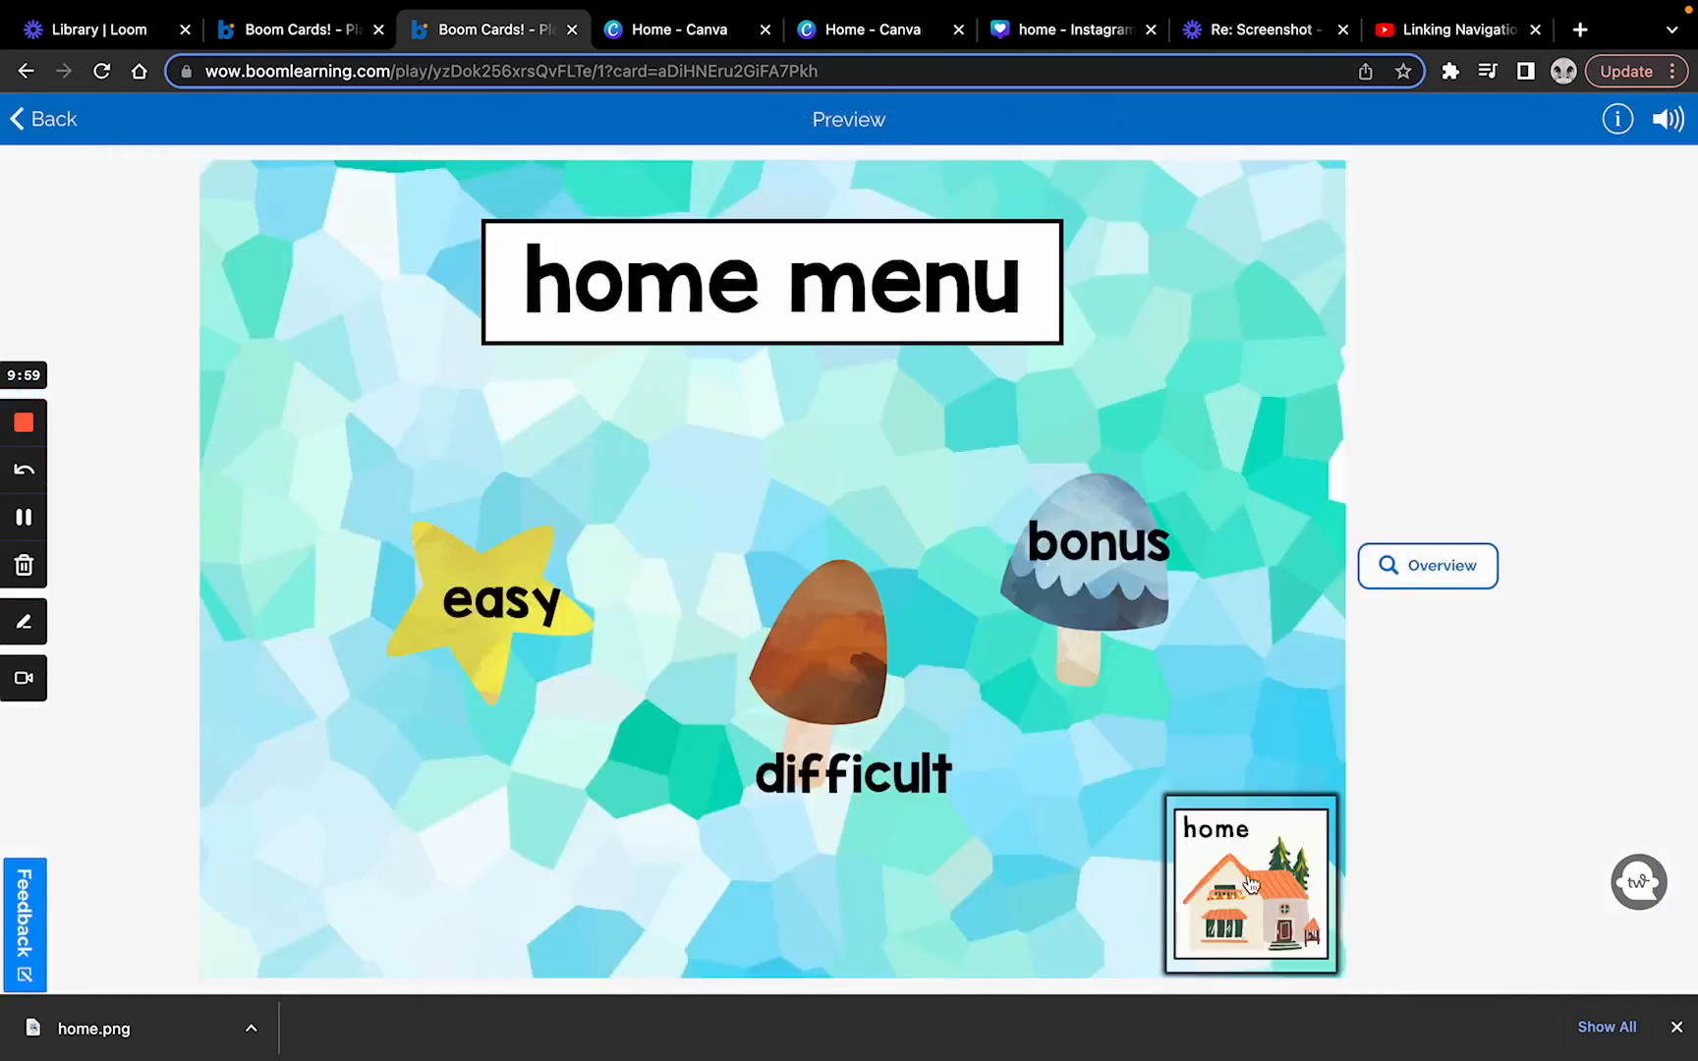
left_click(1339, 491)
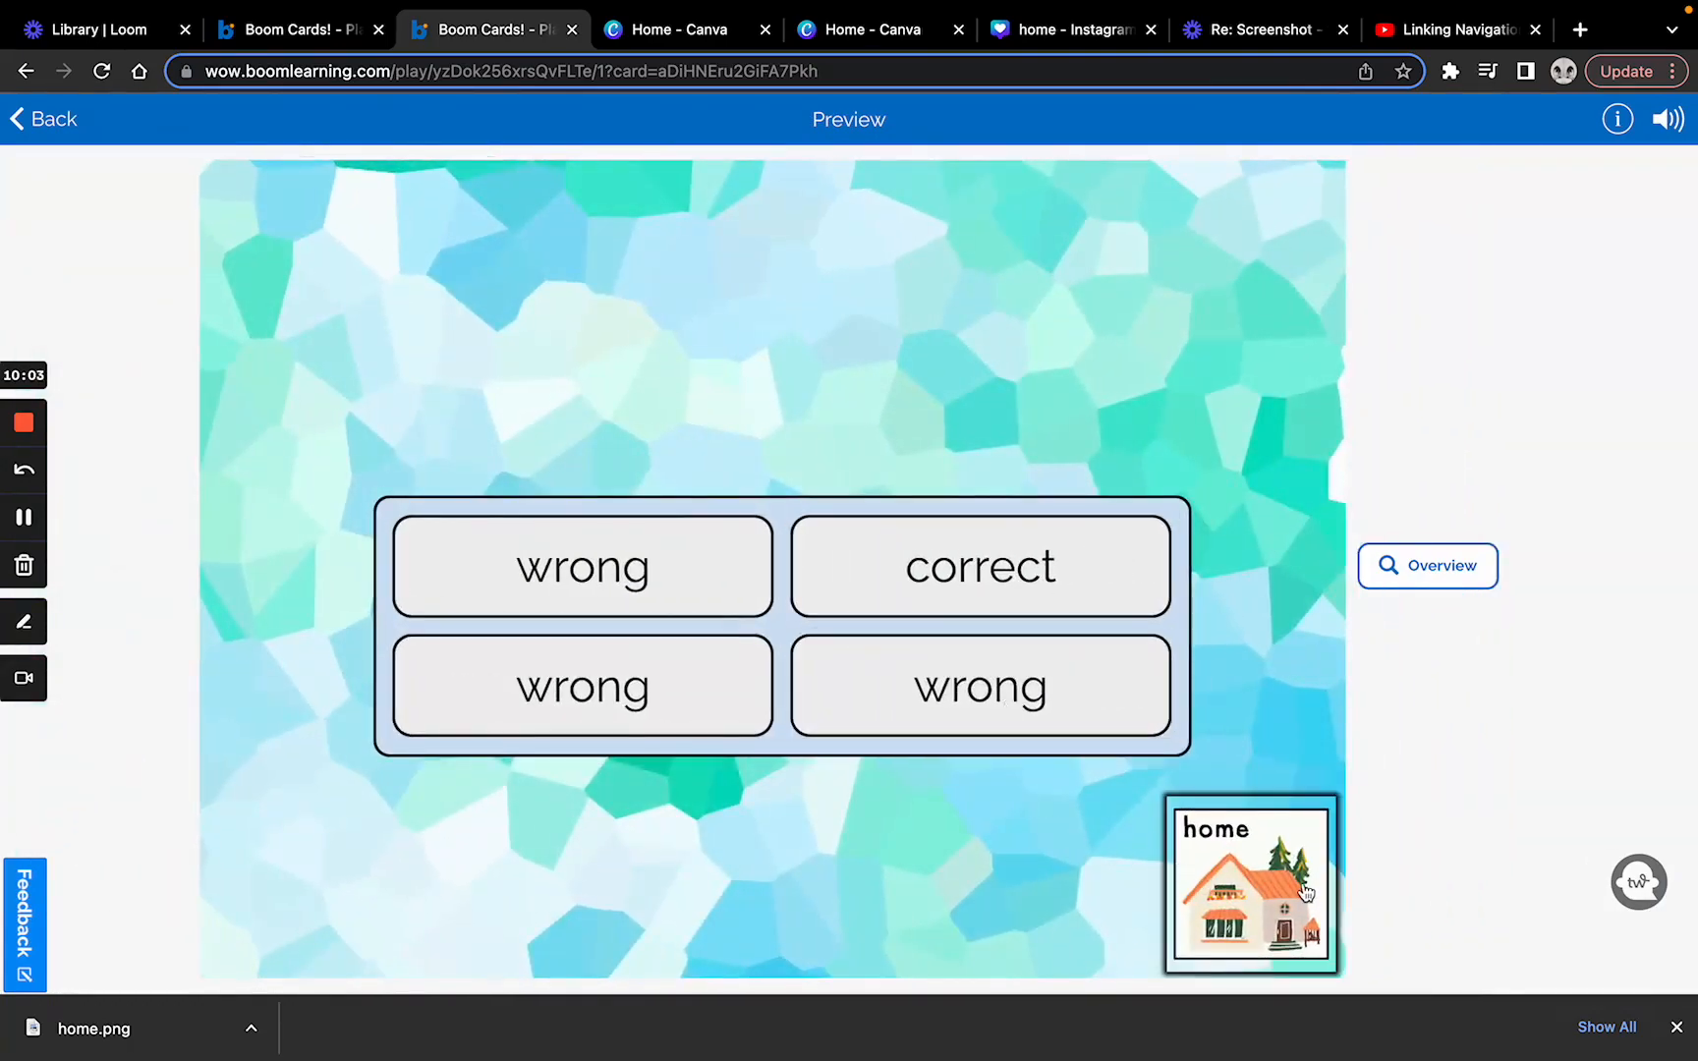
left_click(1302, 889)
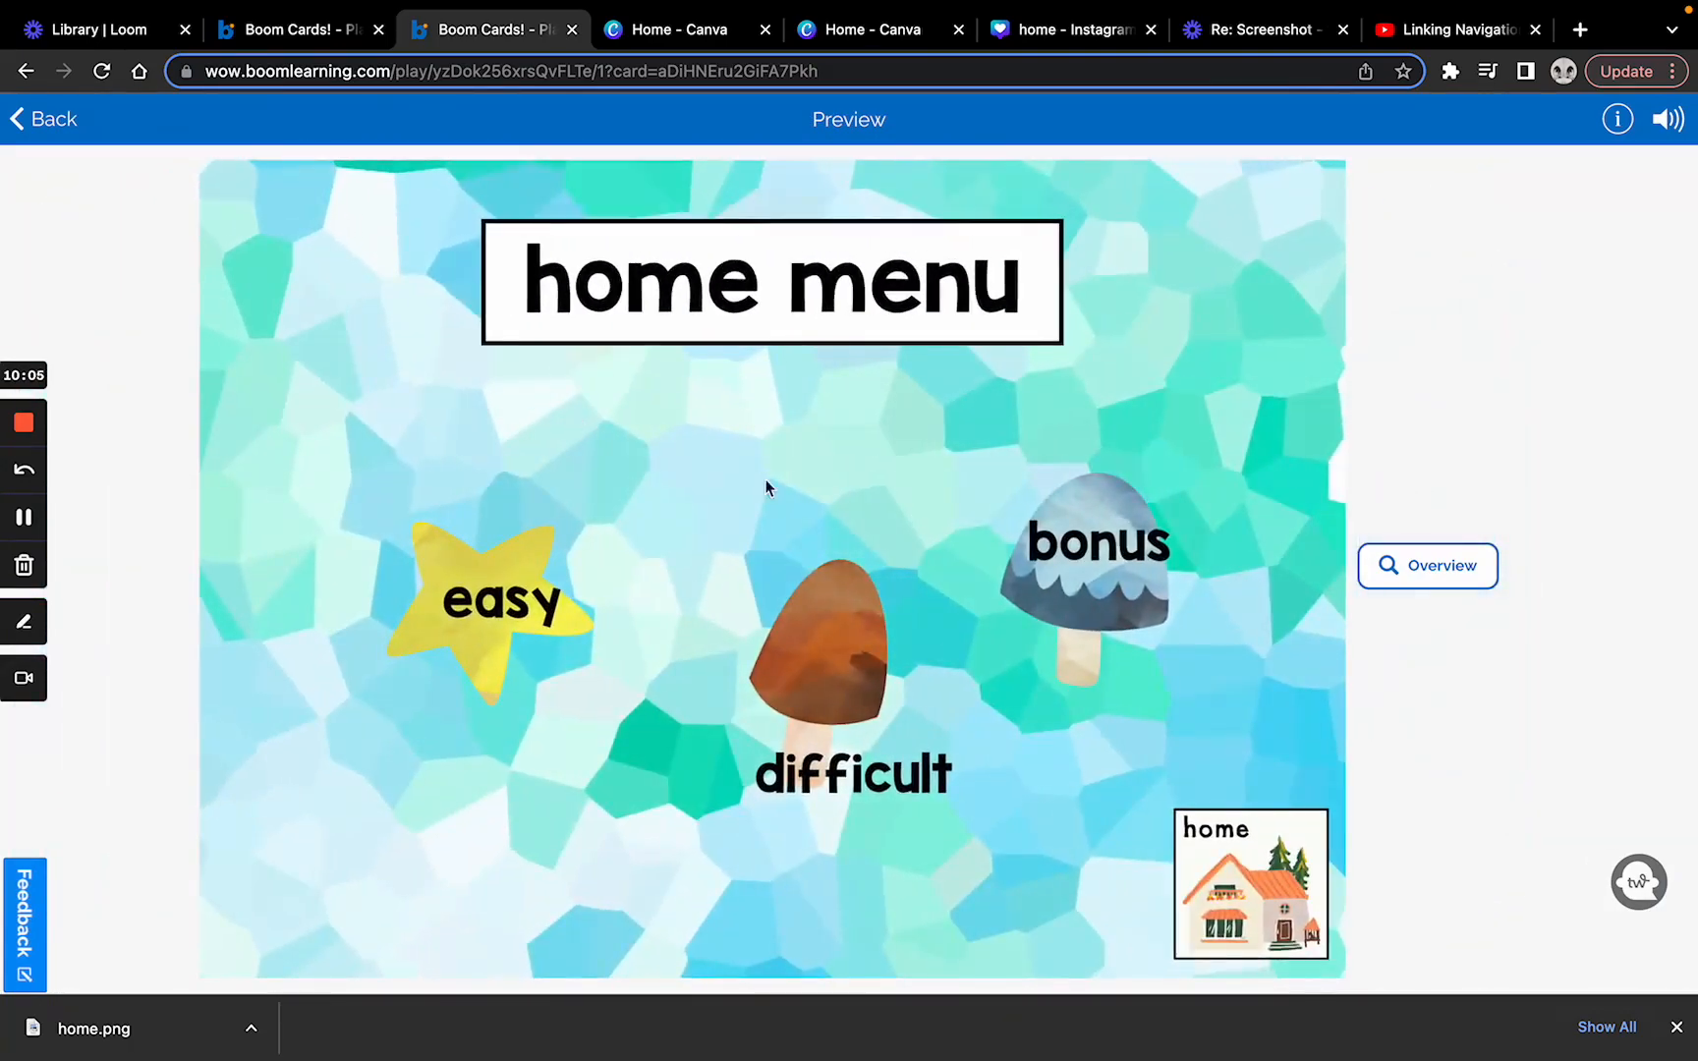
left_click(1049, 565)
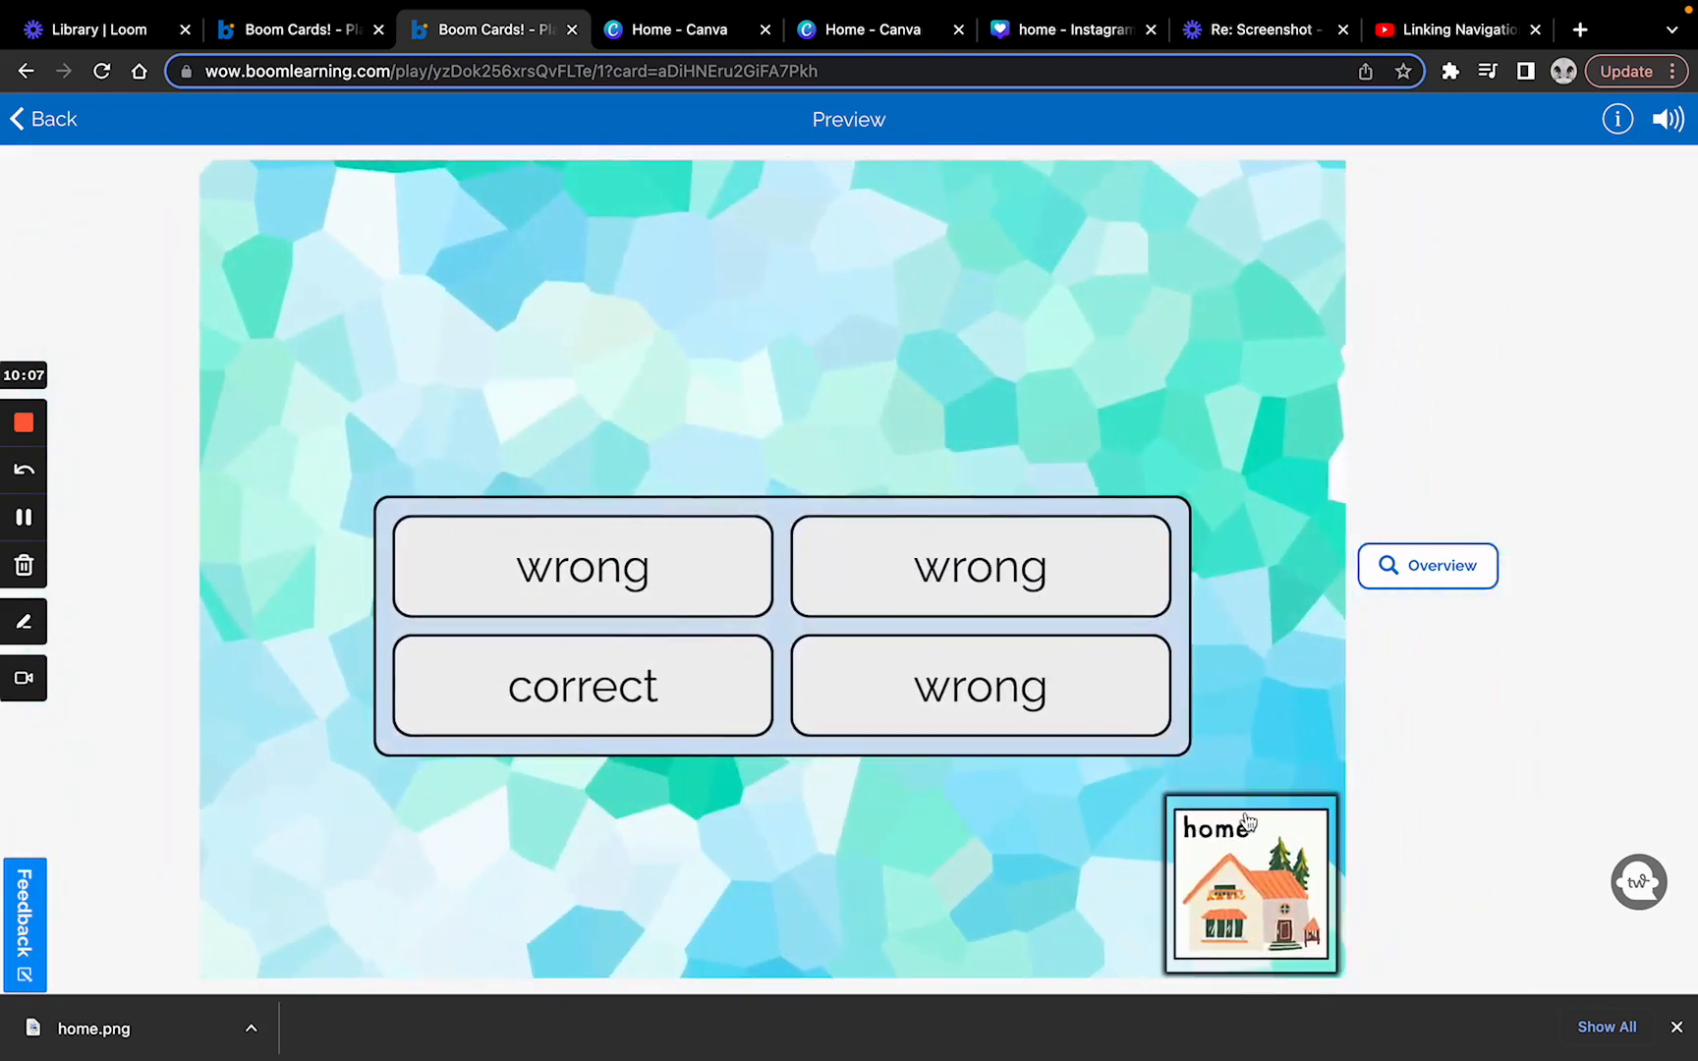
left_click(1247, 831)
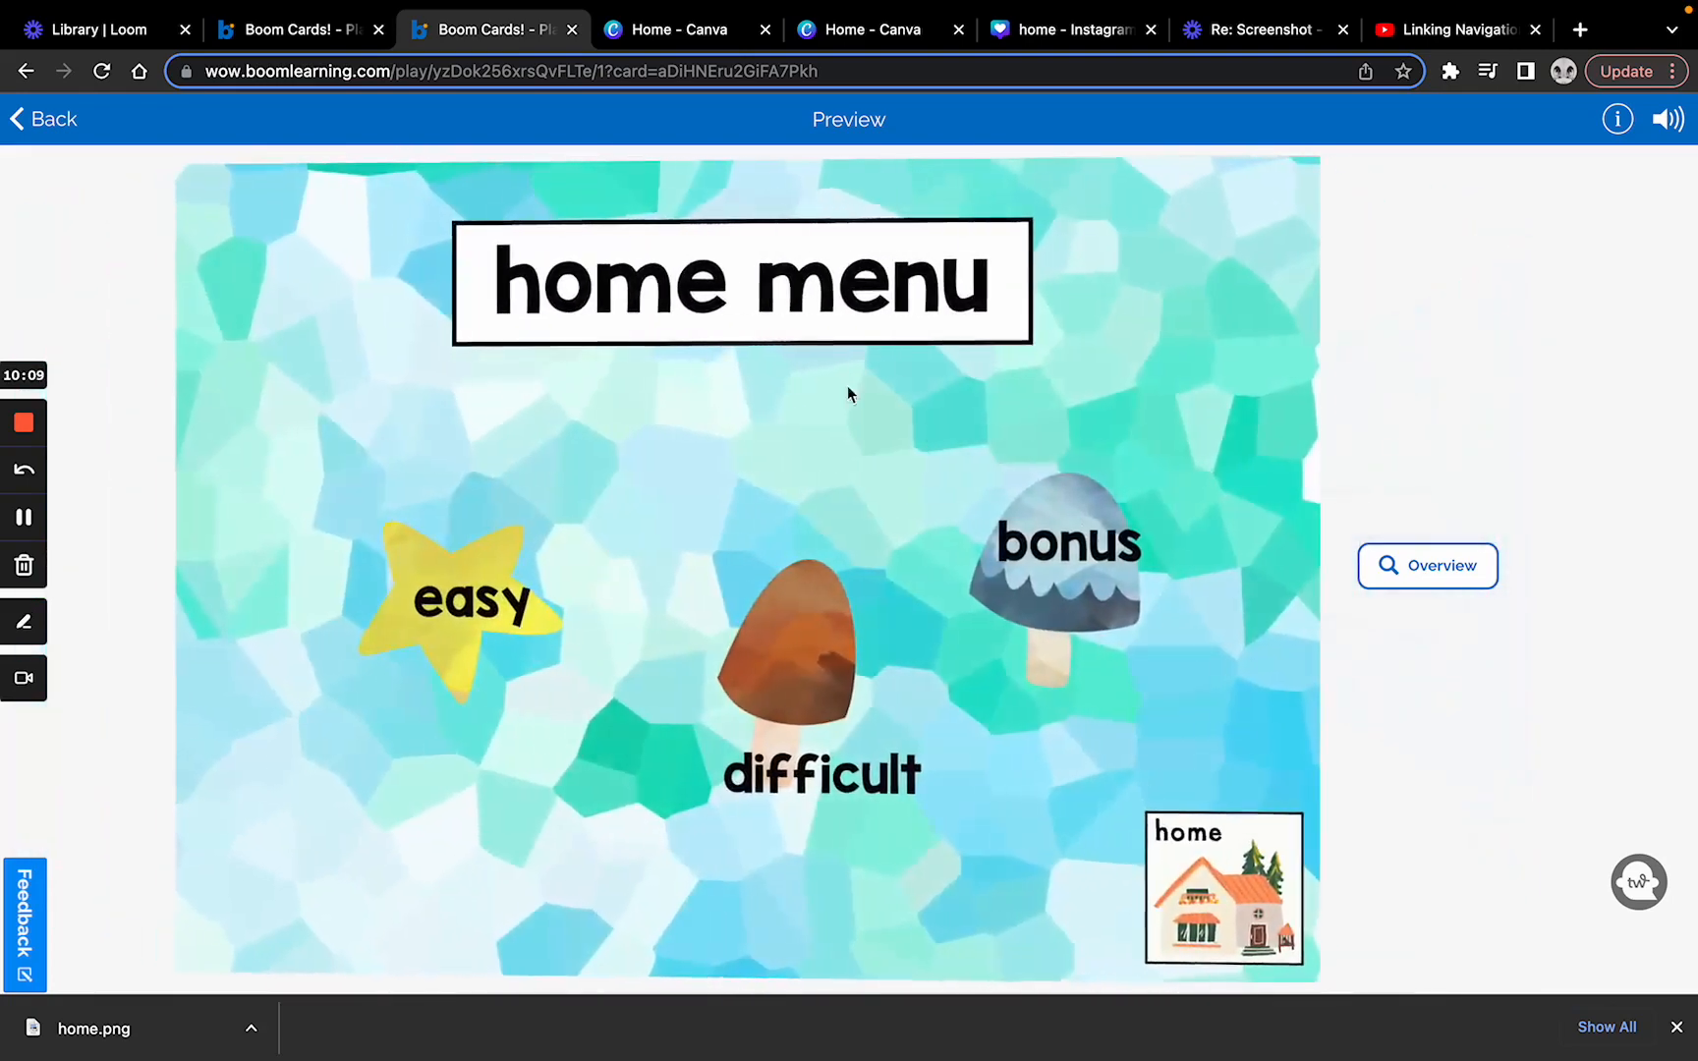